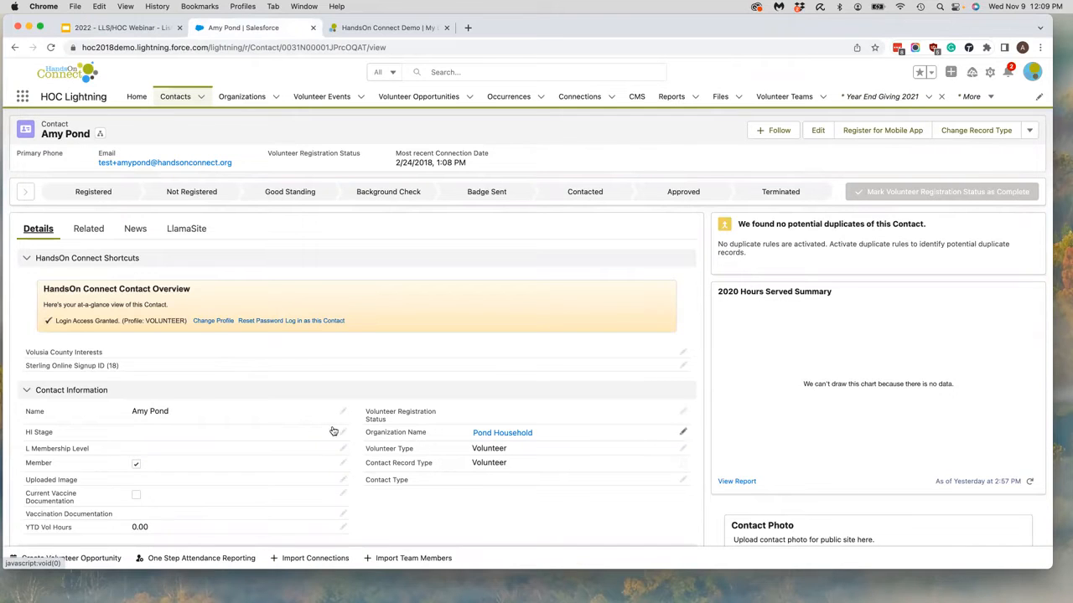
Open the contact's related opportunities and compare them with the donations on the LlamaSite donor dashboard.
left_click(88, 229)
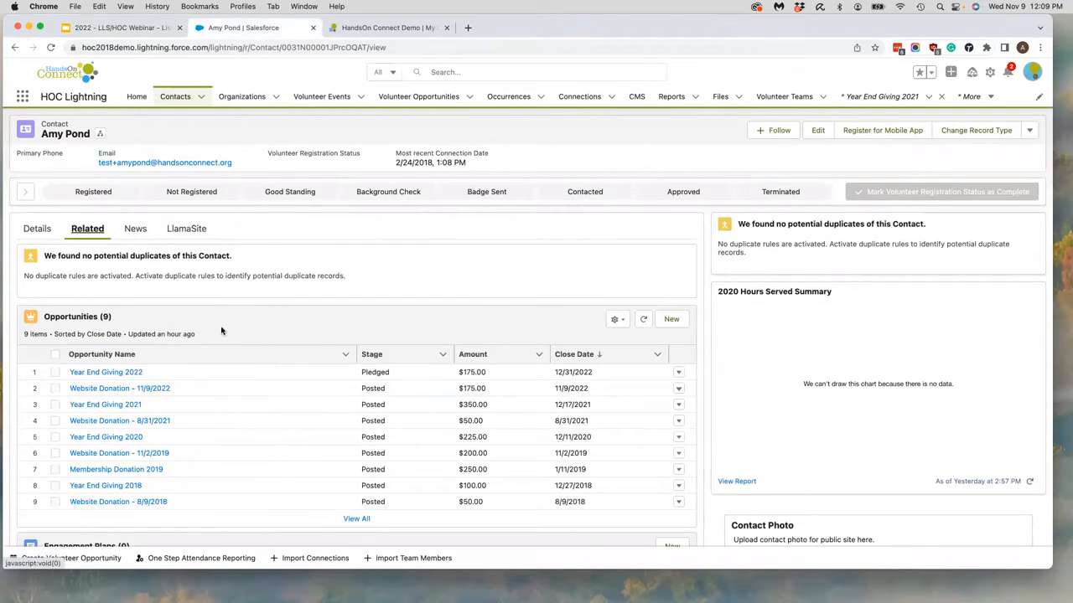
scroll(378, 402, "down", 2)
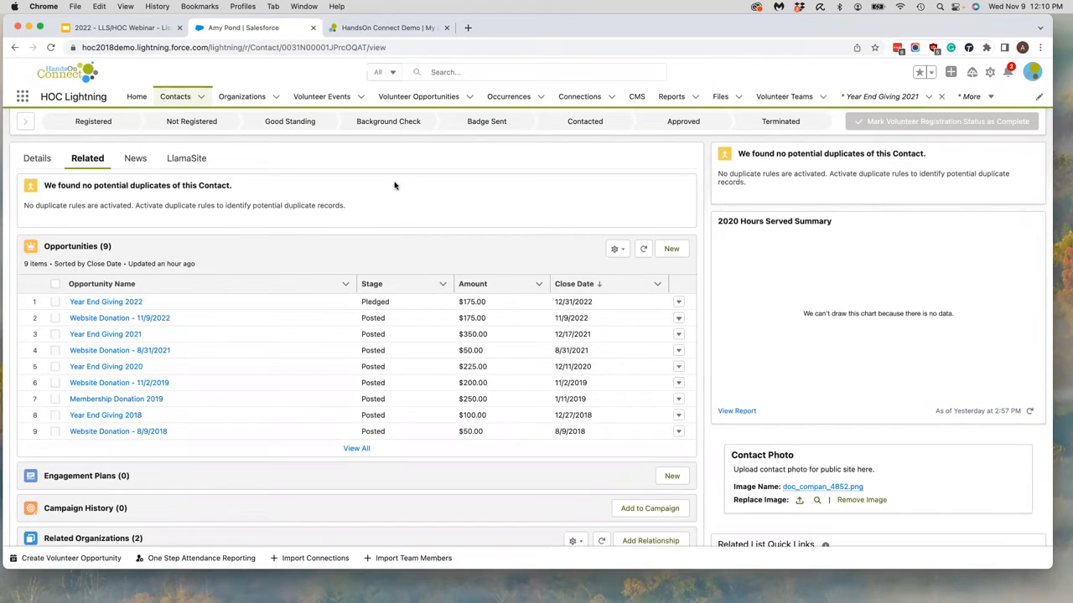
left_click(371, 31)
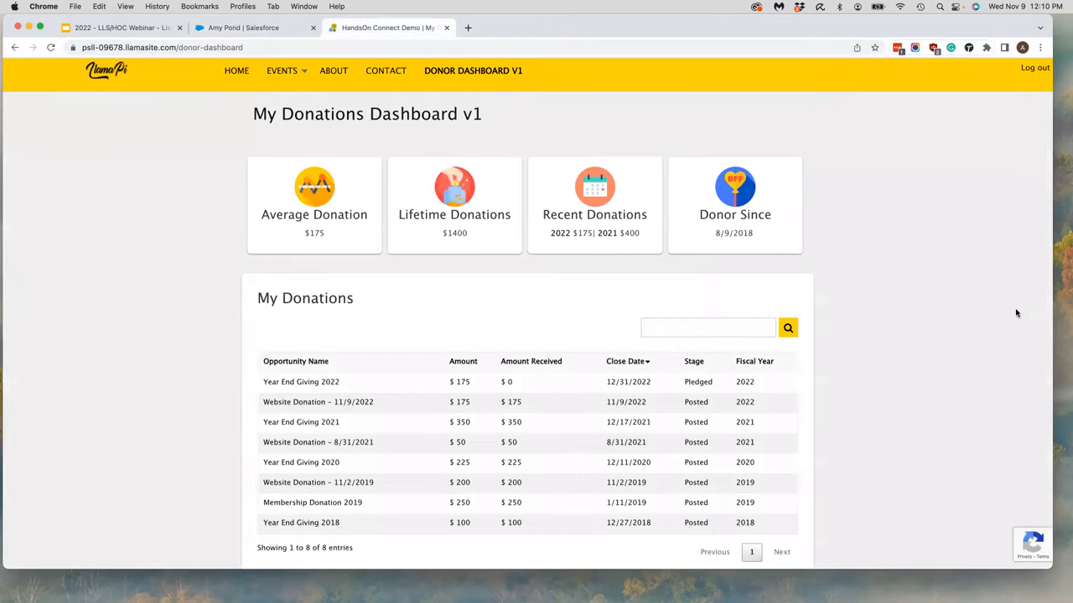
left_click(280, 35)
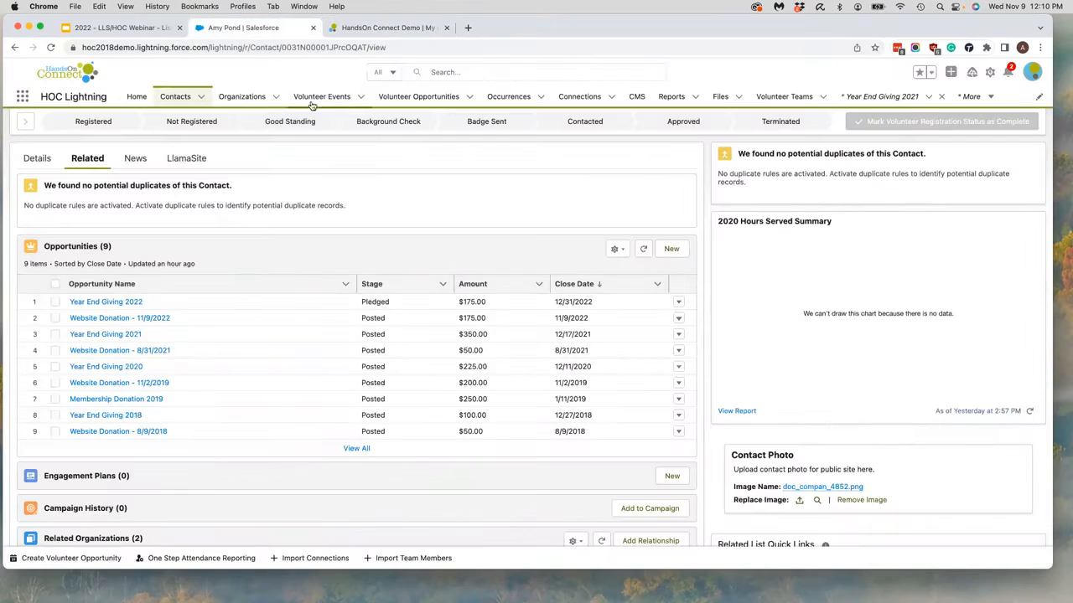
Switch to the donor dashboard and review its summary cards, My Donations table and My Donations By Year chart.
left_click(408, 31)
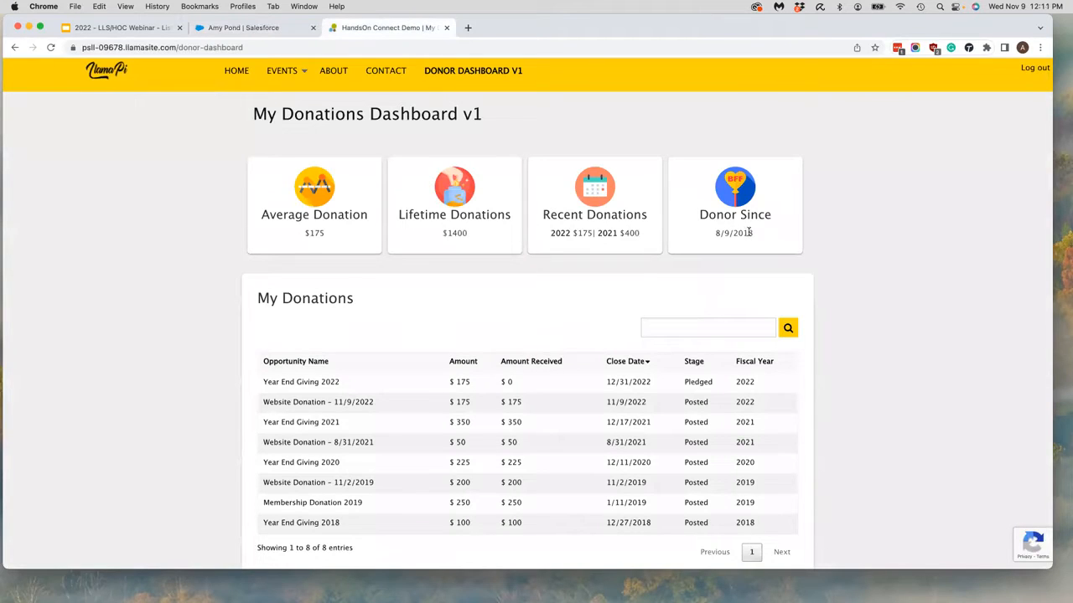
scroll(821, 283, "down", 3)
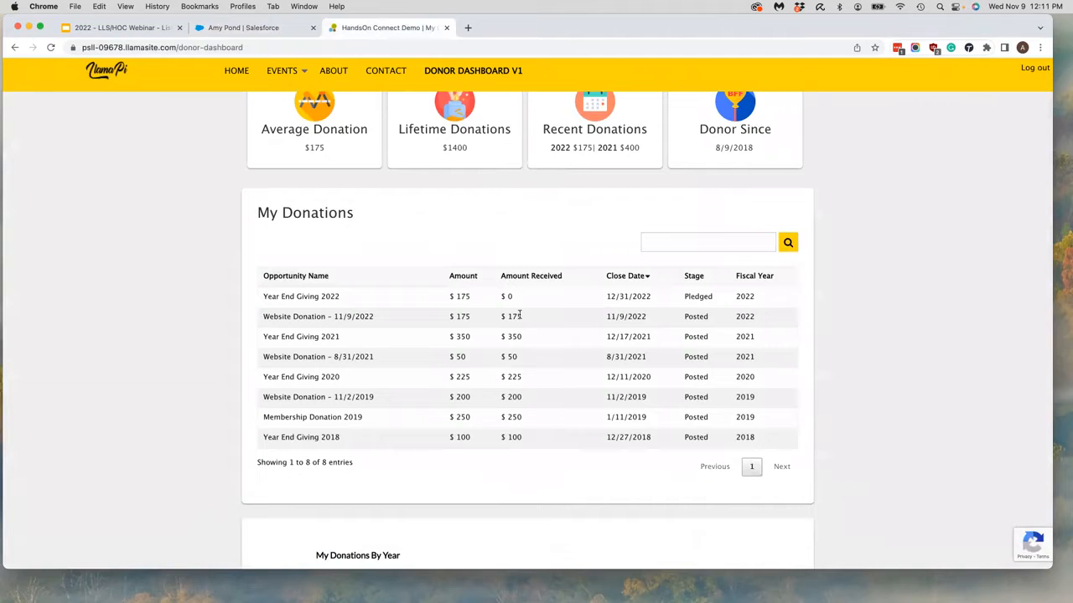
scroll(515, 316, "down", 10)
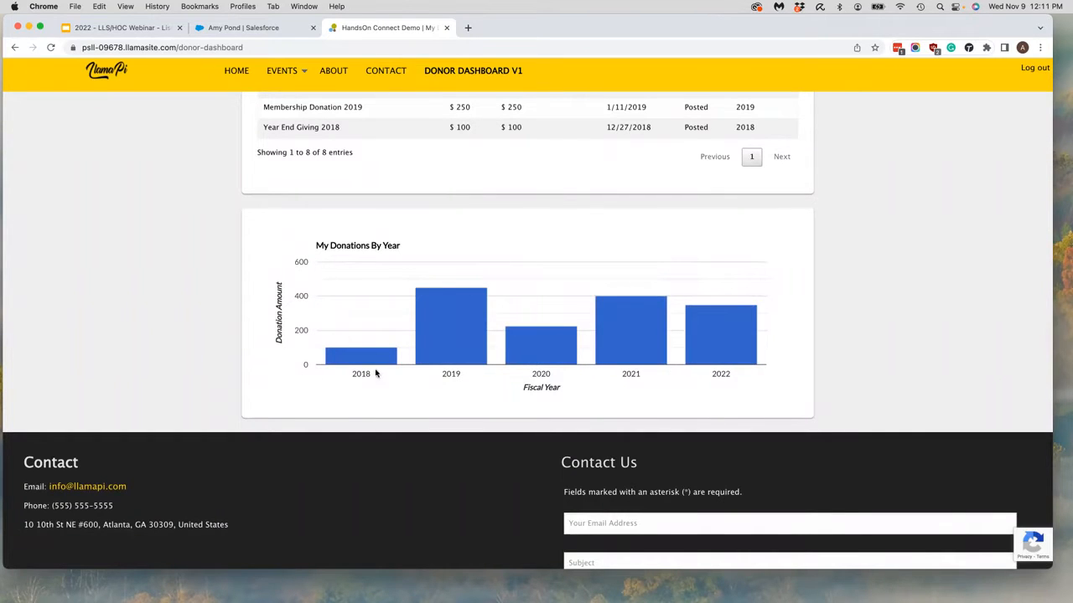
scroll(491, 367, "up", 10)
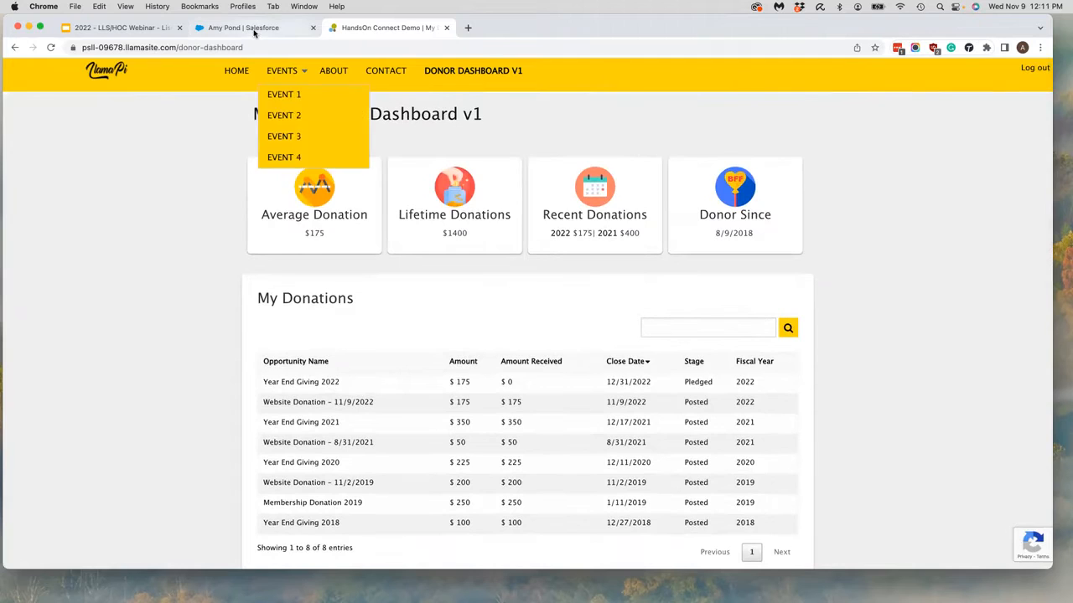
Check the contact's details in Salesforce against the donations table and yearly chart on the donor dashboard.
left_click(253, 30)
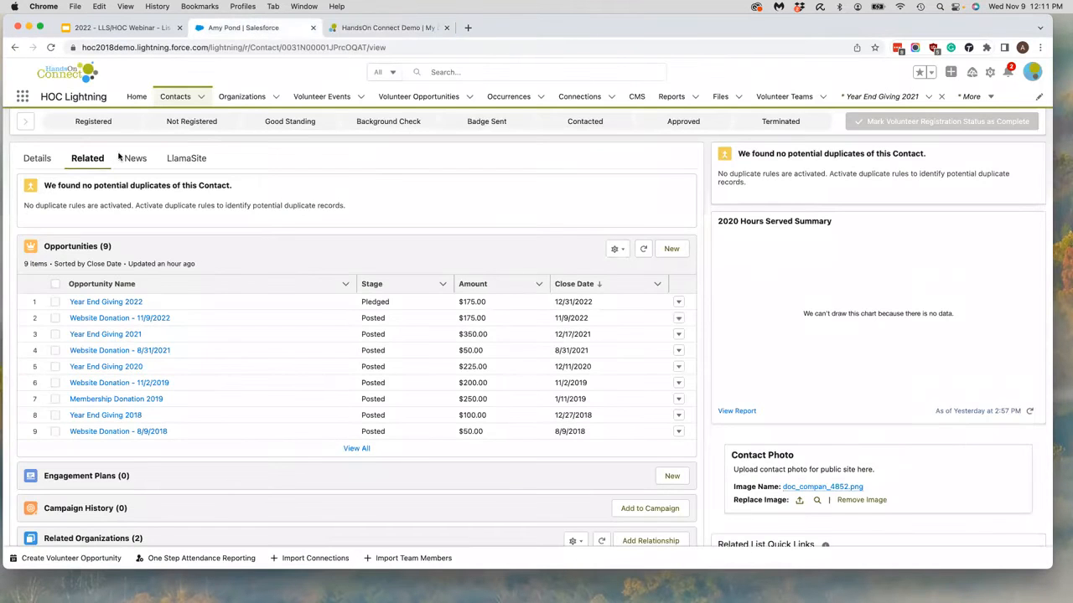
left_click(37, 158)
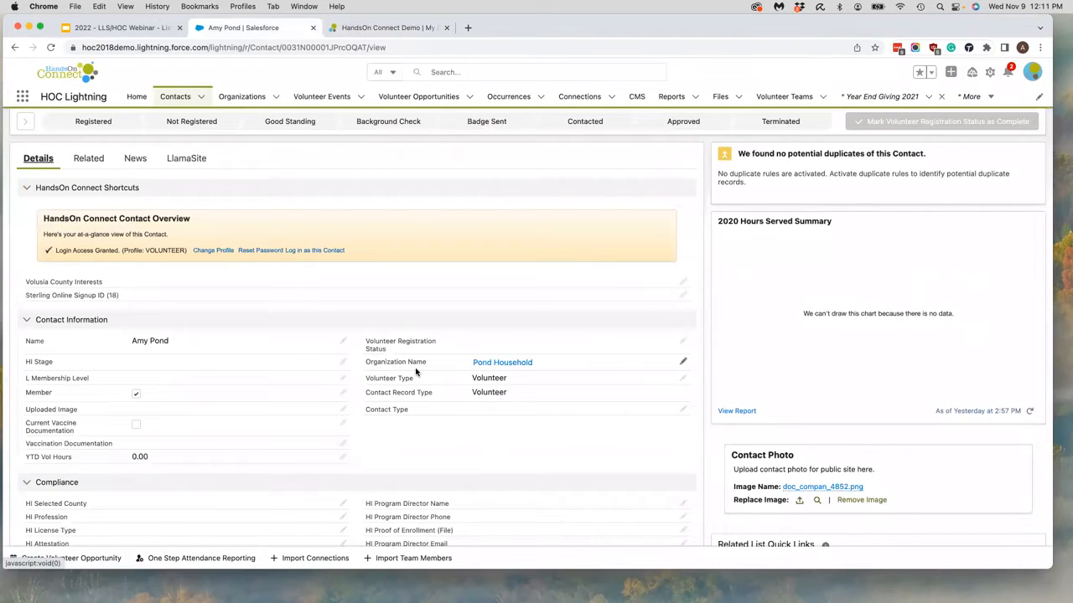
left_click(402, 30)
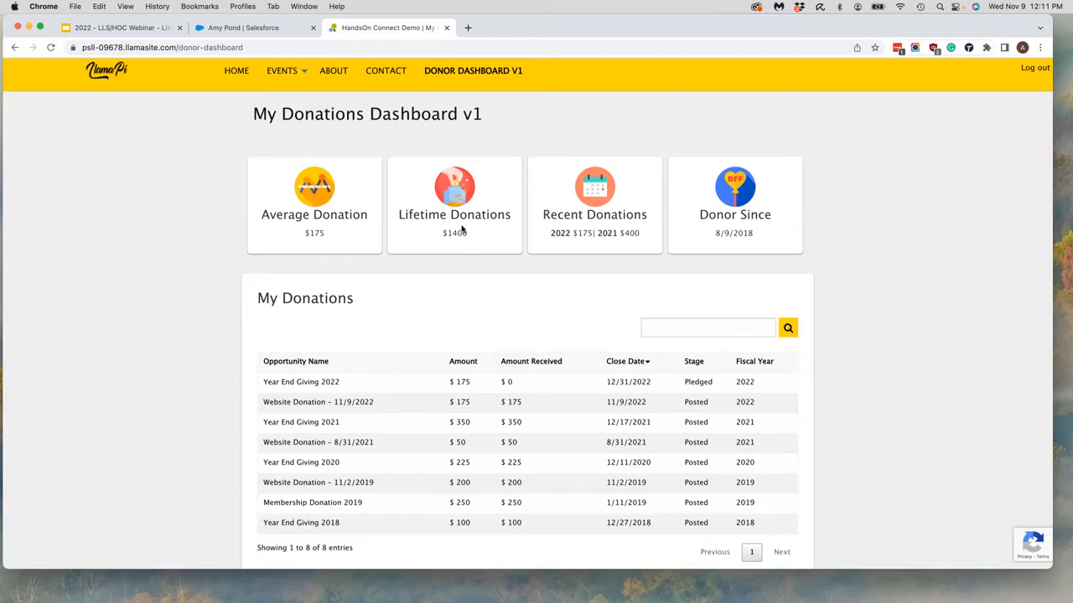
scroll(501, 335, "down", 4)
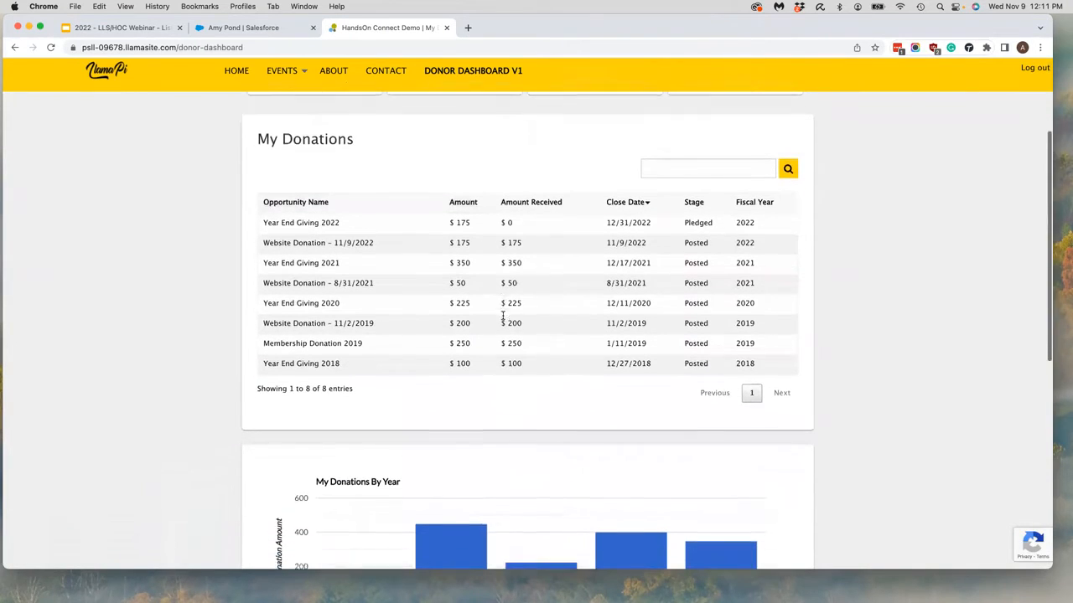
scroll(503, 317, "down", 4)
mouse_move(513, 424)
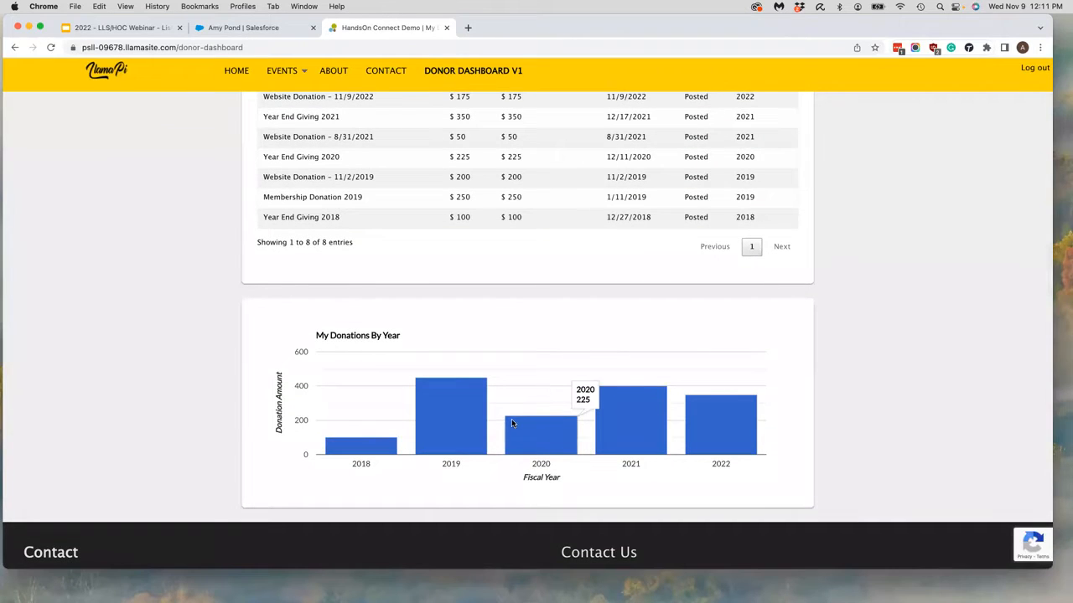
scroll(500, 414, "up", 2)
mouse_move(441, 482)
scroll(445, 399, "up", 6)
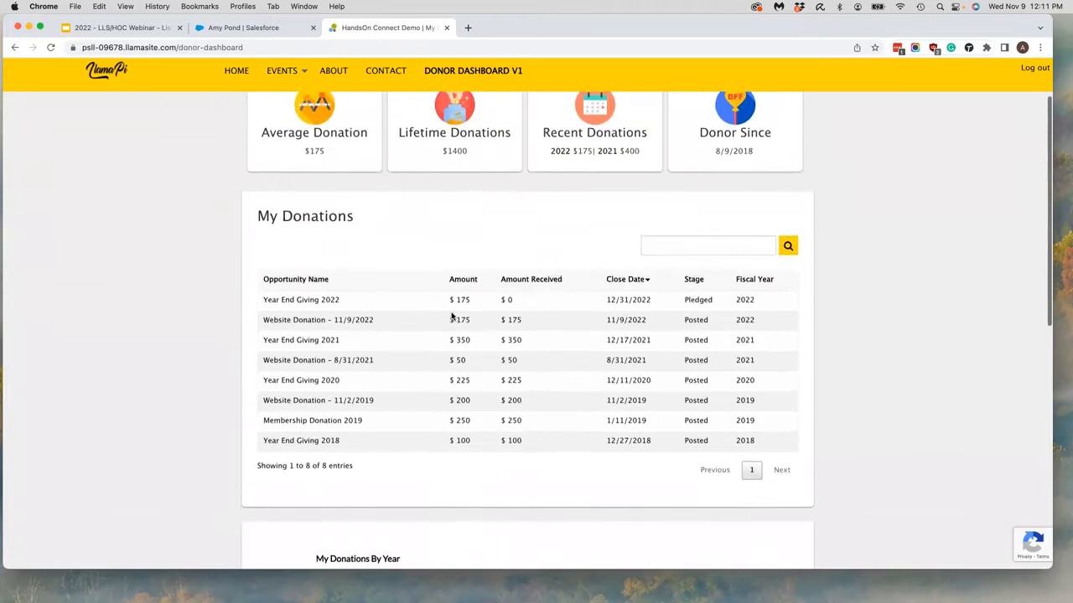
Return to the contact's details in Salesforce and examine the Gift Information fields.
left_click(259, 31)
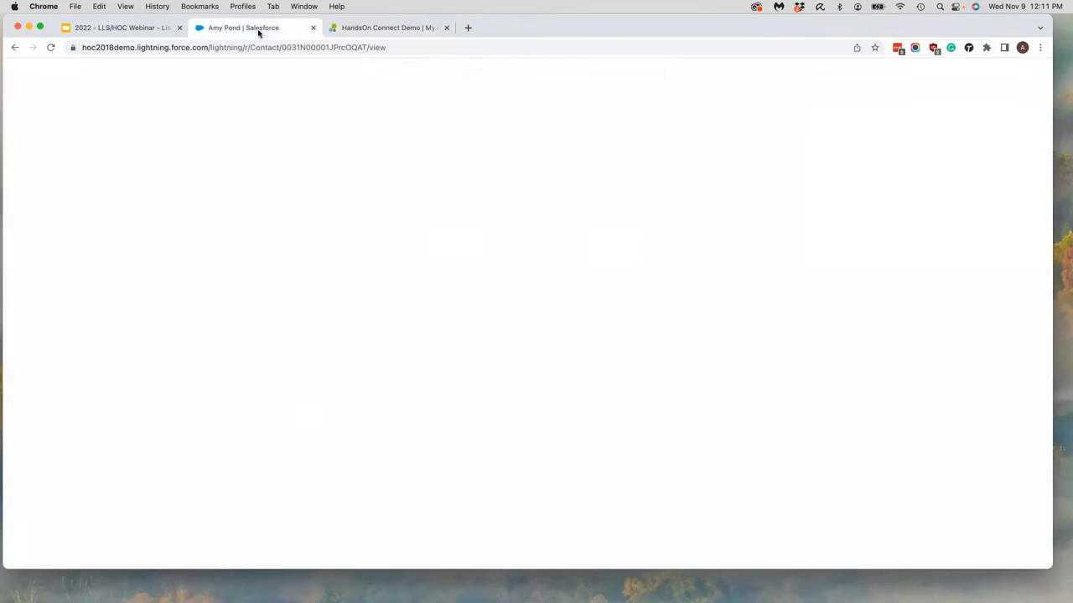
left_click(368, 28)
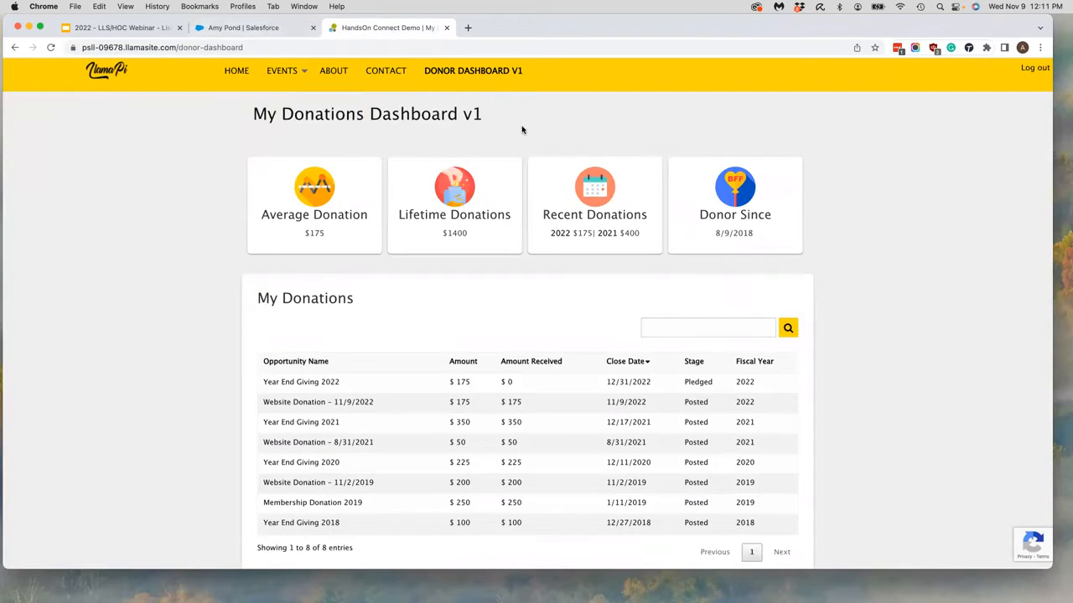
left_click(255, 34)
left_click(88, 159)
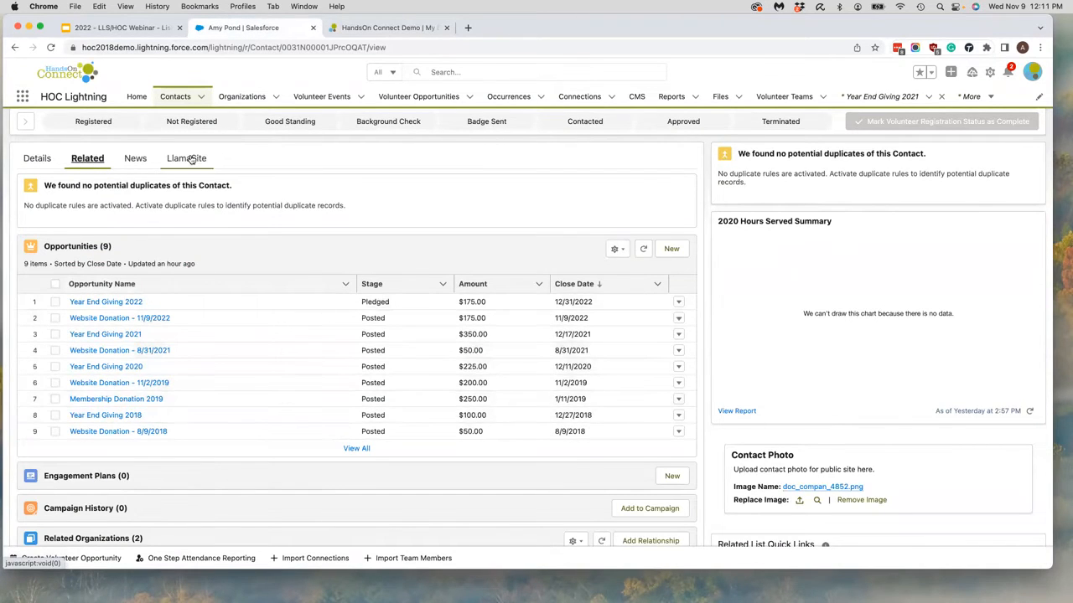
left_click(44, 163)
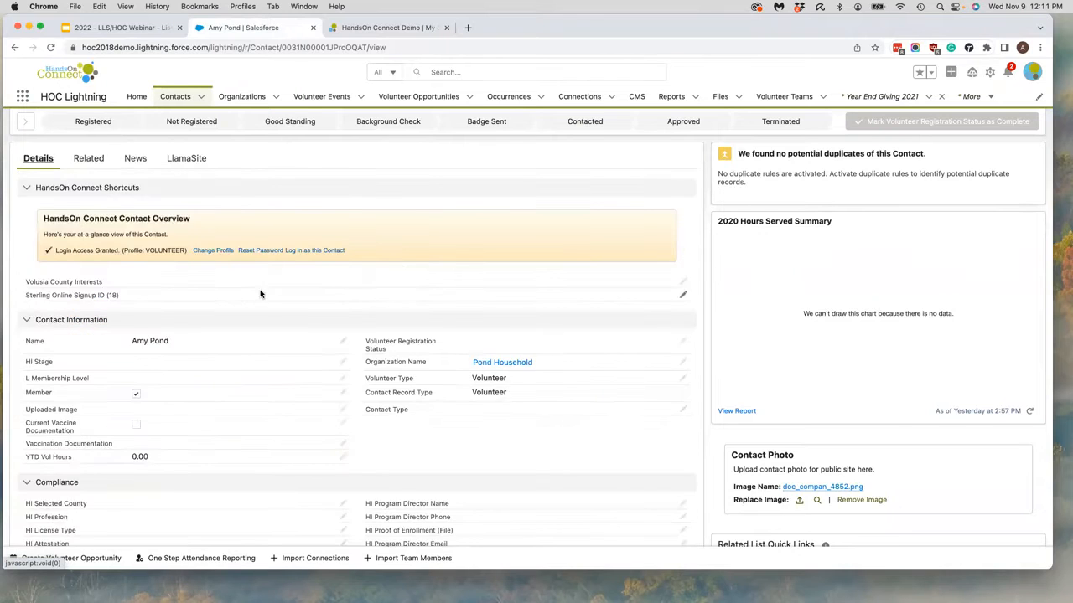
scroll(260, 291, "down", 10)
scroll(263, 292, "down", 15)
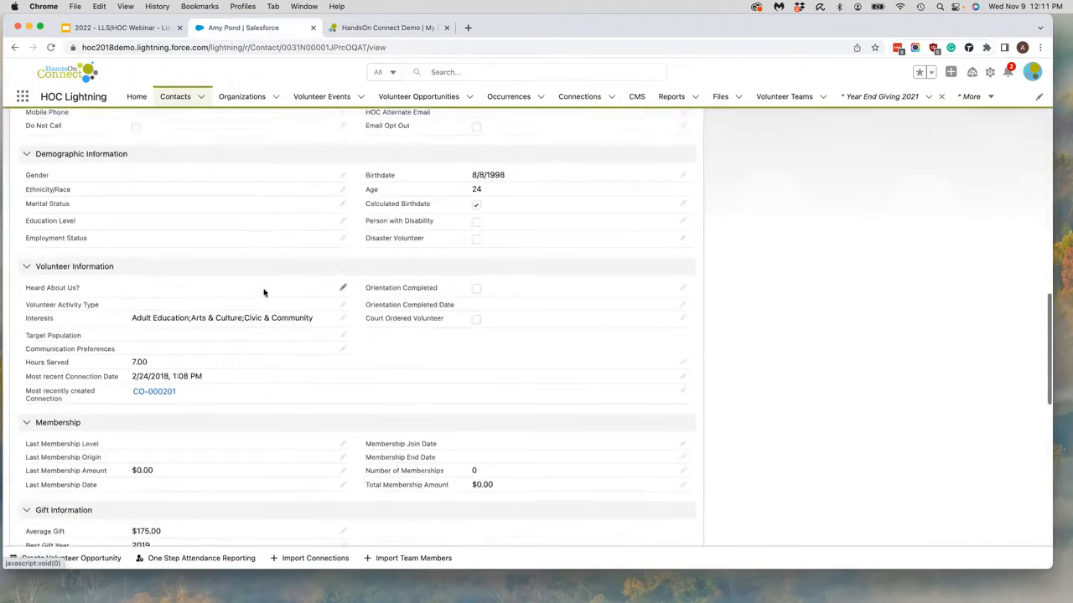
scroll(267, 293, "down", 2)
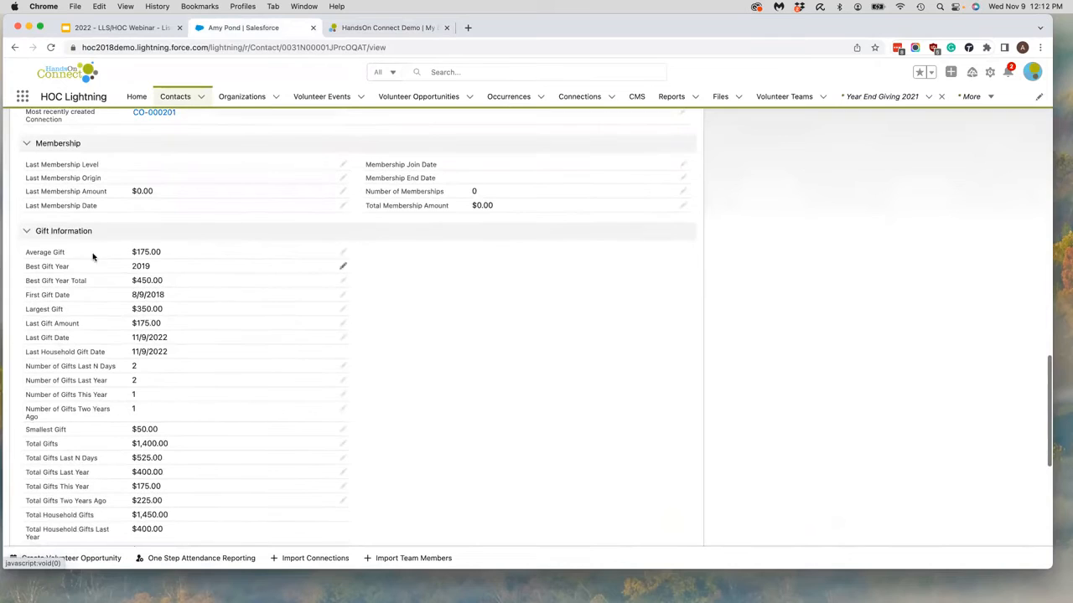
scroll(186, 281, "down", 1)
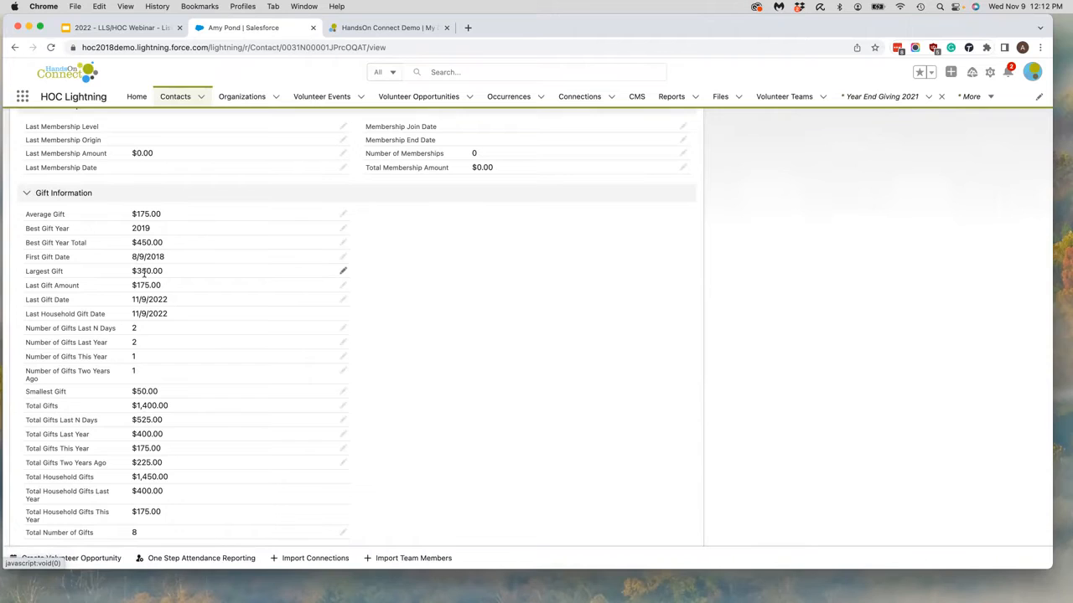
scroll(148, 324, "down", 2)
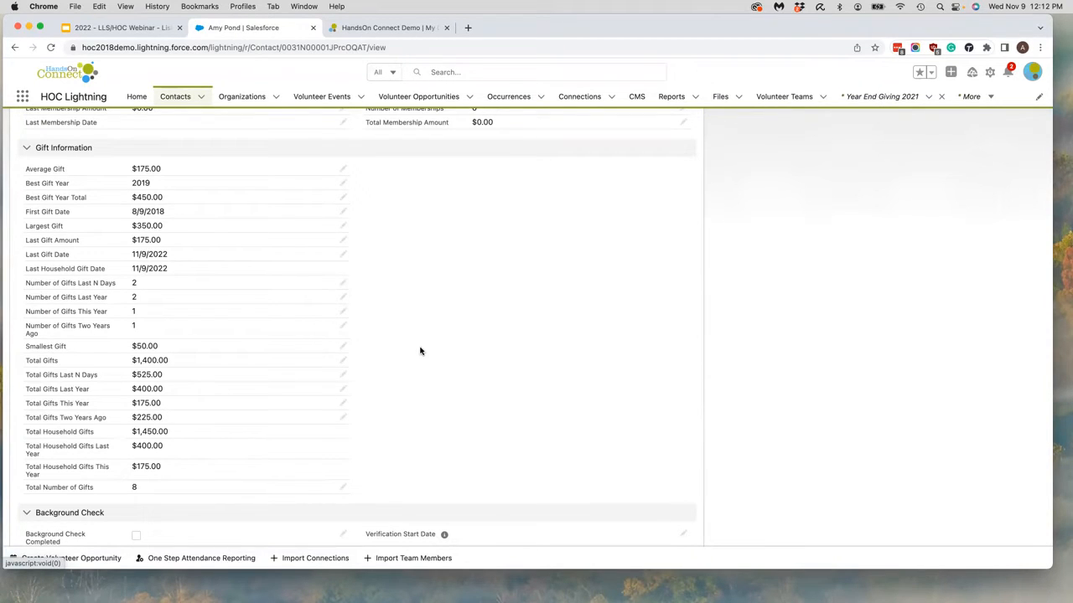
Compare the donor dashboard's average, lifetime, recent and donor-since cards with the contact's Gift Information in Salesforce.
left_click(386, 29)
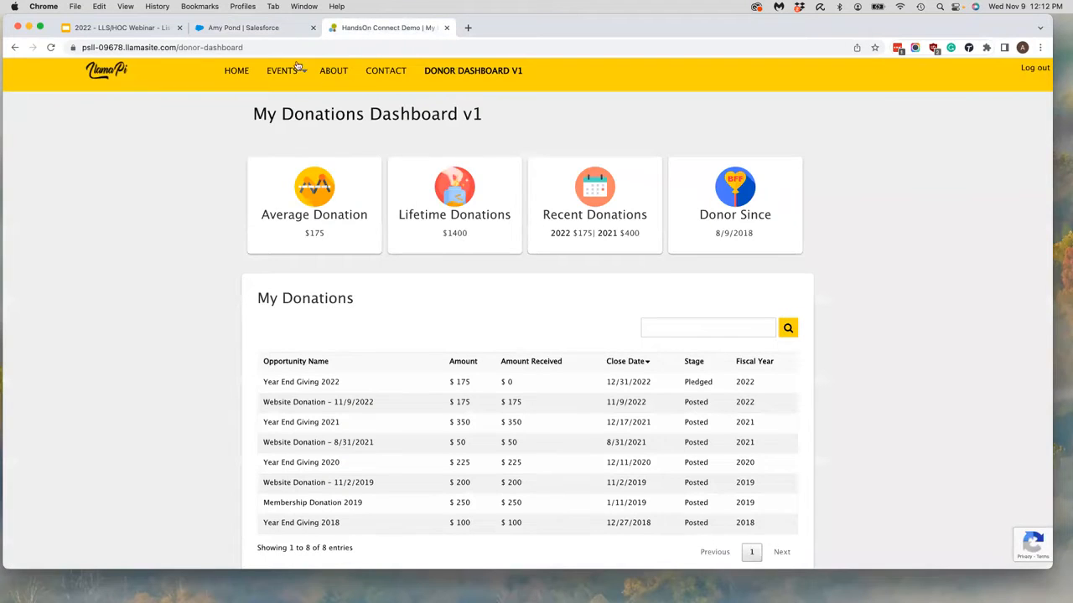
left_click(270, 30)
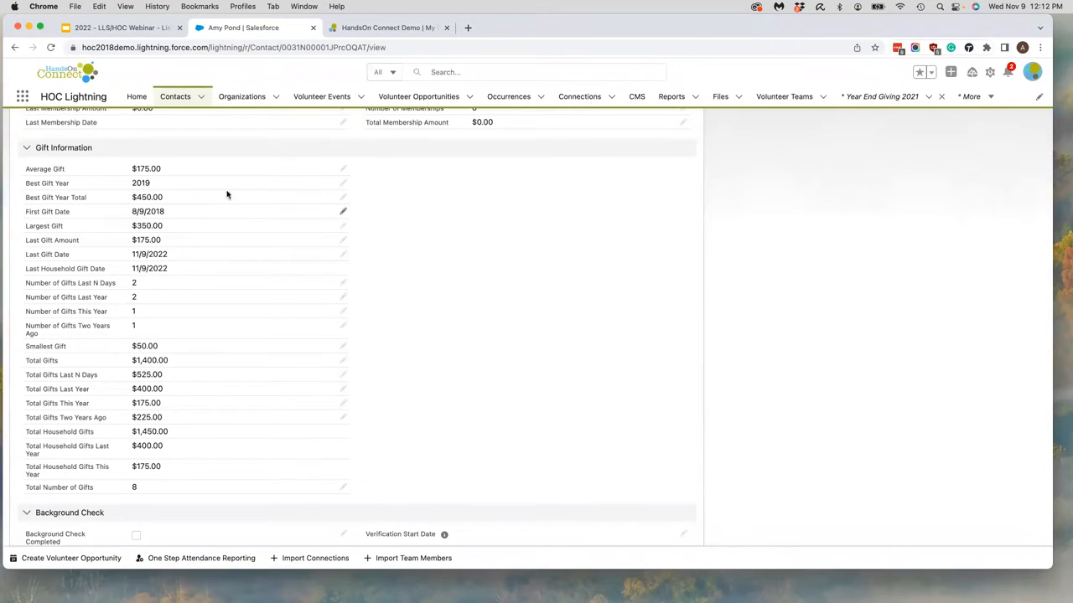
left_click(384, 30)
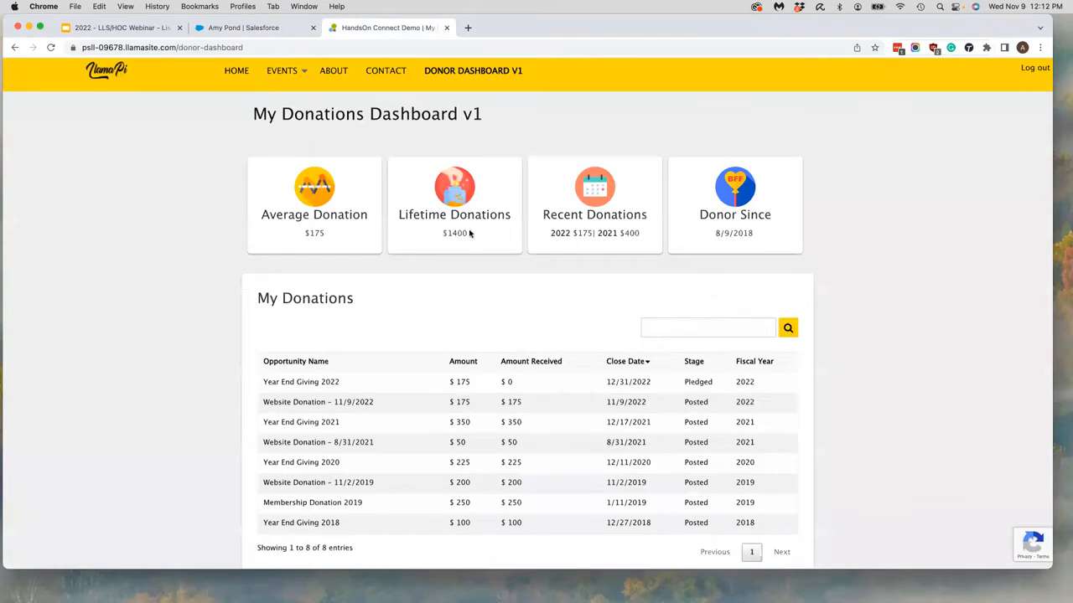
left_click_drag(551, 234, 598, 234)
left_click(597, 233)
left_click(264, 34)
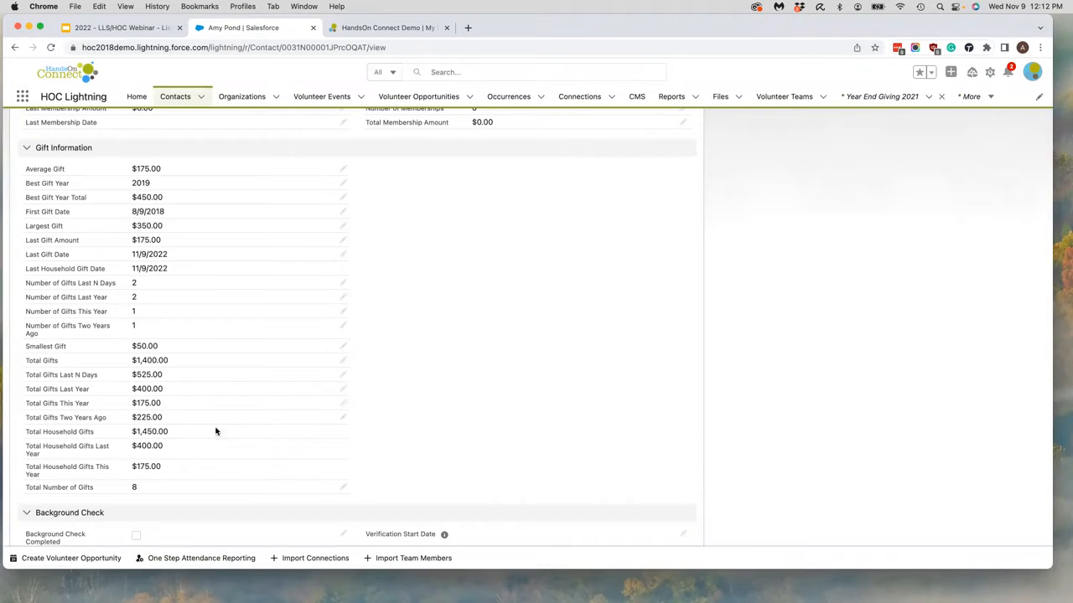
scroll(500, 365, "up", 3)
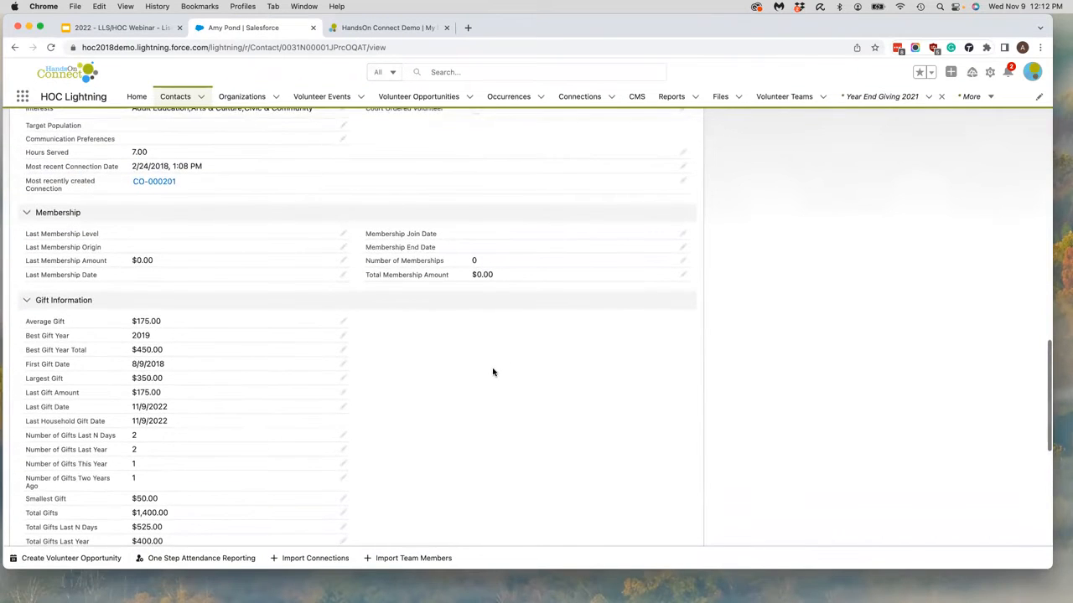
scroll(495, 369, "up", 6)
scroll(486, 373, "up", 4)
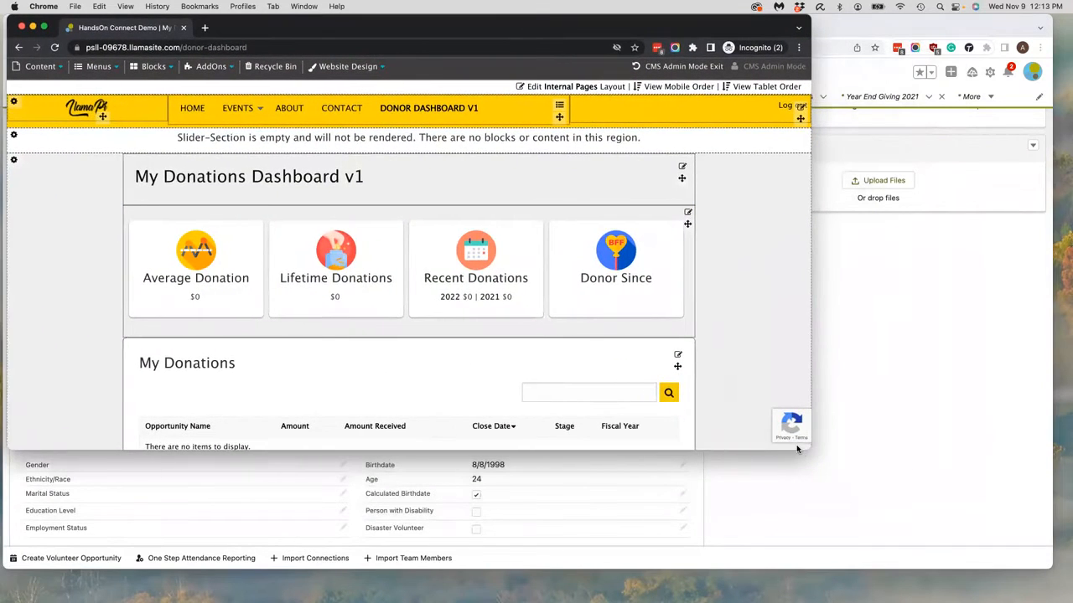
Enlarge the Incognito window showing the dashboard in CMS Admin Mode and move the regular browser window aside behind it.
left_click_drag(805, 449, 954, 547)
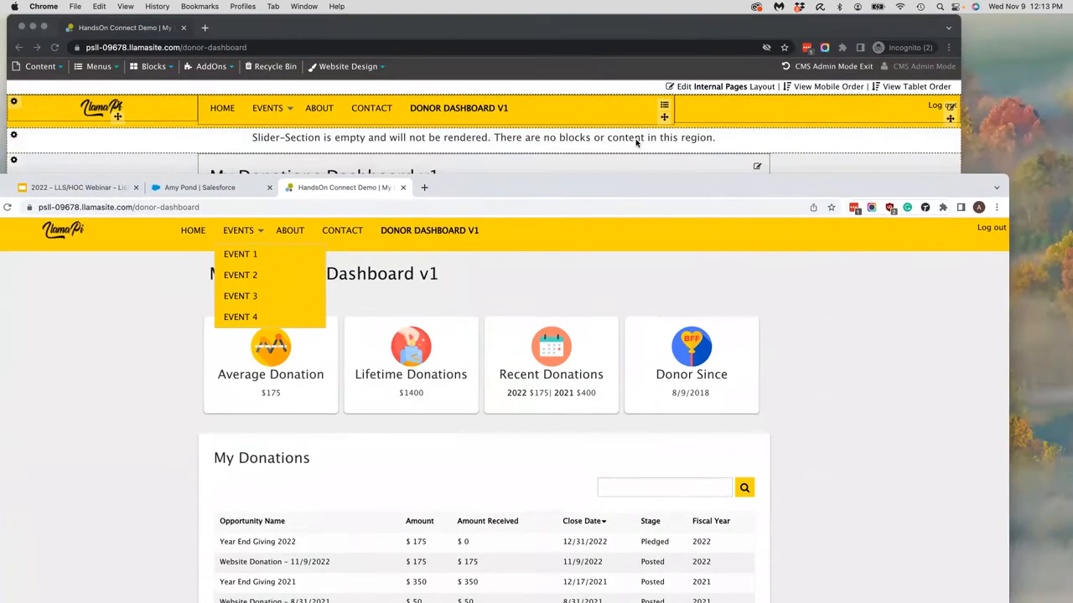
left_click(726, 101)
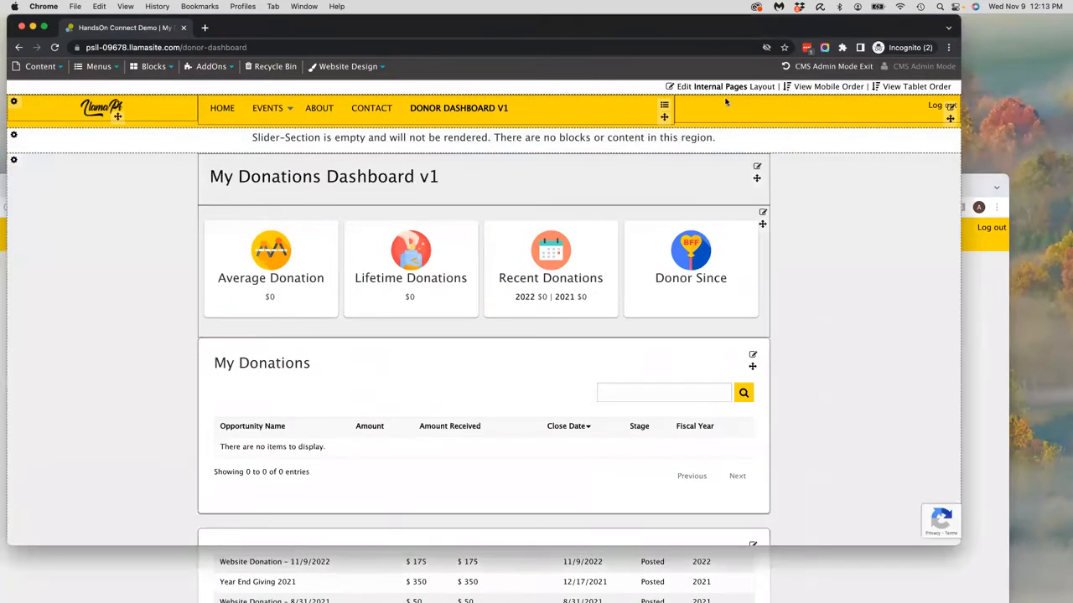
left_click_drag(969, 187, 1027, 166)
left_click(853, 111)
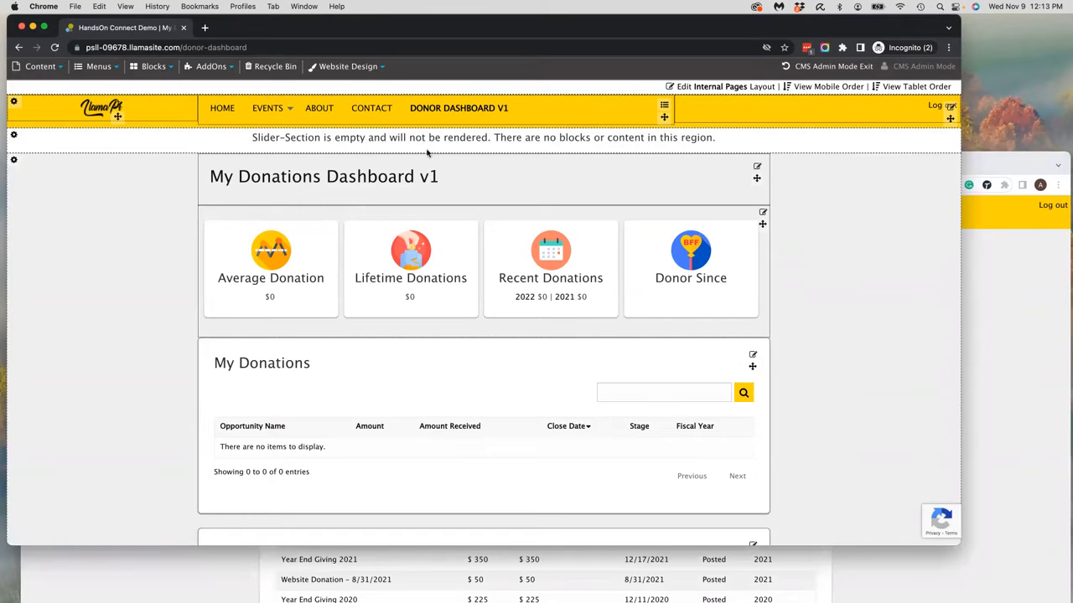
Copy the dashboard's title, My Donations Dashboard v1, and find that page in the site's list of pages.
left_click_drag(447, 184, 211, 170)
key("ctrl+c")
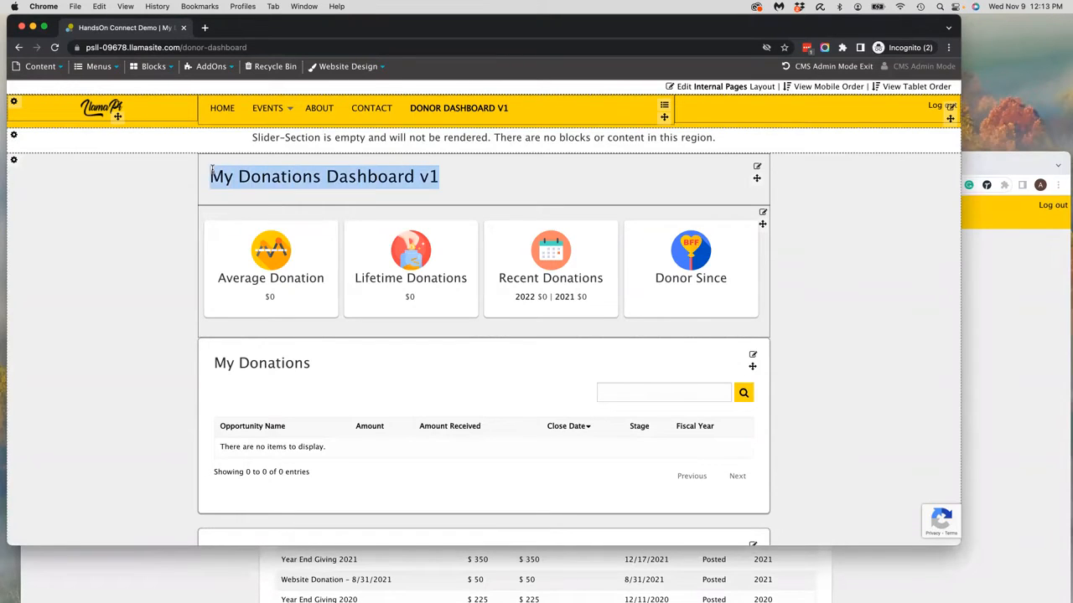
left_click(40, 67)
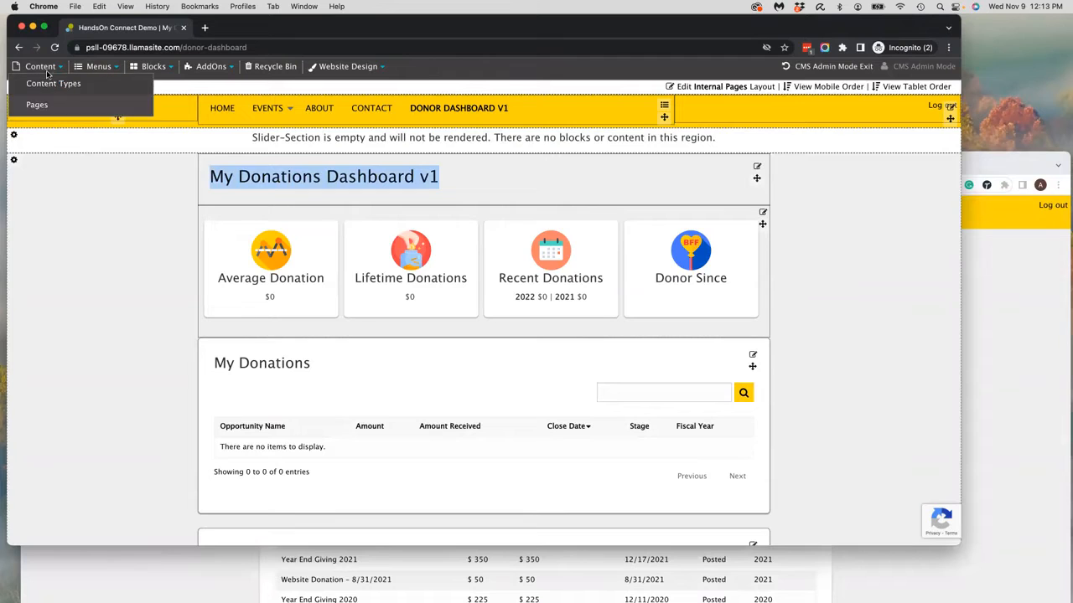
left_click(41, 104)
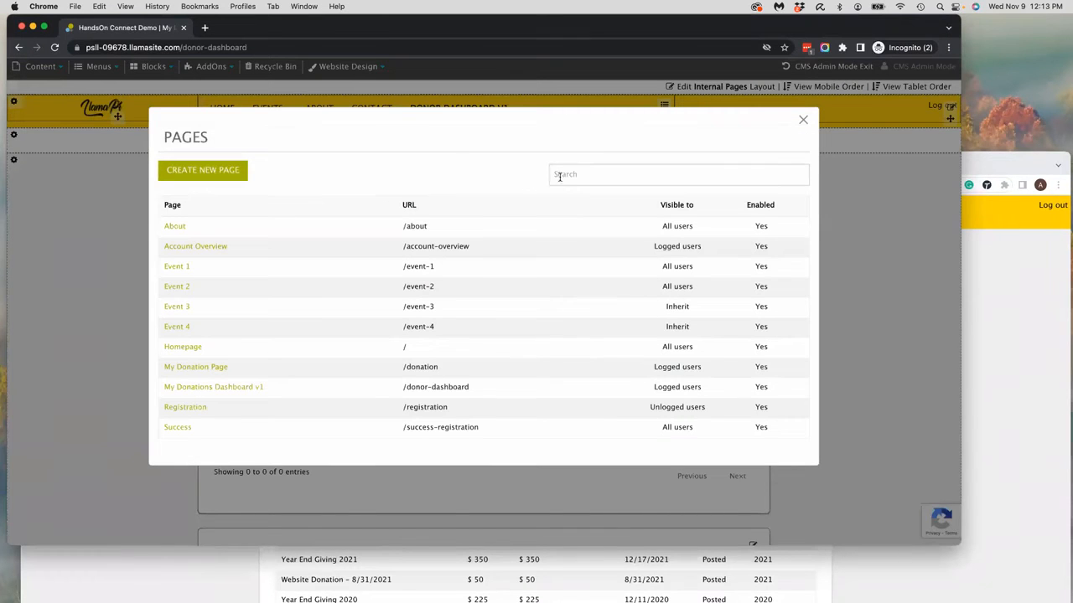
left_click(571, 177)
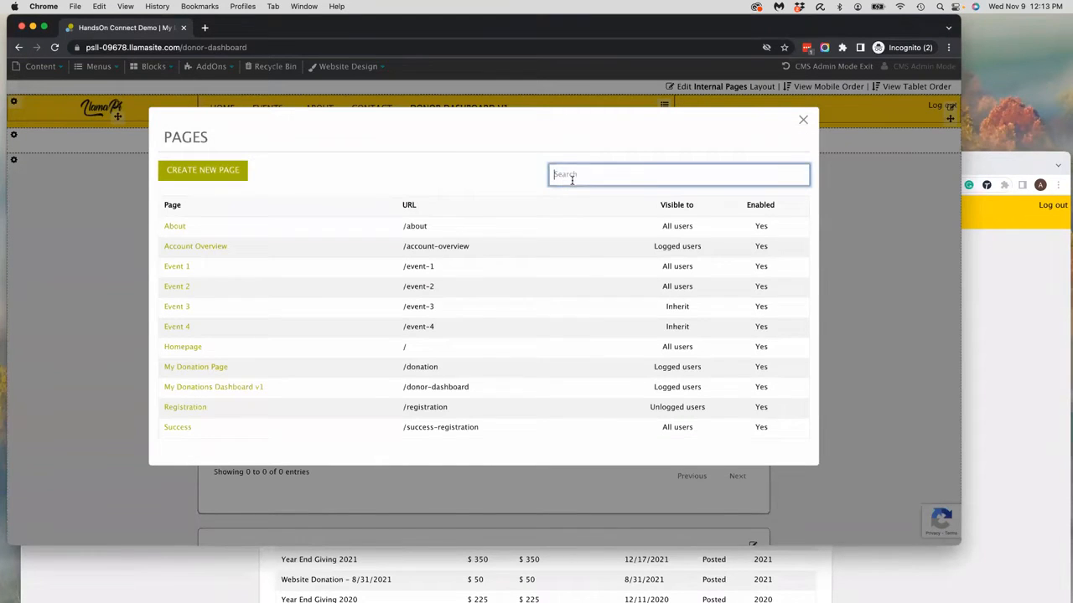
key("ctrl+v")
left_click_drag(268, 227, 176, 226)
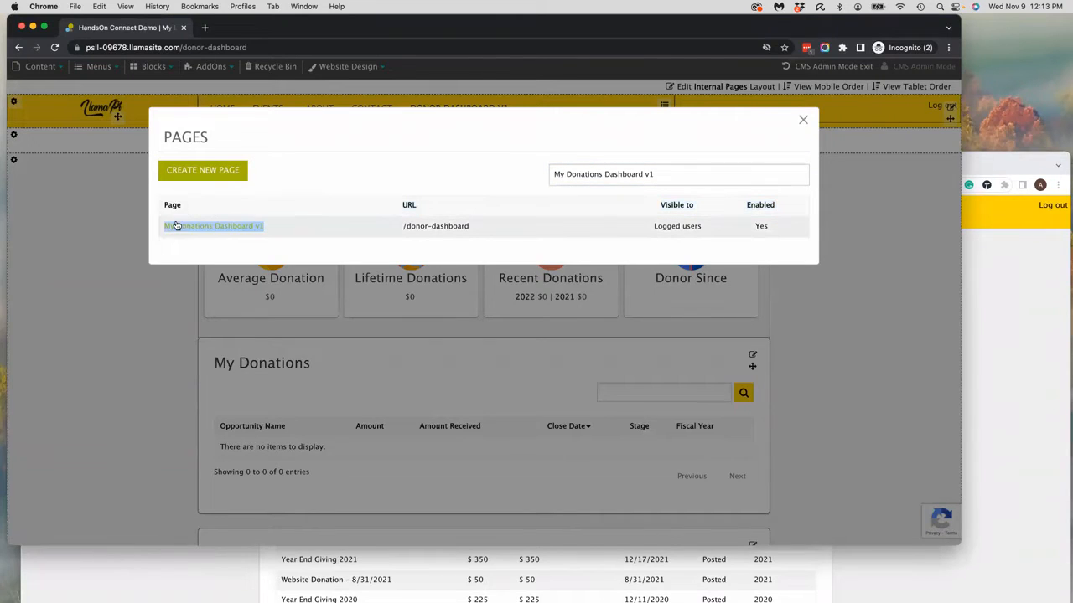
Copy the found page's name and URL, and start a new page titled My Donations Dashboard v2 from that text.
left_click(467, 233)
left_click_drag(466, 233, 162, 229)
key("super+c")
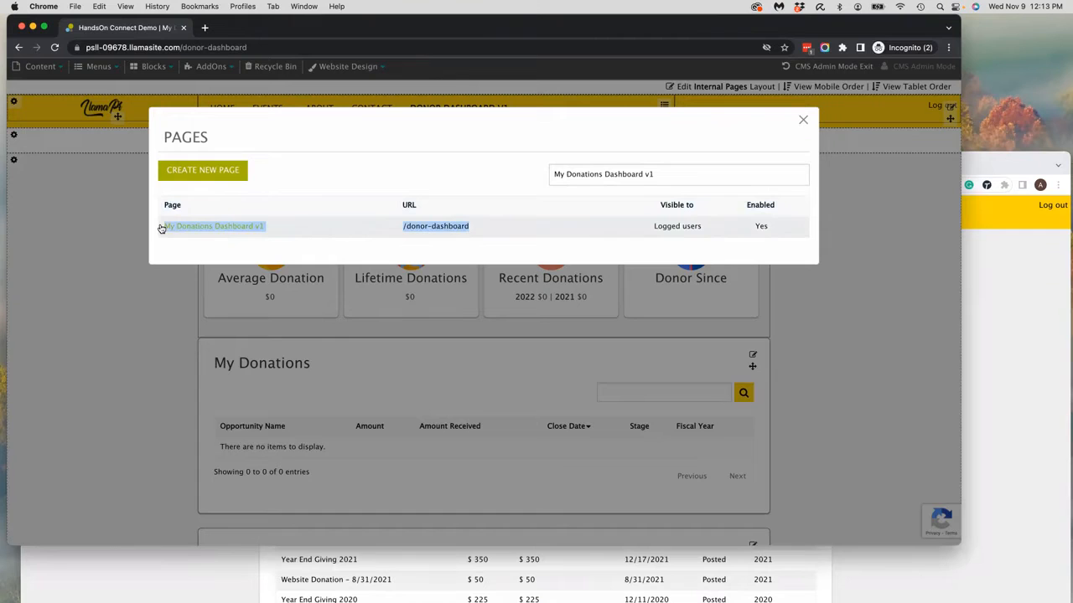
left_click(214, 170)
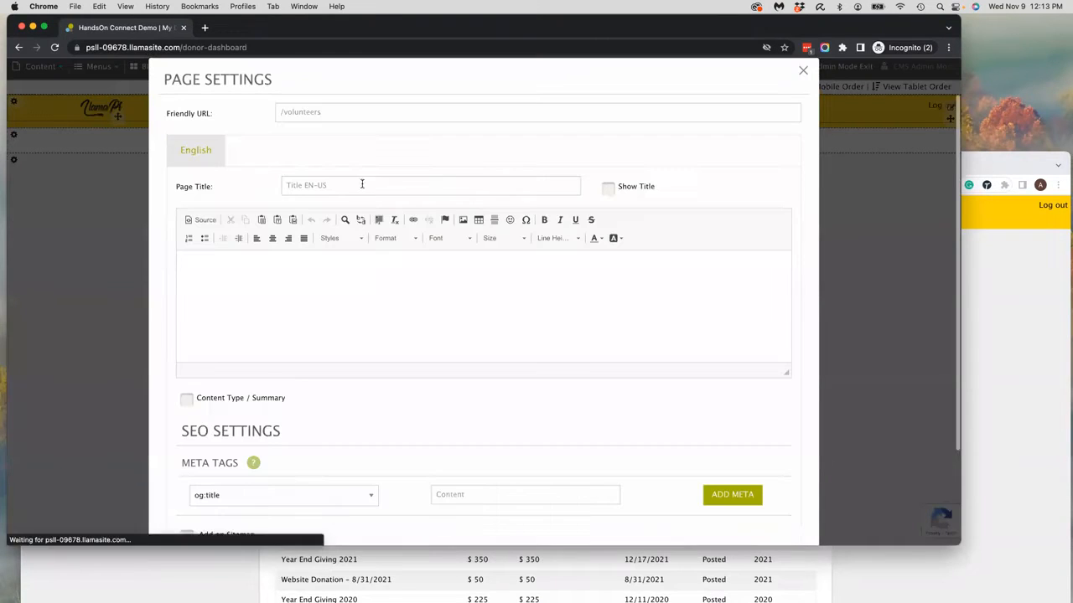
right_click(329, 186)
key("super+v")
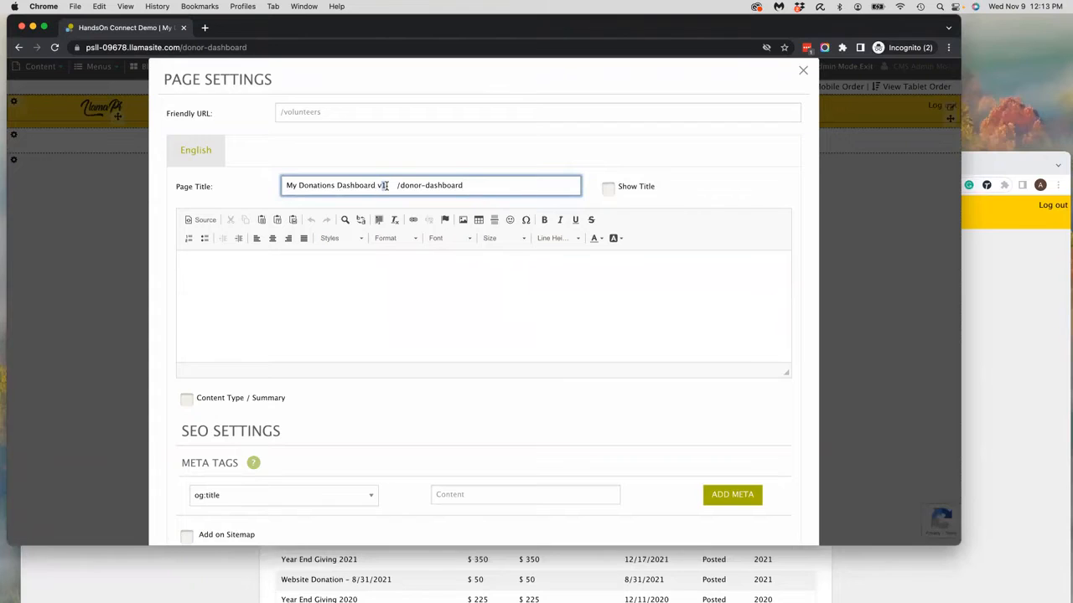
type("2")
Set the new page's friendly URL to /donor-dashboard-v2 and remove the leftover URL text from its page title.
left_click_drag(481, 188, 392, 188)
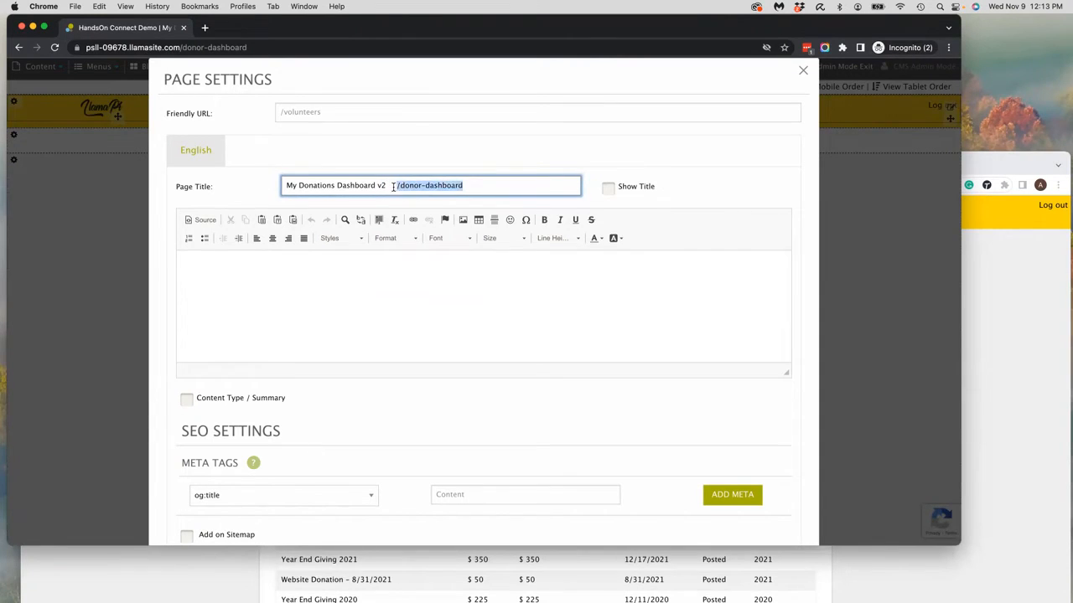
left_click(331, 109)
type("/donor-dashboard")
left_click_drag(387, 185, 506, 186)
key("BackSpace")
left_click(388, 113)
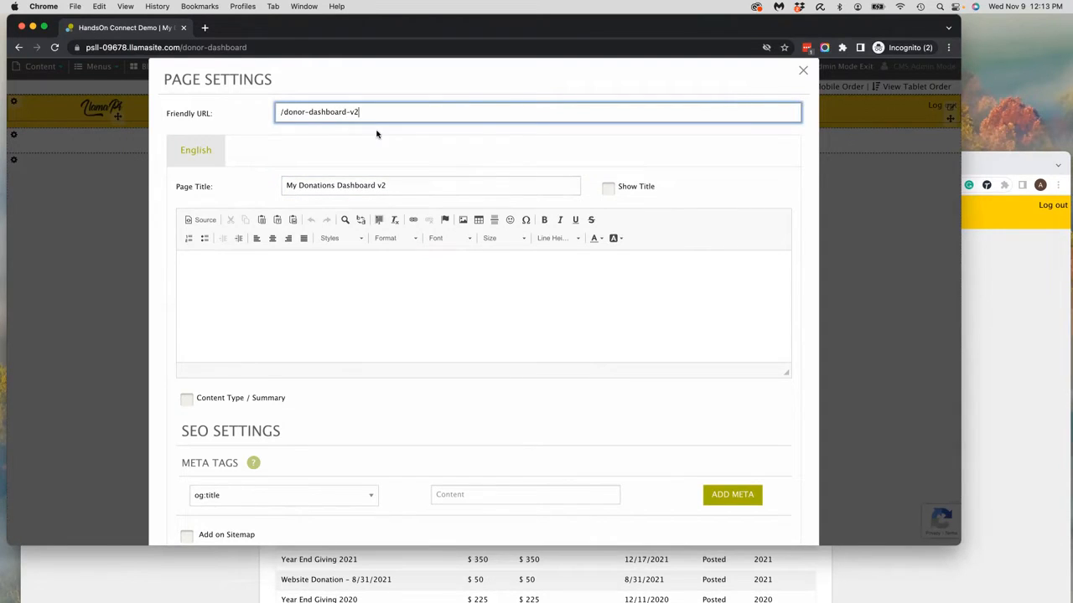
Show the new page's advanced settings and enable Show Title.
scroll(372, 288, "down", 5)
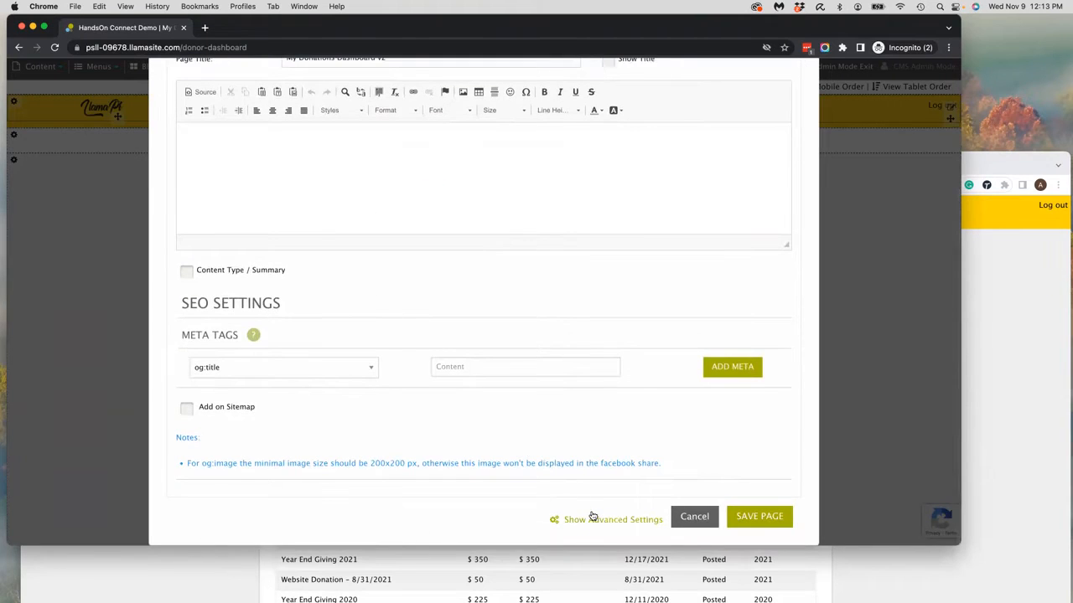
left_click(591, 518)
scroll(541, 409, "up", 5)
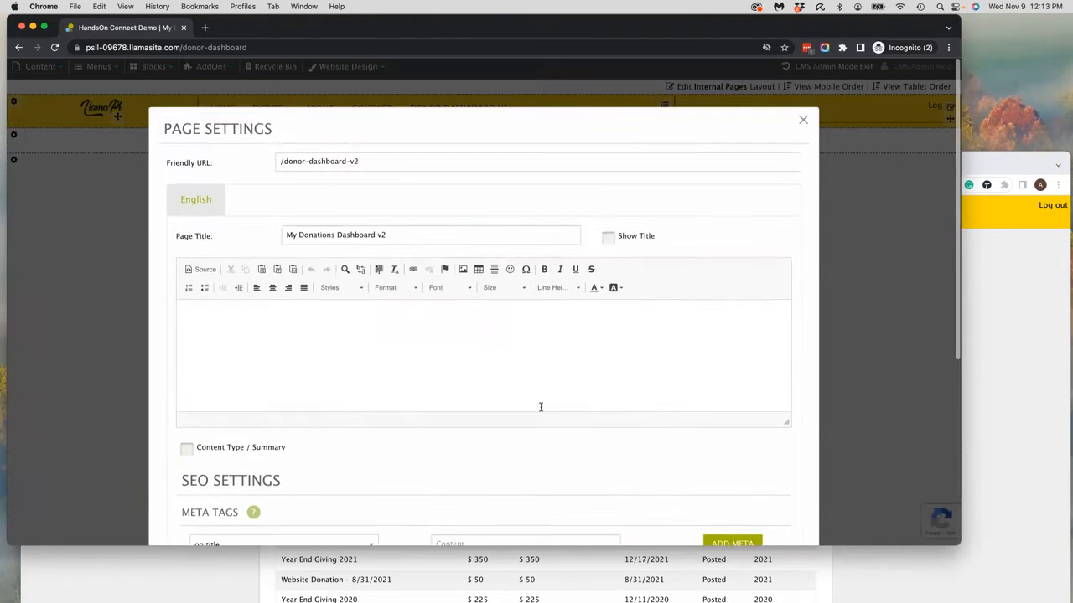
left_click(609, 239)
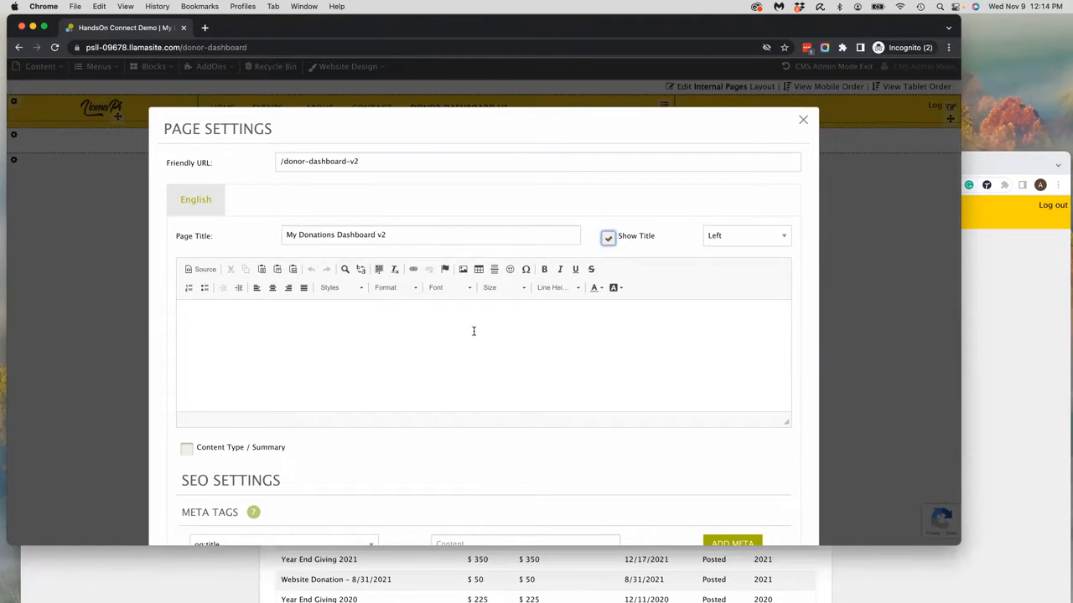
Authorize the new page for Logged users and select the Donor profile under Special Visibility.
scroll(473, 331, "down", 5)
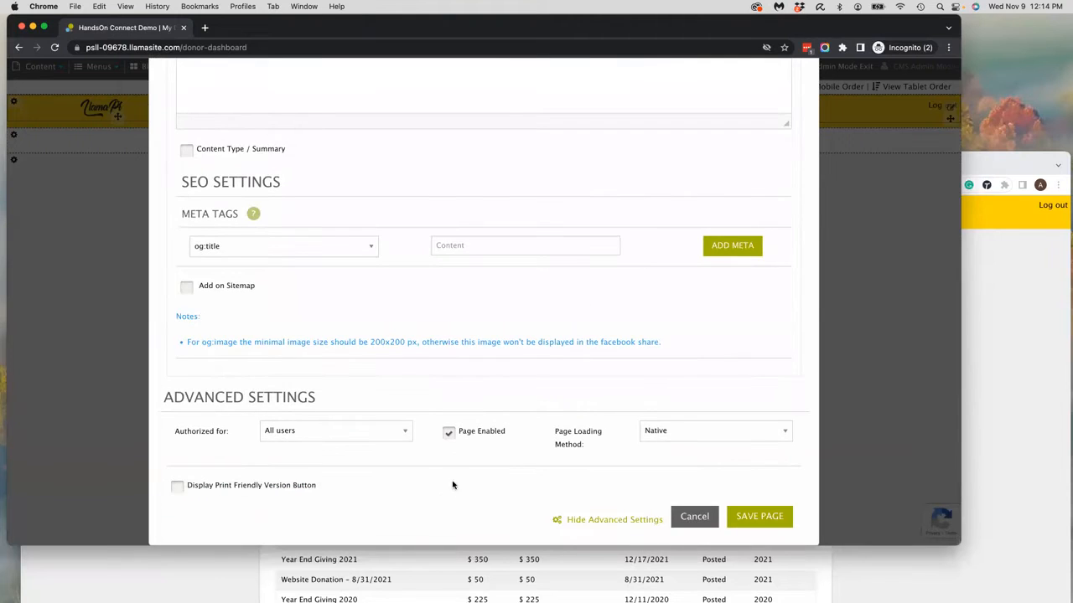
left_click(374, 432)
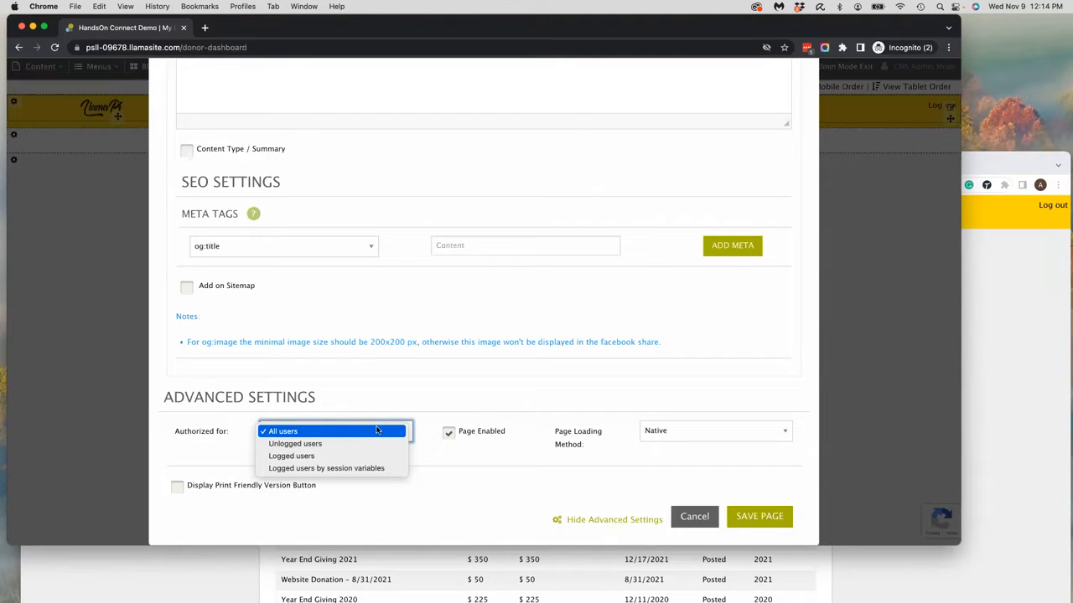
left_click(328, 457)
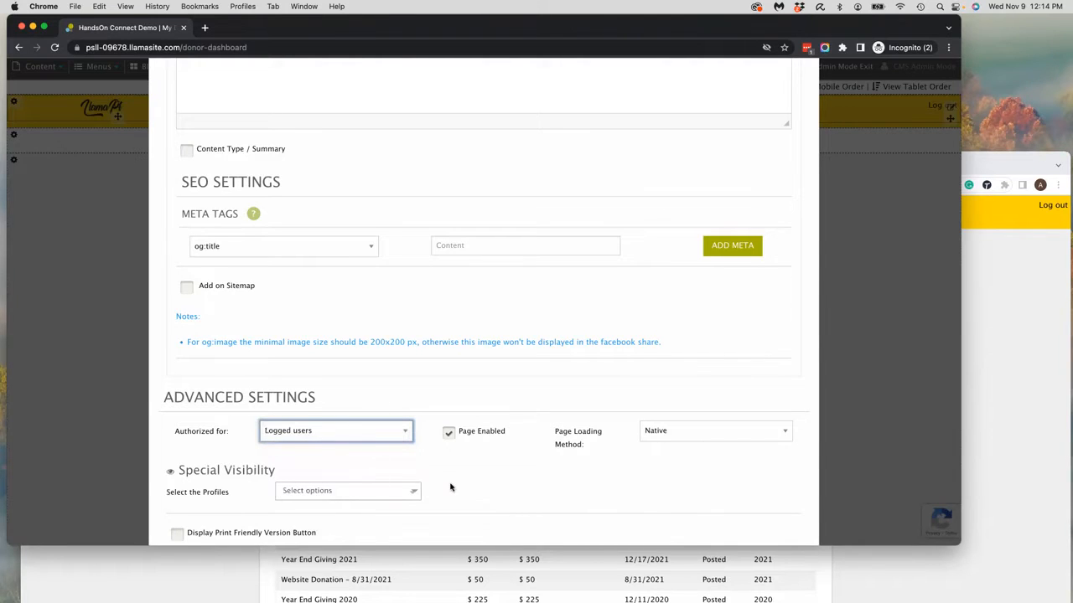
scroll(450, 487, "down", 1)
left_click(376, 444)
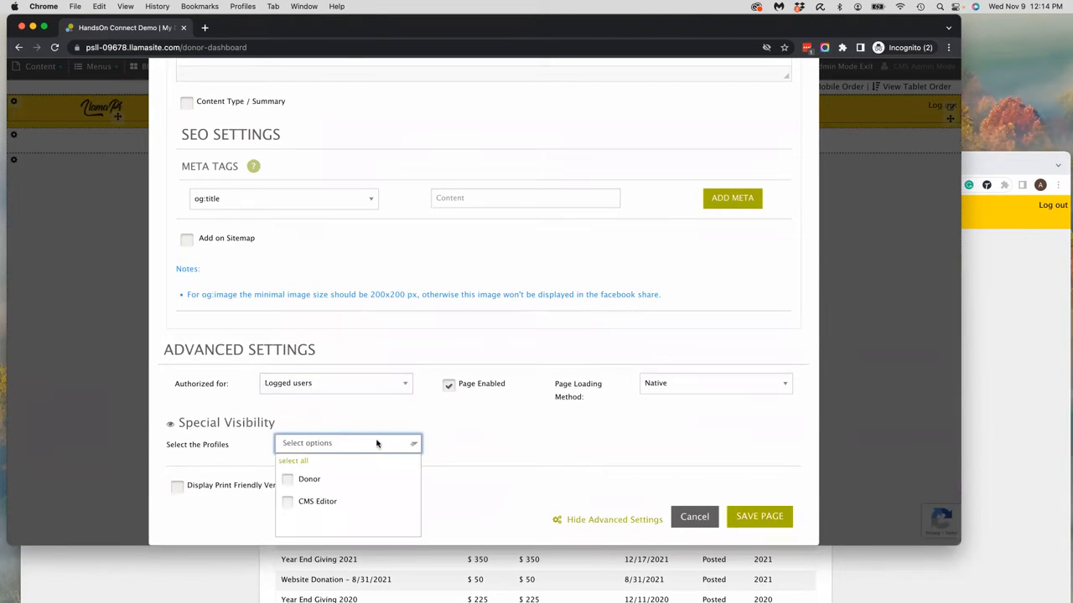
left_click(292, 484)
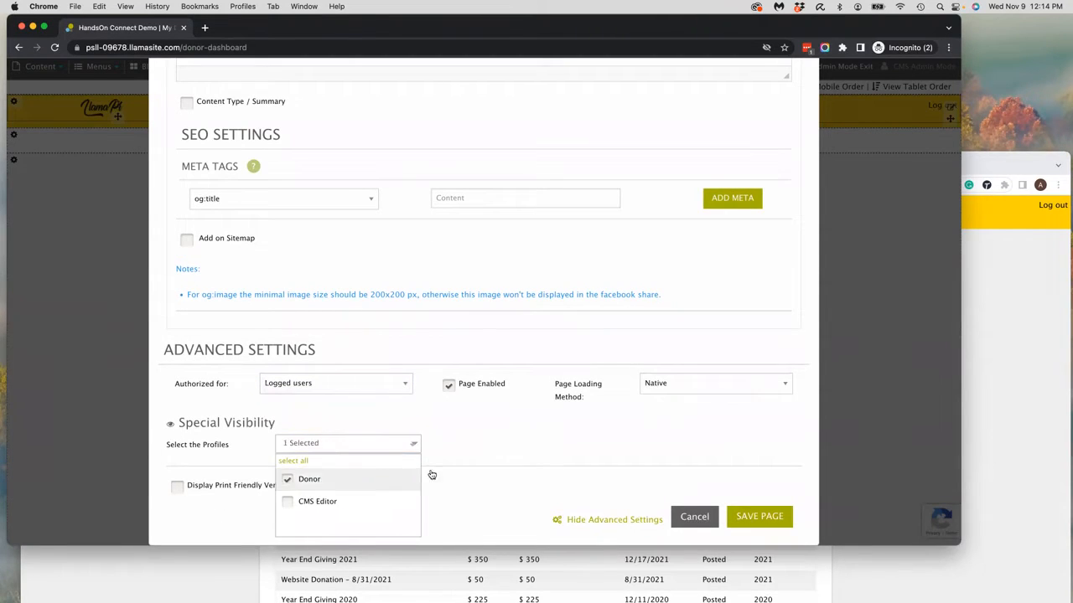
left_click(505, 447)
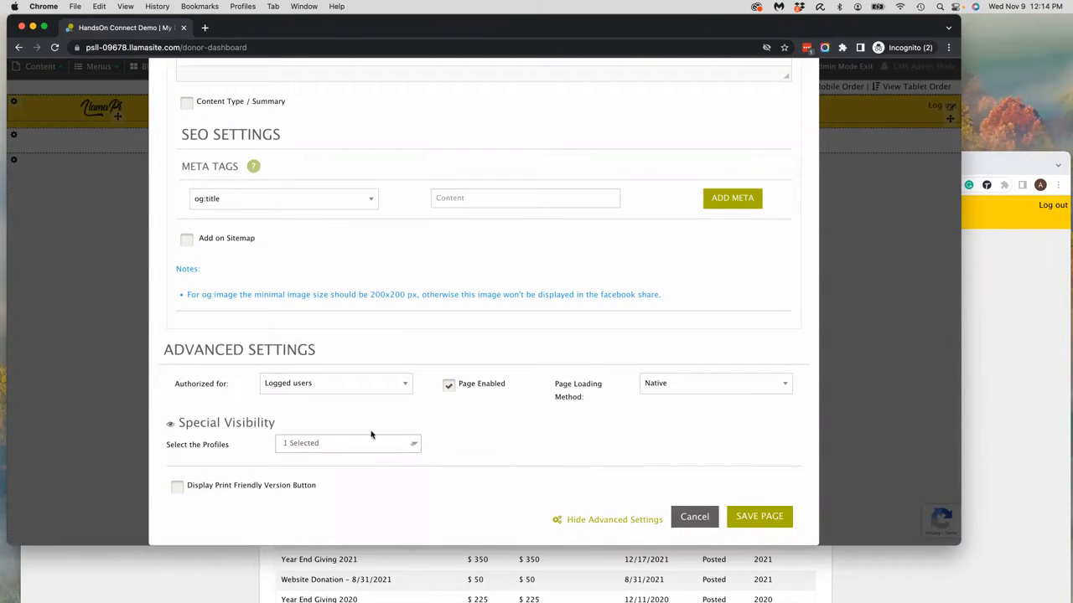
Set the page loading method to Placeholder Loading and save the new page.
left_click(669, 383)
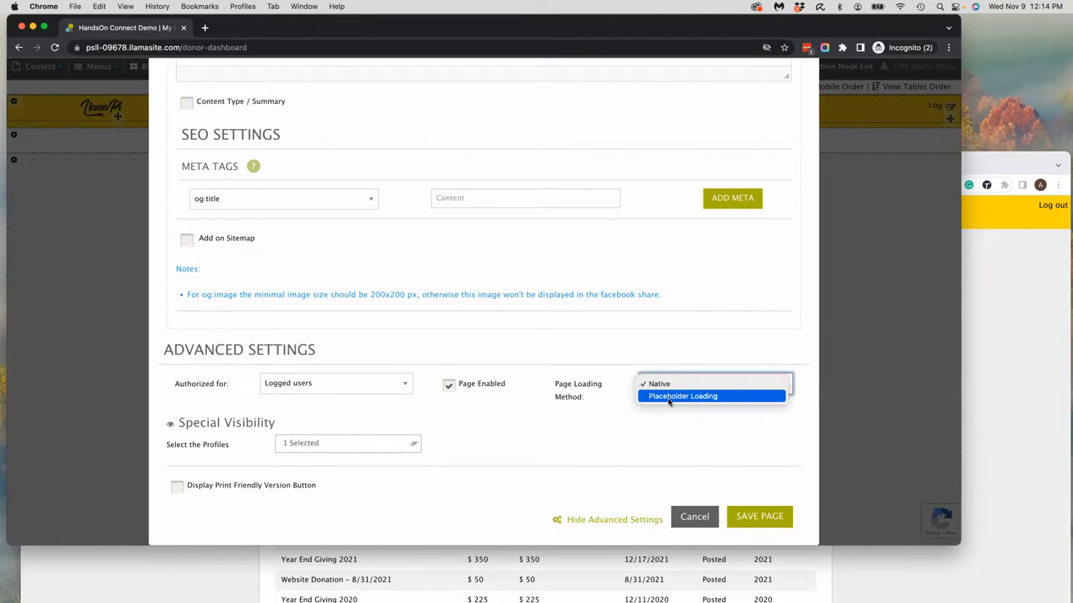
left_click(669, 397)
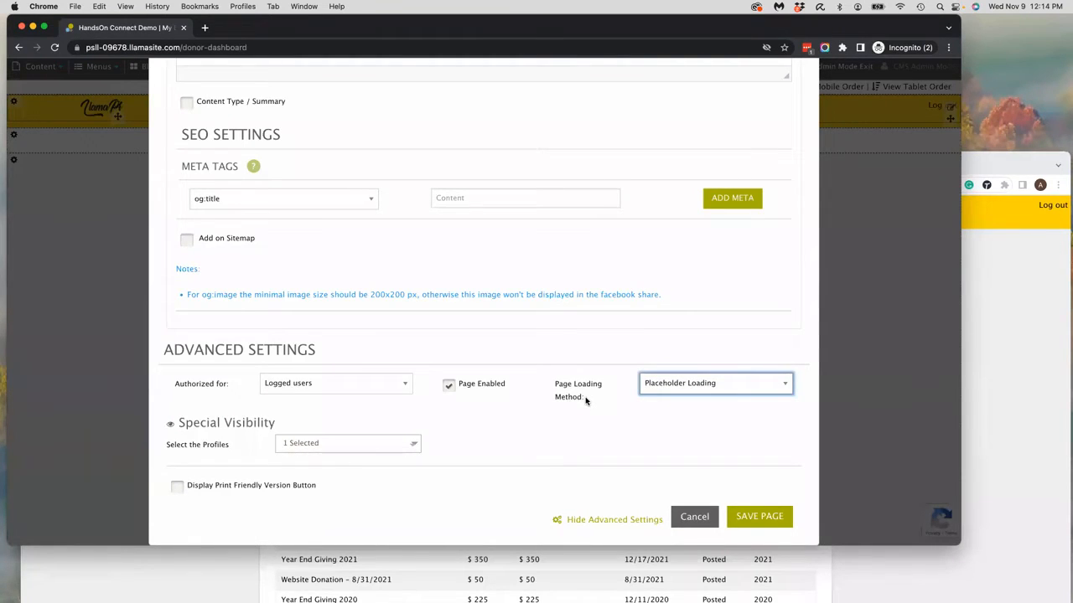
left_click(753, 515)
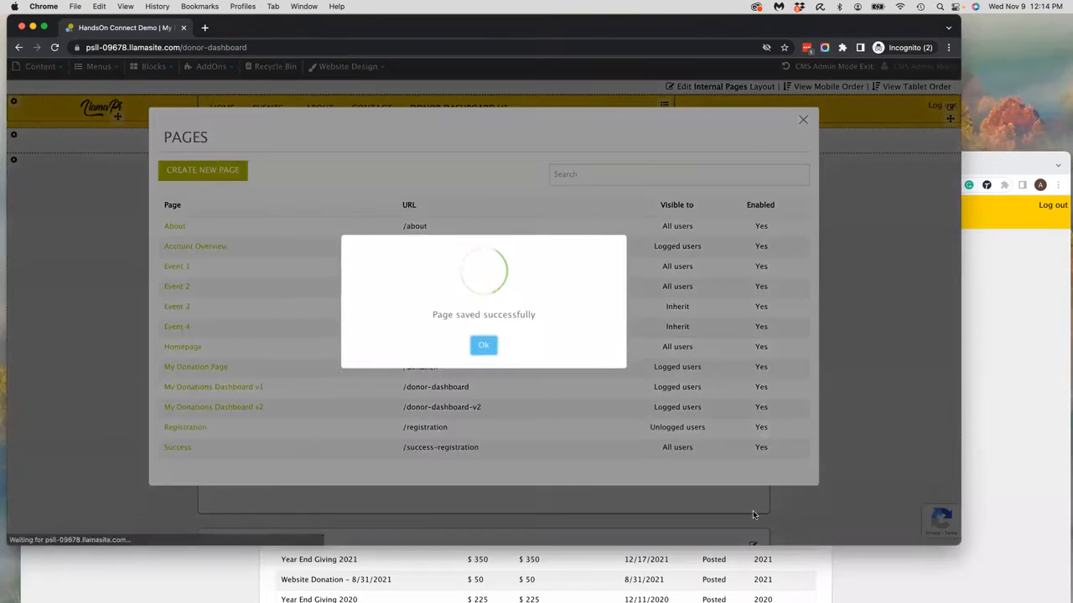
left_click(486, 347)
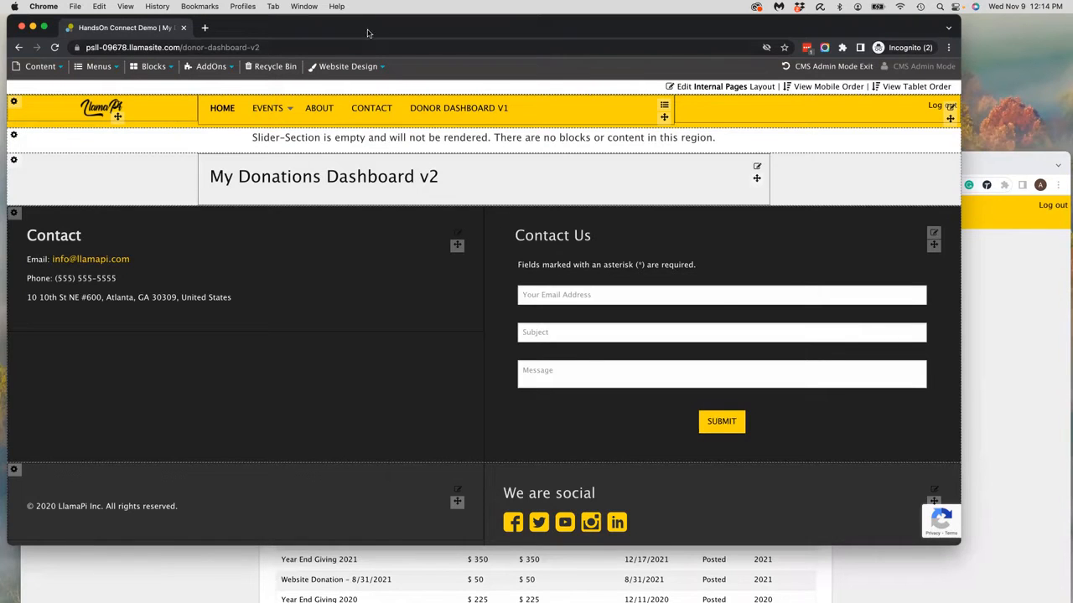
Shift the Incognito window slightly and bring the regular browser window with the v1 dashboard up in front of it.
left_click_drag(363, 32, 382, 34)
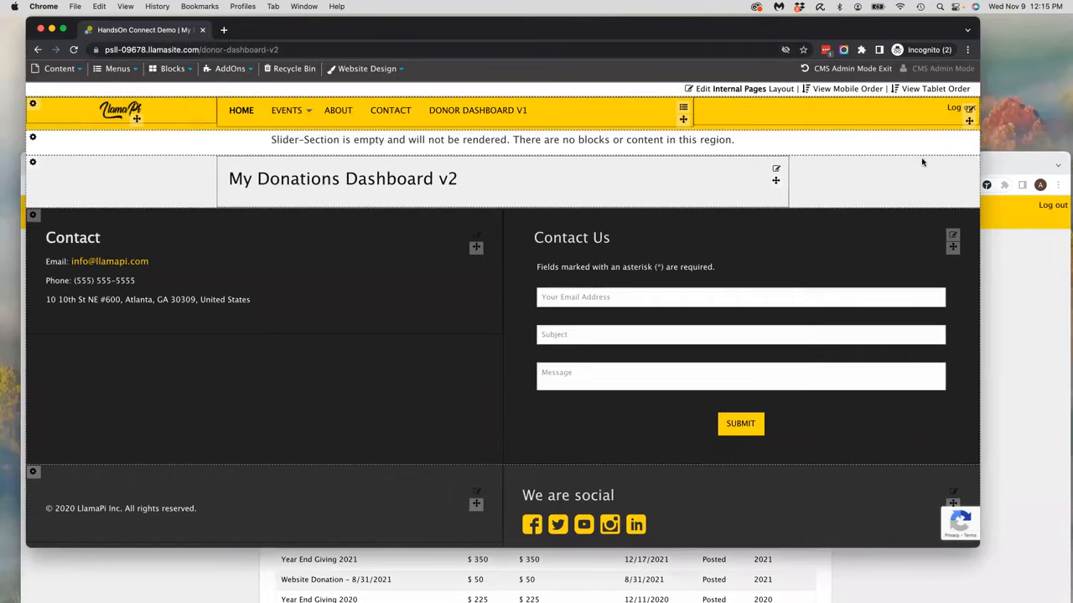
left_click(1000, 170)
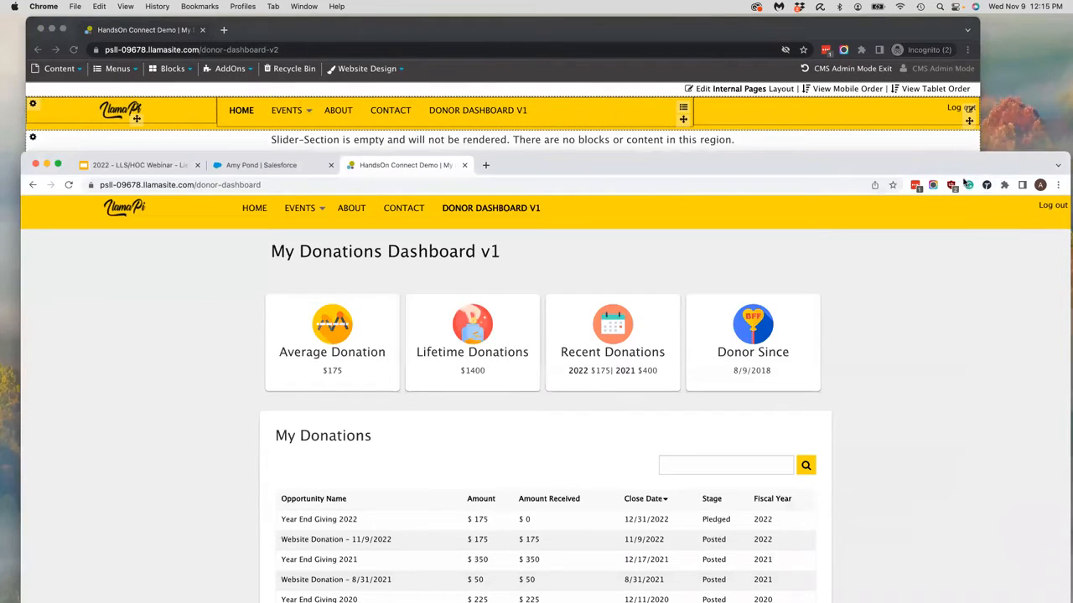
left_click_drag(868, 167, 851, 56)
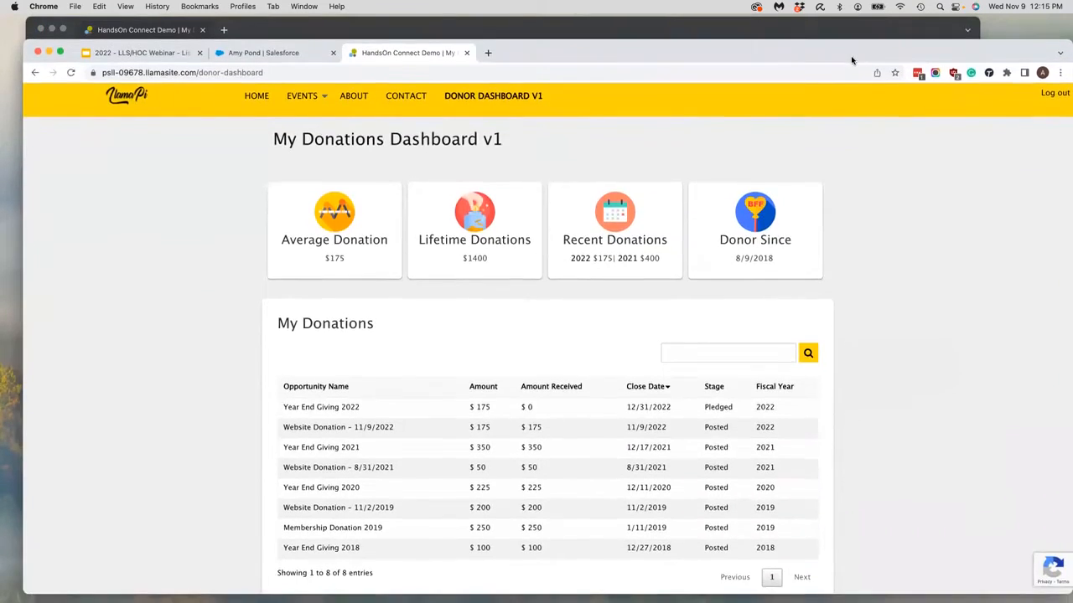
Switch to the contact record in Salesforce and open the All Contacts list view.
left_click(288, 55)
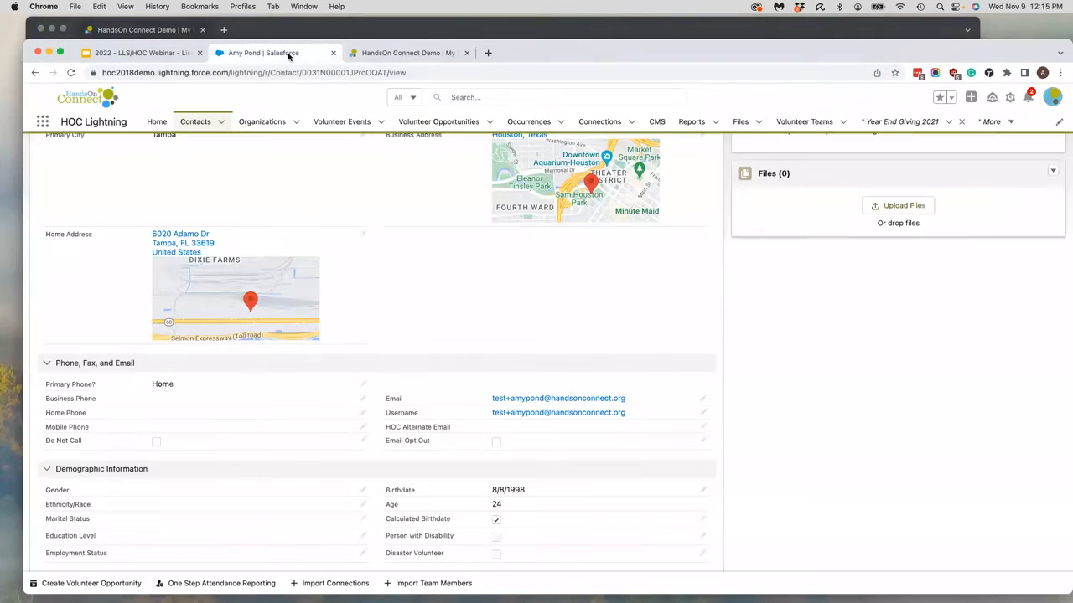
scroll(335, 207, "up", 10)
left_click(220, 123)
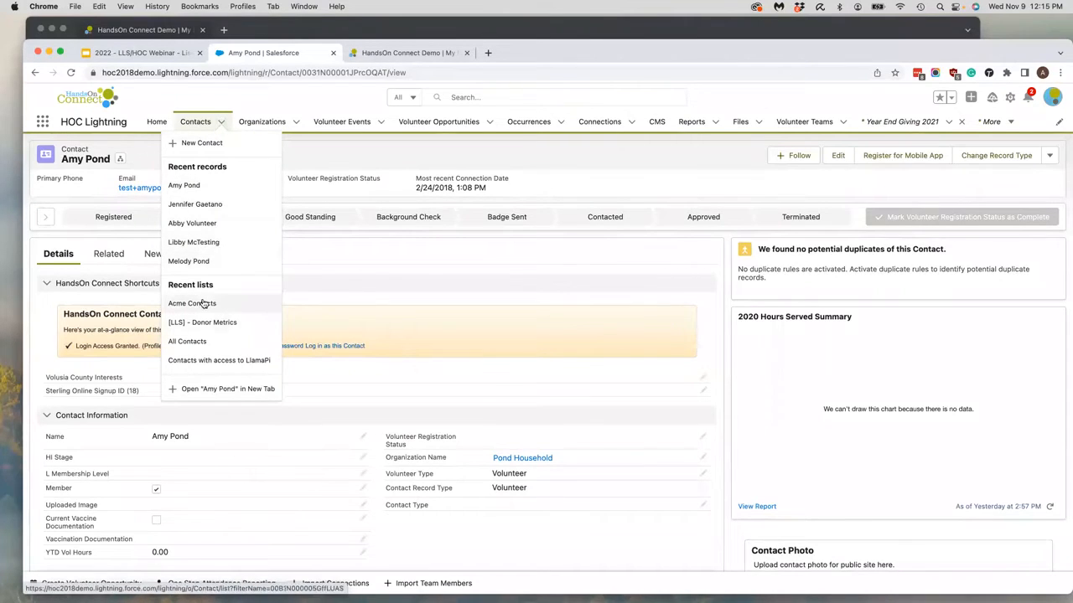
left_click(193, 341)
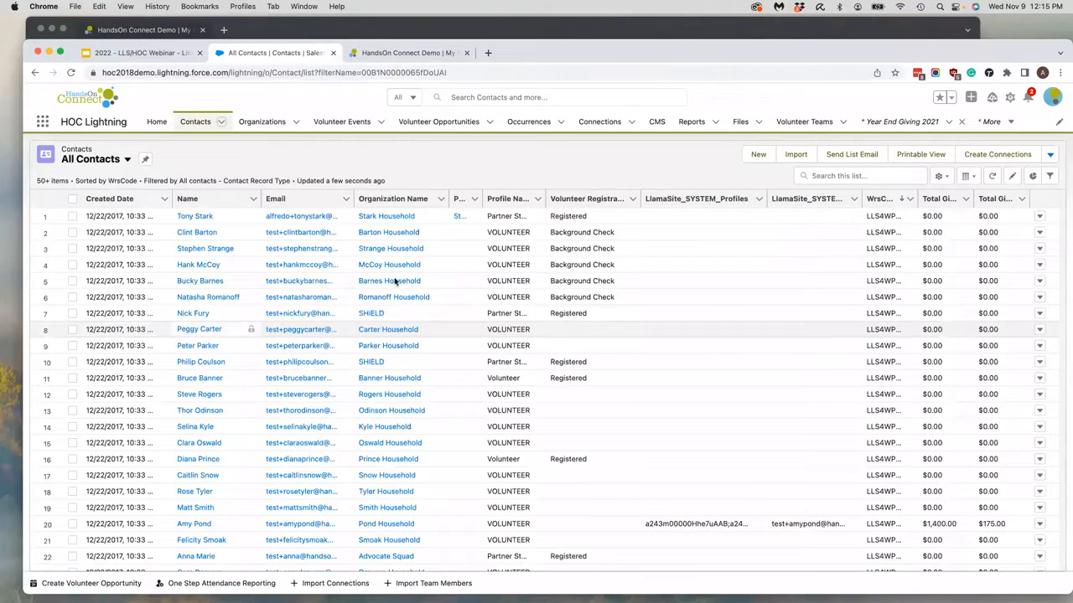
Look through the available contact list views and the list view controls of All Contacts.
left_click(128, 160)
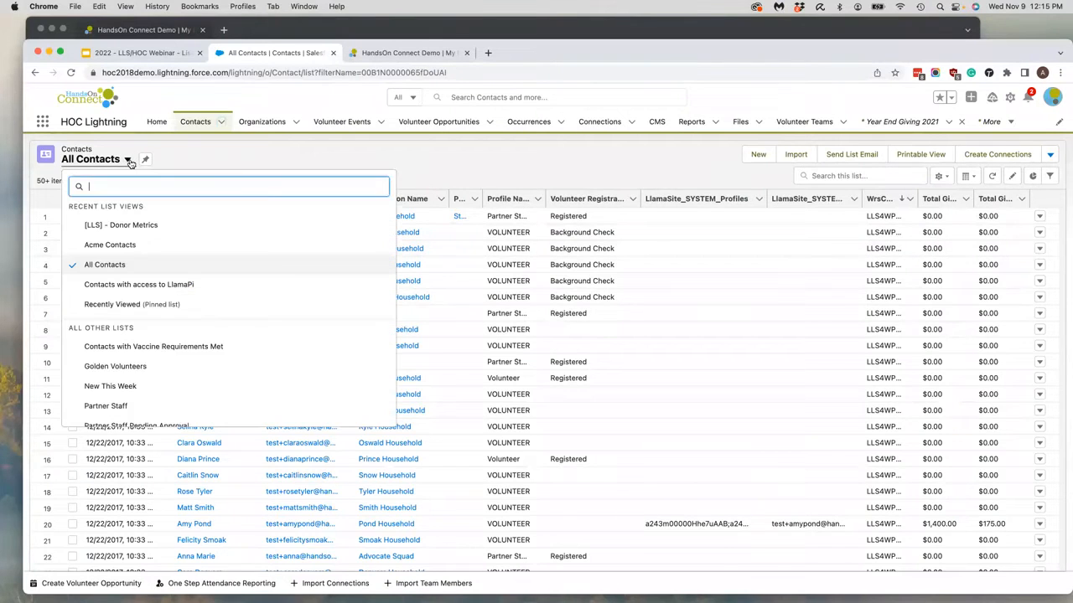
scroll(126, 387, "down", 3)
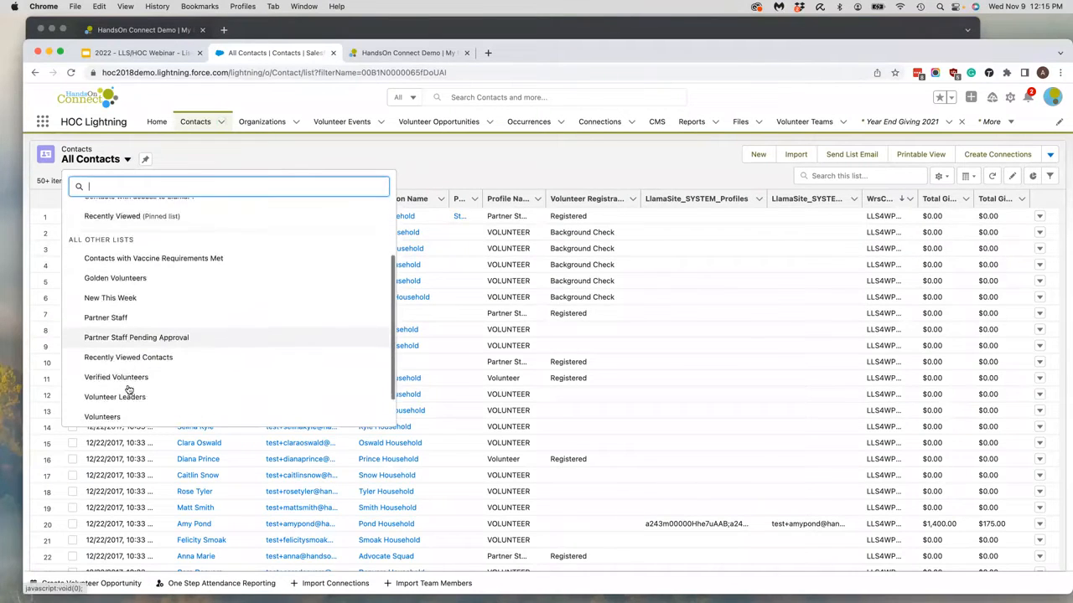
scroll(129, 390, "down", 1)
scroll(130, 385, "up", 5)
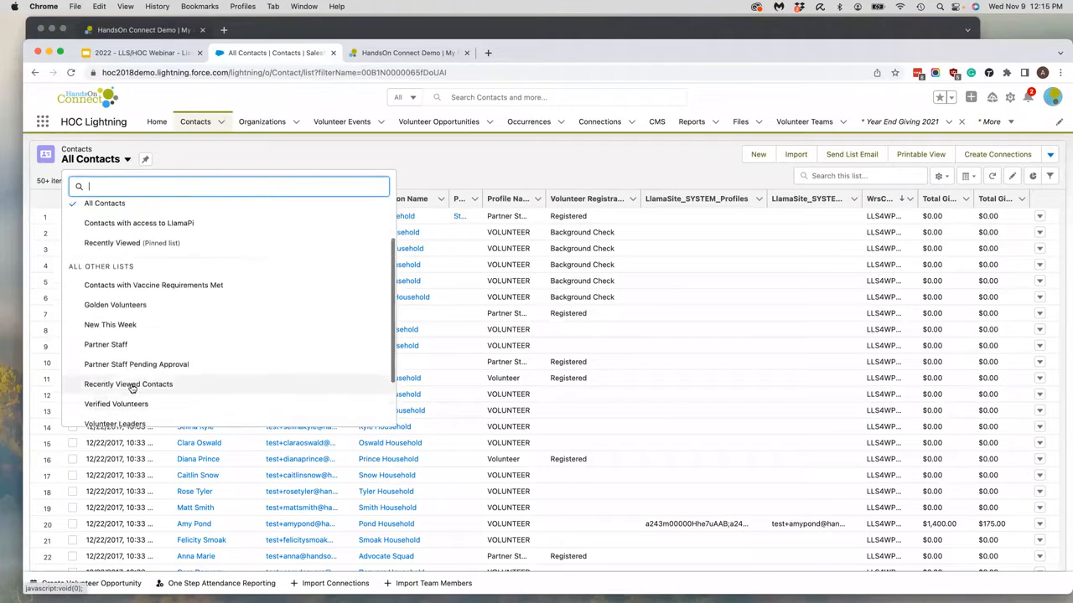
left_click(647, 177)
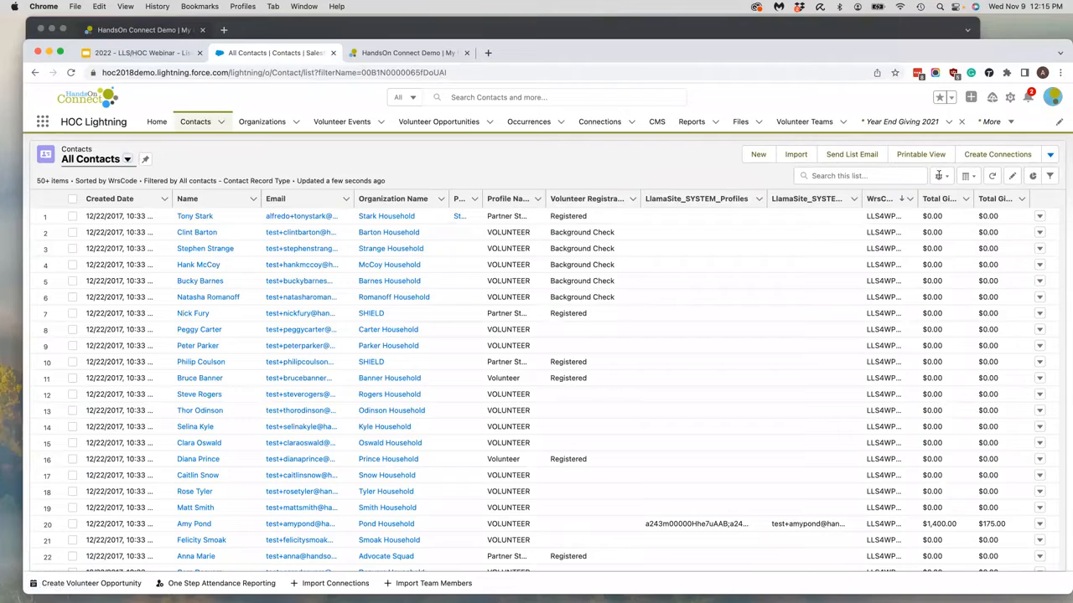
left_click(941, 176)
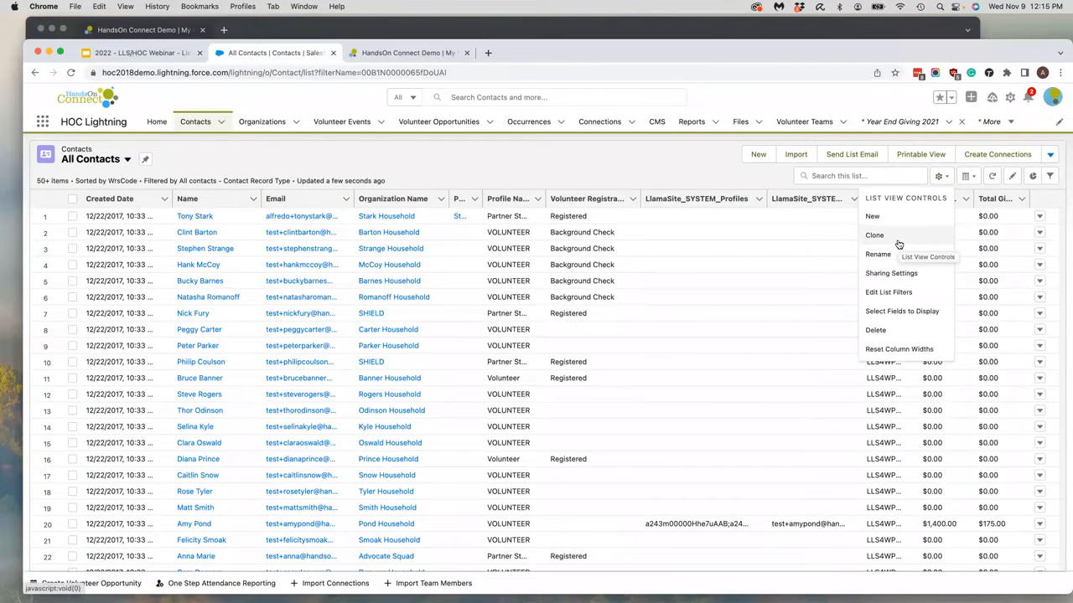
left_click(646, 173)
Switch to the [LLS] - Donor Metrics contact list view and open its selection of fields to display.
left_click(127, 159)
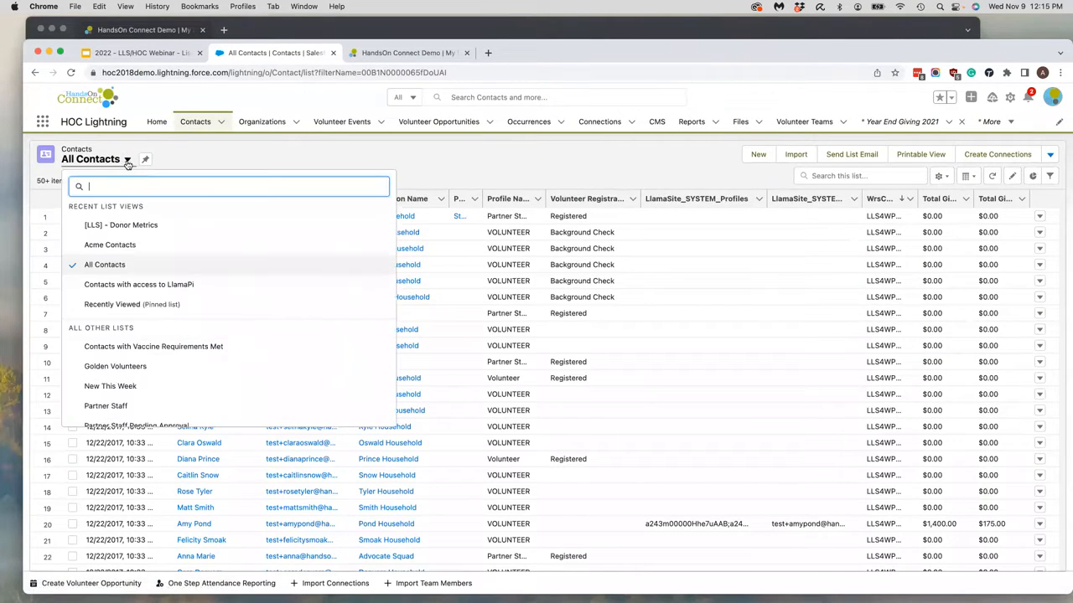
left_click(120, 226)
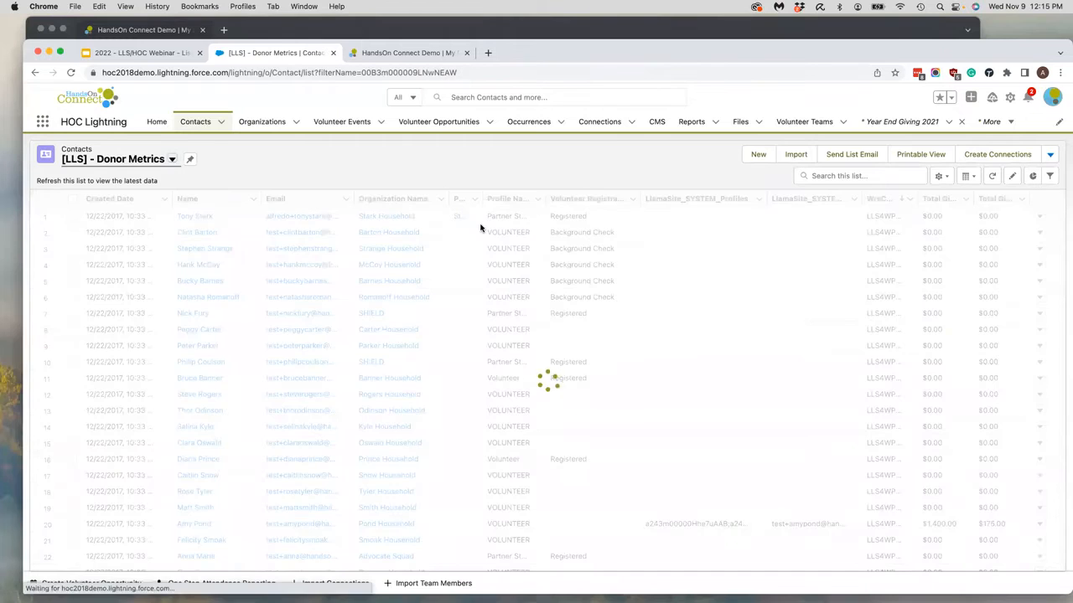
left_click(940, 176)
left_click(897, 310)
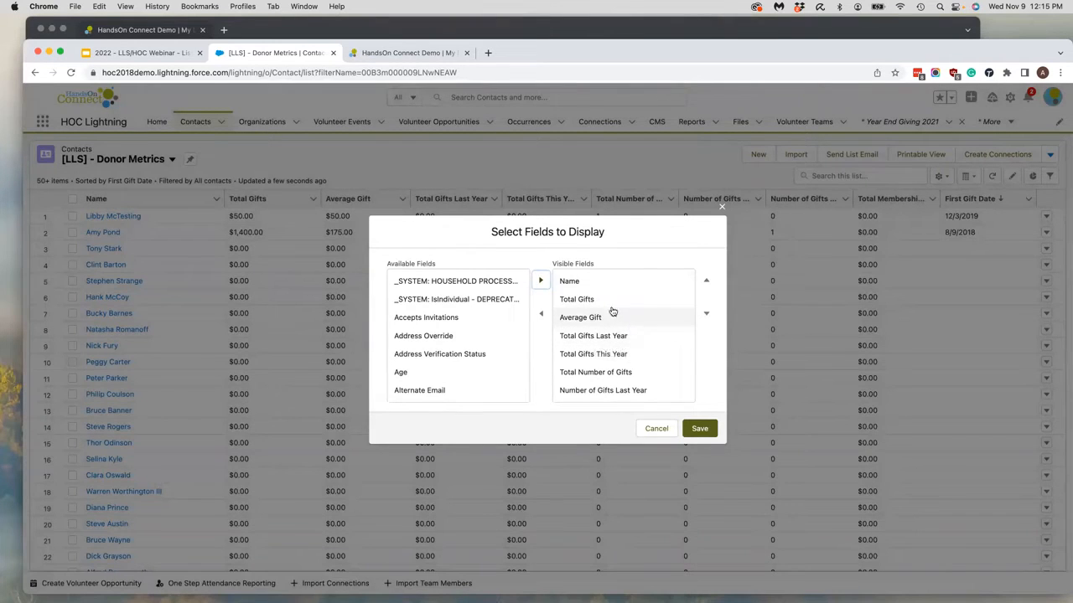
Examine the v1 donor dashboard's donations table and yearly chart alongside the Donor Metrics field selection.
left_click(419, 55)
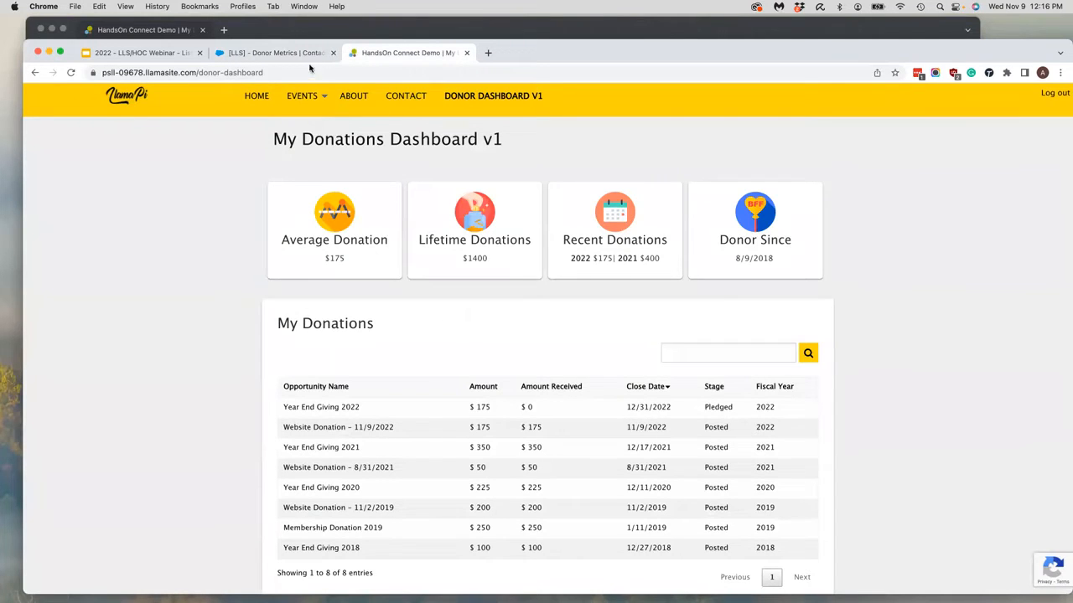
scroll(422, 417, "down", 5)
mouse_move(500, 370)
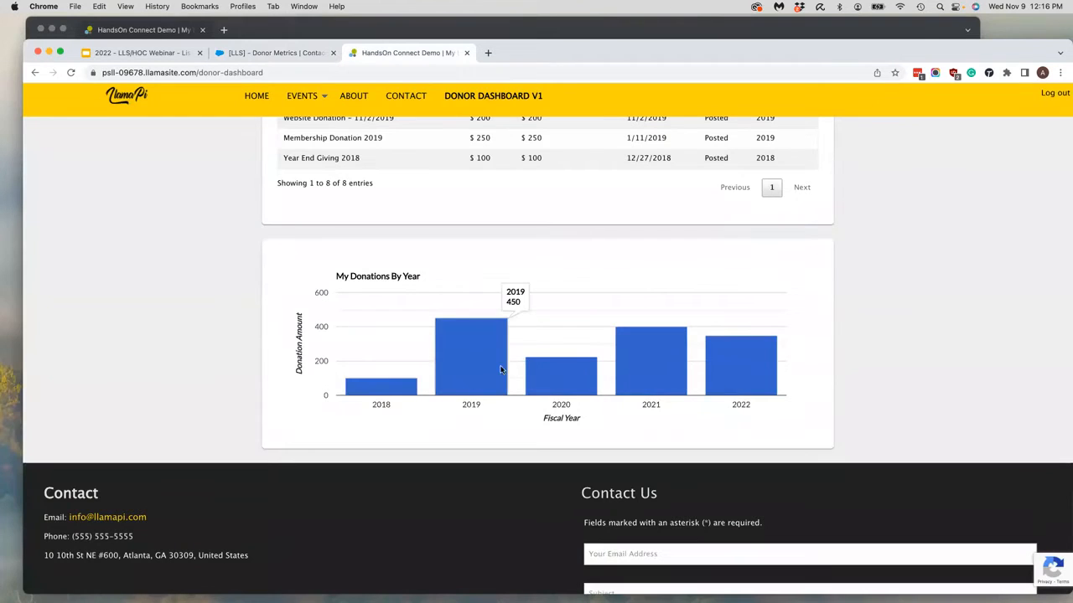
scroll(709, 360, "up", 3)
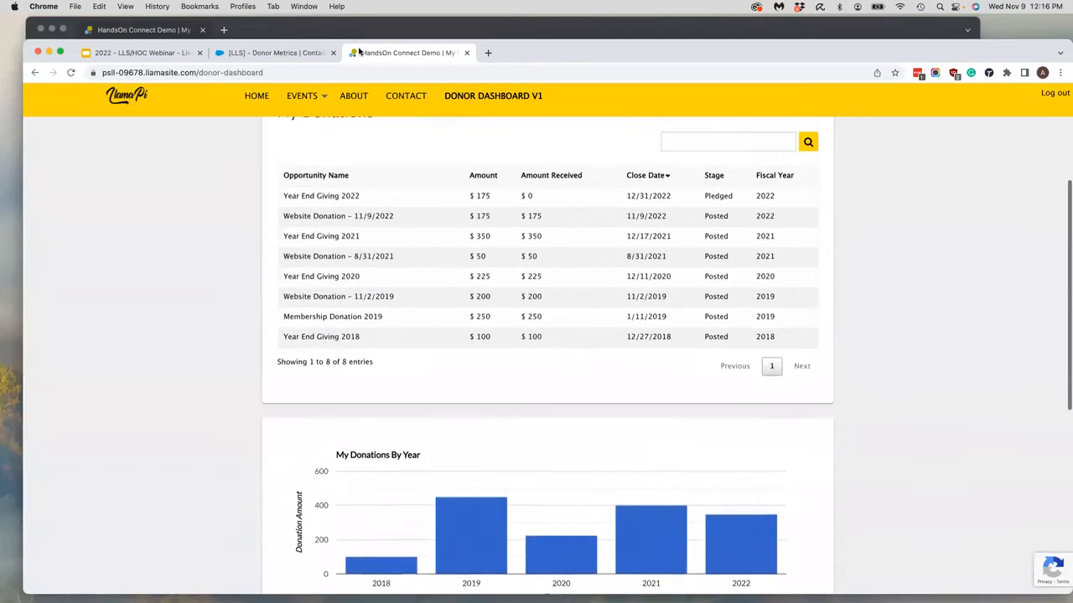
left_click(278, 52)
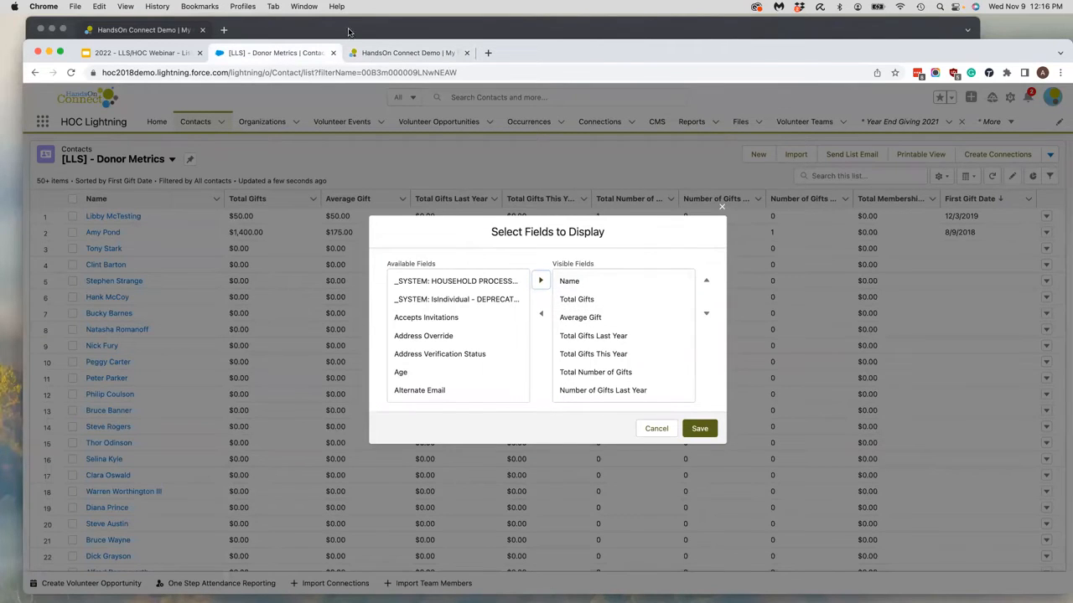
left_click(408, 52)
scroll(450, 247, "down", 3)
scroll(451, 248, "down", 1)
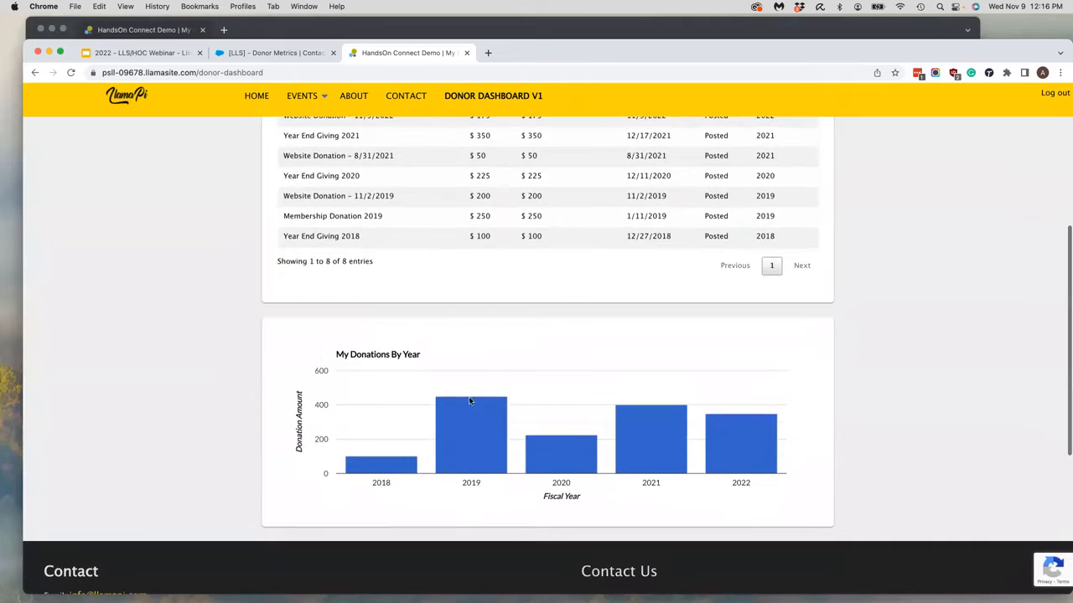
Return to Salesforce, review the visible fields of the Donor Metrics list view and save the field selection.
left_click(296, 54)
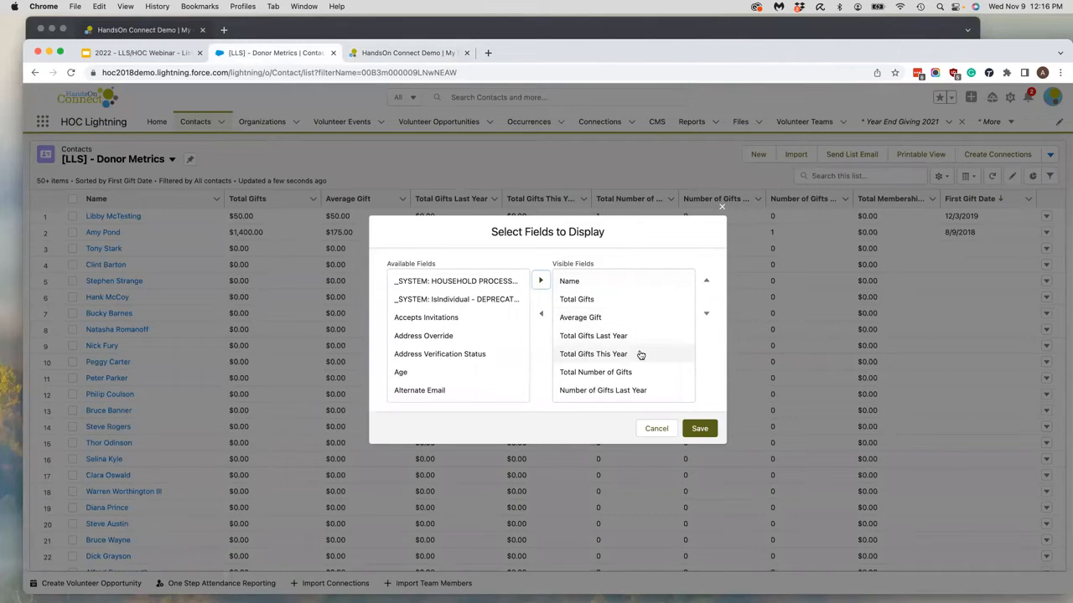
scroll(639, 355, "down", 3)
scroll(639, 354, "up", 3)
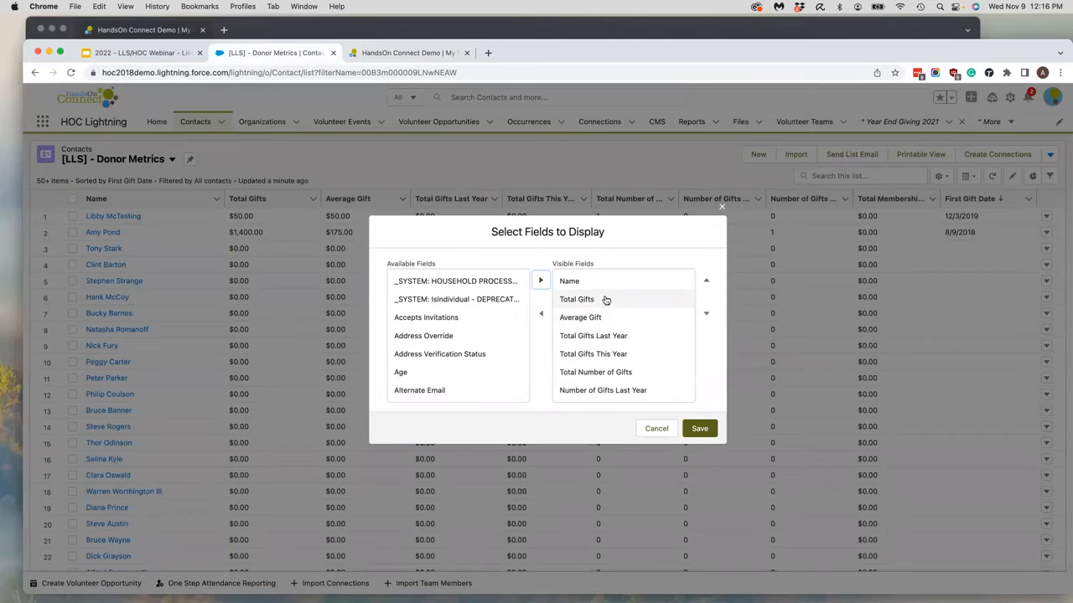
scroll(610, 342, "down", 3)
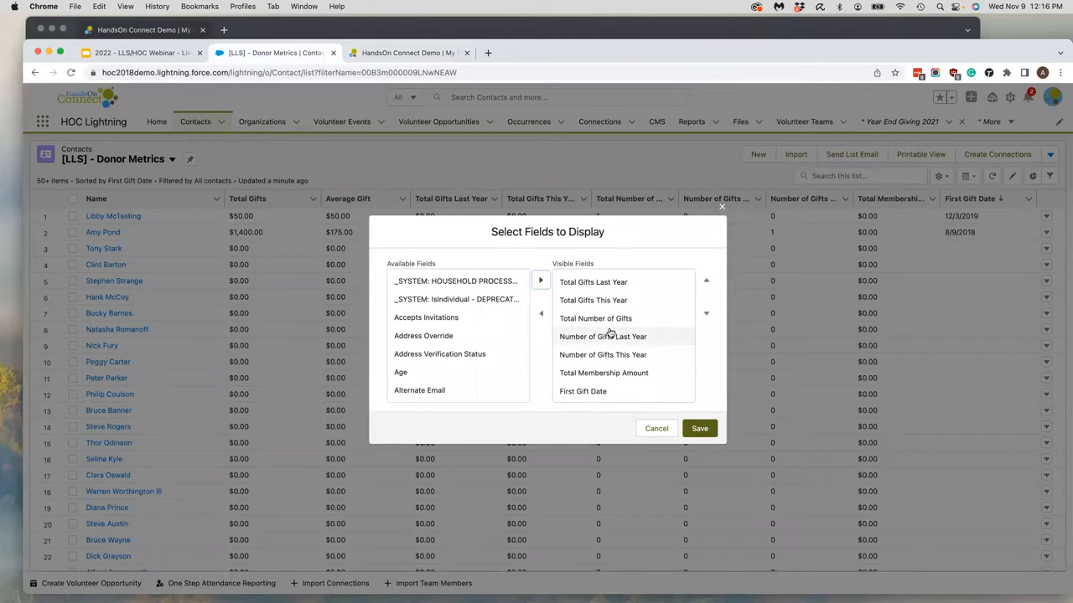
left_click(699, 432)
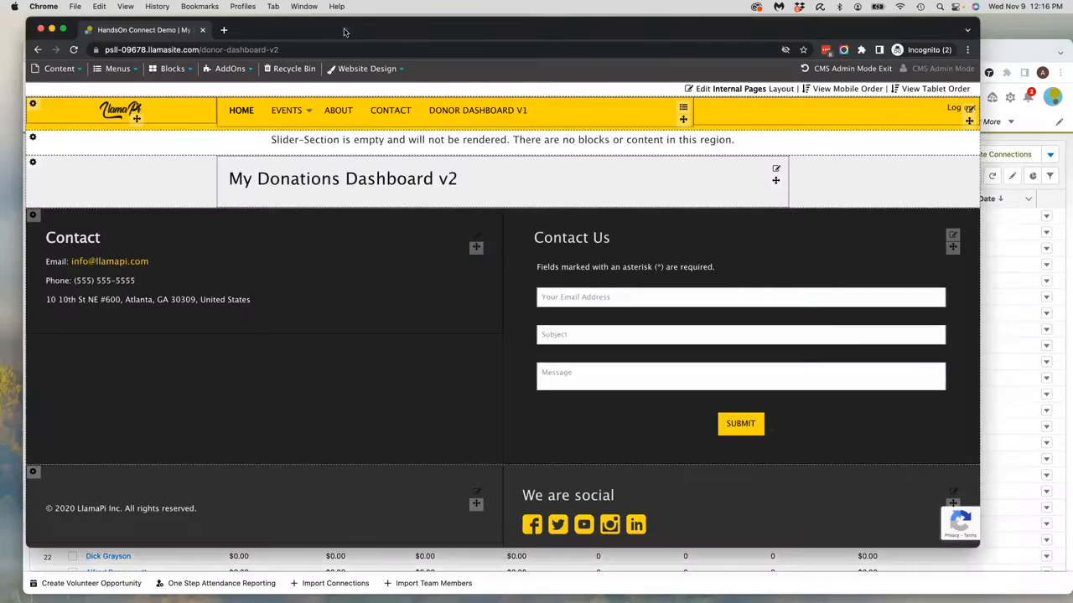
left_click(346, 32)
left_click(173, 68)
mouse_move(182, 168)
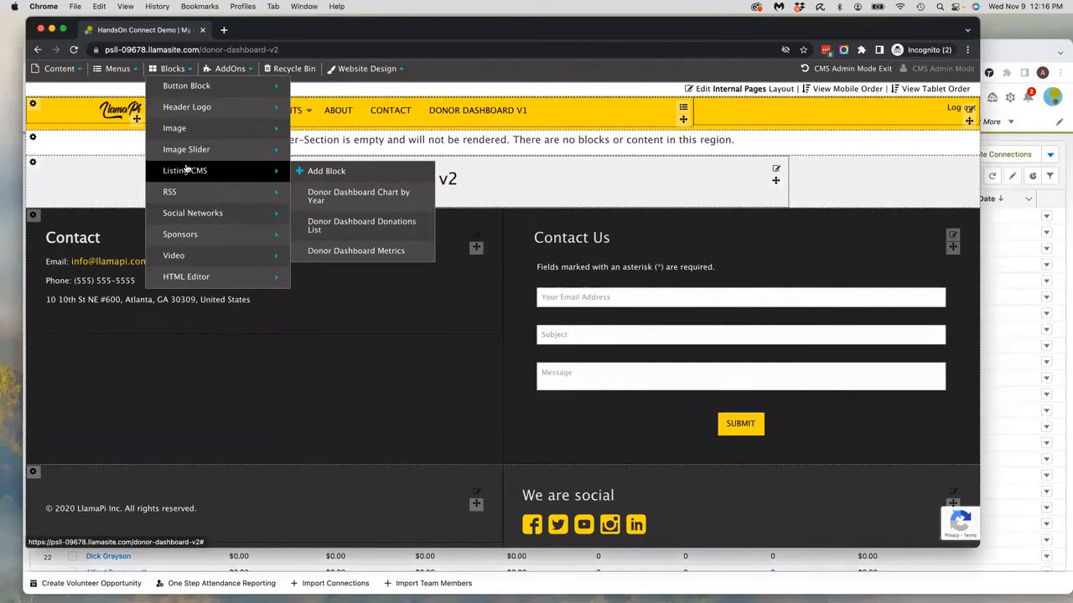
left_click(1011, 56)
Examine the My Donations table and the metric cards on the v1 donor dashboard.
left_click(419, 53)
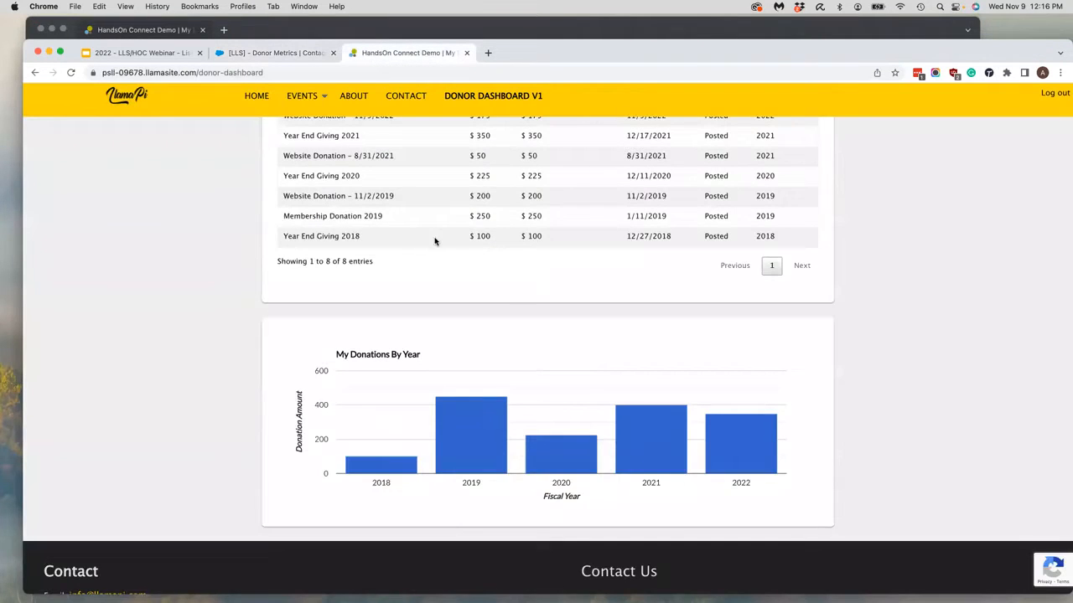
scroll(435, 238, "up", 5)
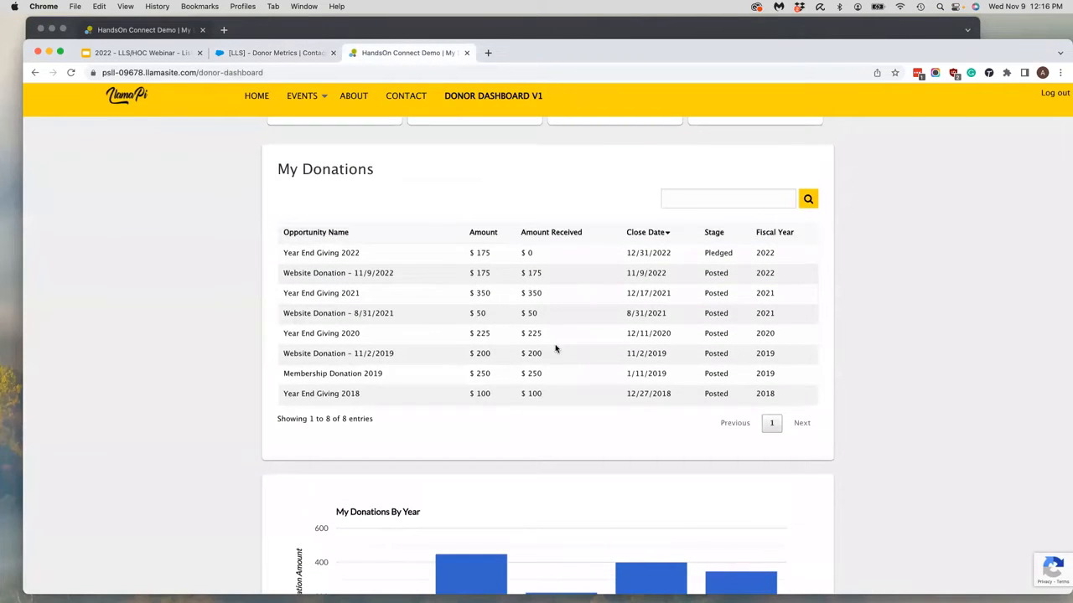
scroll(676, 334, "up", 3)
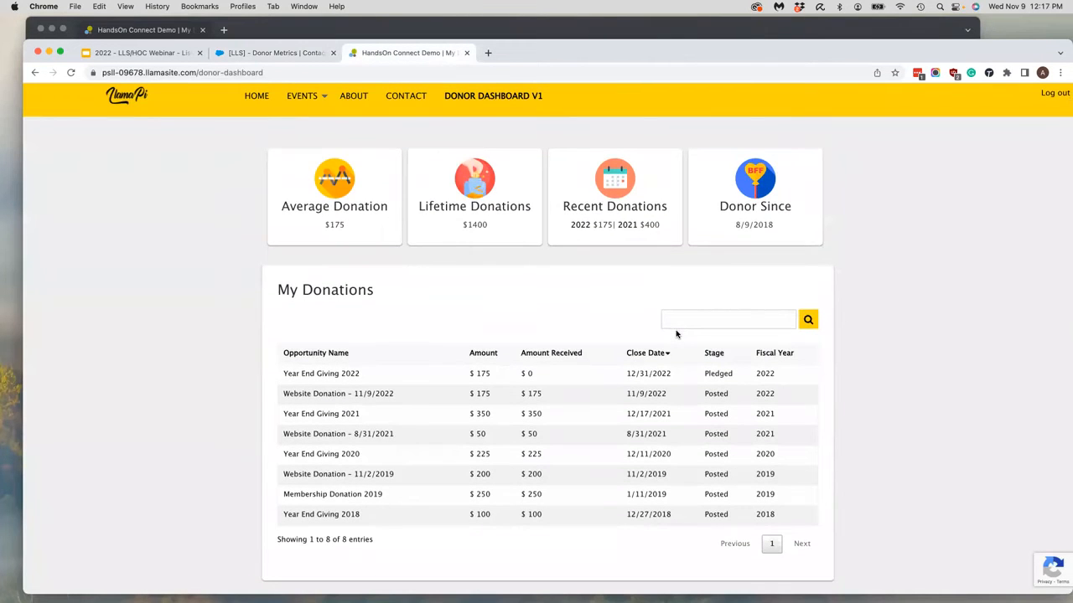
Return to Salesforce, find the Opportunities object and open its [LLS] Donor Opportunities list view.
left_click(310, 53)
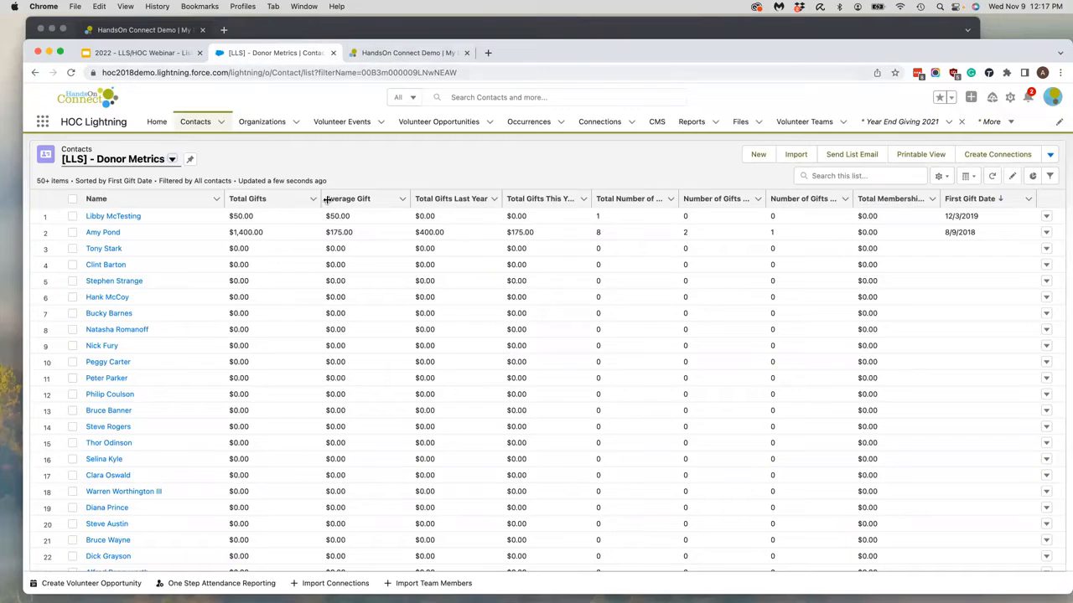
left_click(43, 122)
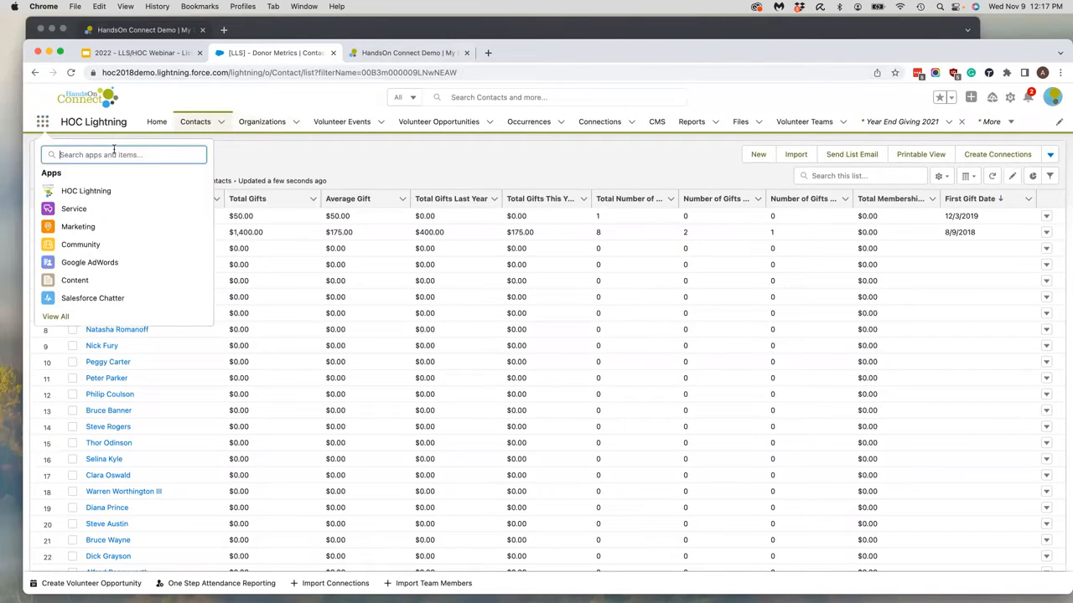
type("Opp")
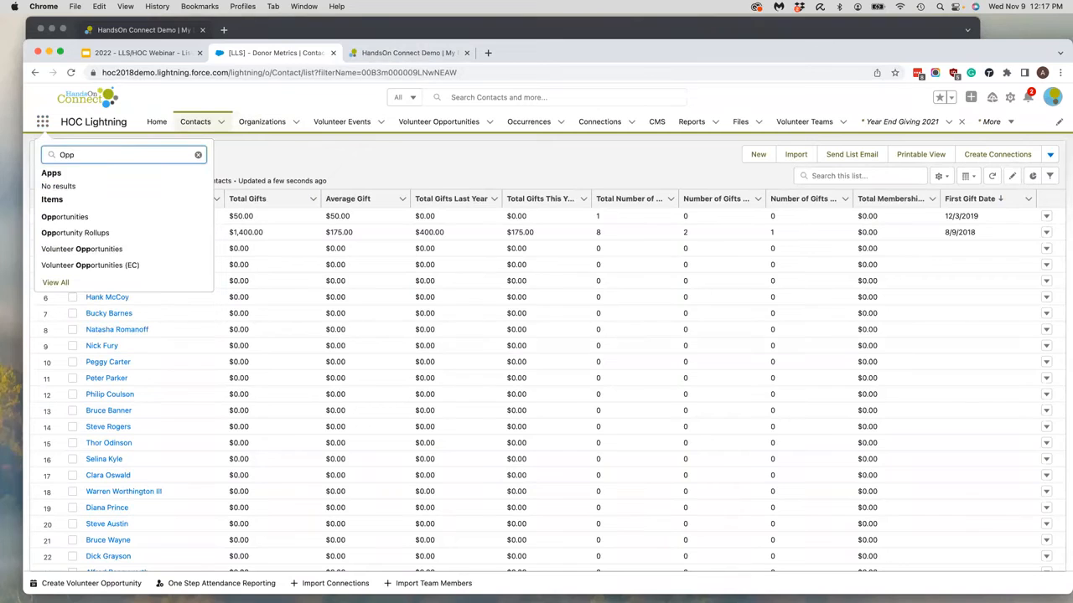
left_click(65, 217)
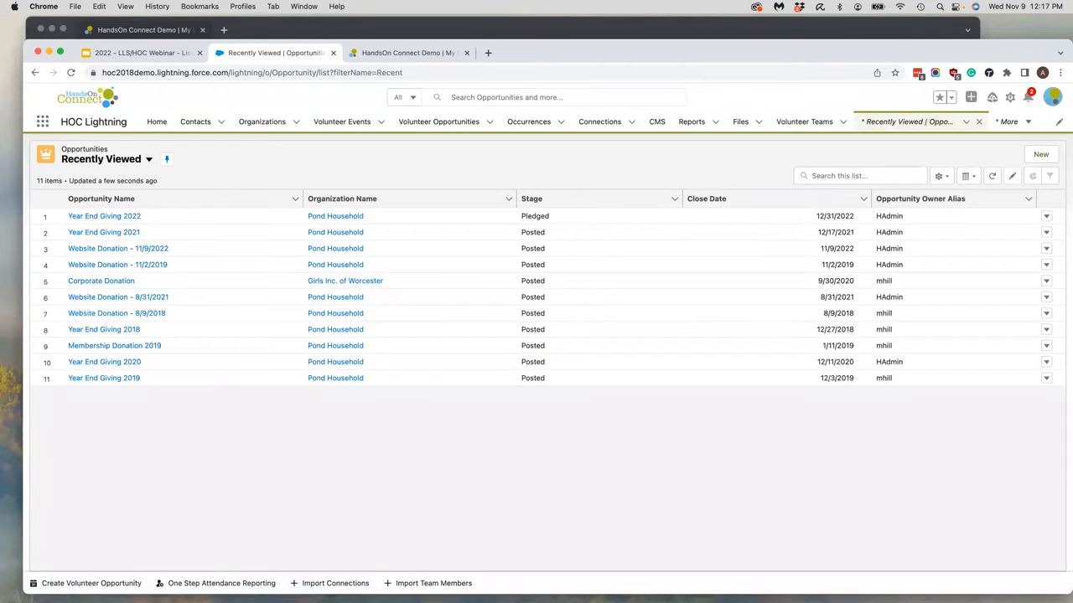
left_click(148, 159)
left_click(107, 224)
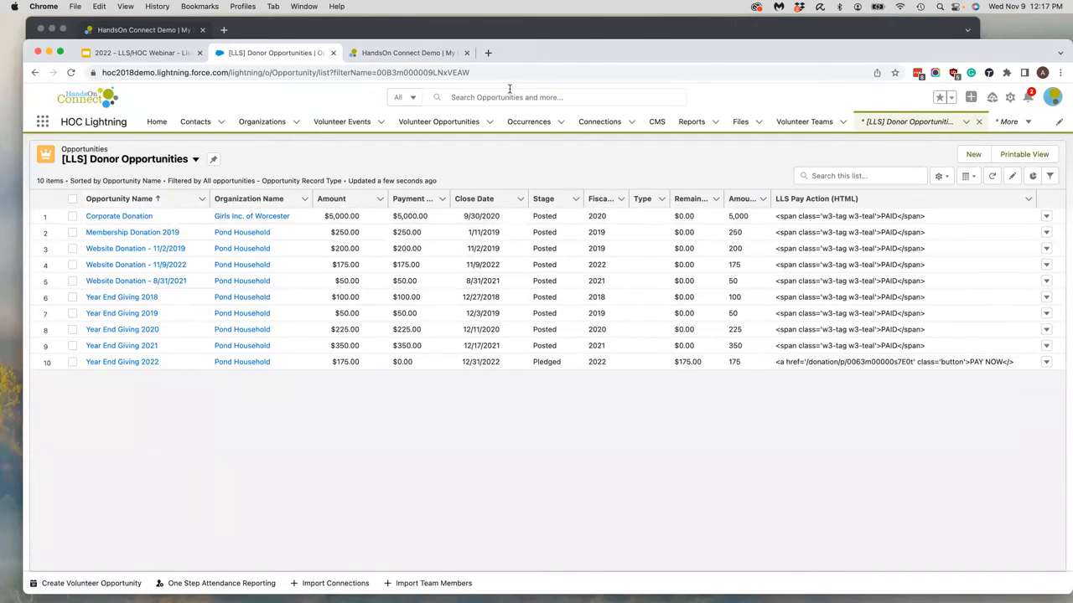
Compare the My Donations table on the v1 dashboard with the Donor Opportunities list view columns.
left_click(428, 55)
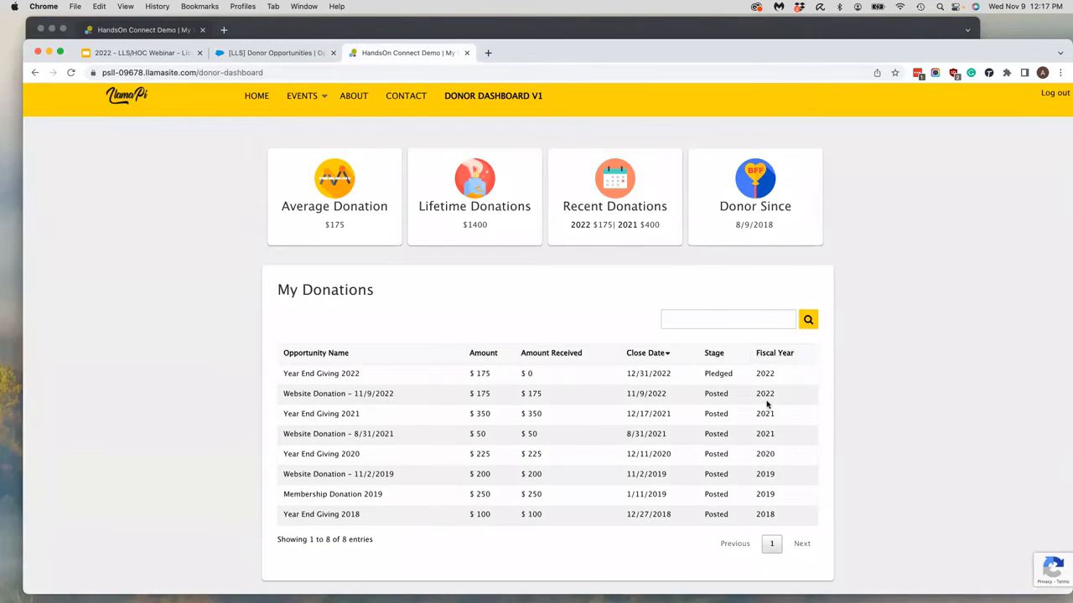
mouse_move(305, 95)
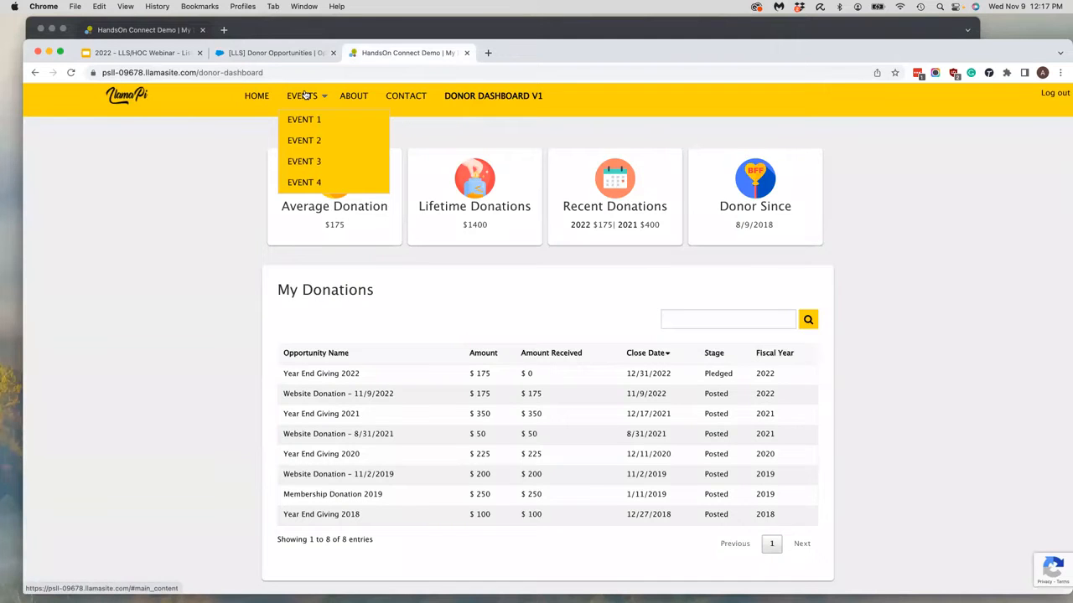
left_click(272, 53)
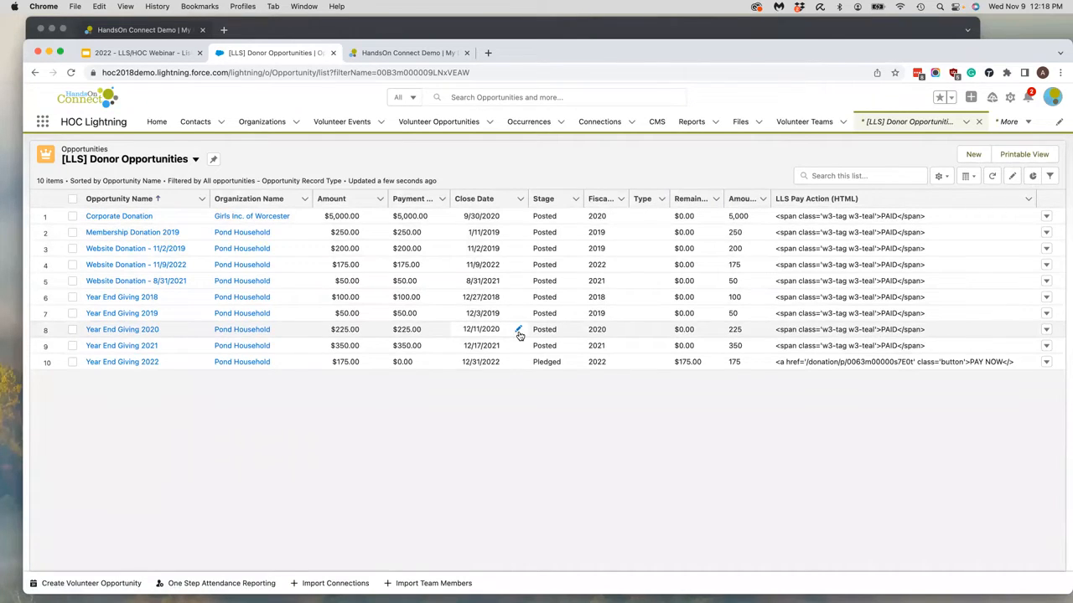
left_click(404, 54)
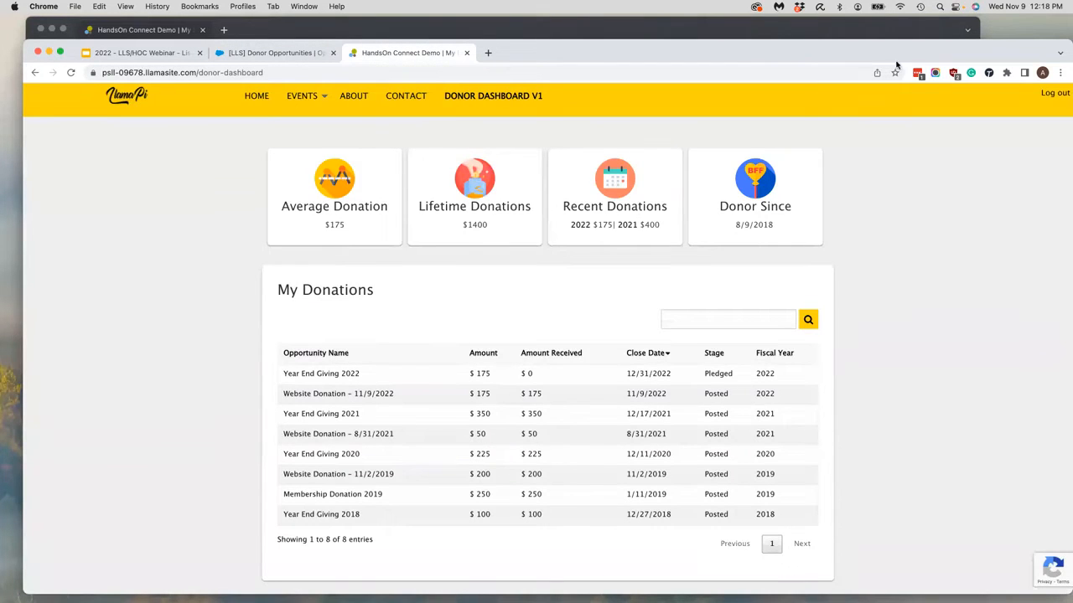
Switch to the Incognito window with the v2 dashboard page and add a new Listing CMS block.
left_click(738, 27)
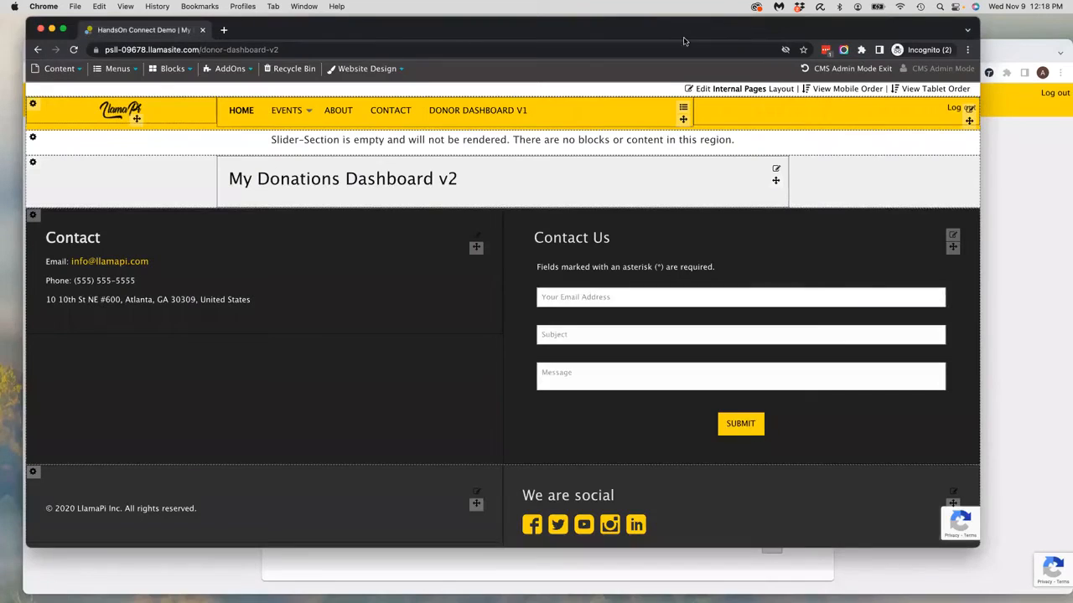
left_click(171, 67)
mouse_move(172, 167)
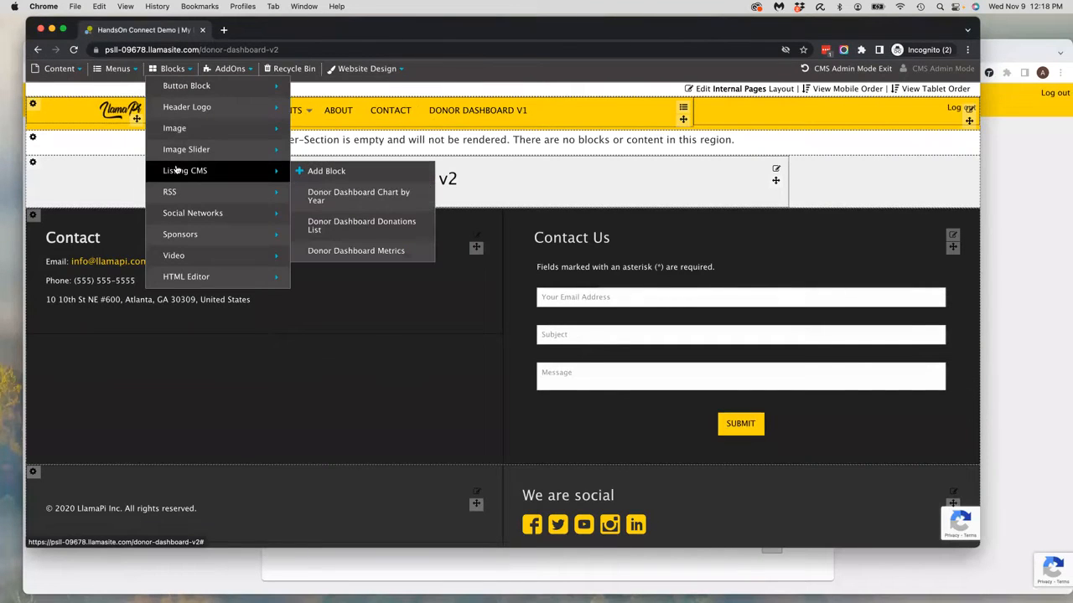
left_click(340, 173)
Name the listing block Donation History and assign it to the Internal Pages - Main Content region.
left_click(272, 159)
type("Donation History")
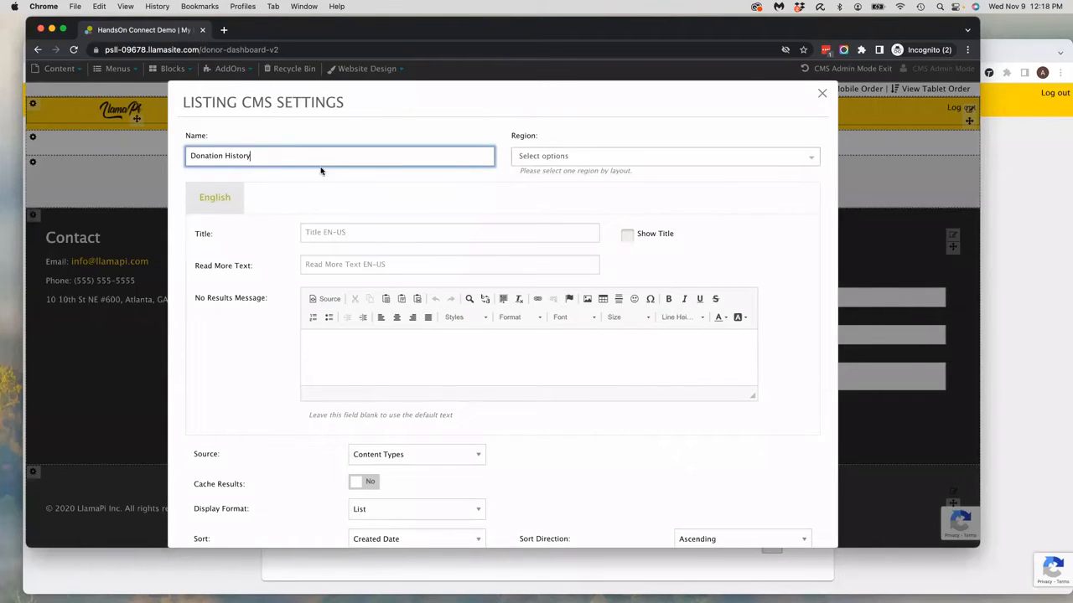
left_click(572, 160)
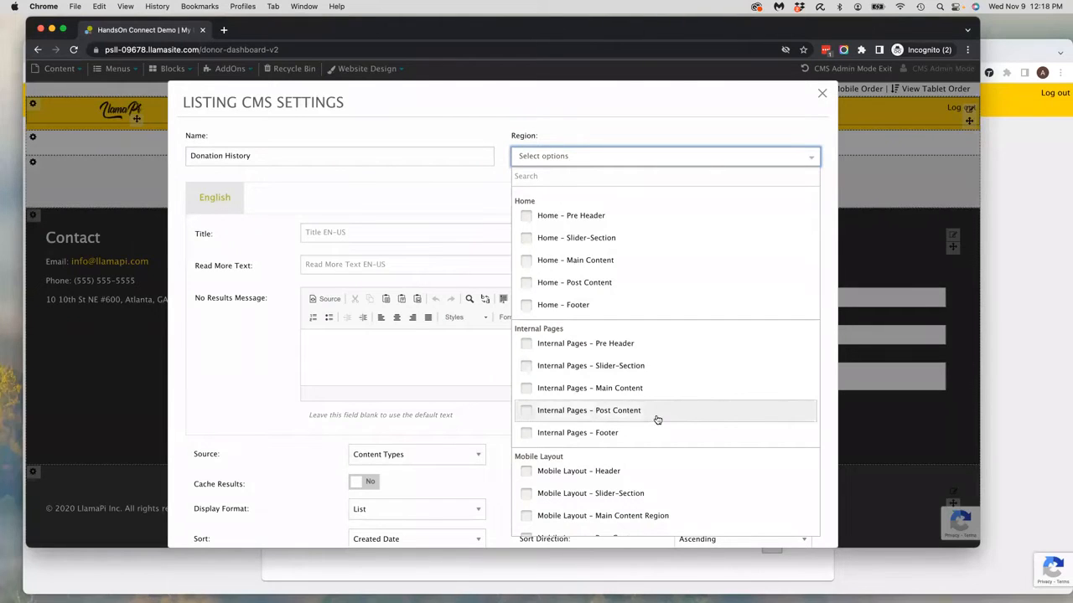
left_click(610, 394)
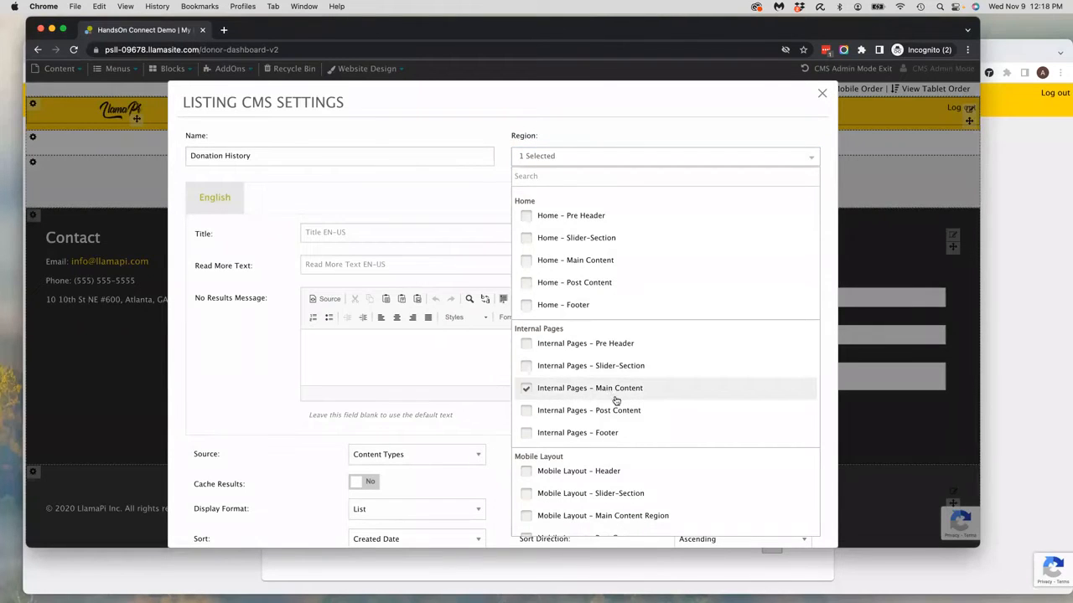
Also assign the listing block to the Mobile Layout - Main Content Region and the Tablet Layout - Main Content Region.
scroll(610, 385, "down", 5)
left_click(624, 360)
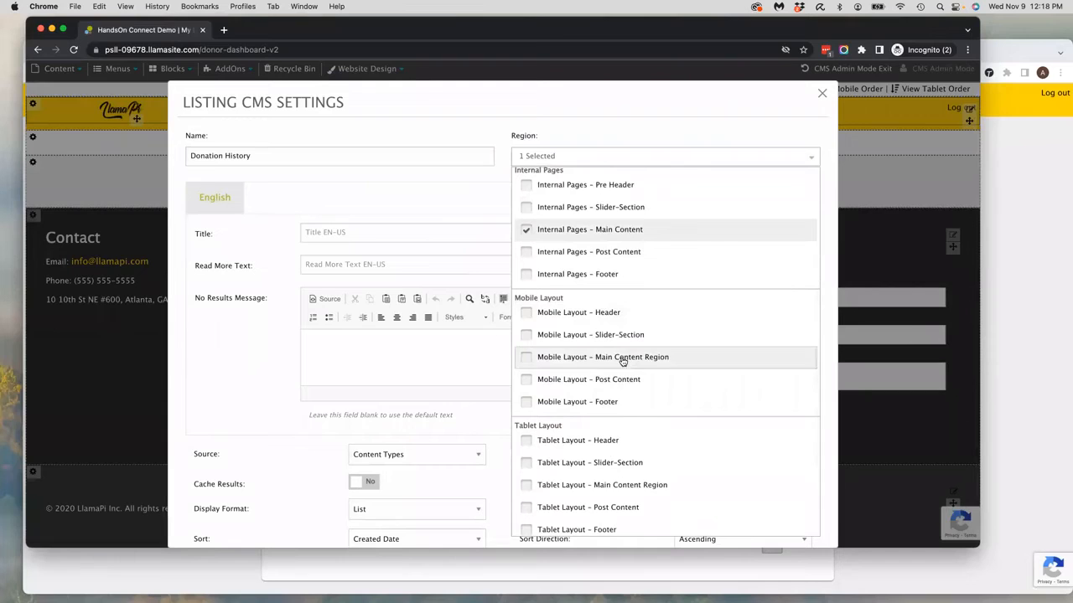
scroll(641, 428, "down", 1)
left_click(602, 477)
scroll(608, 465, "up", 10)
scroll(590, 422, "down", 1)
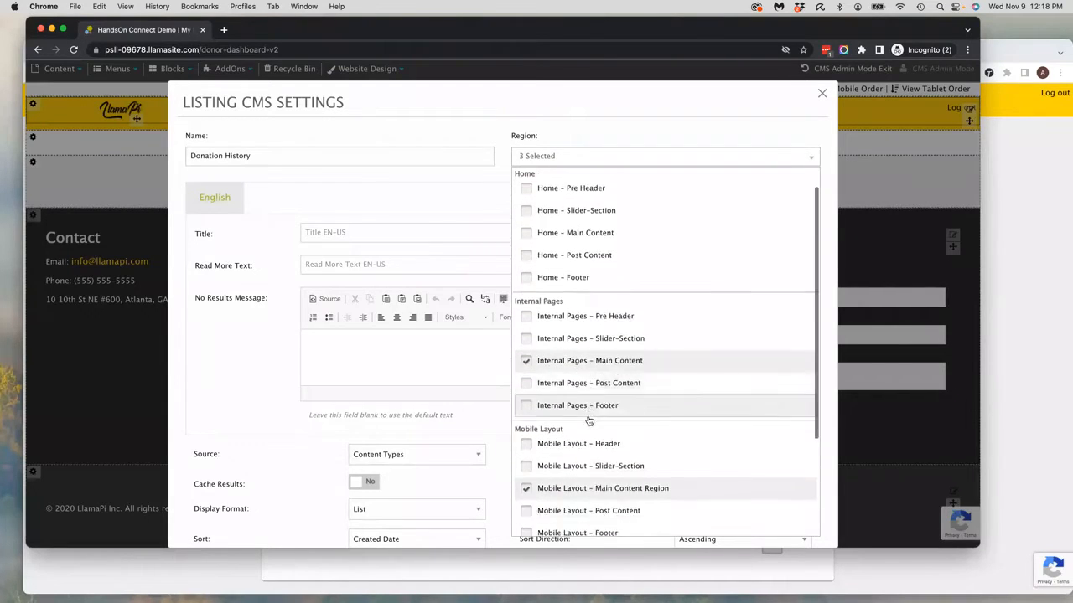
scroll(589, 421, "down", 4)
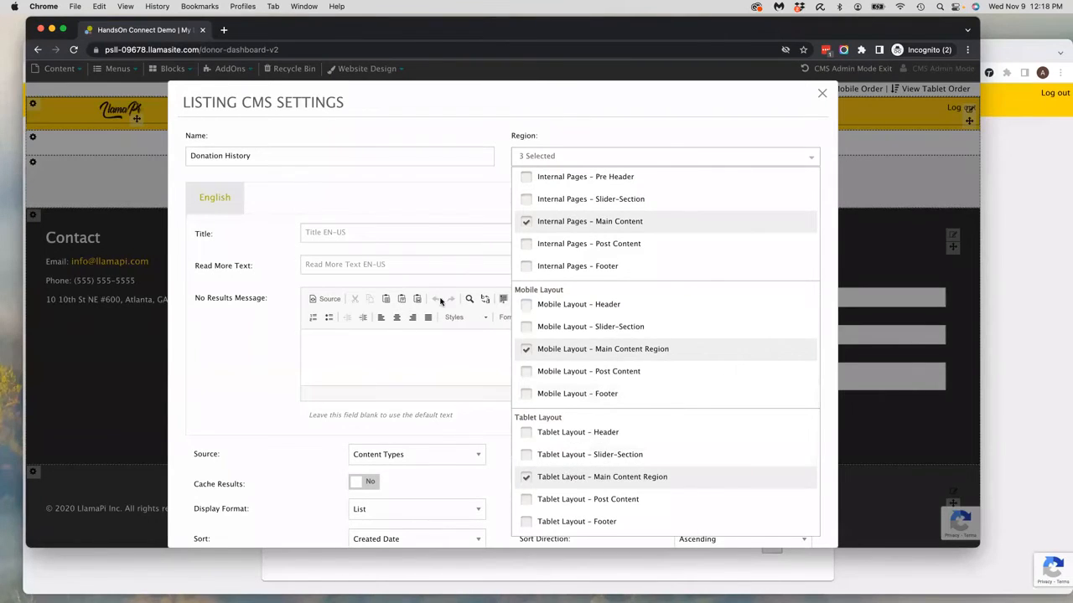
scroll(628, 371, "up", 5)
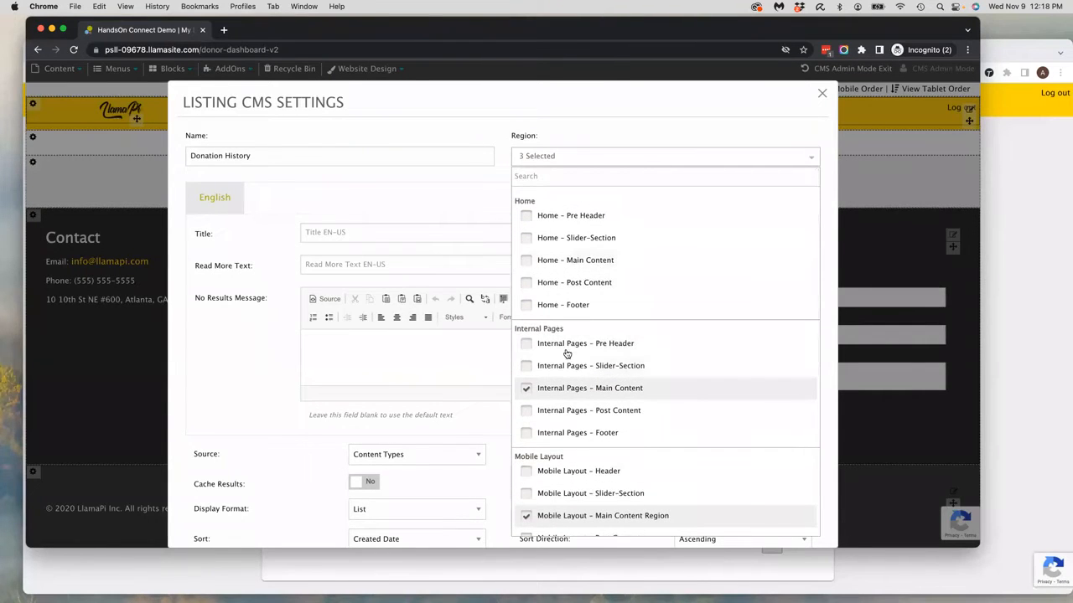
left_click(268, 383)
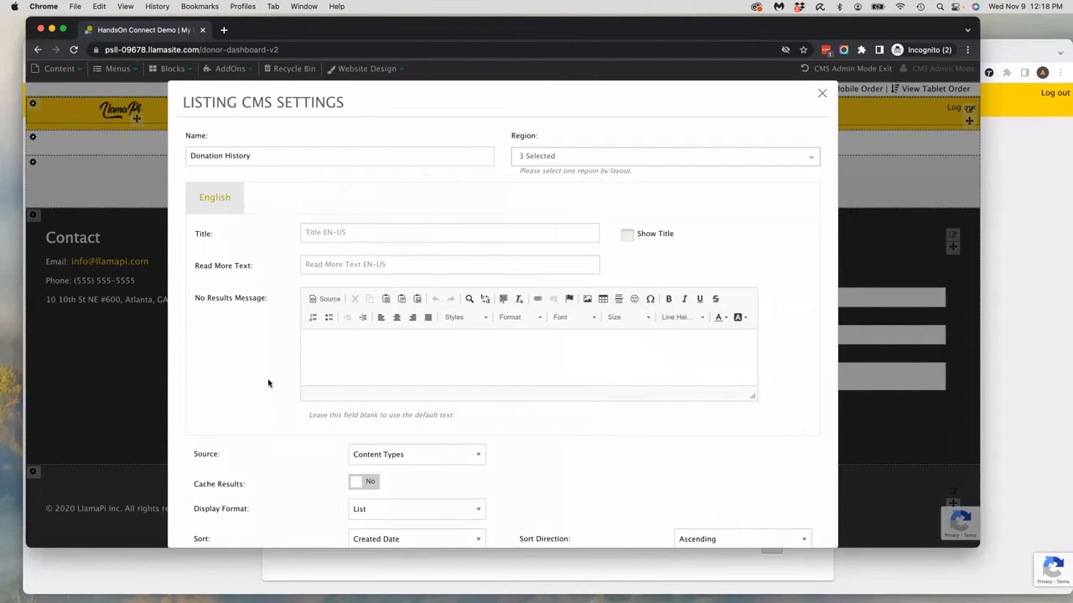
Give the listing block the English title My Donations and enable showing the title.
left_click(357, 240)
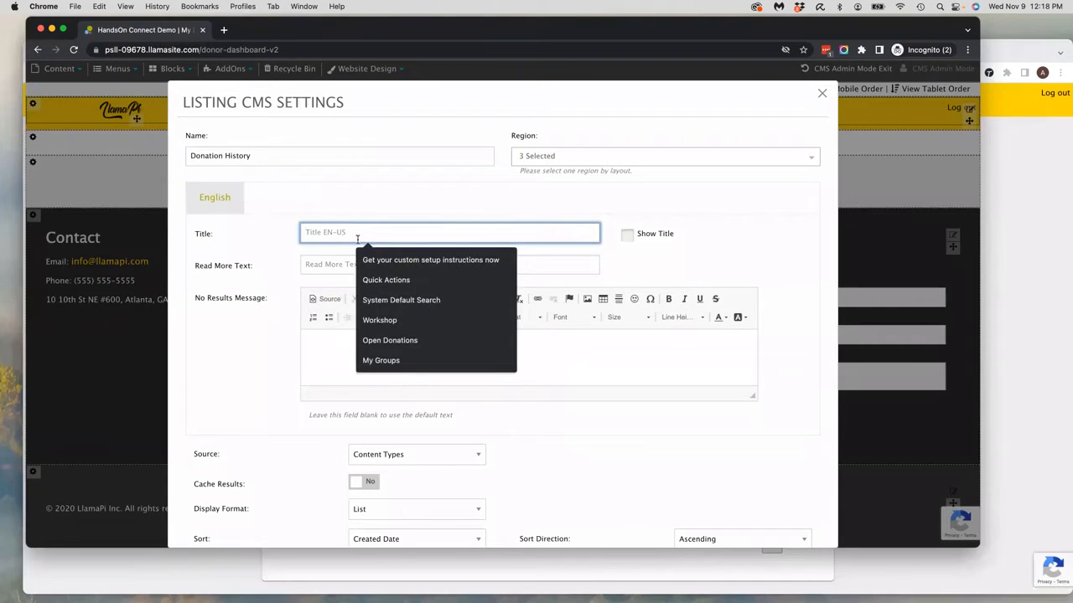
type("My D")
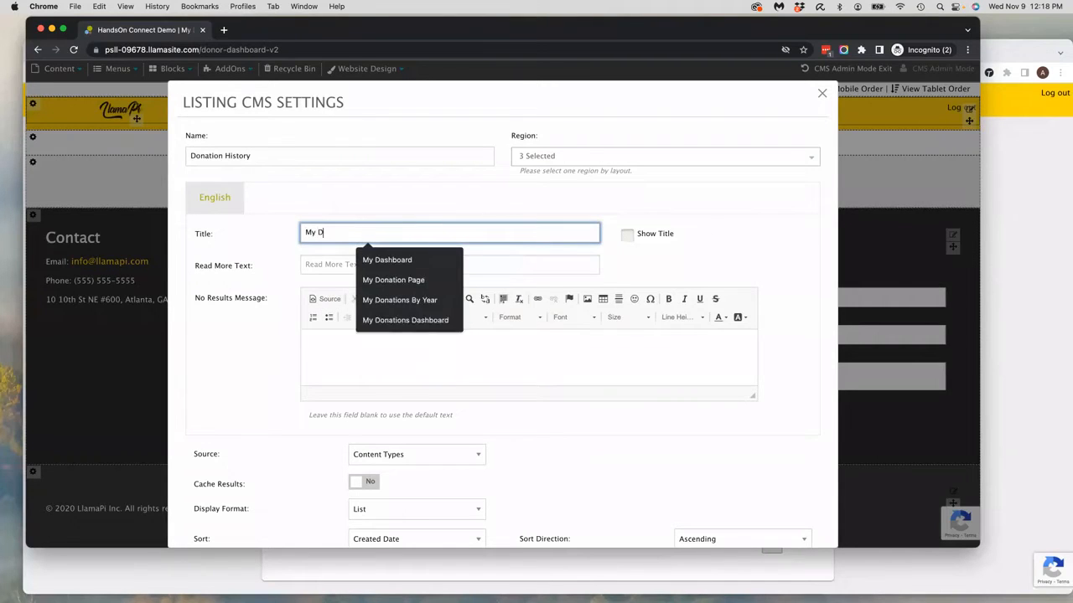
type("onations")
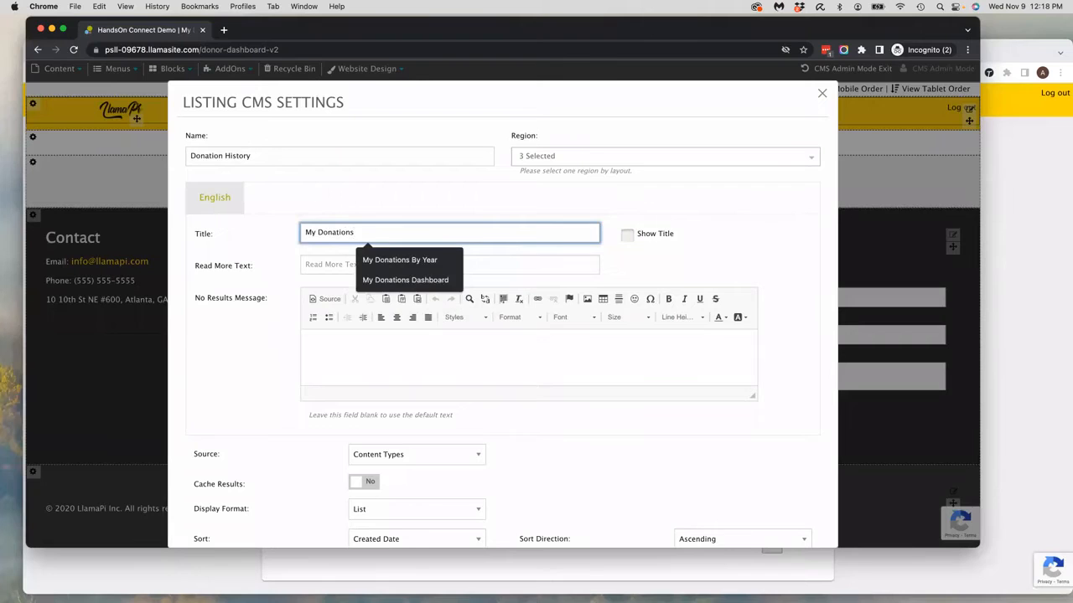
key("Tab")
left_click(627, 234)
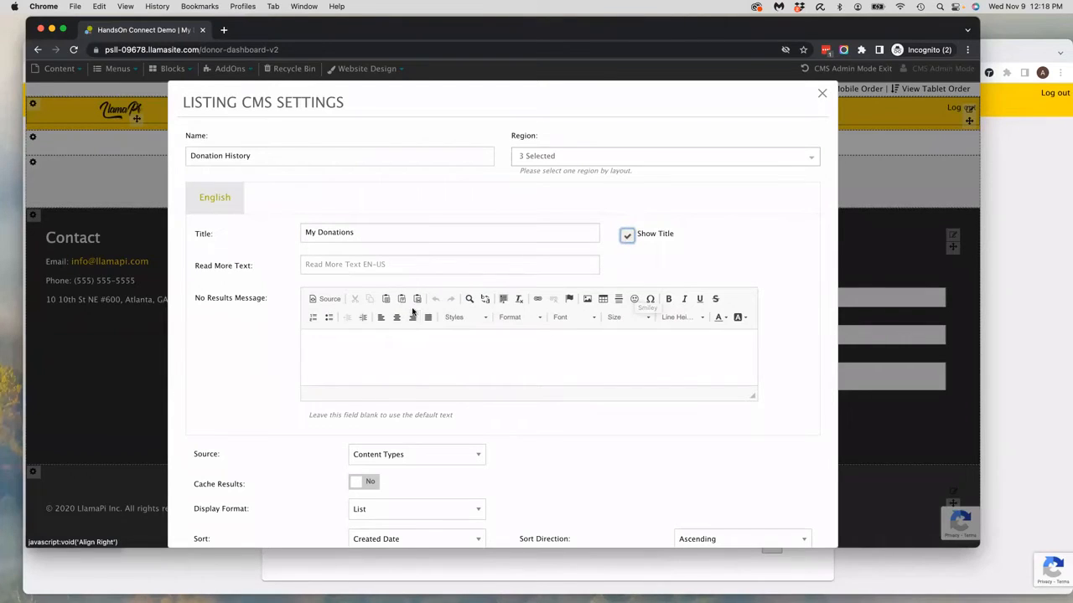
Set the listing block's source to Salesforce Views.
scroll(325, 380, "down", 5)
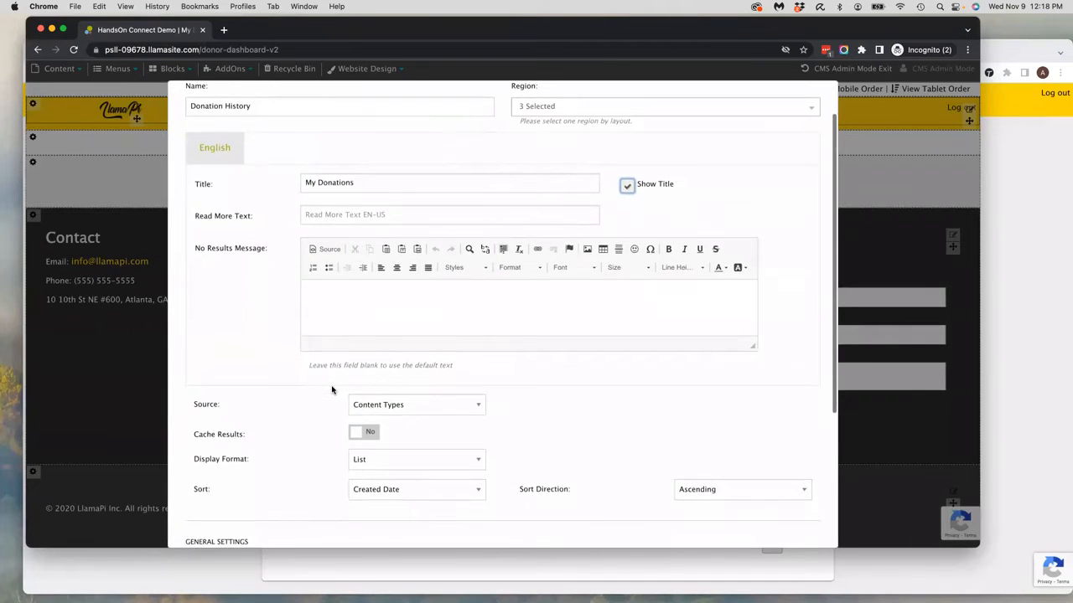
left_click_drag(223, 328, 190, 326)
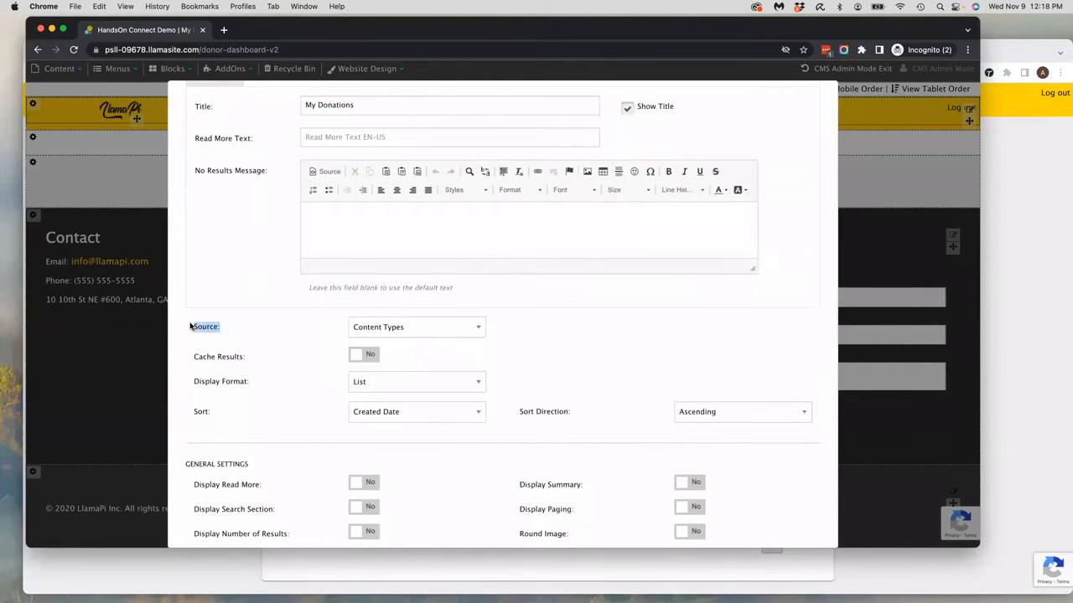
left_click(392, 332)
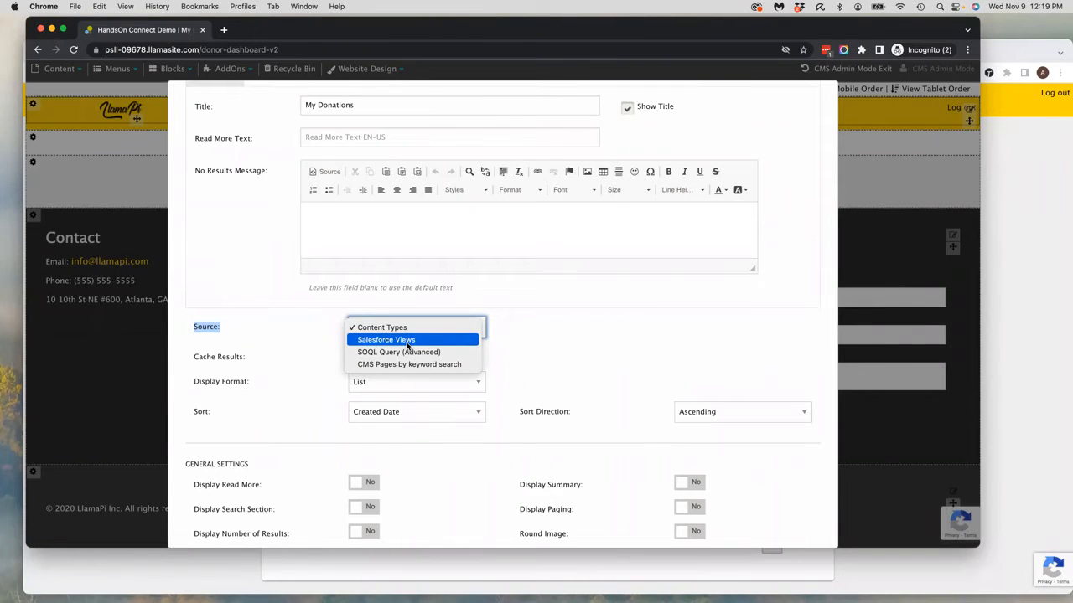
left_click(409, 341)
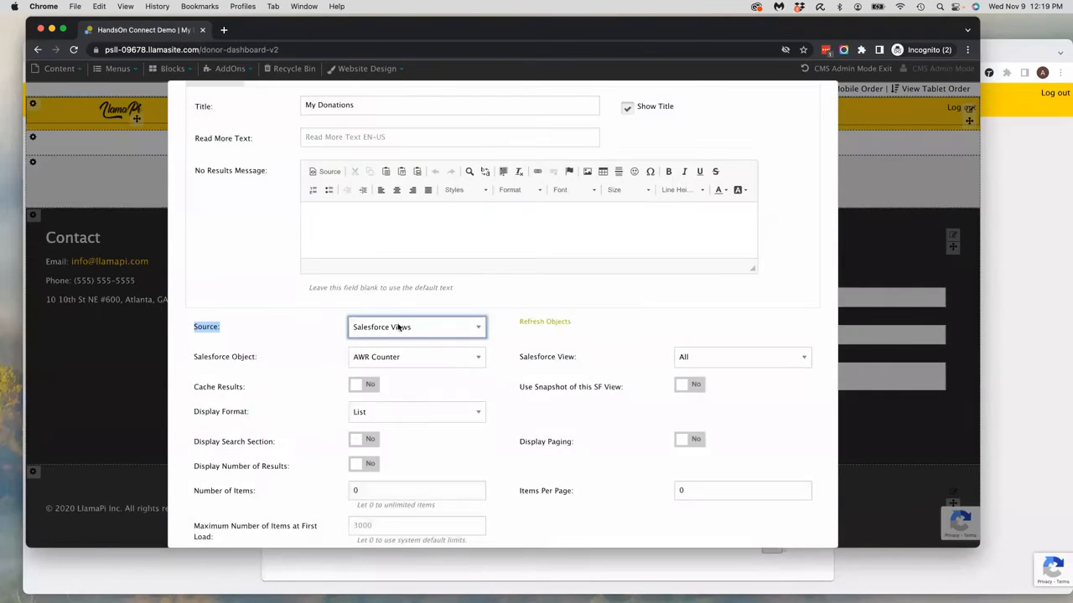
Choose Opportunity as the Salesforce object and [LLS] Donor Opportunities as the Salesforce view for the listing.
left_click(421, 361)
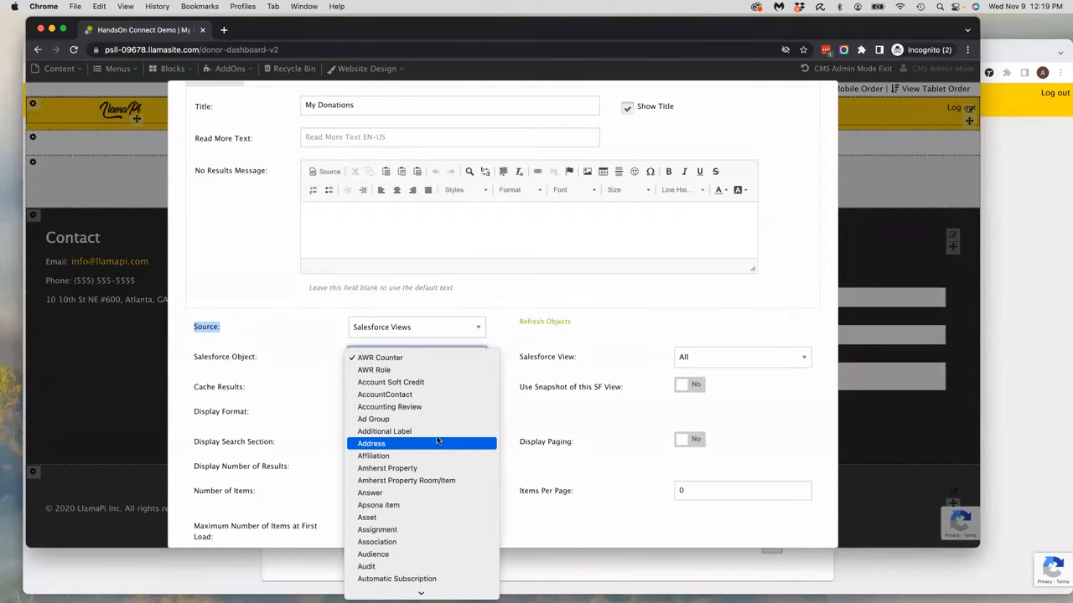
scroll(428, 461, "down", 10)
scroll(428, 463, "down", 3)
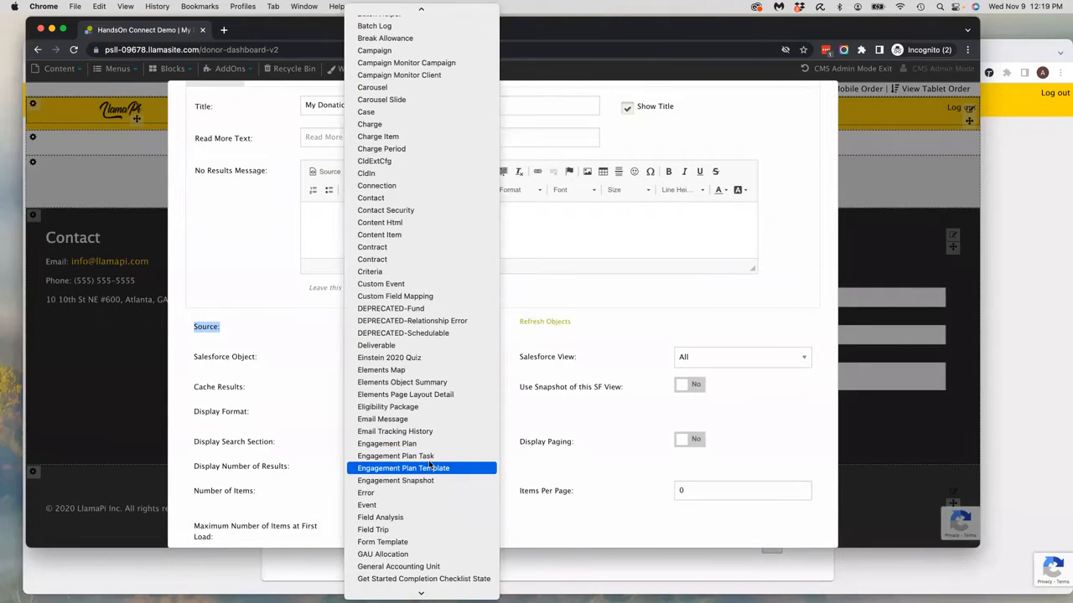
scroll(429, 463, "down", 10)
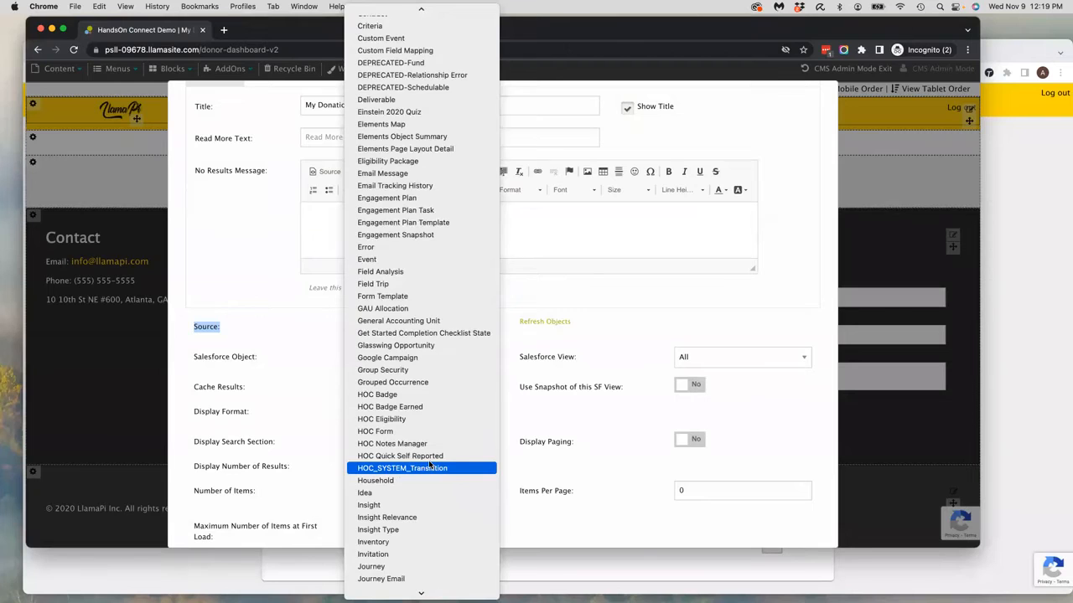
scroll(429, 464, "down", 15)
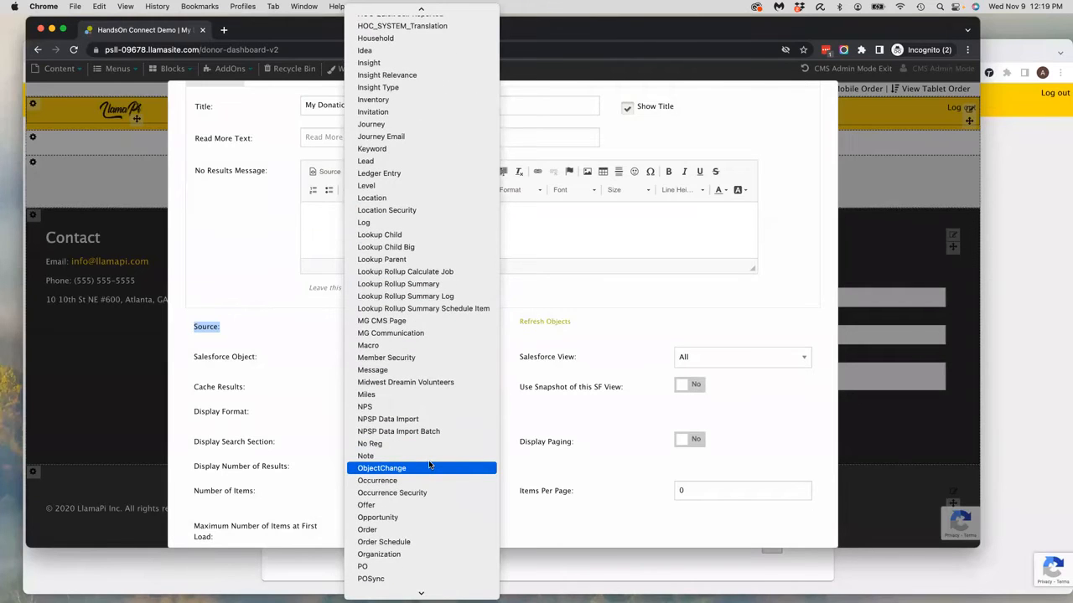
scroll(429, 466, "down", 4)
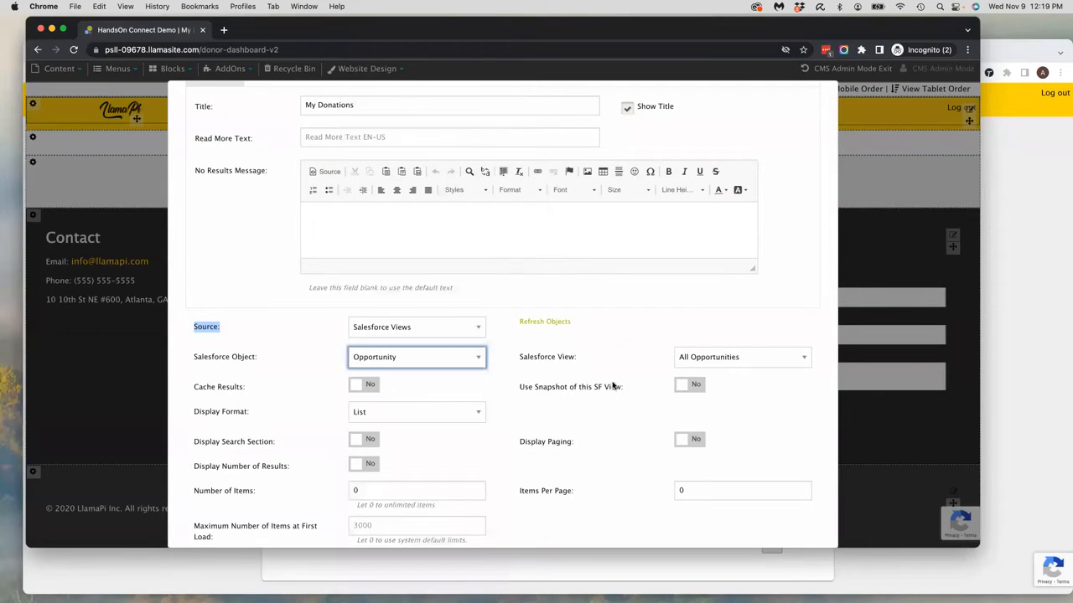
left_click(711, 363)
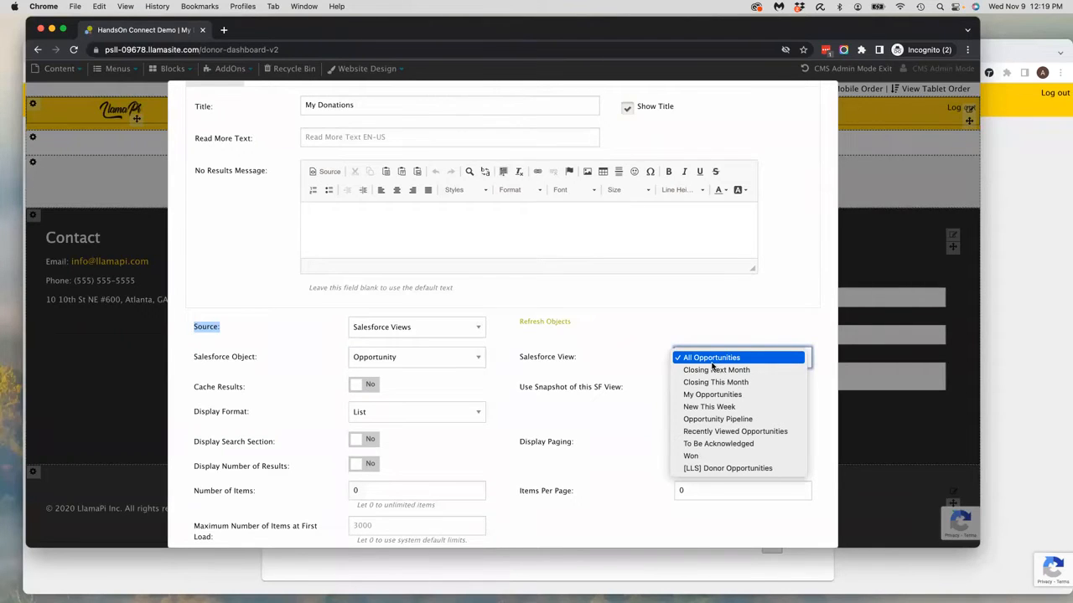
left_click(718, 472)
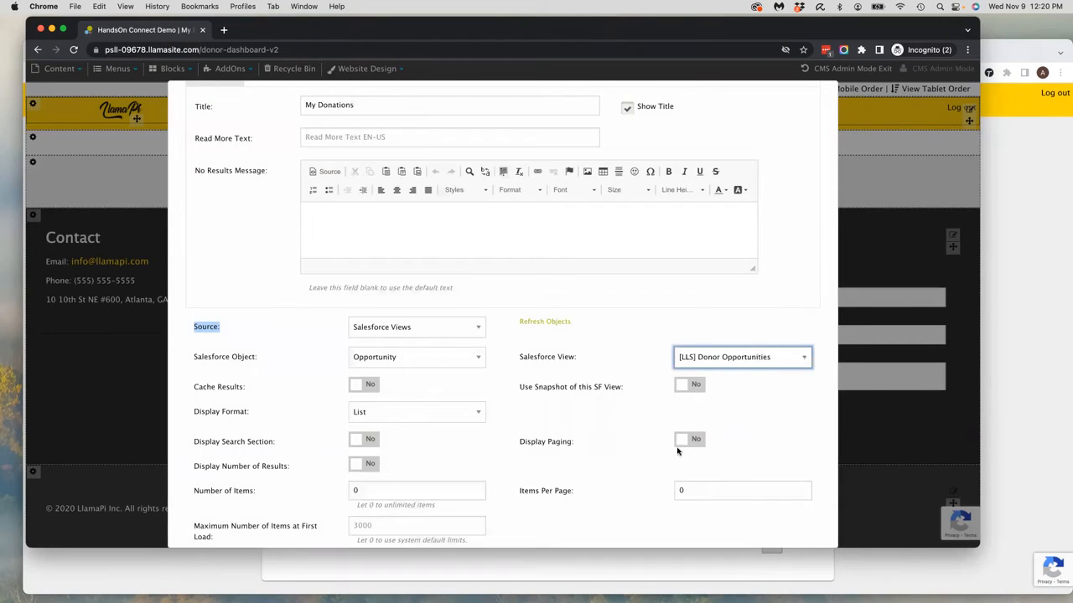
Set the listing's display format to Data Table.
scroll(643, 421, "down", 3)
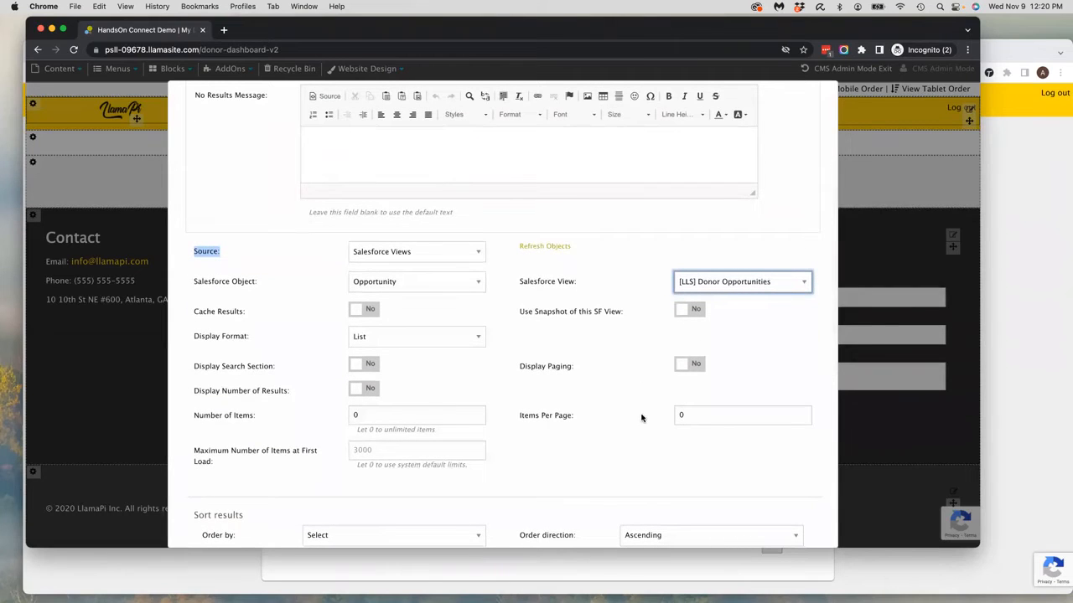
left_click(434, 340)
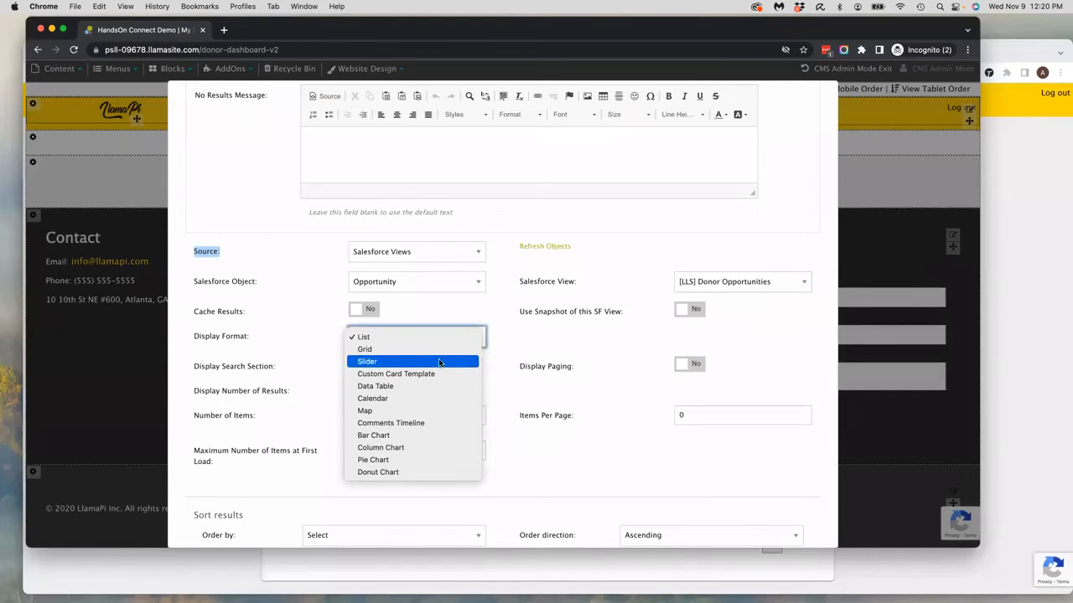
left_click(431, 384)
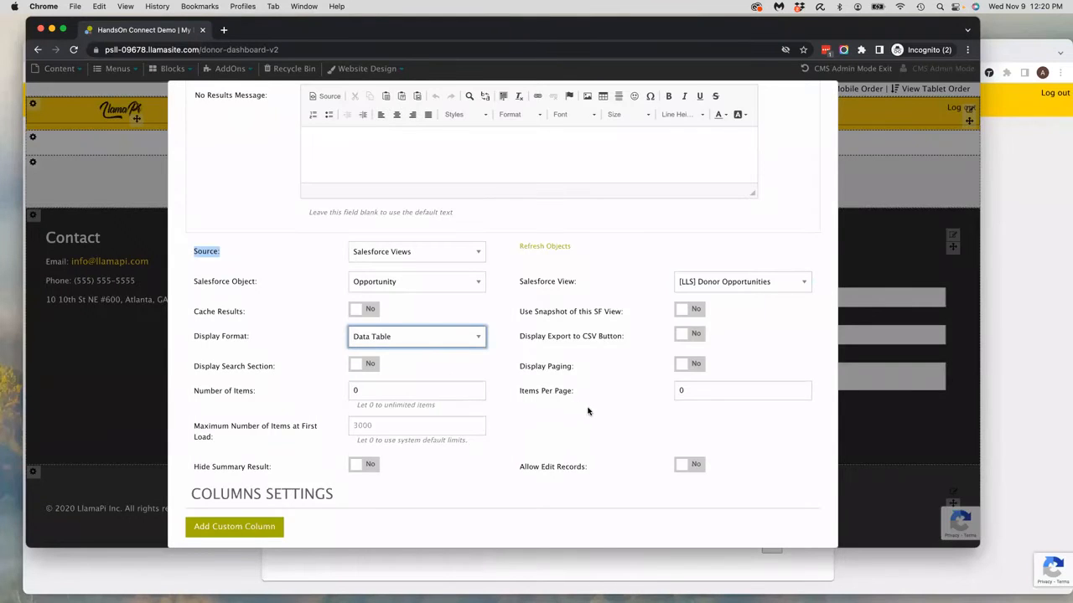
Check the v1 dashboard's donations table, then enable the listing's search section with auto suggest on the Opportunity Name field.
scroll(588, 411, "down", 2)
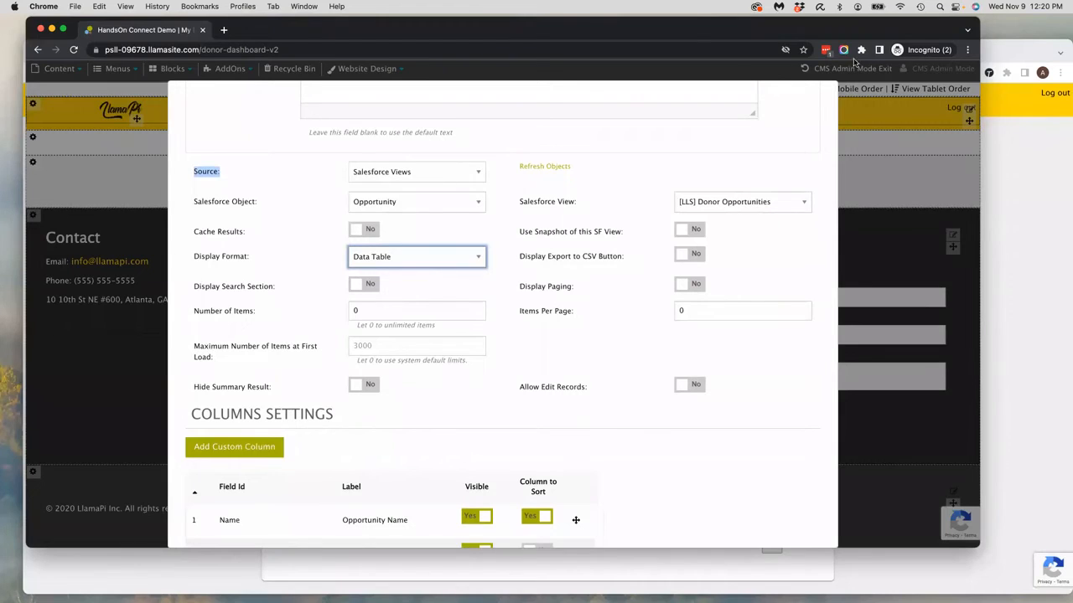
left_click_drag(848, 30, 57, 23)
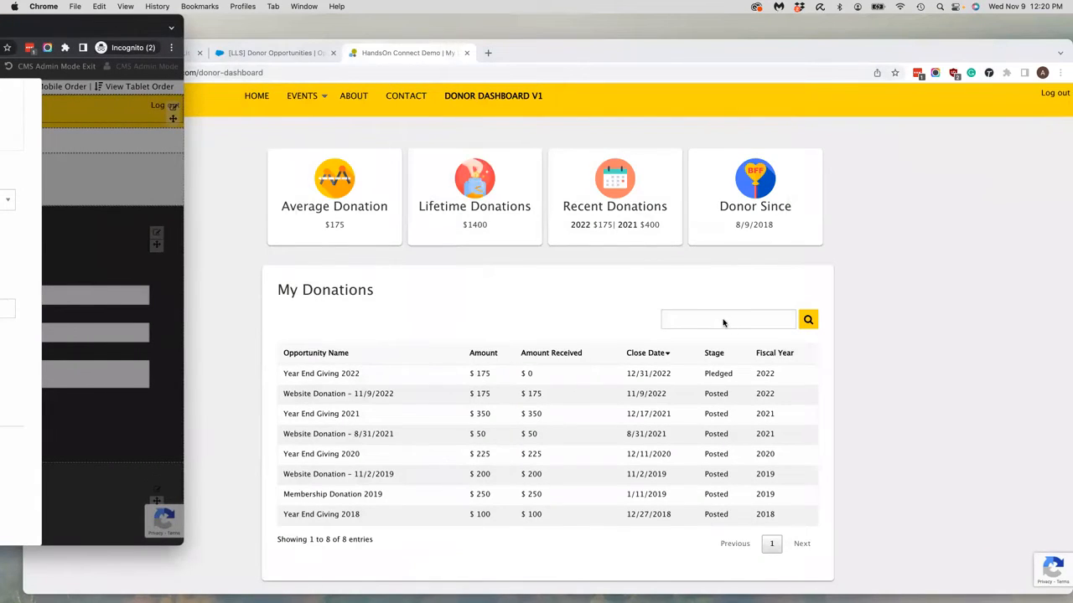
left_click_drag(110, 30, 866, 41)
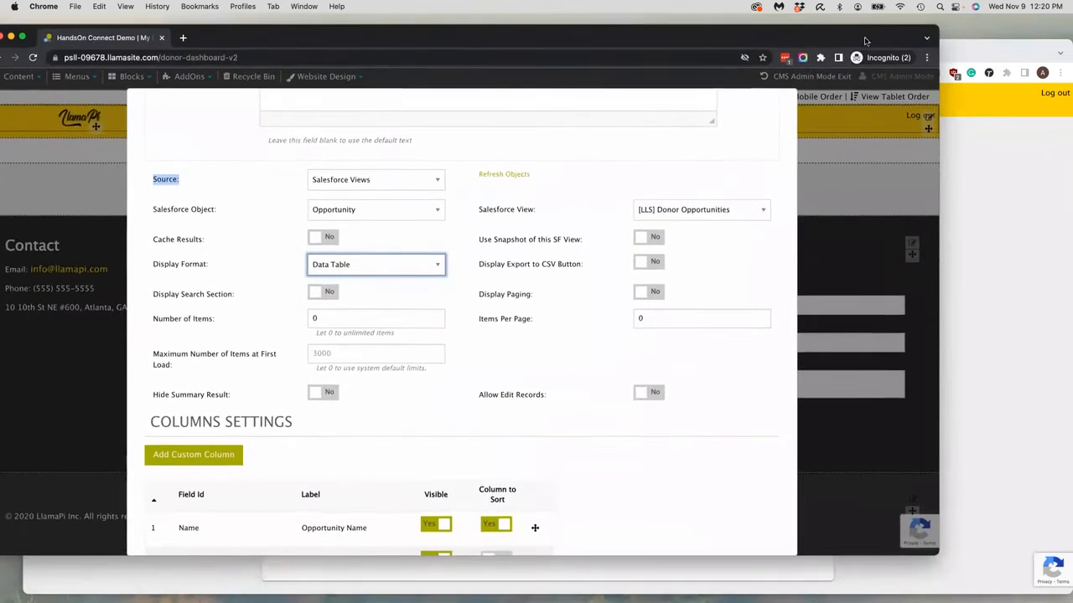
left_click(325, 293)
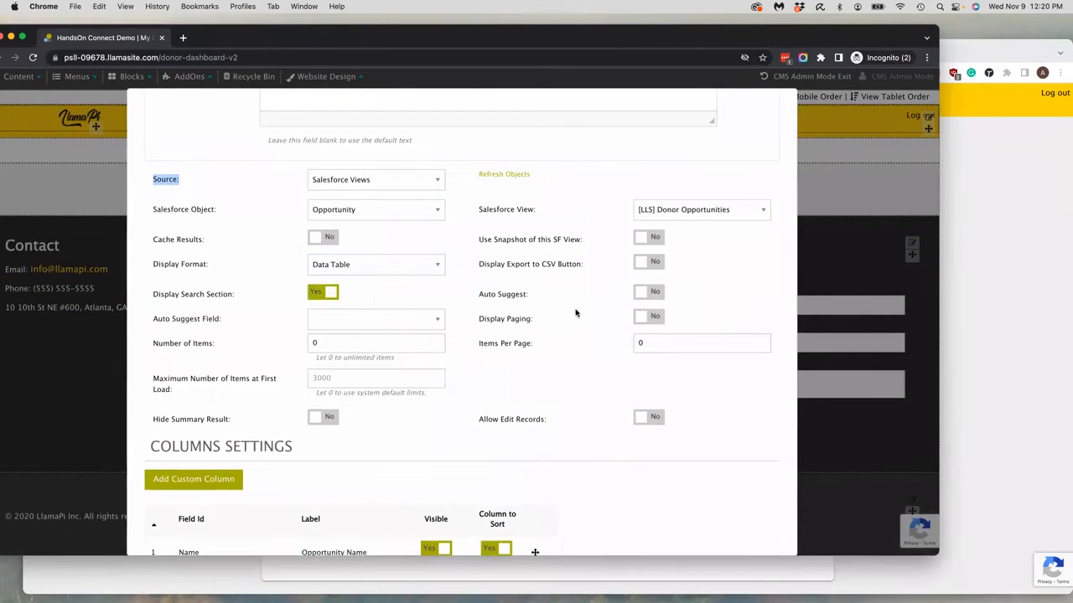
left_click(658, 293)
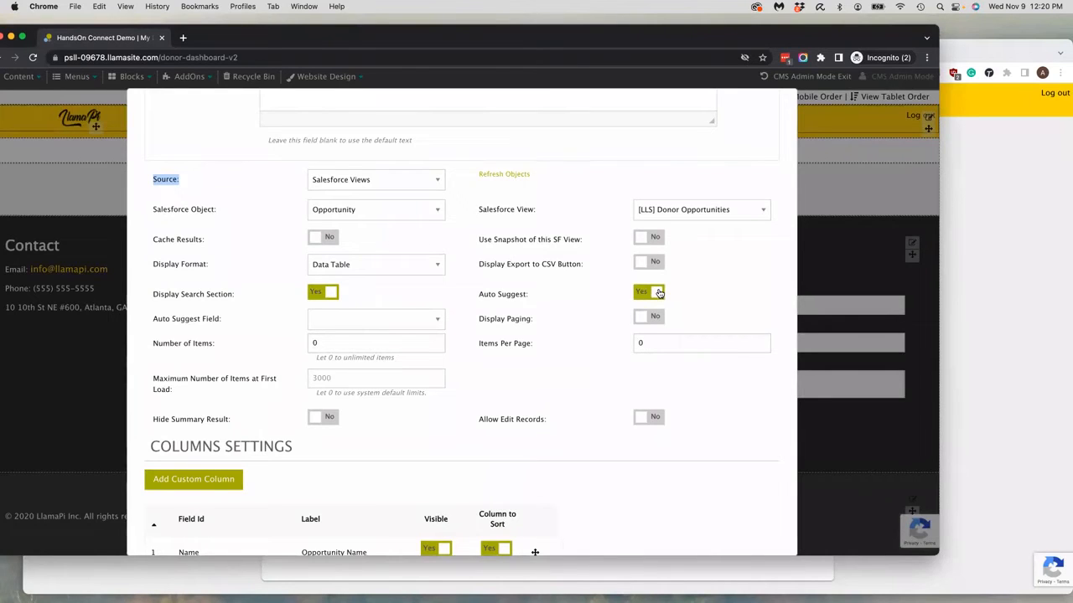
left_click(415, 323)
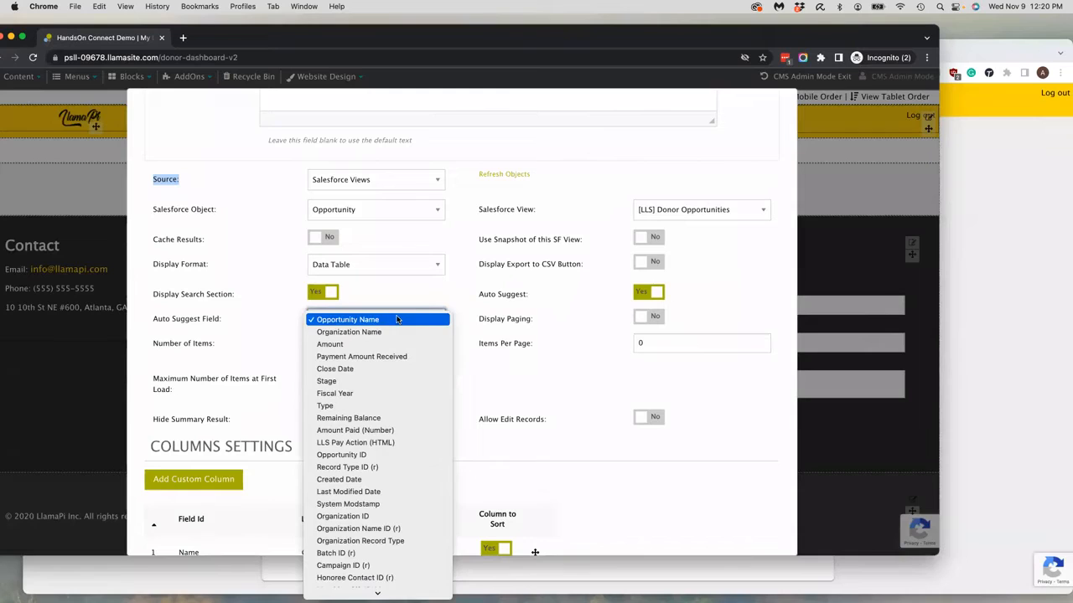
left_click(390, 320)
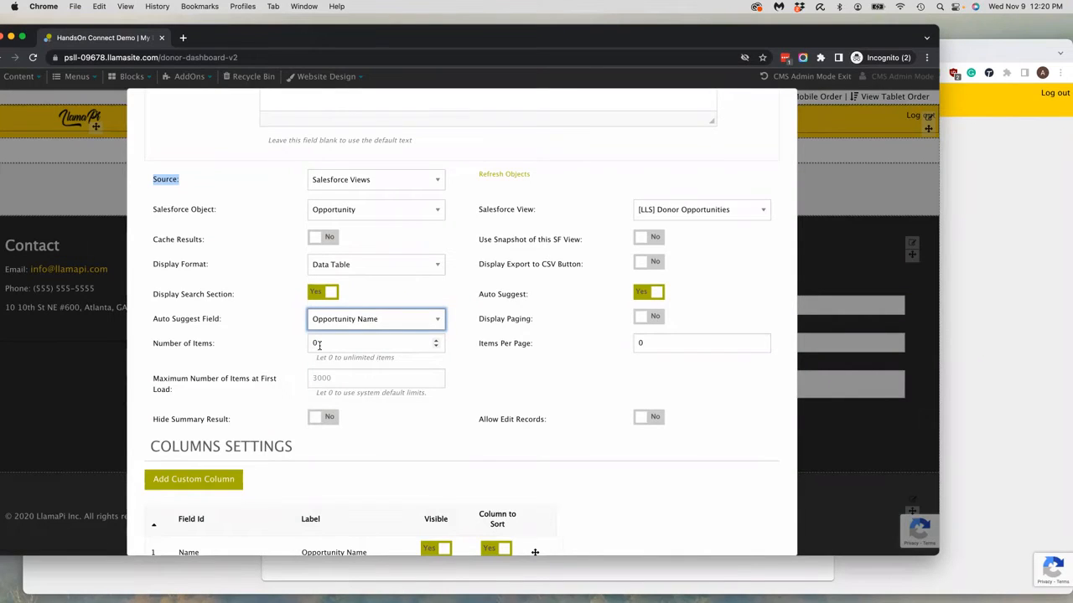
Set the listing to 10 items per page and turn on paging.
left_click(656, 345)
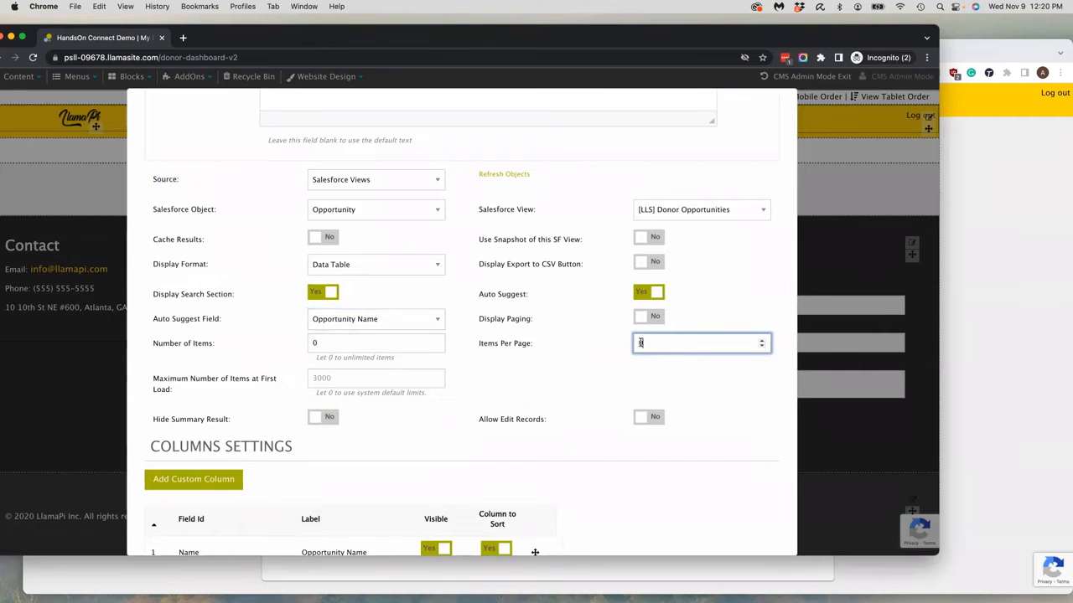
type("10")
left_click(599, 388)
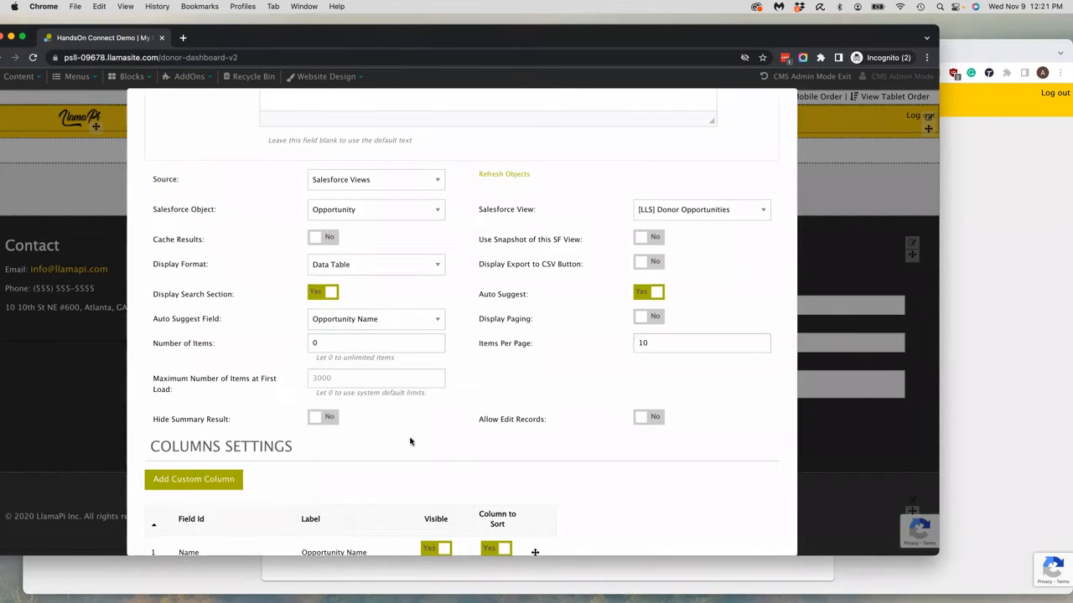
scroll(414, 442, "down", 2)
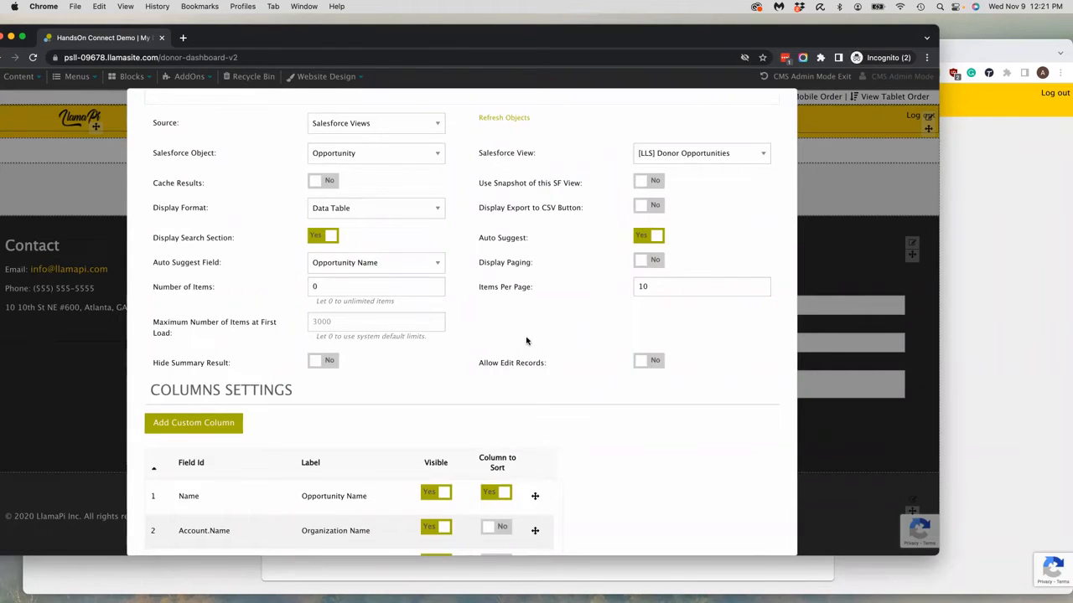
left_click(651, 265)
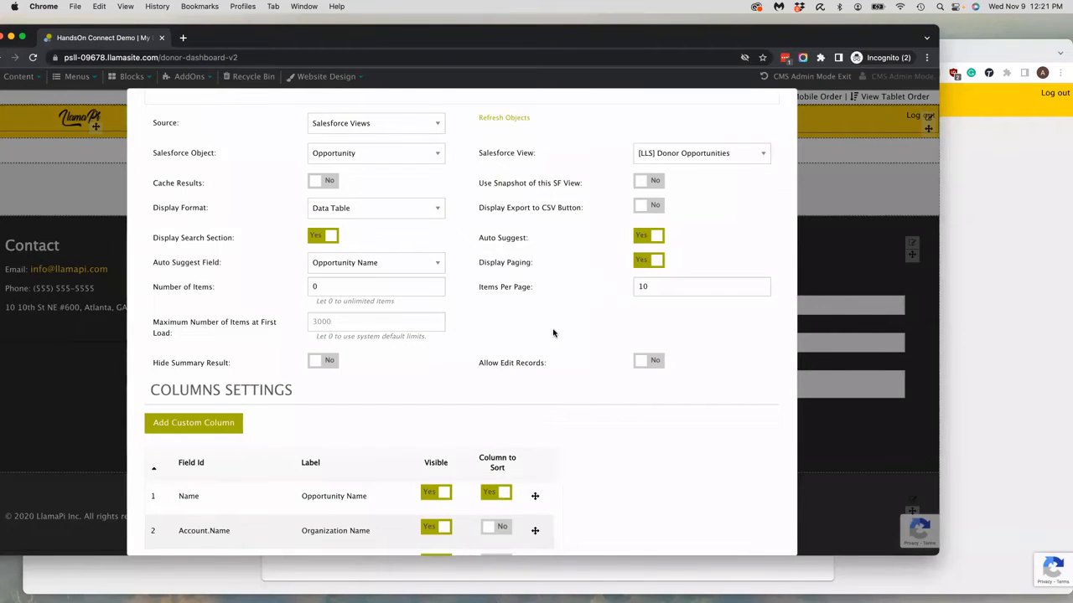
scroll(543, 343, "down", 5)
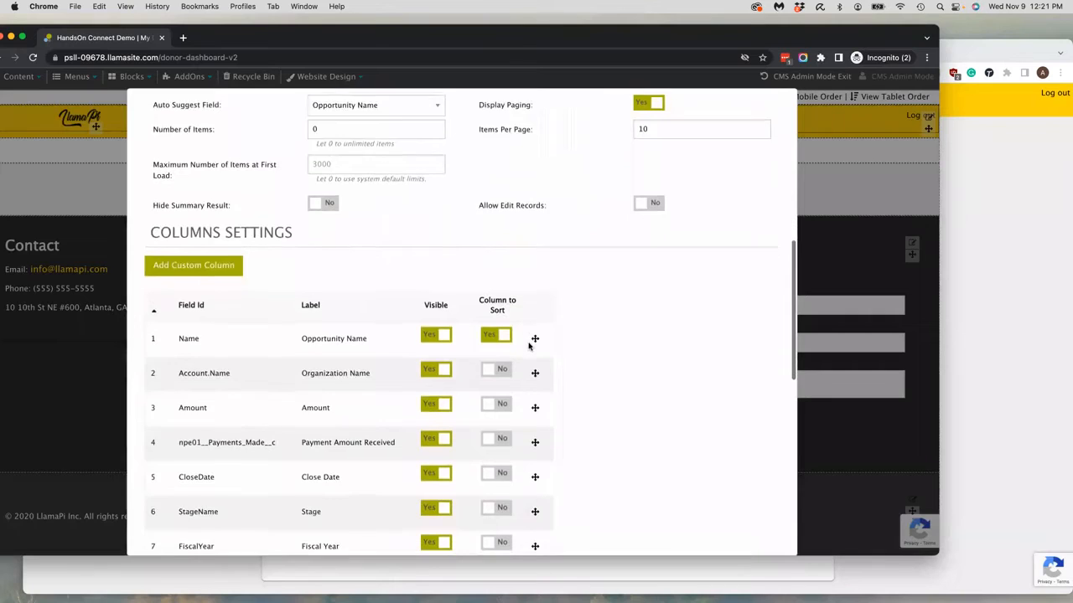
Hide the Organization Name column in the listing's column settings.
scroll(335, 349, "down", 3)
scroll(333, 347, "up", 3)
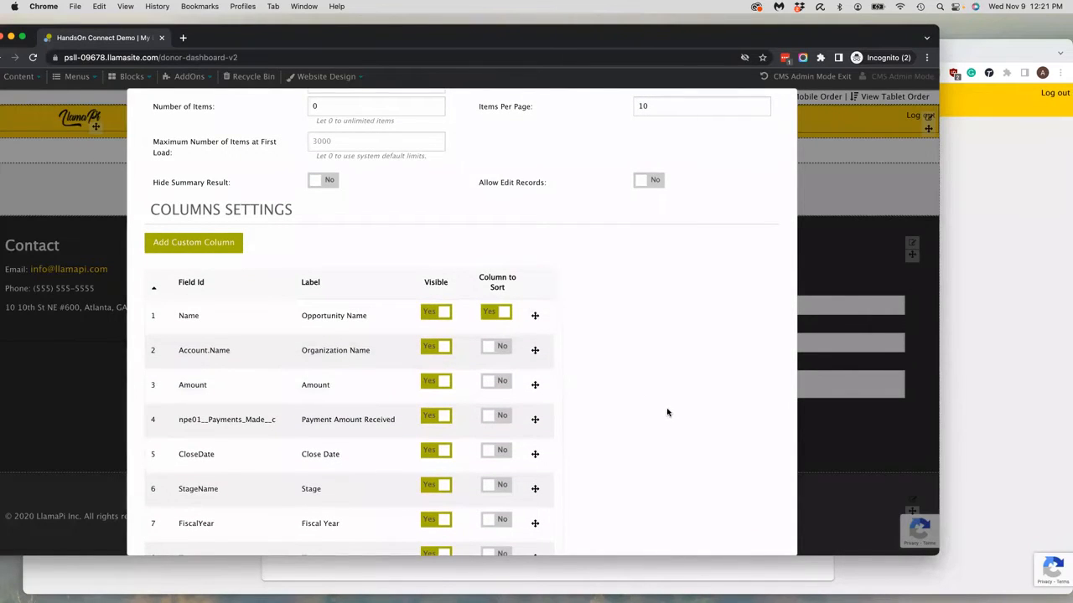
scroll(666, 413, "down", 1)
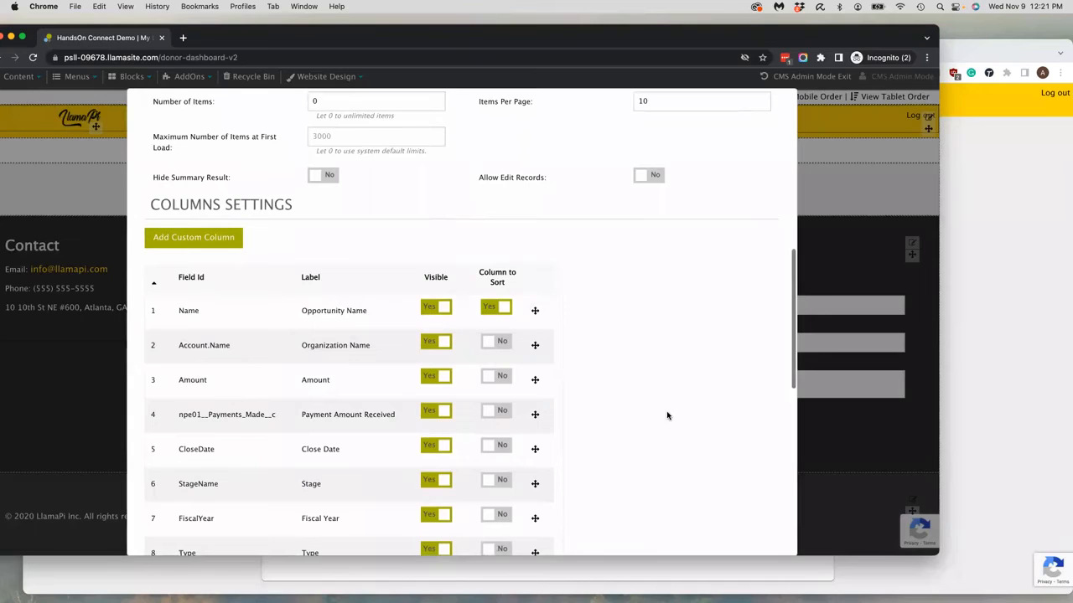
left_click(429, 343)
Hide the Type, Remaining Balance, Amount Paid (Number) and LLS Pay Action (HTML) columns from the listing.
scroll(408, 394, "down", 1)
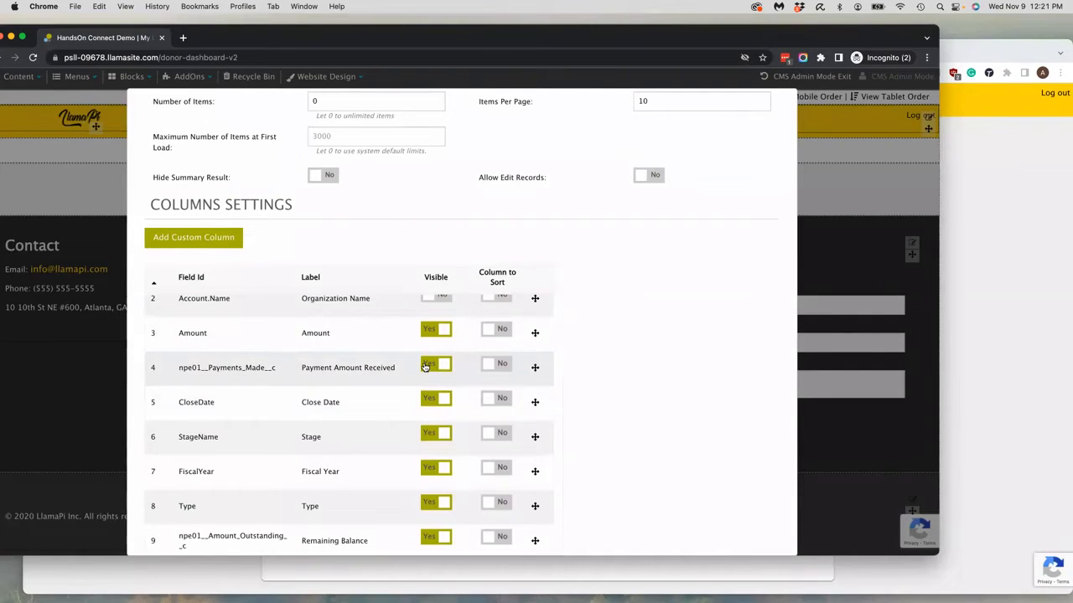
scroll(426, 408, "down", 1)
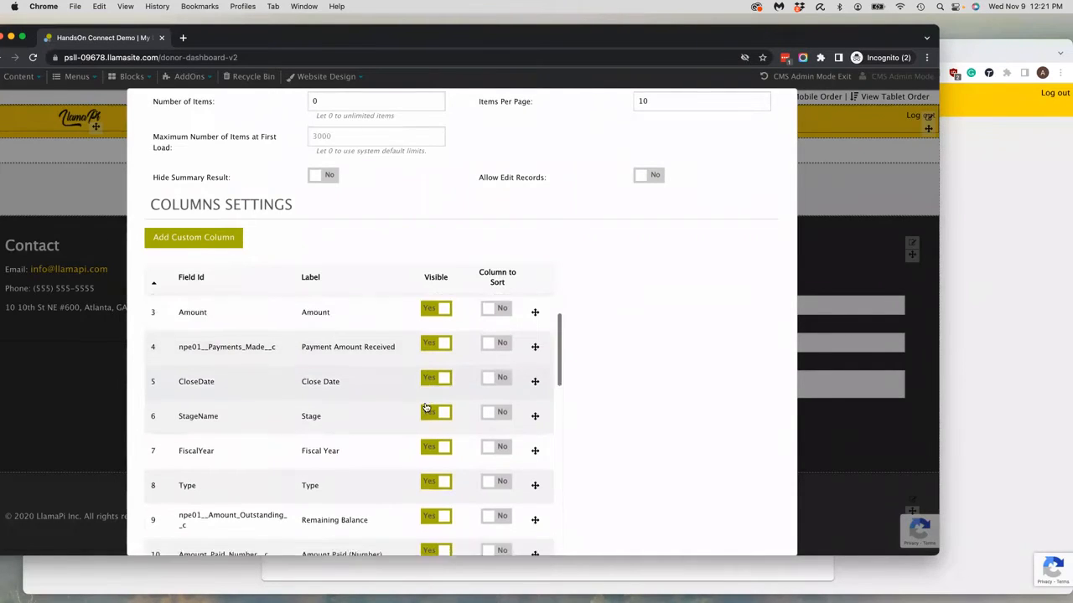
scroll(426, 408, "down", 1)
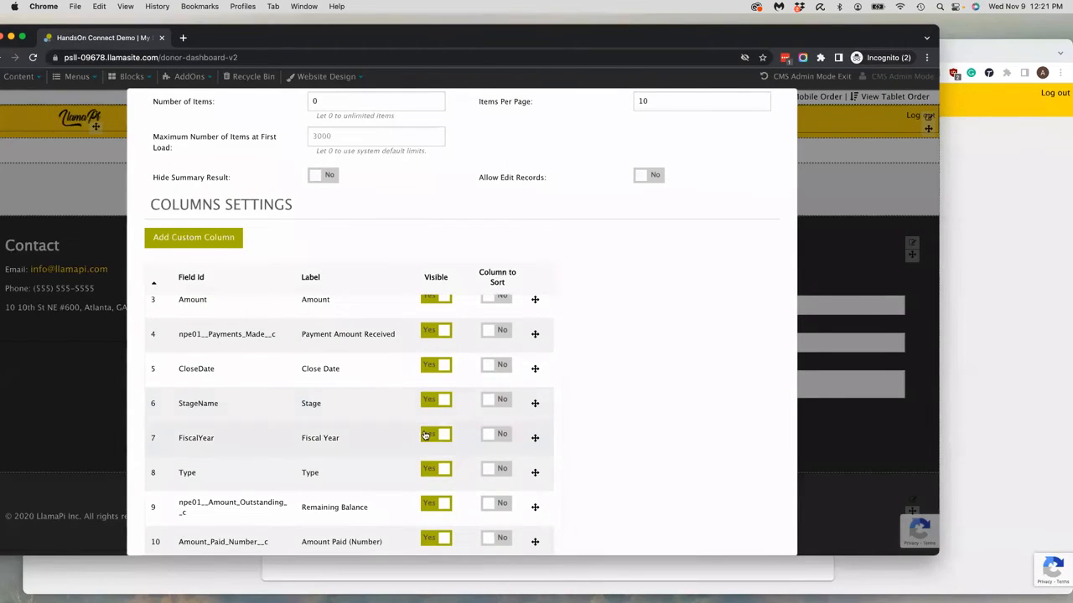
scroll(426, 438, "down", 2)
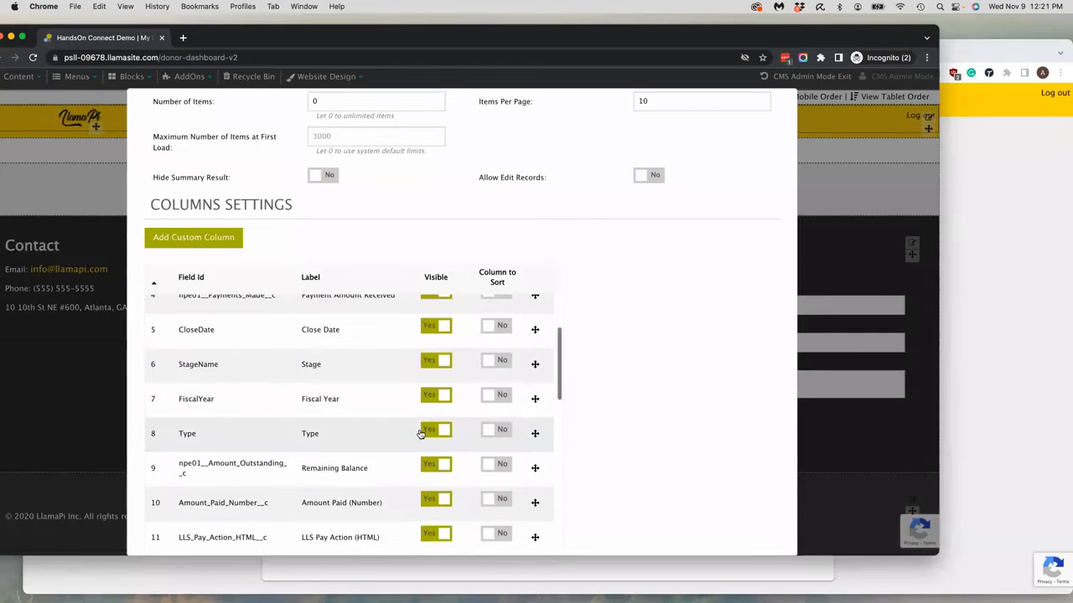
left_click(429, 433)
left_click(426, 467)
left_click(428, 500)
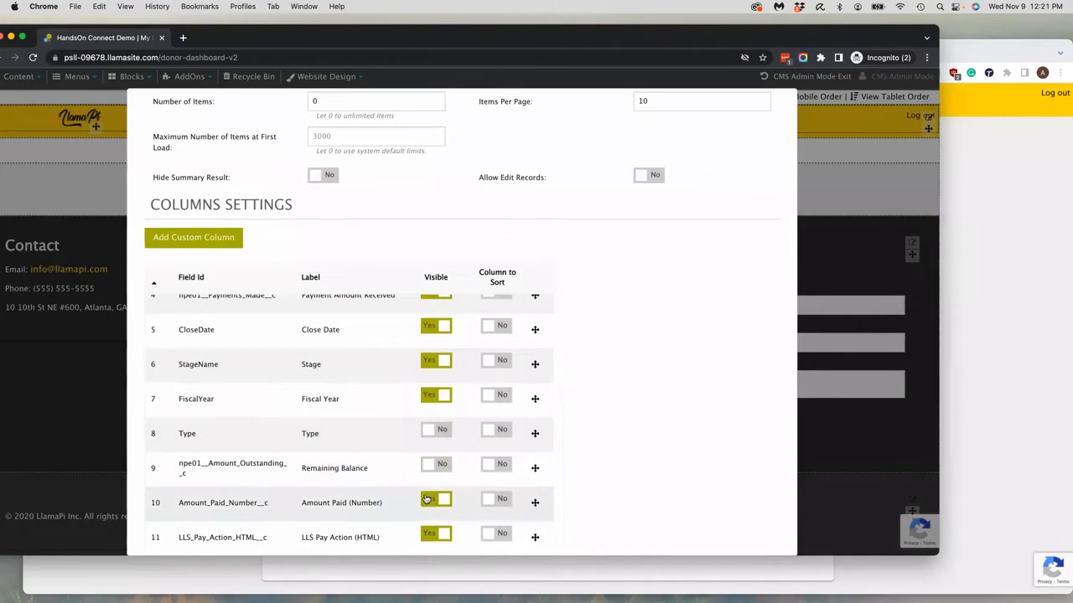
left_click(428, 532)
Hide the Opportunity ID, Record Type ID, Created Date and Last Modified Date columns and all columns after them, and review the column list.
scroll(429, 503, "down", 5)
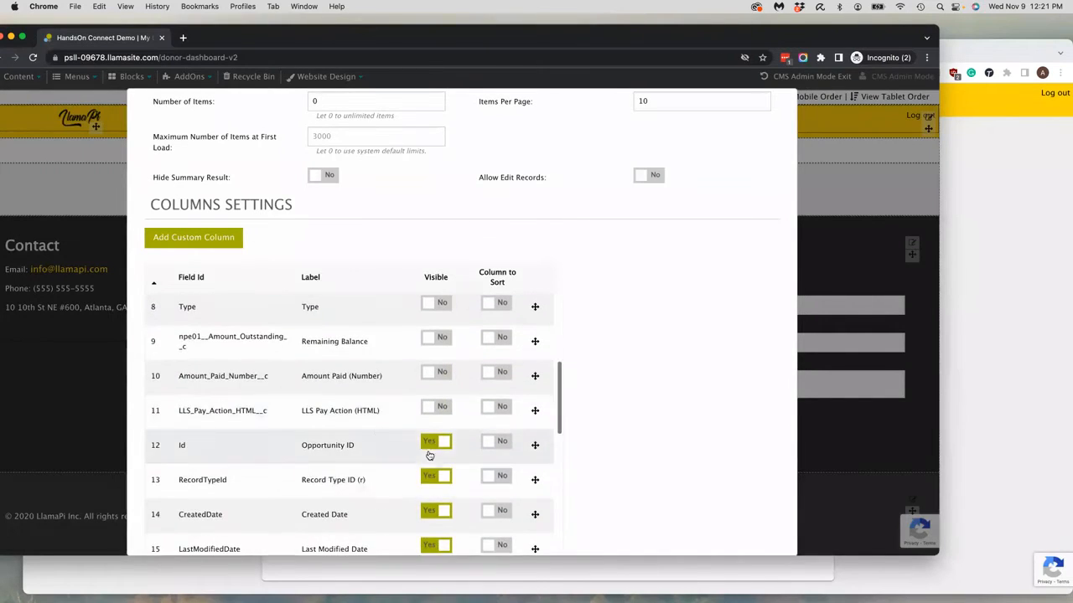
left_click(429, 442)
left_click(433, 474)
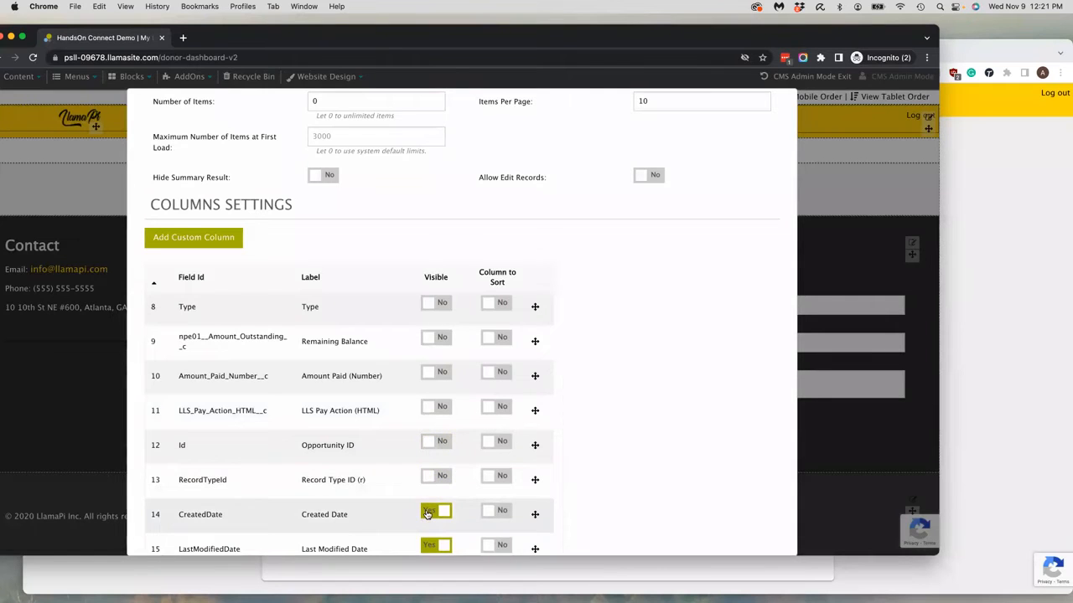
left_click(432, 512)
scroll(430, 511, "down", 3)
left_click(433, 457)
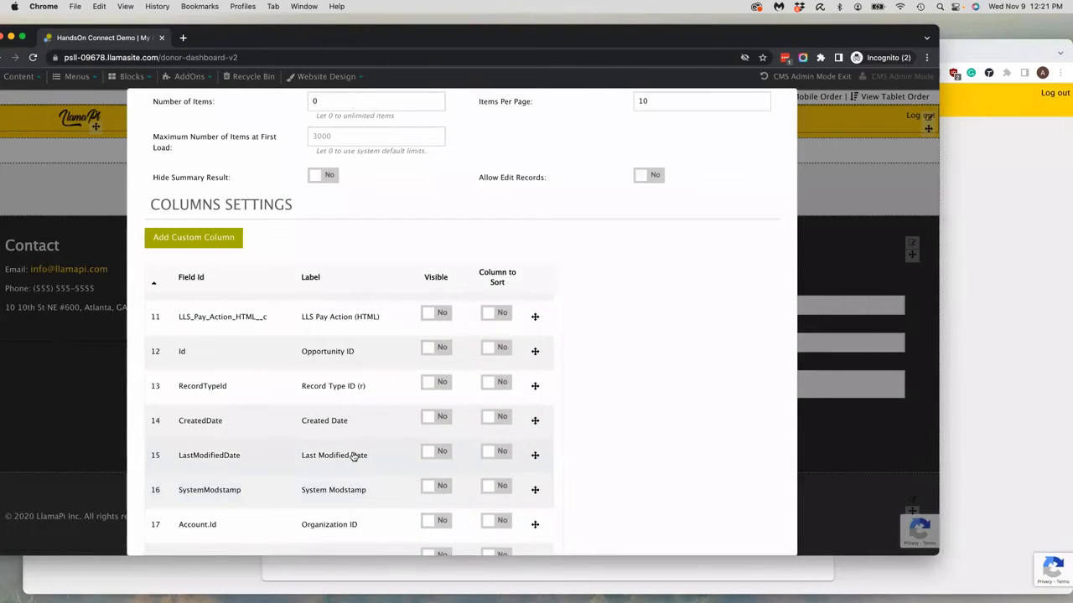
scroll(355, 461, "up", 3)
scroll(355, 461, "down", 15)
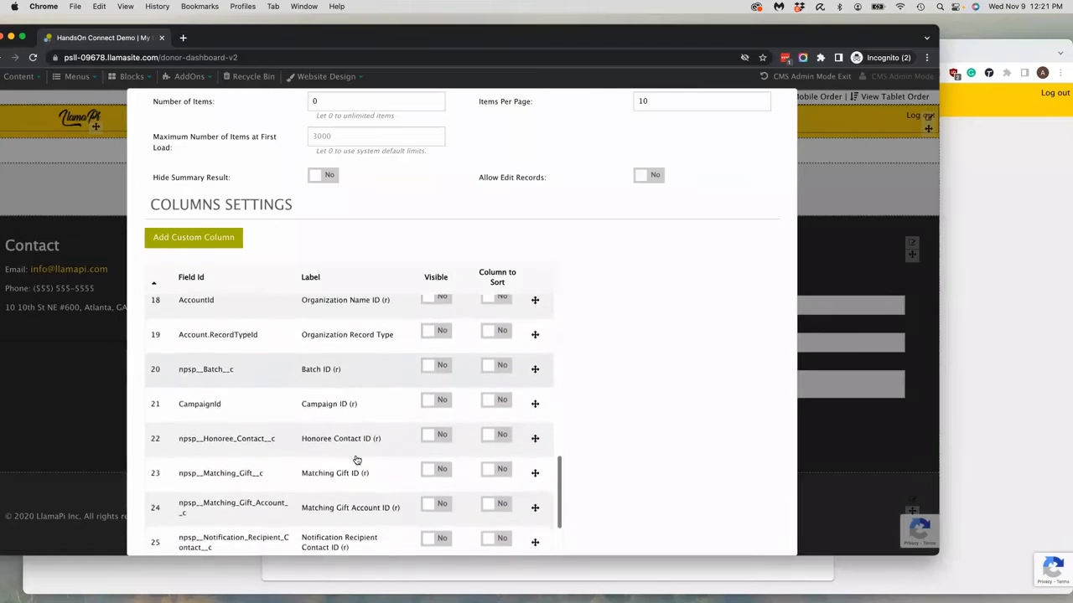
scroll(357, 460, "up", 8)
scroll(357, 459, "up", 1)
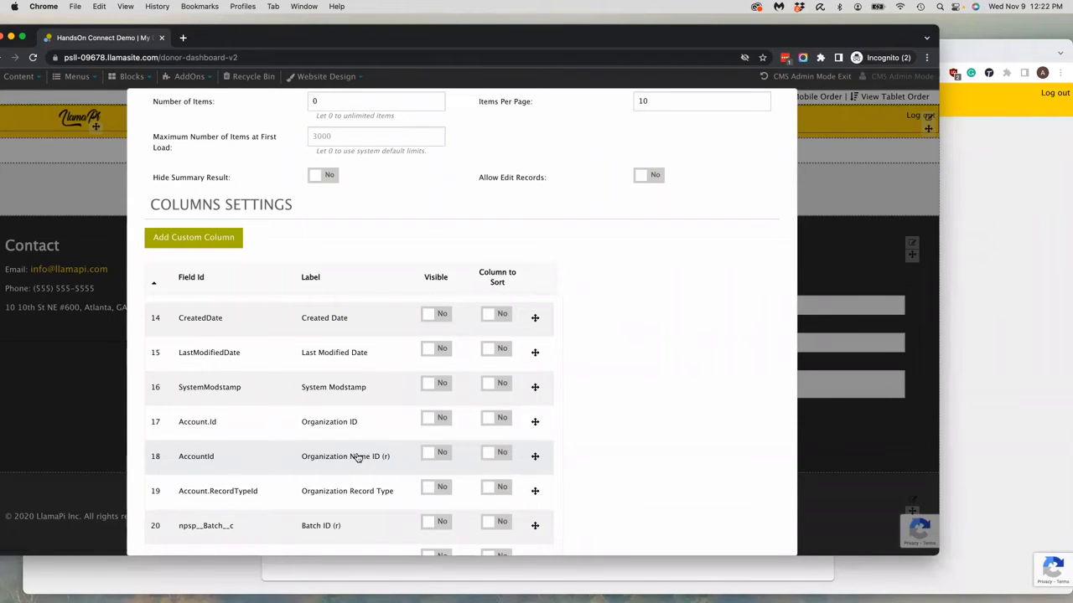
scroll(356, 456, "up", 10)
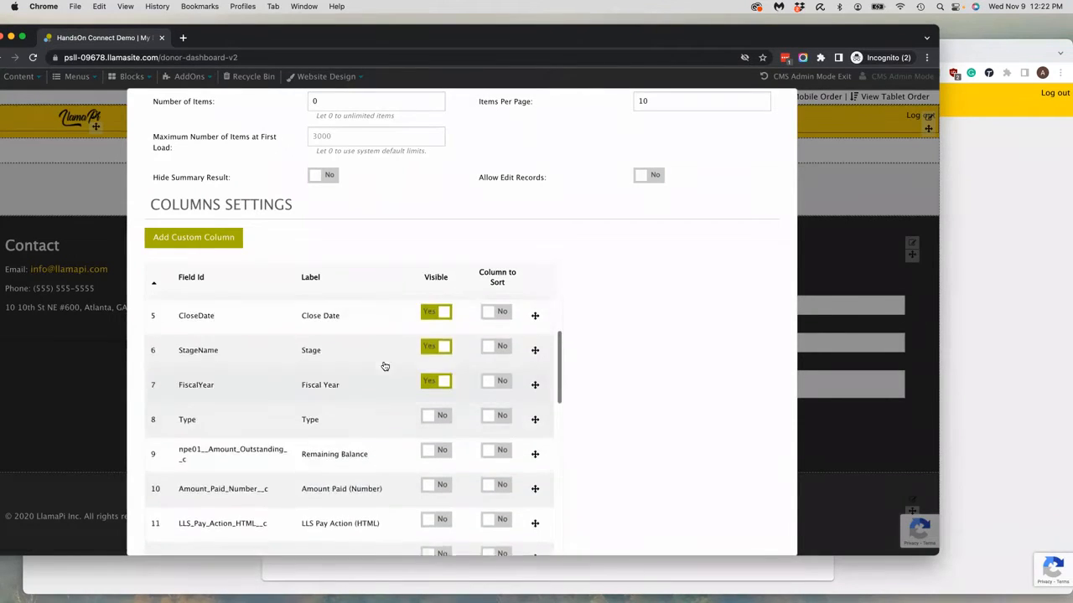
scroll(386, 369, "down", 1)
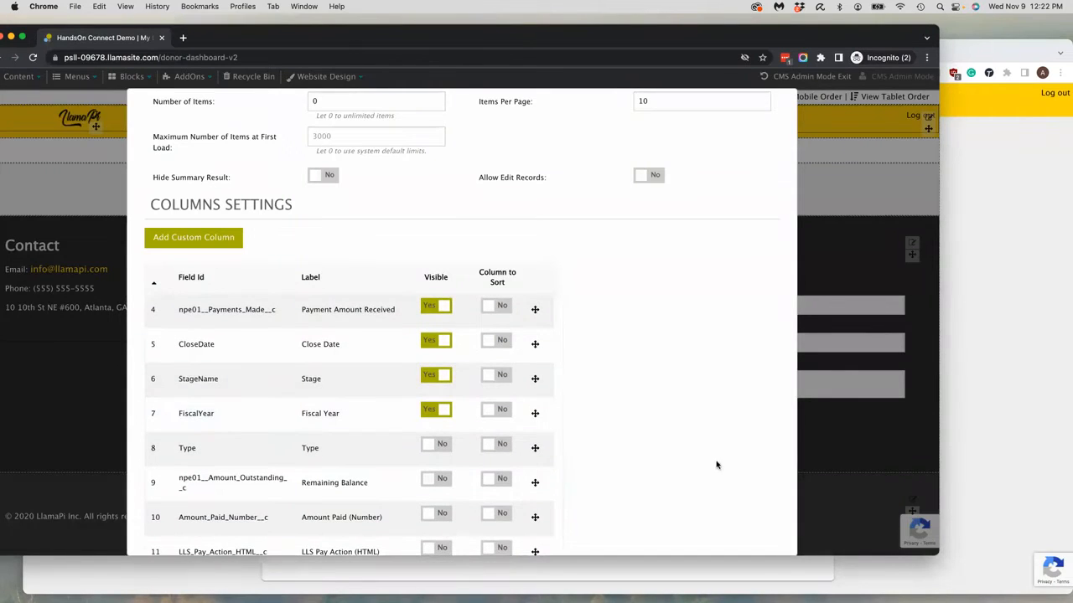
Show the block's advanced settings and restrict its visibility to the page's relative URL, /donor-dashboard-v2.
scroll(680, 458, "down", 3)
scroll(679, 459, "down", 5)
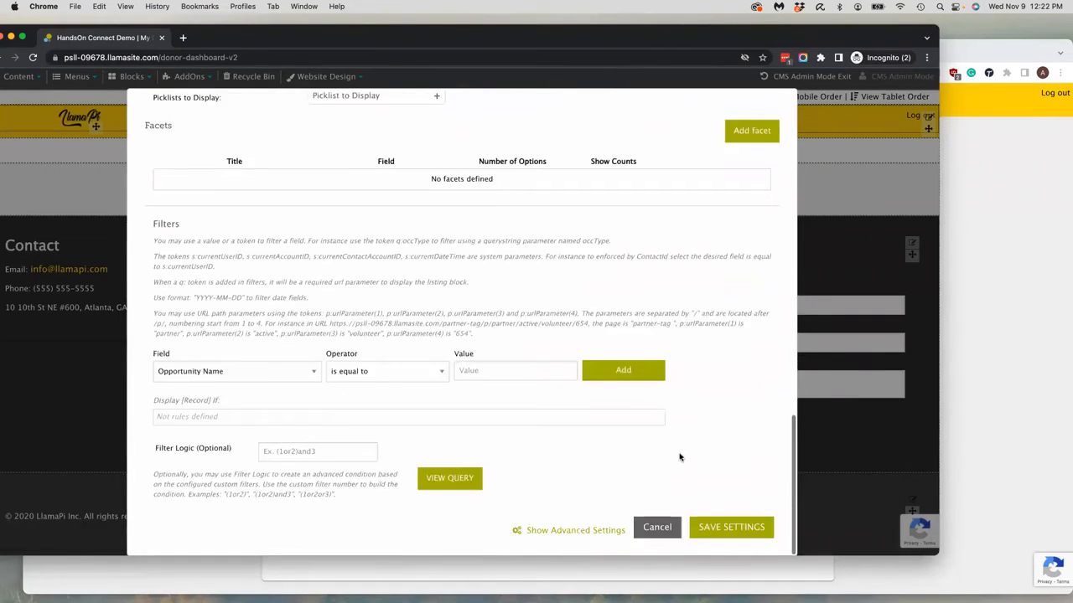
left_click(587, 531)
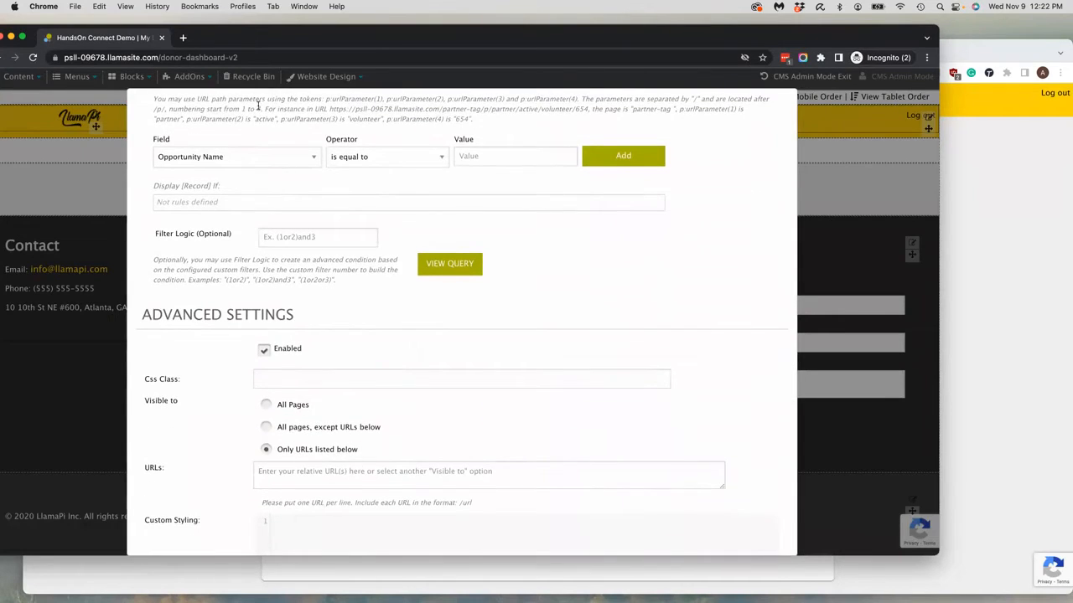
left_click(157, 58)
left_click_drag(156, 58, 265, 57)
key("super+c")
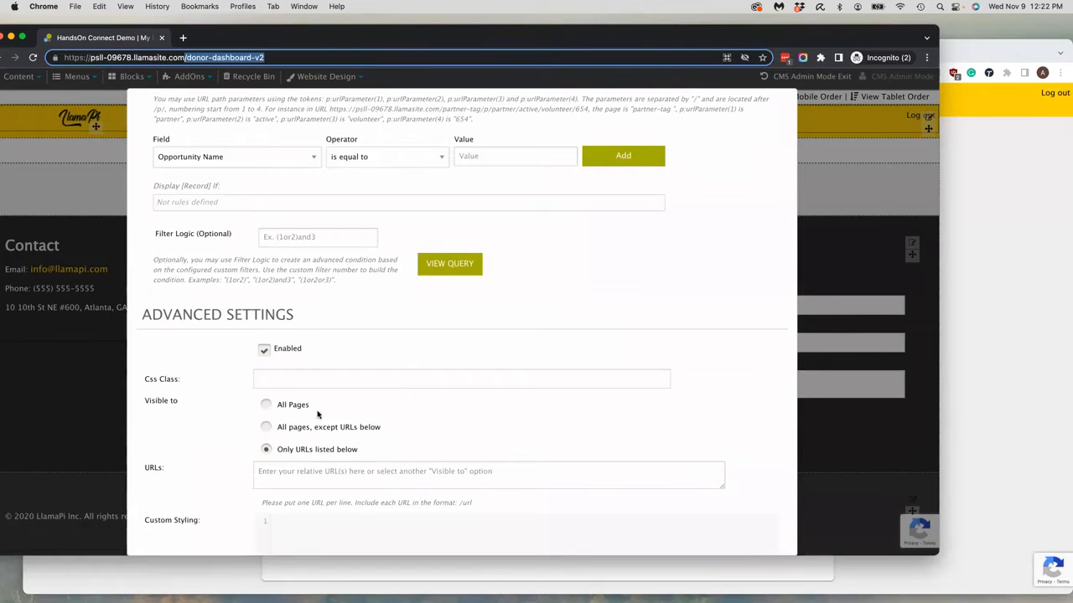
left_click(289, 475)
key("super+v")
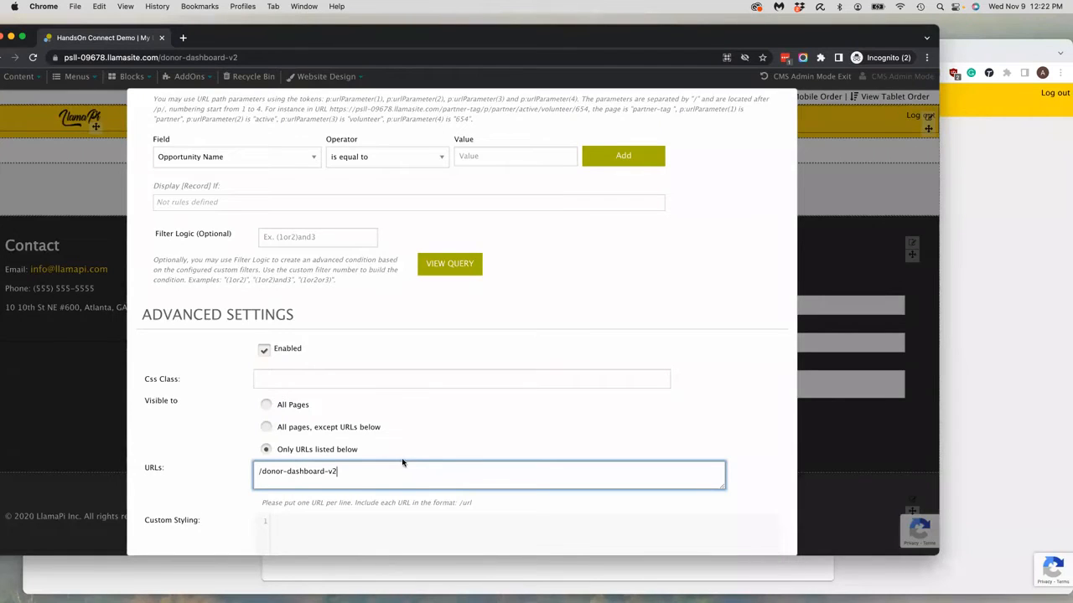
Review the remaining filter and facet settings, save the listing block and dismiss the confirmation.
scroll(402, 461, "down", 4)
scroll(402, 462, "up", 9)
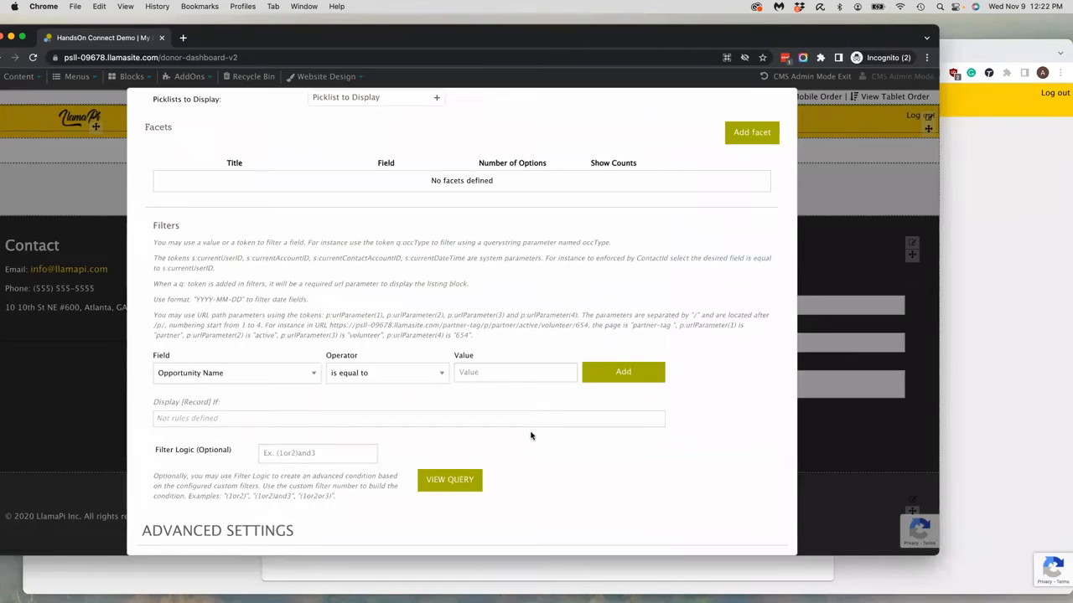
scroll(532, 437, "up", 4)
scroll(545, 440, "down", 3)
scroll(544, 440, "down", 10)
left_click(732, 526)
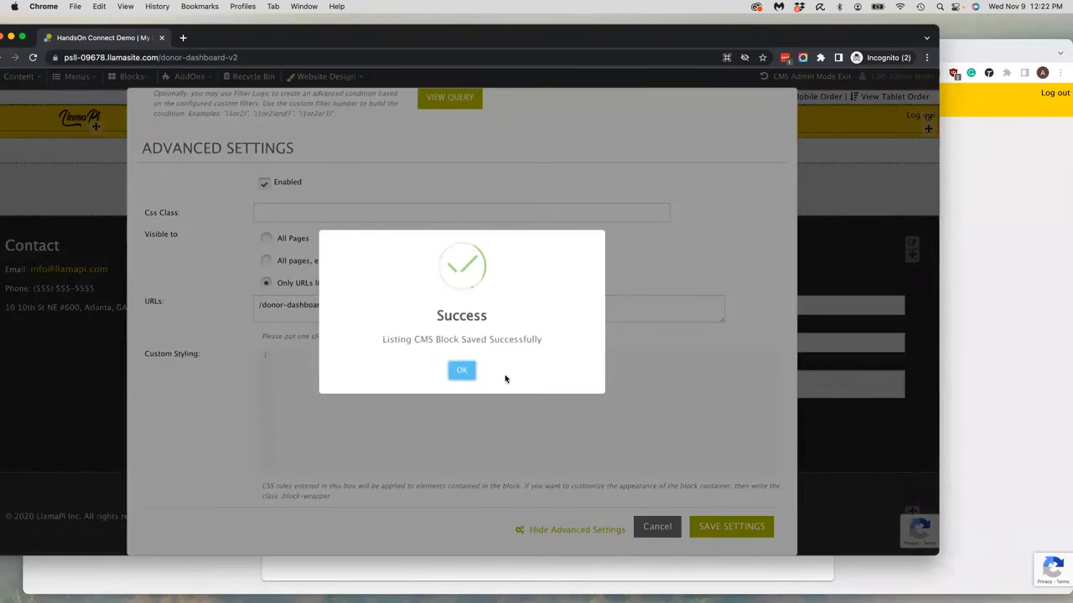
left_click(469, 371)
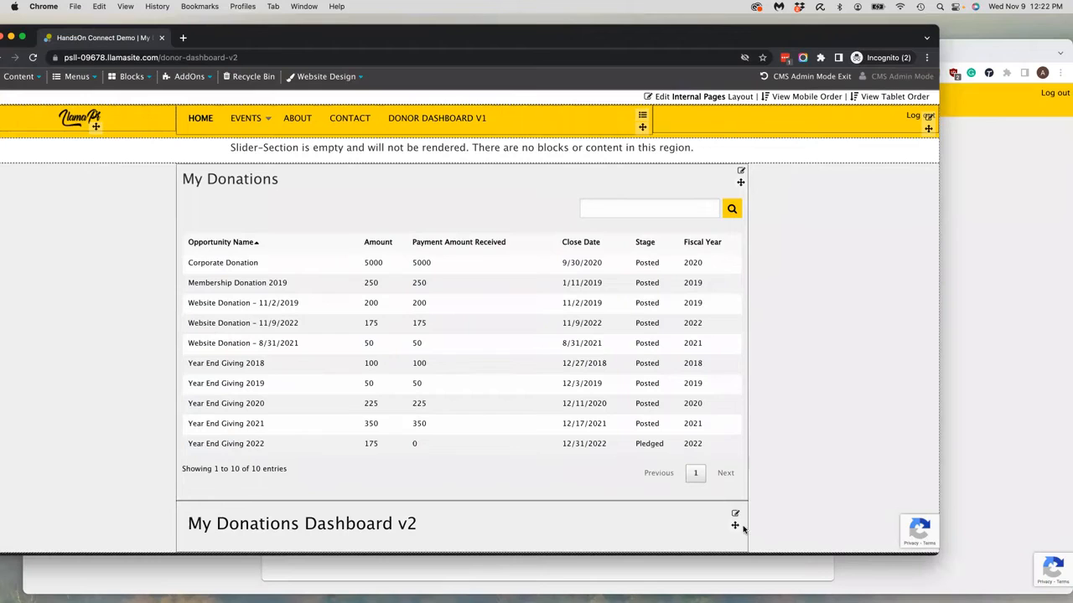
Move the My Donations Dashboard v2 title block above the My Donations listing block.
left_click_drag(734, 526, 706, 267)
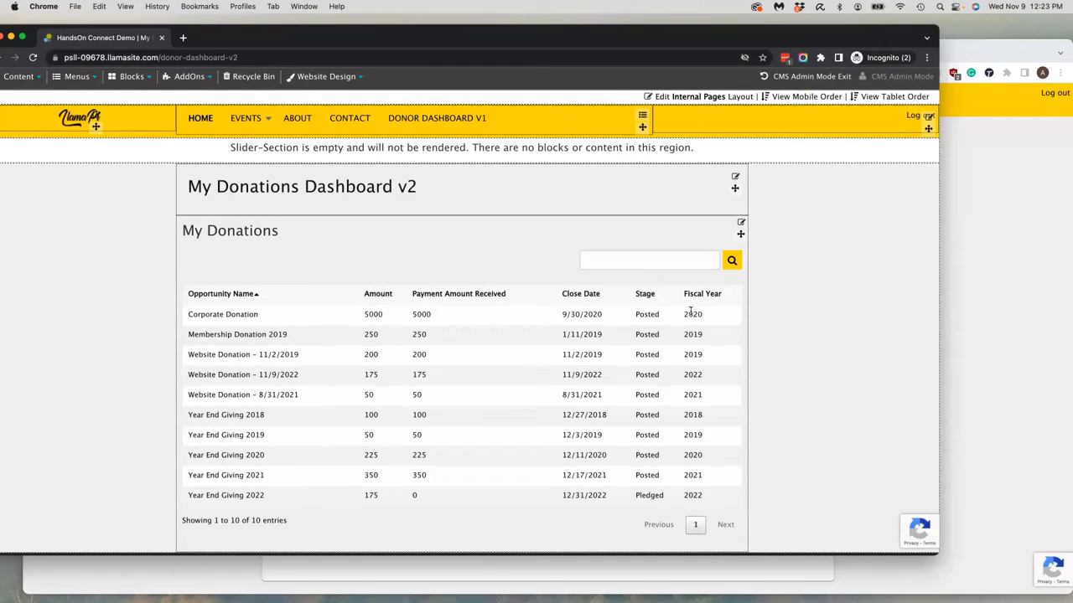
Reopen the My Donations listing's settings and show the currency symbol for the Amount column in United States Dollars - USD.
left_click(741, 225)
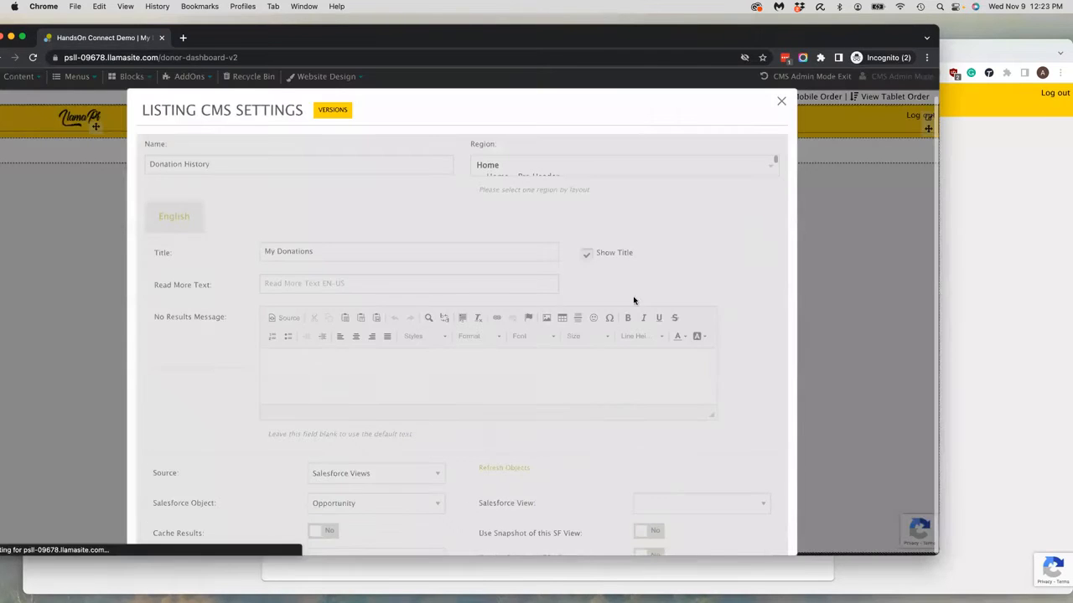
scroll(529, 424, "down", 1)
scroll(530, 426, "down", 10)
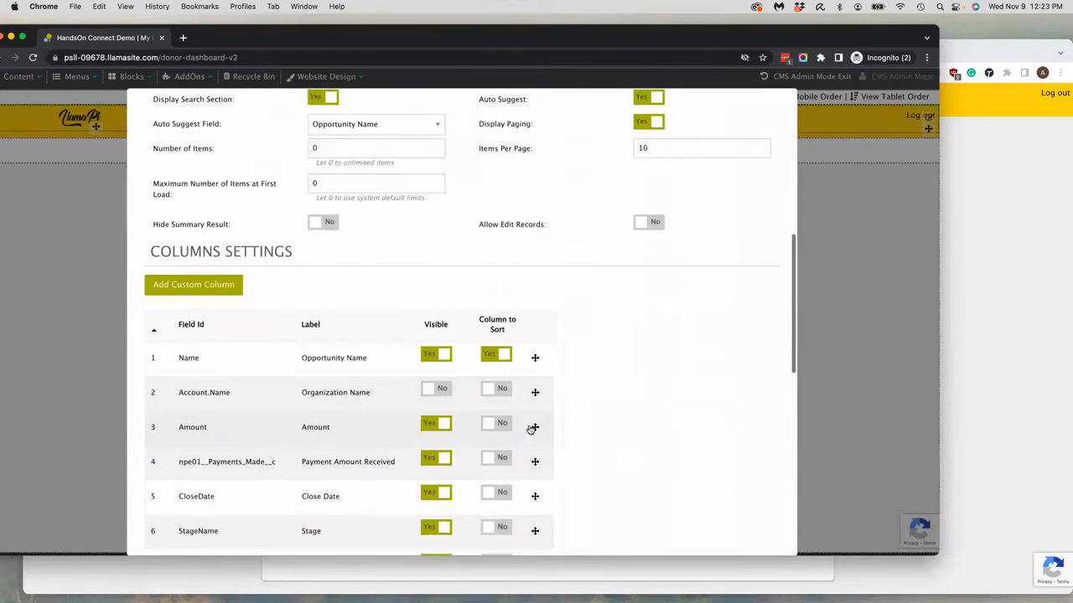
scroll(533, 428, "up", 2)
scroll(642, 436, "down", 1)
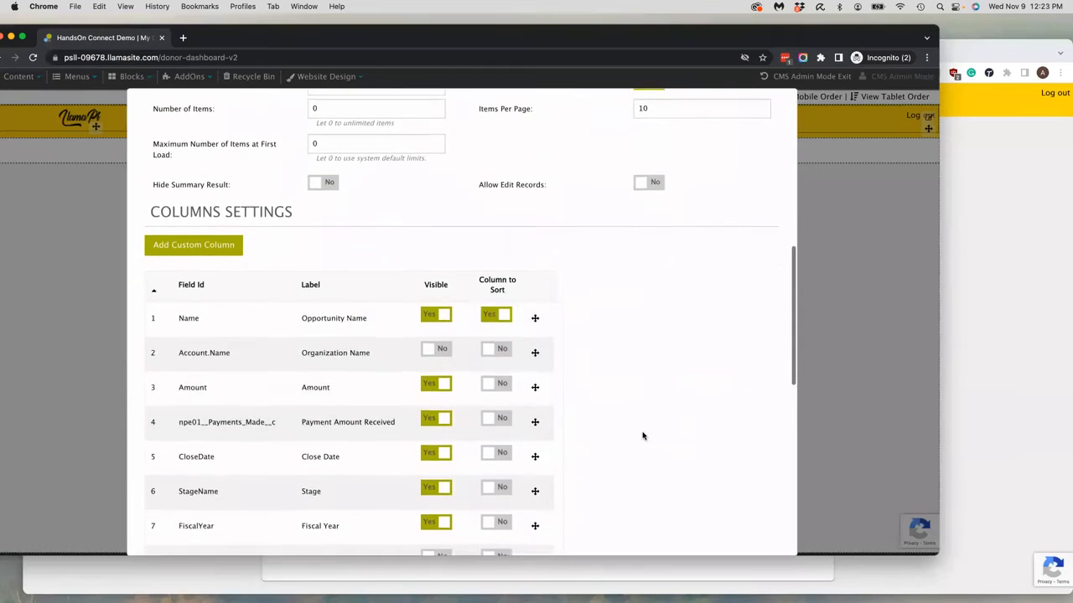
left_click(366, 399)
scroll(618, 441, "down", 7)
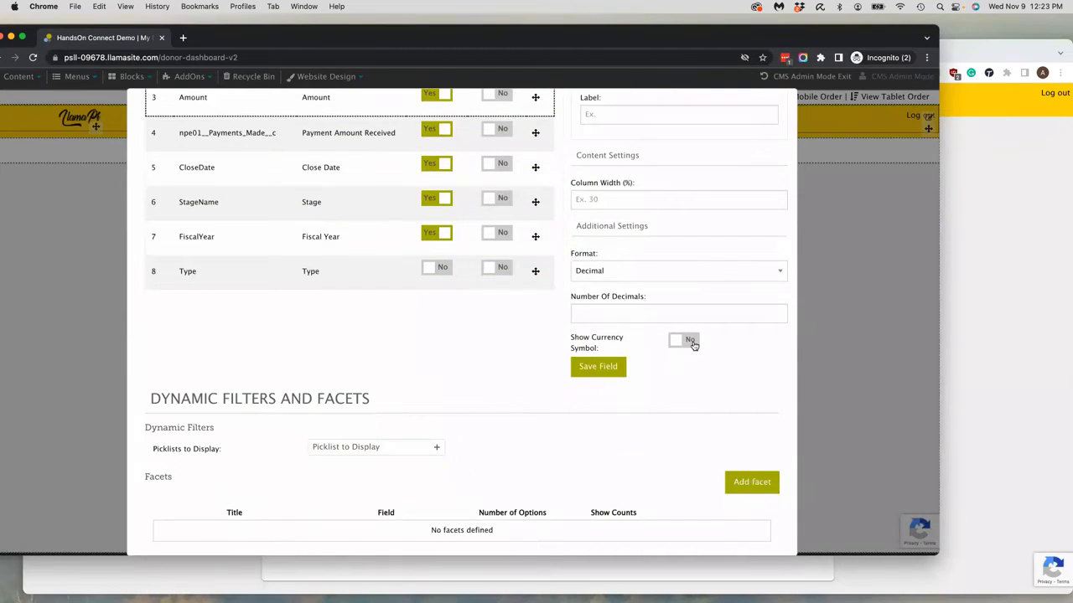
left_click(692, 343)
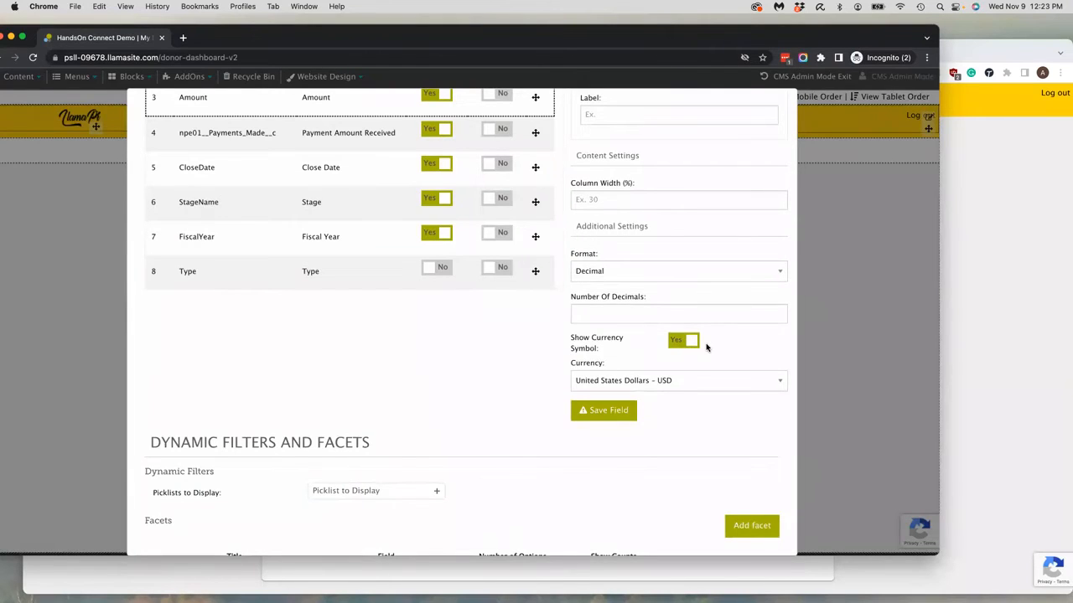
left_click(667, 381)
left_click(668, 384)
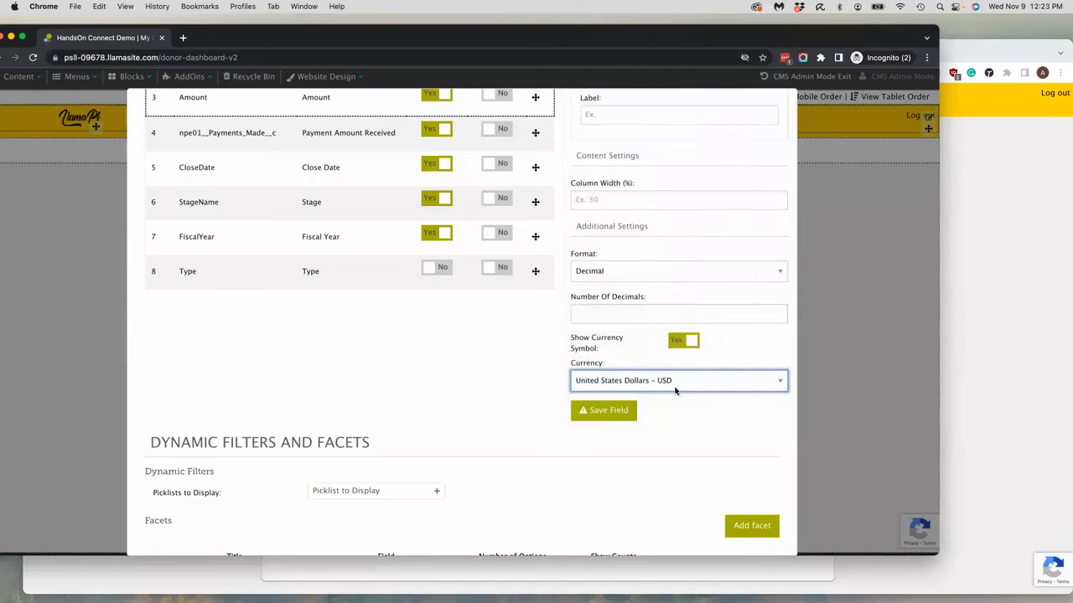
Show the United States Dollars - USD currency symbol for the Payment Amount Received column and save the field.
scroll(494, 347, "up", 2)
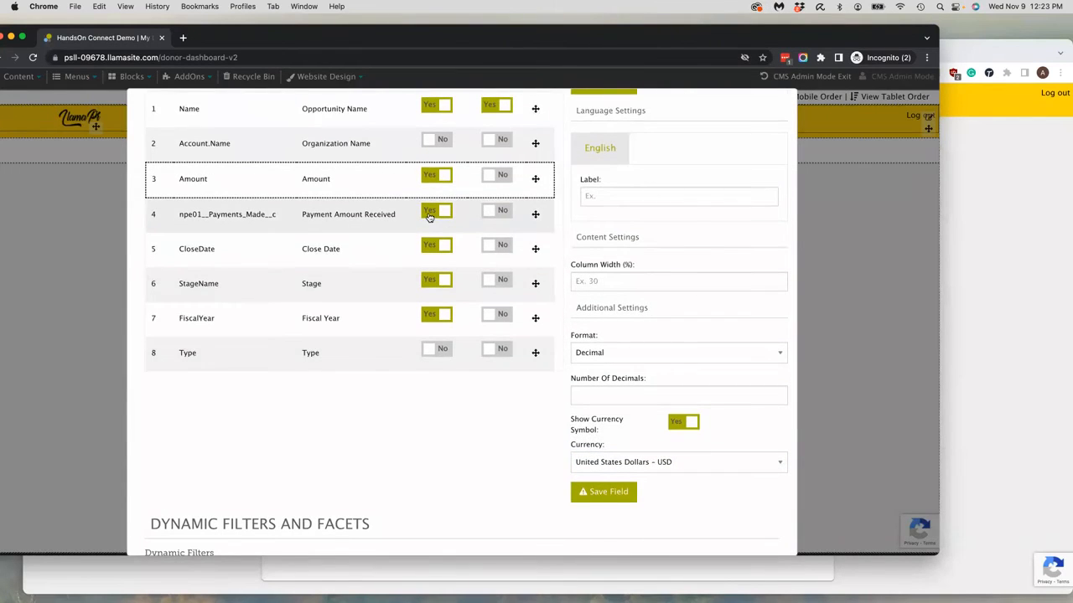
left_click(428, 215)
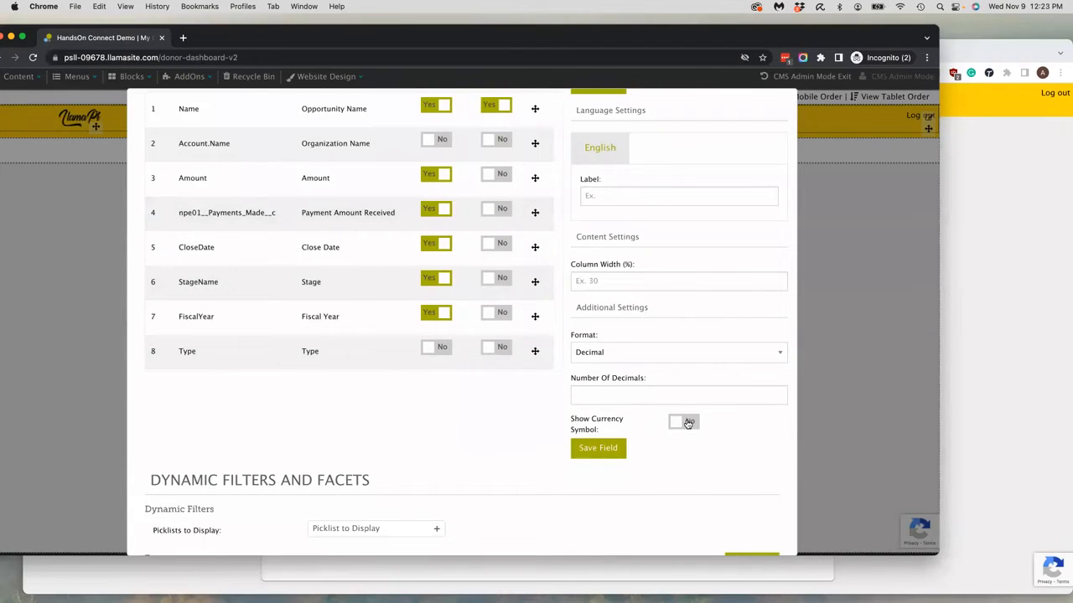
left_click(685, 423)
left_click(611, 494)
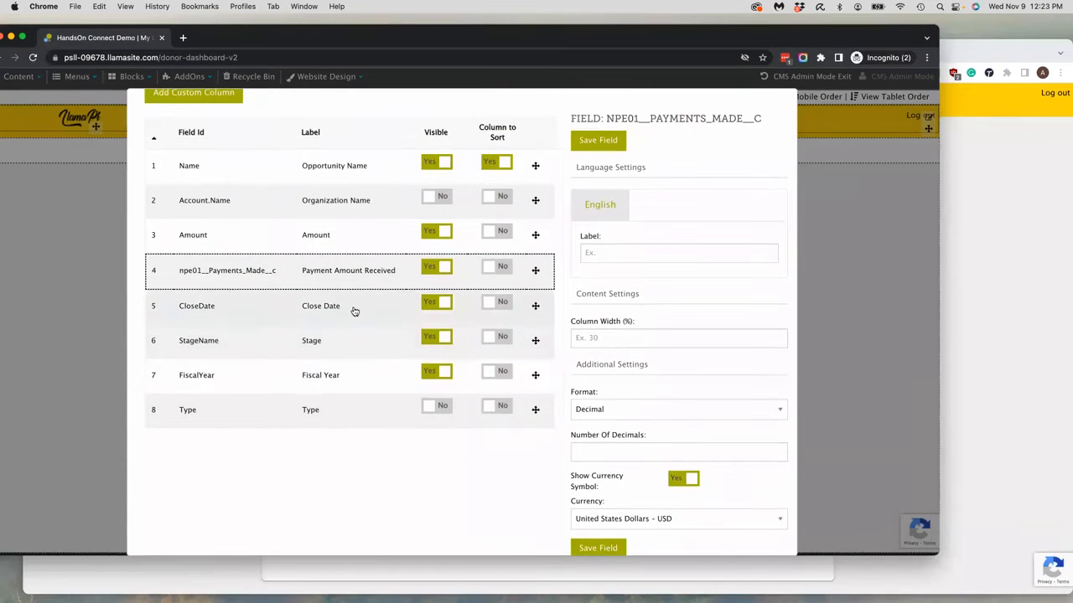
Sort the listing by the Close Date column in Descending order and save the field.
left_click(354, 311)
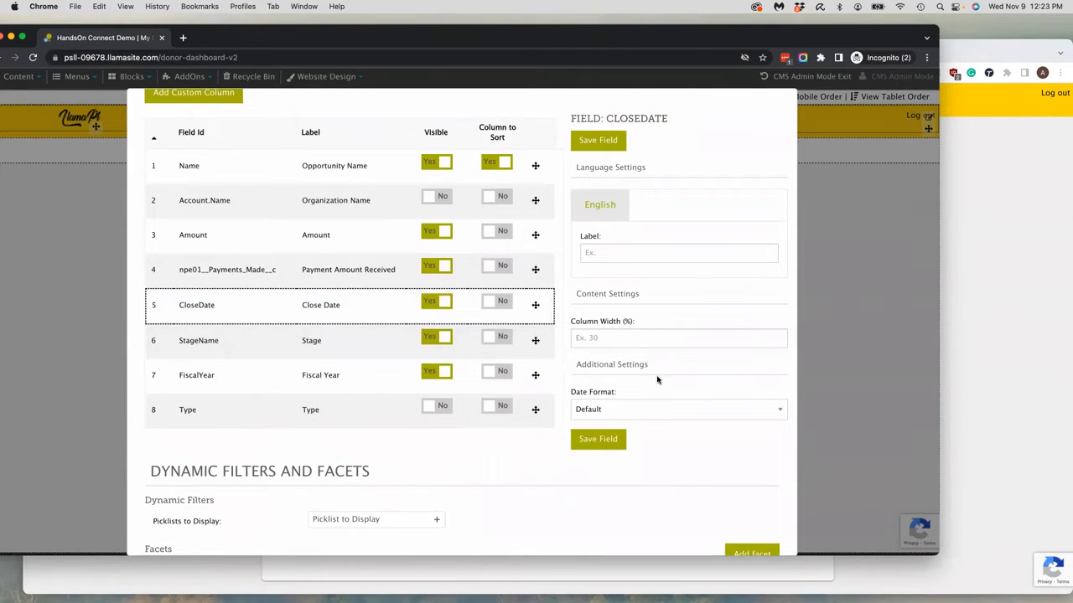
scroll(654, 380, "up", 1)
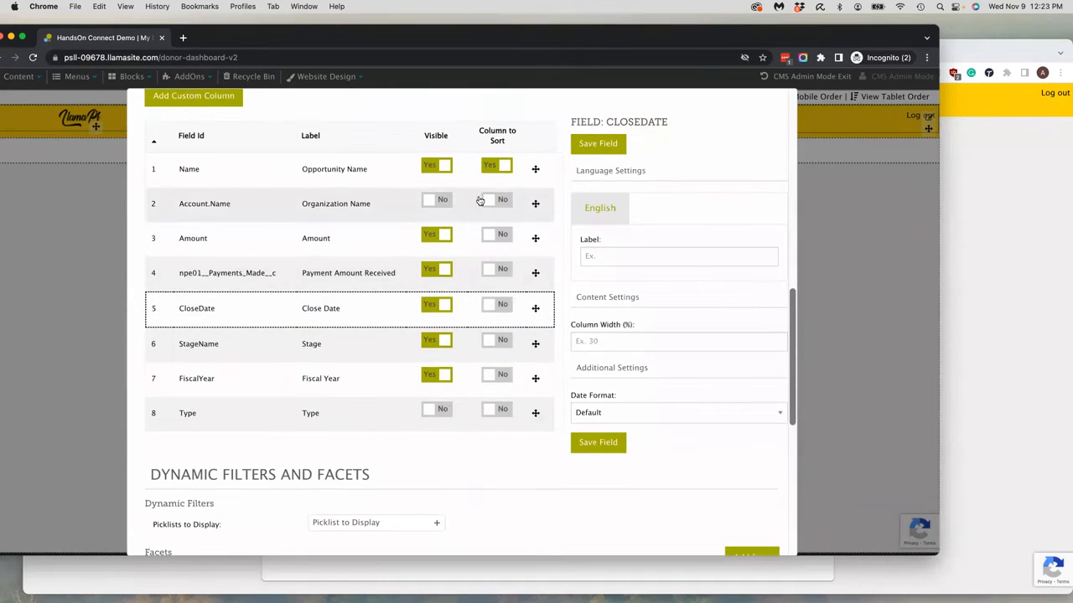
left_click(500, 305)
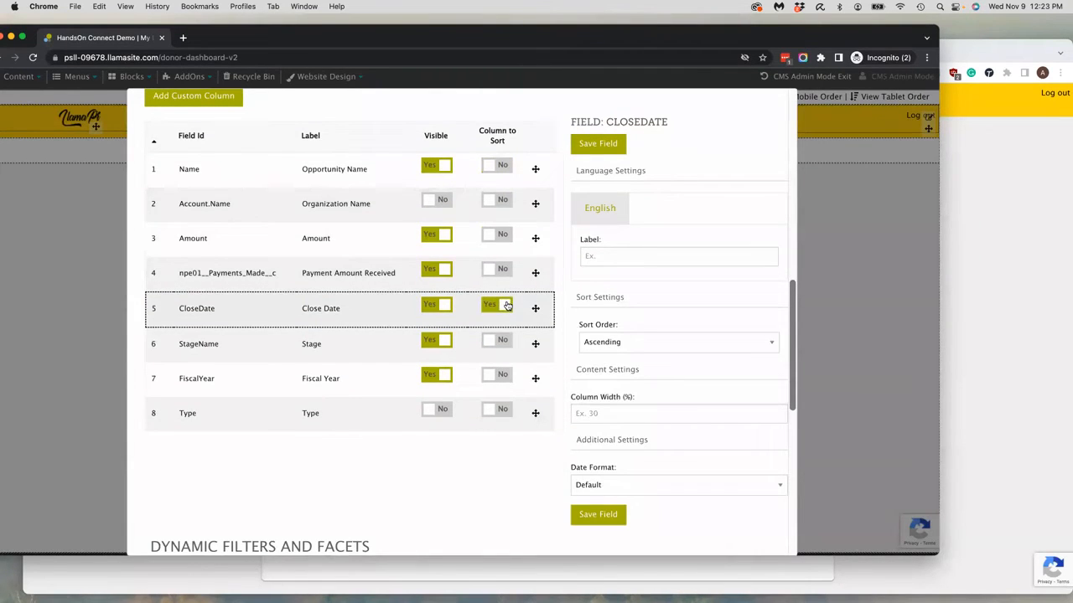
left_click(594, 342)
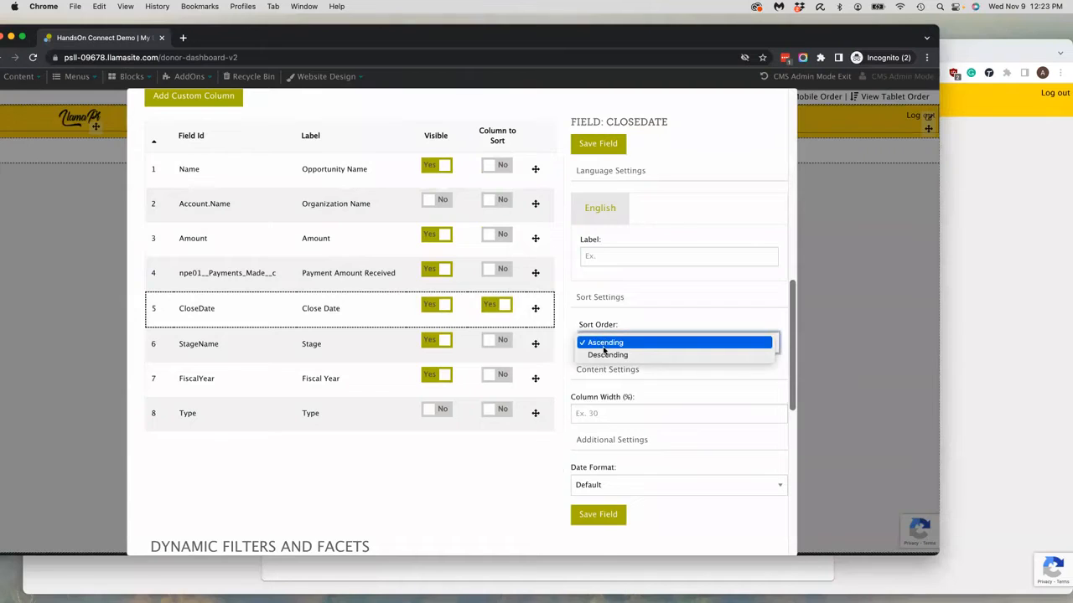
left_click(603, 355)
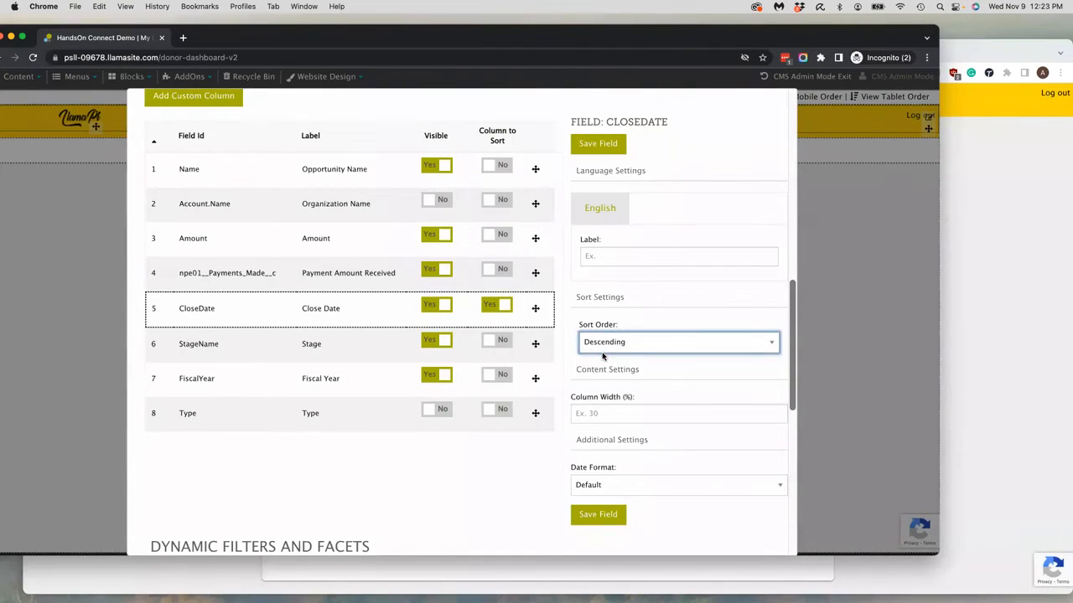
left_click(599, 149)
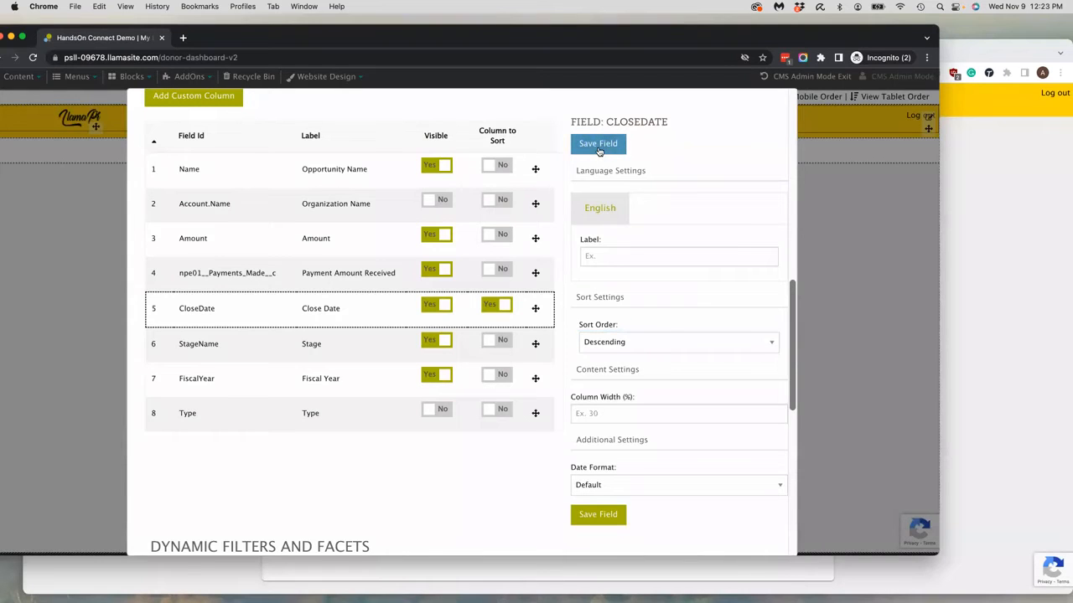
Save the listing block's settings with the new sorting and dismiss the confirmation.
scroll(500, 419, "down", 10)
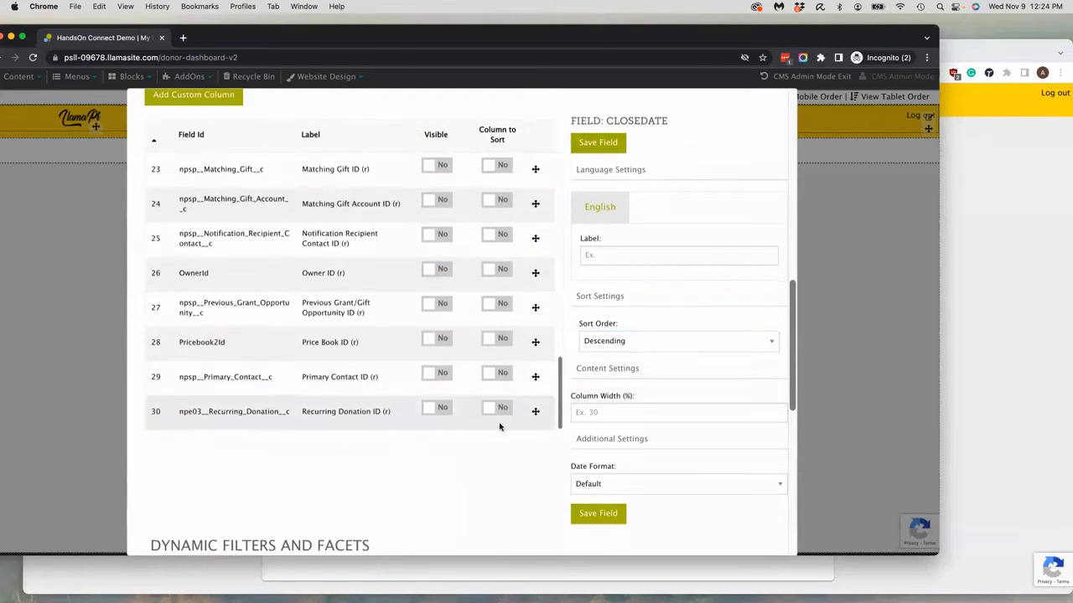
scroll(500, 428, "down", 10)
left_click(713, 523)
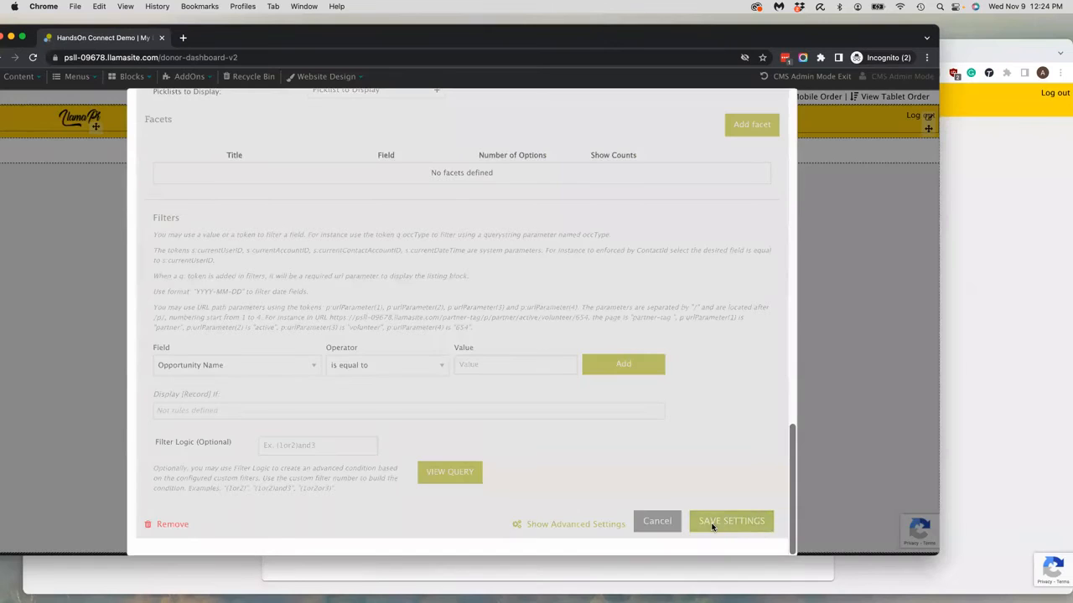
left_click(459, 370)
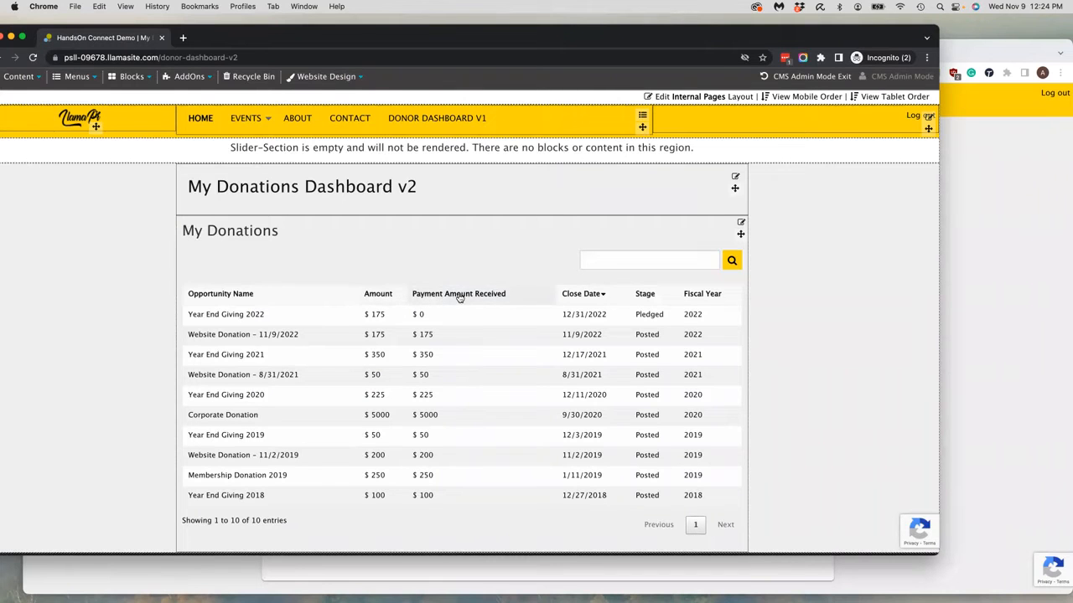
Reopen the My Donations listing's settings, label the Payment Amount Received column "Amount Received" and save the field.
left_click(742, 224)
scroll(462, 377, "down", 10)
scroll(464, 376, "down", 5)
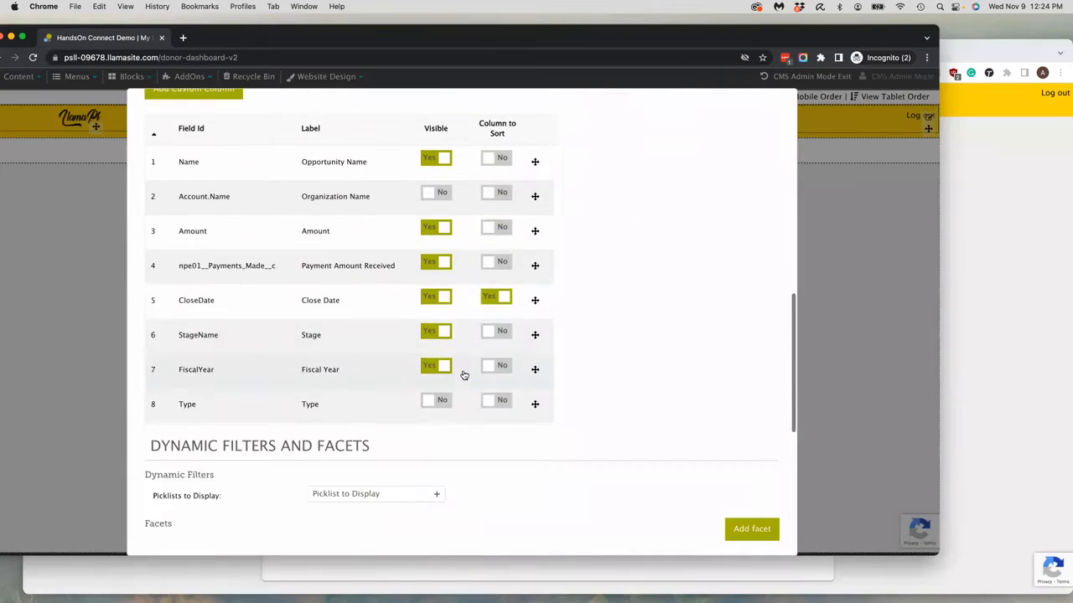
left_click(366, 268)
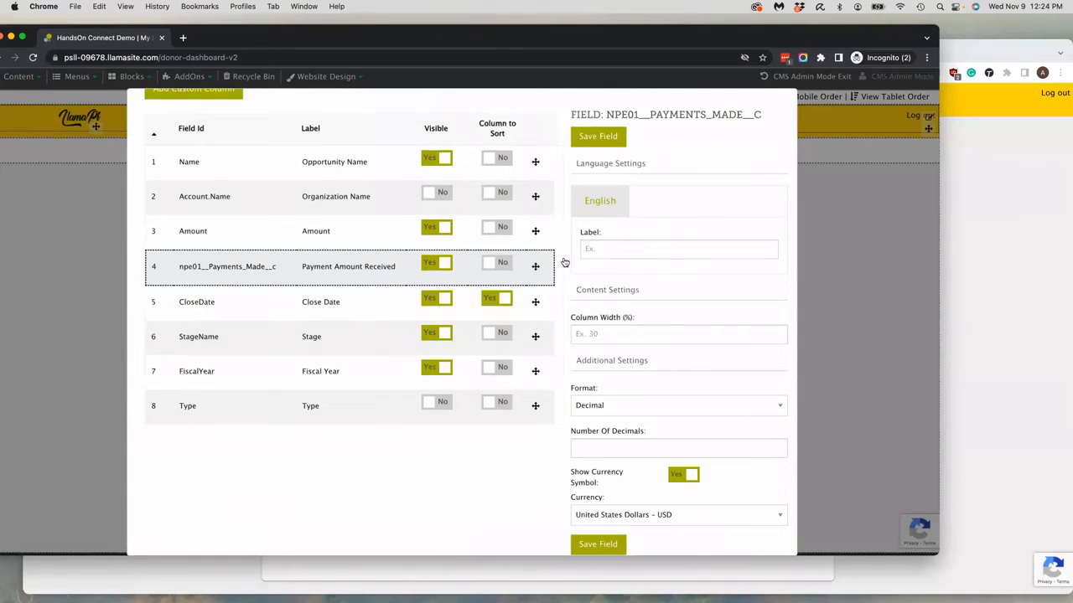
left_click(591, 249)
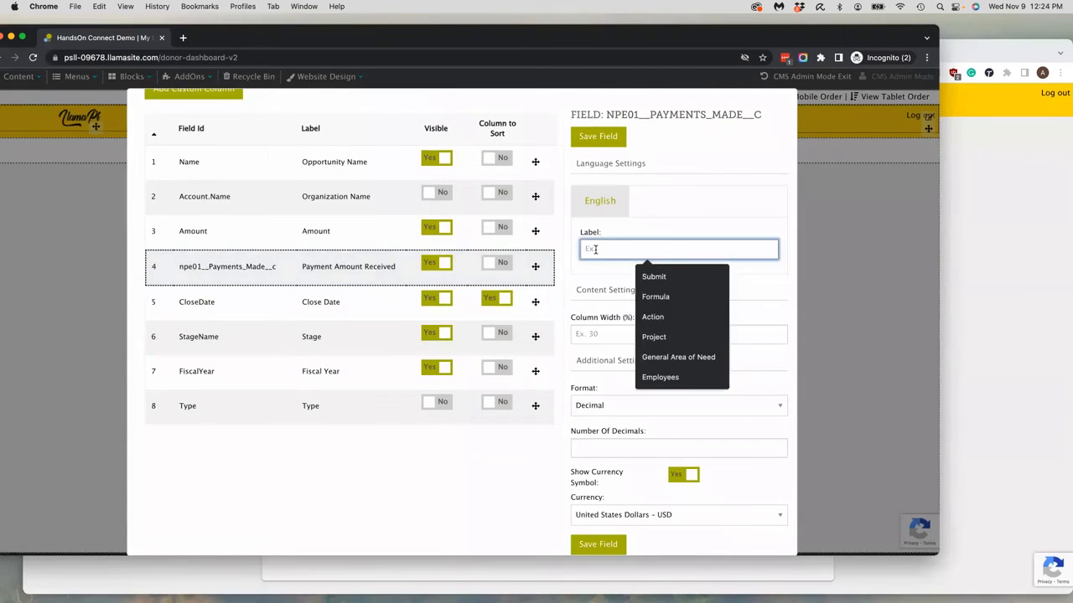
type("Amount")
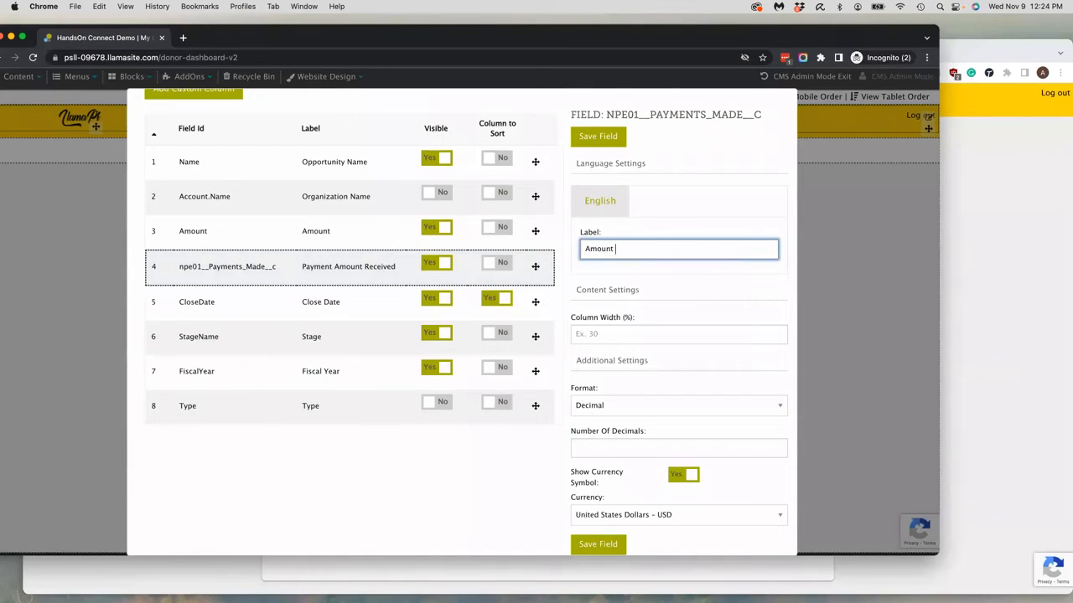
type(" Received")
scroll(687, 407, "down", 5)
left_click(597, 206)
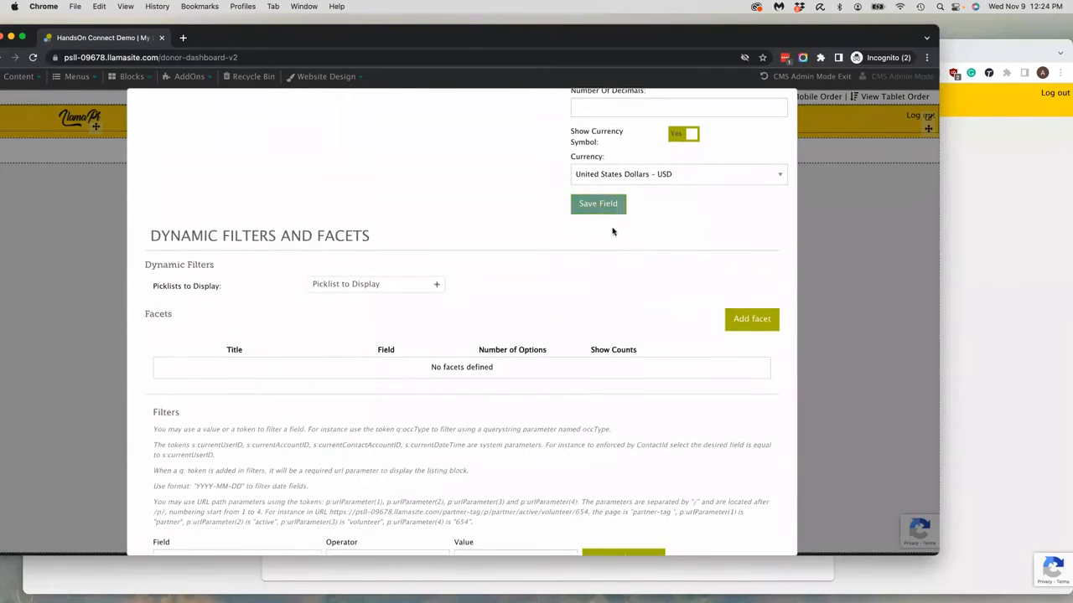
Save the My Donations listing with the relabelled column and dismiss the confirmation.
scroll(598, 205, "down", 3)
left_click(714, 522)
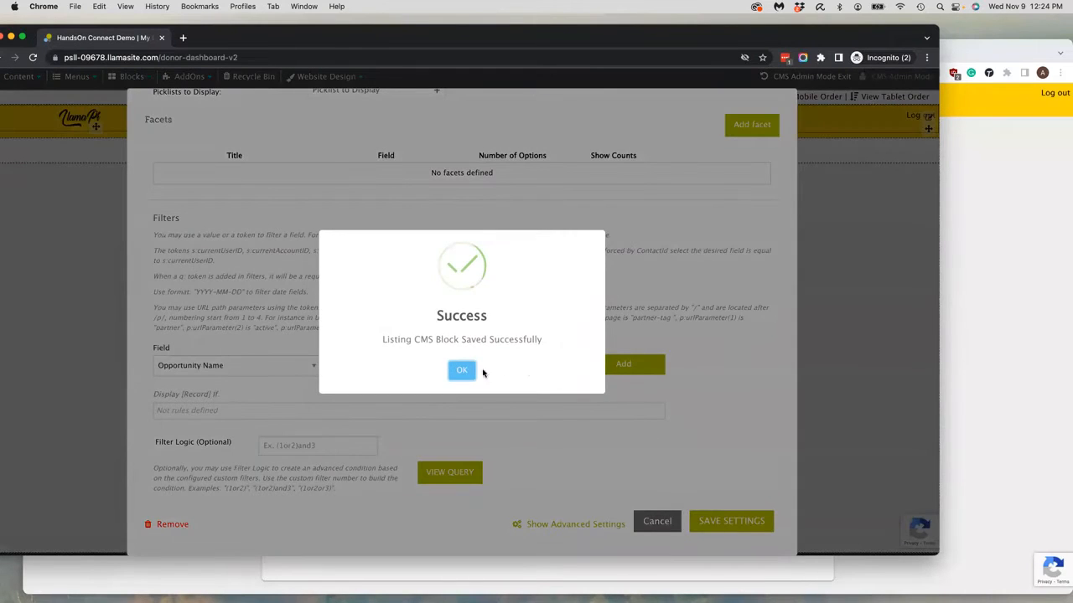
left_click(468, 372)
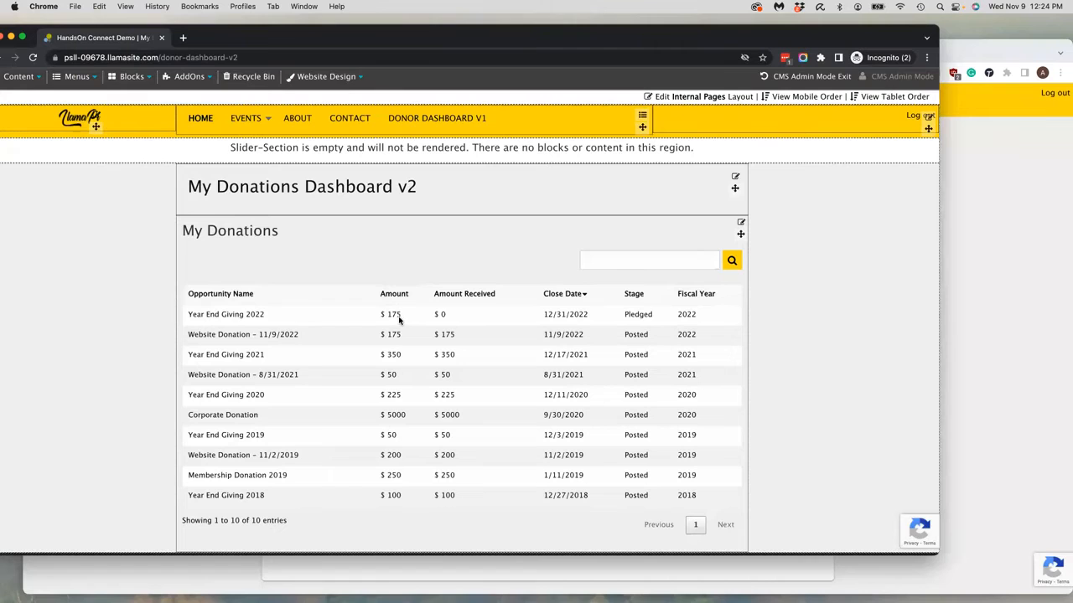
Reopen the My Donations listing's settings, try 2 as the Amount column's number of decimals and clear it again.
left_click(741, 222)
scroll(627, 398, "down", 10)
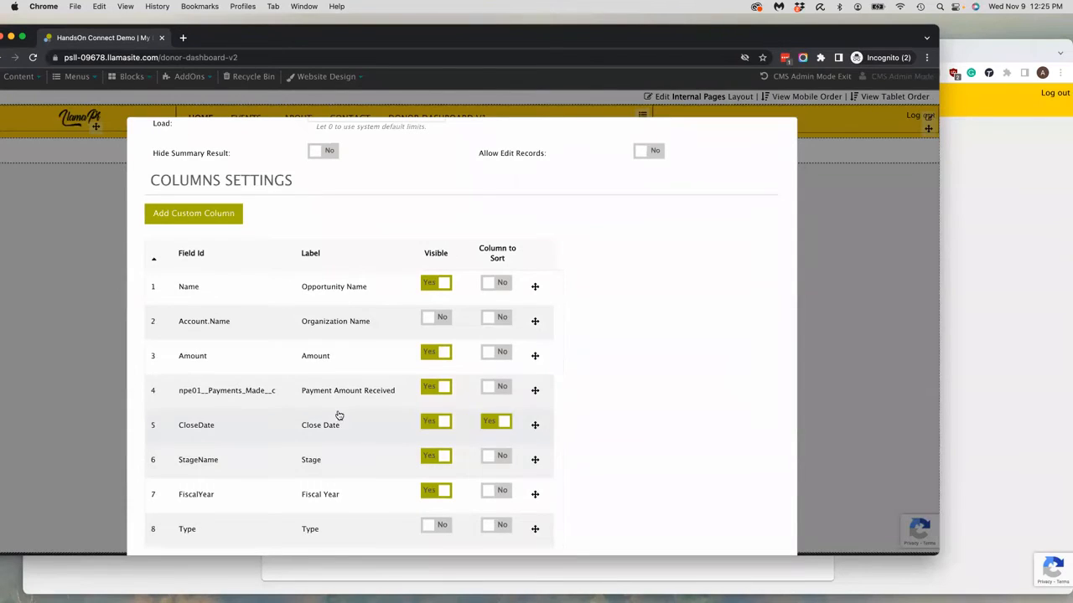
left_click(352, 366)
scroll(612, 396, "down", 5)
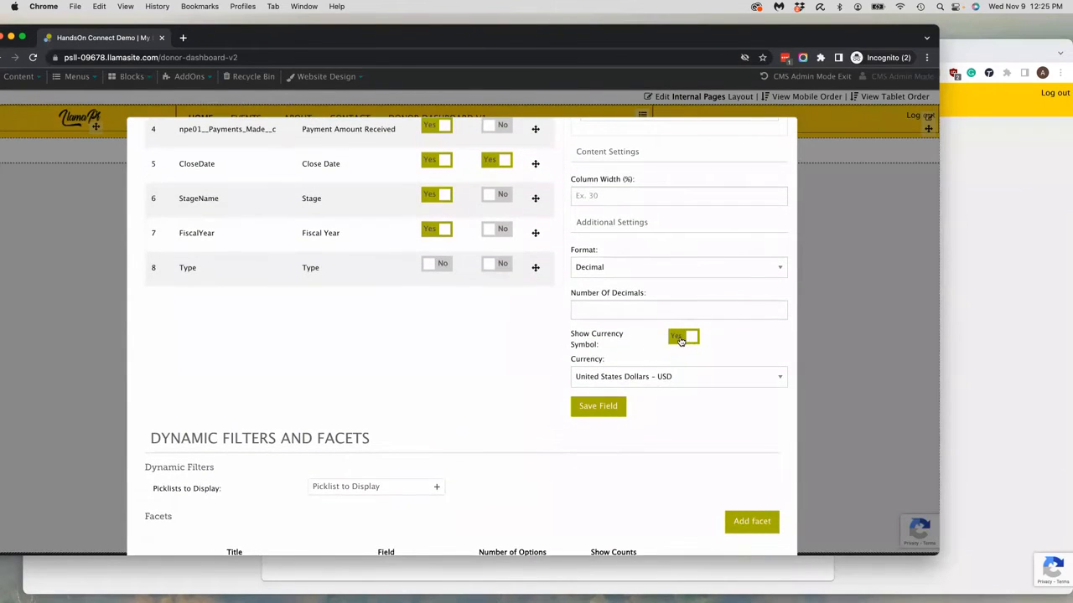
left_click(615, 310)
type("2")
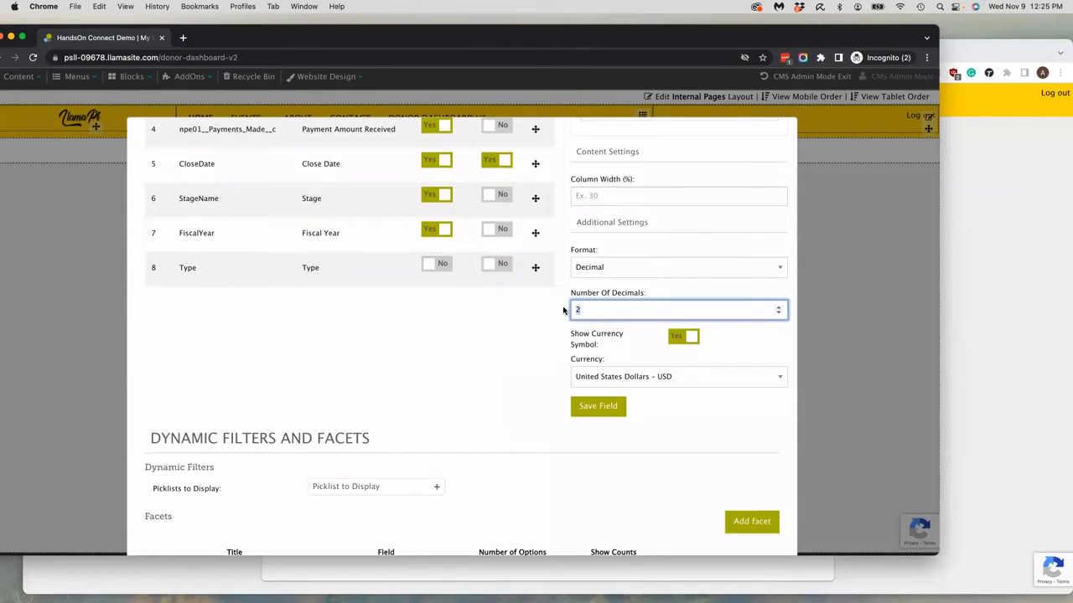
key("BackSpace")
left_click(532, 337)
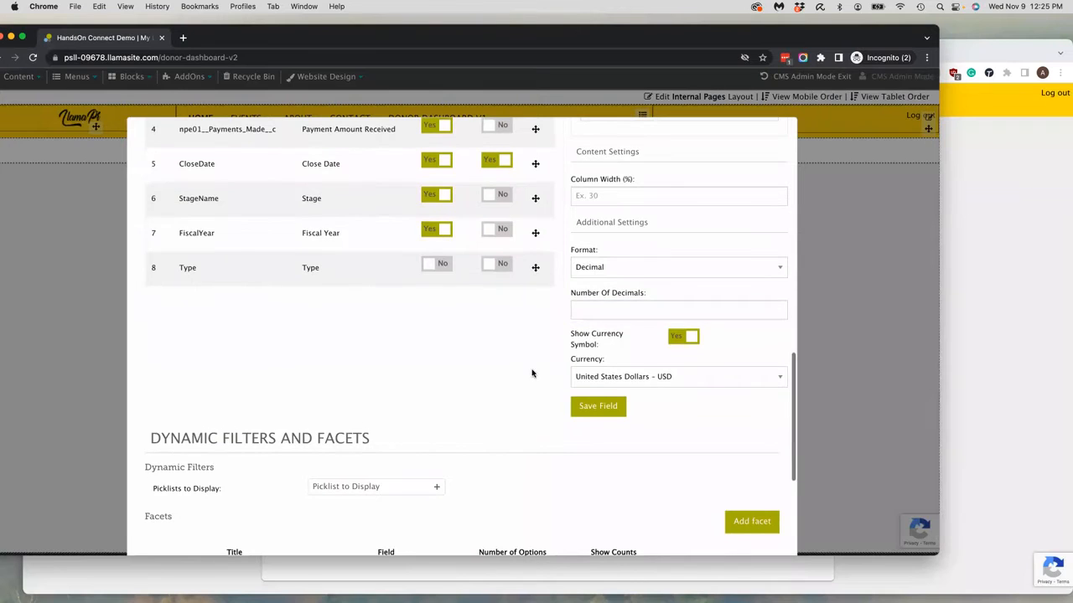
Save the listing block without any decimals setting and dismiss the confirmation.
scroll(524, 378, "down", 3)
scroll(524, 380, "down", 2)
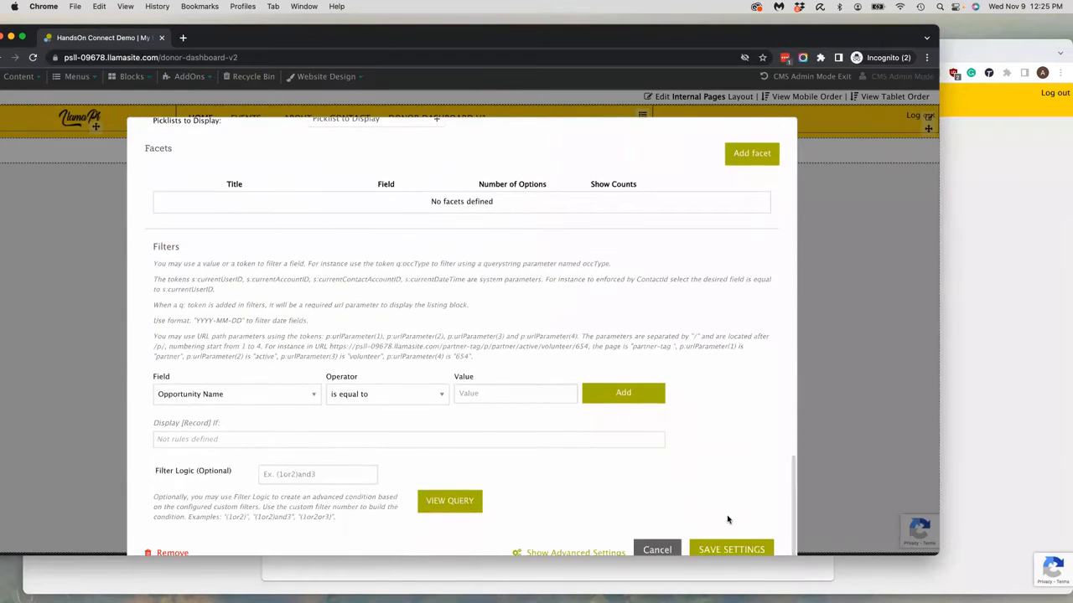
left_click(716, 550)
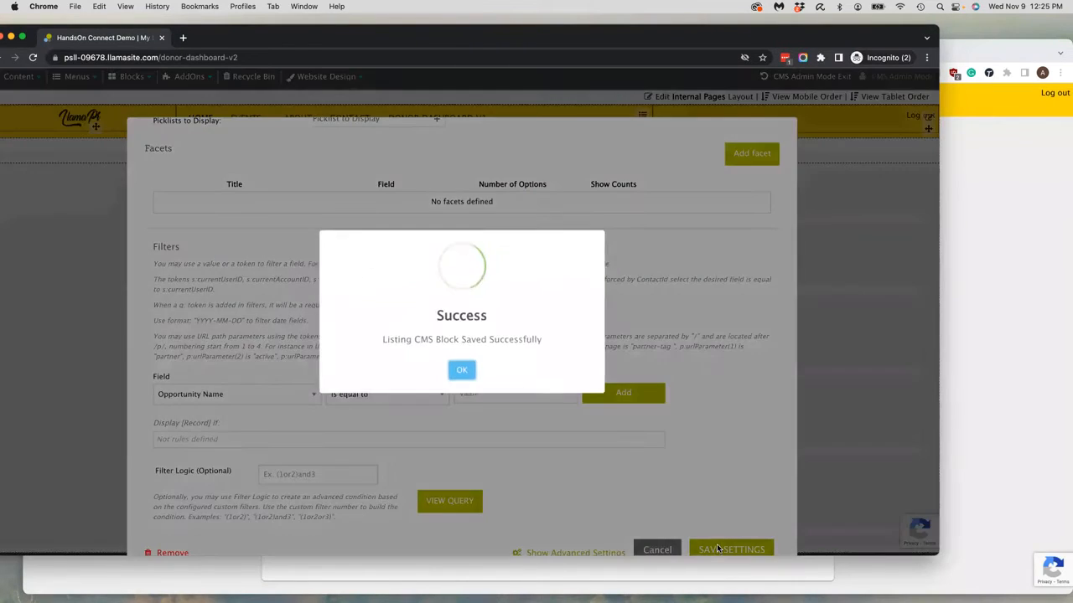
left_click(469, 378)
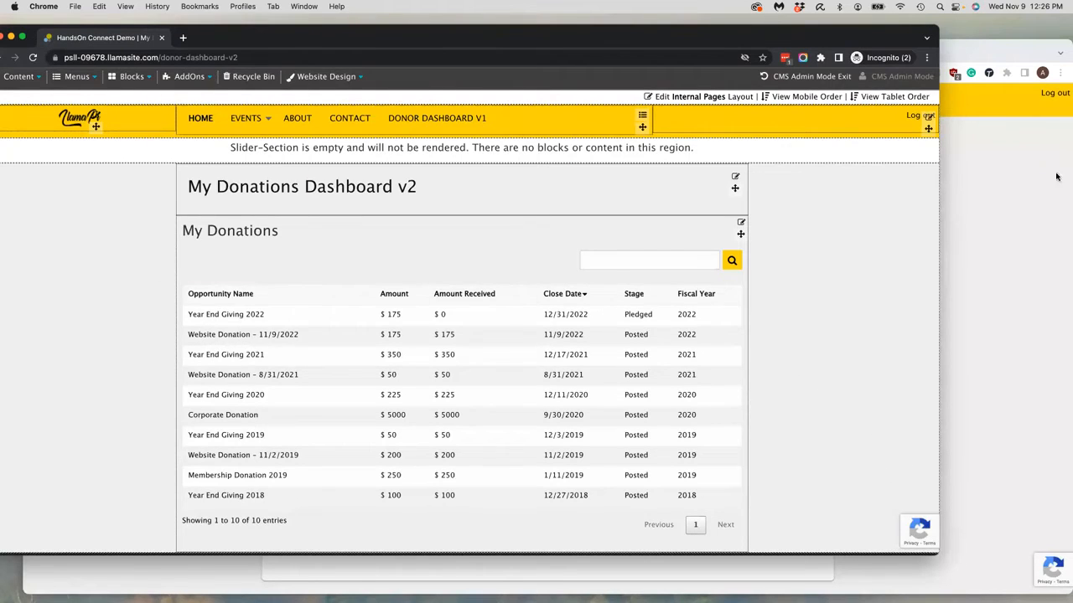
Switch to the browser window with the original donor dashboard and review its metrics, My Donations table and My Donations By Year chart.
left_click(1014, 211)
scroll(943, 309, "down", 2)
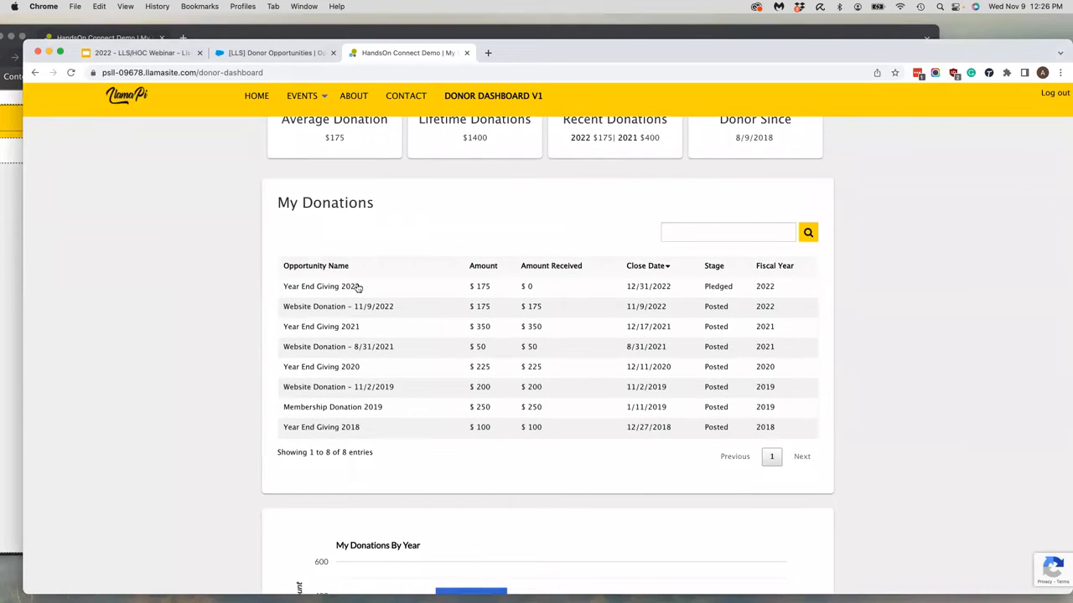
scroll(577, 347, "up", 2)
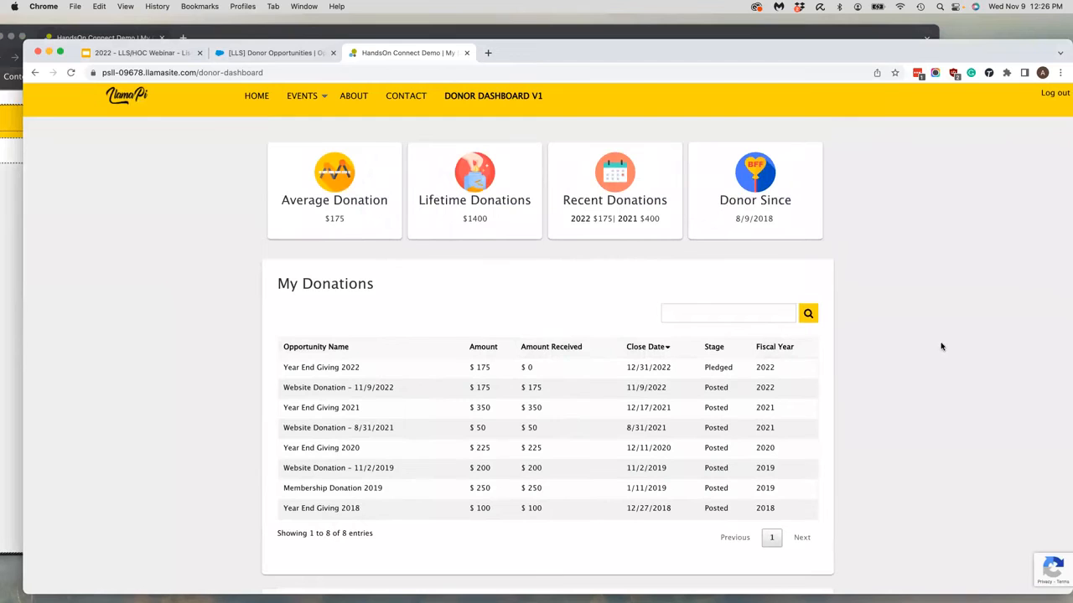
scroll(928, 338, "down", 7)
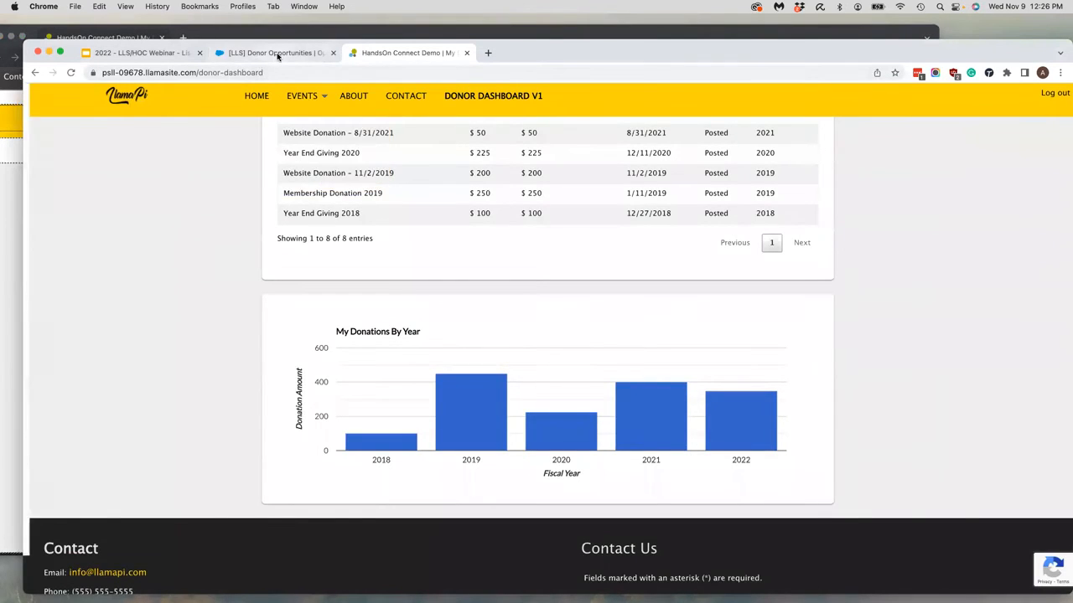
left_click(250, 54)
left_click(377, 53)
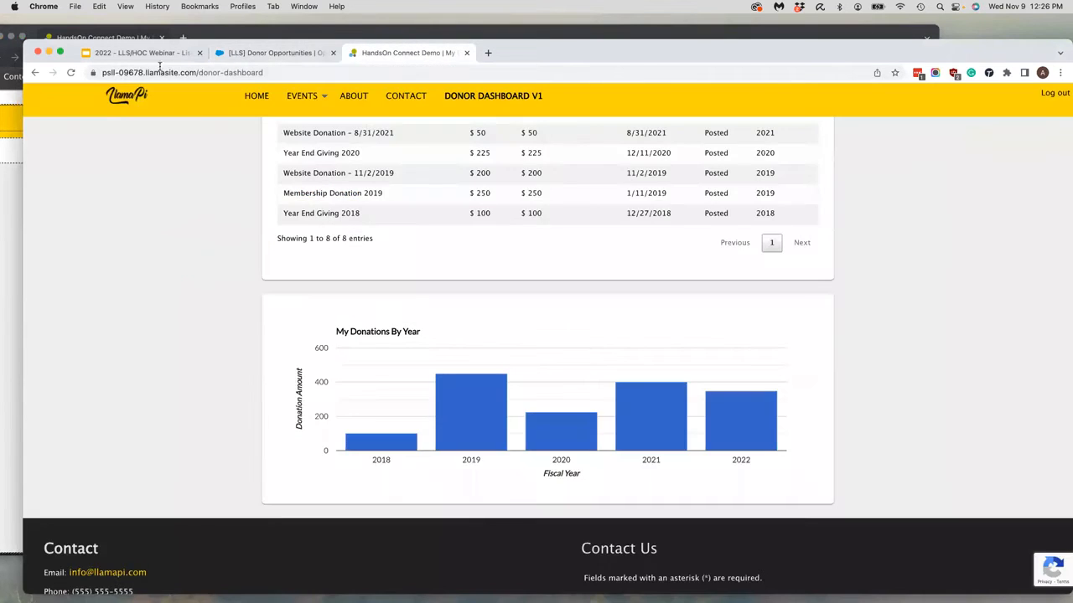
Return to the My Donations Dashboard v2 page and add a new Listing CMS block named "Donation History Chart".
left_click(15, 172)
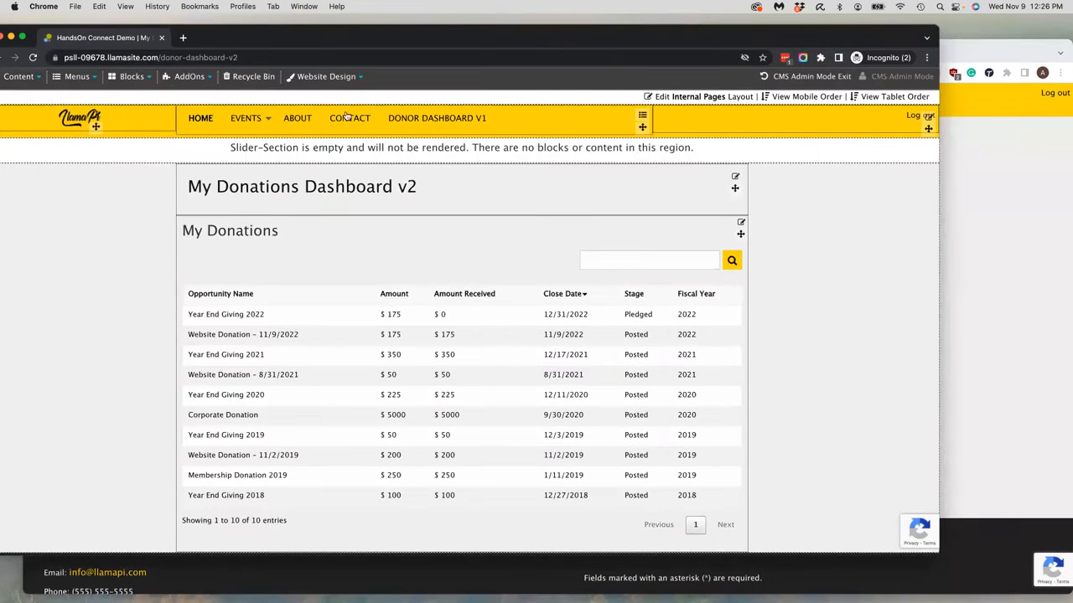
left_click(132, 77)
mouse_move(148, 177)
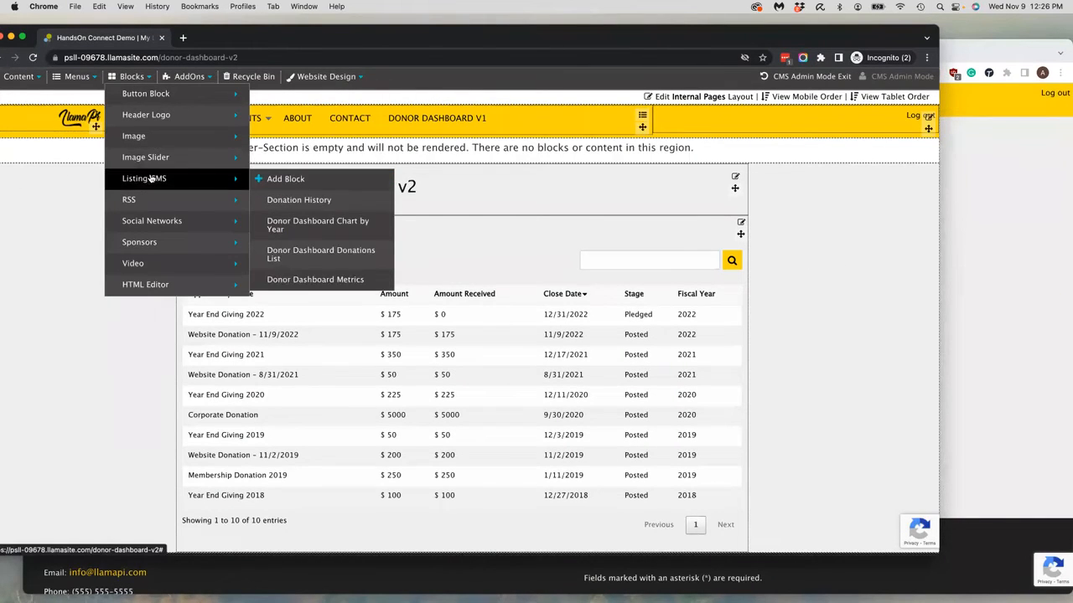
left_click(302, 181)
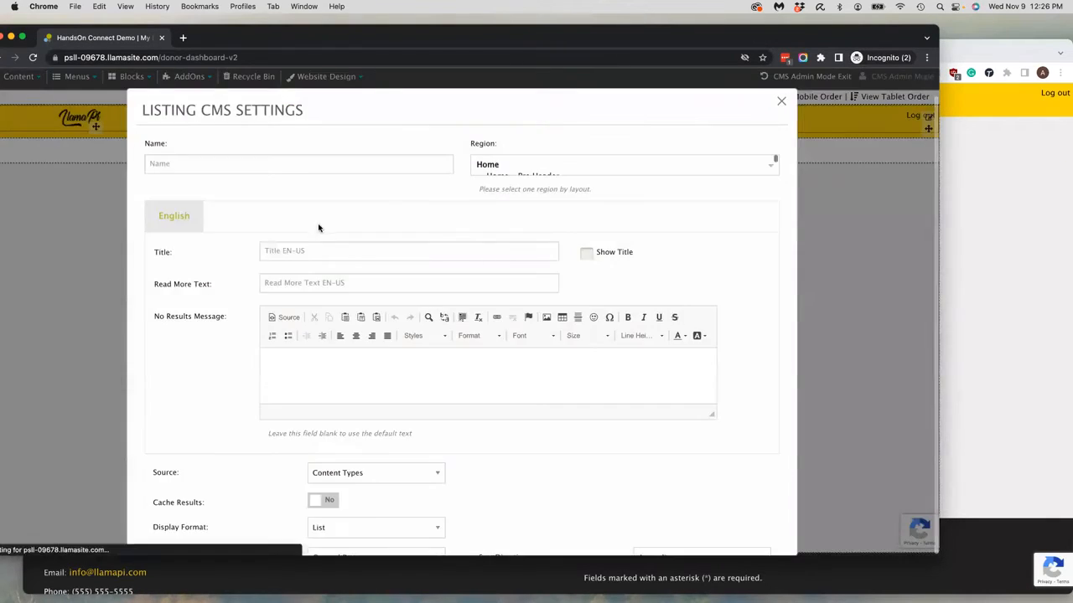
left_click(220, 162)
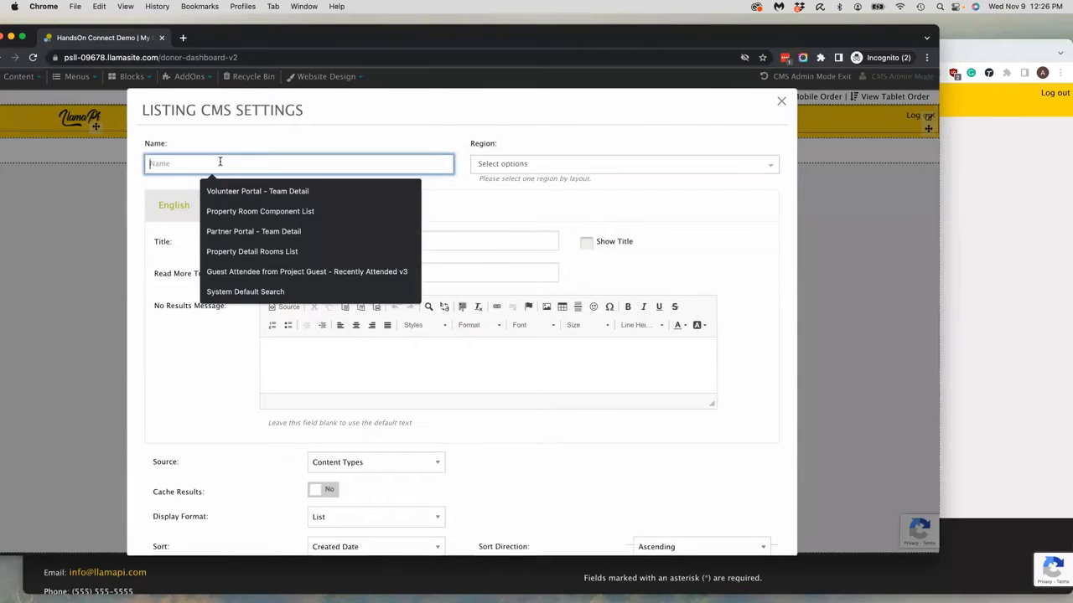
type("Donation History Cha")
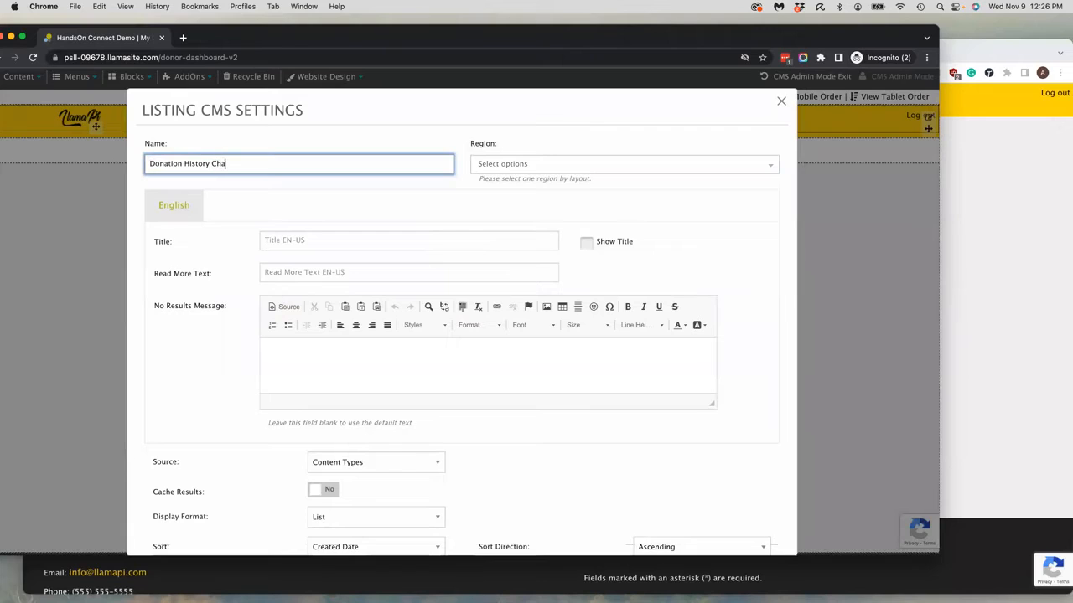
type("rt")
Assign the listing block to the Internal Pages Main Content, Mobile Layout Main Content Region and Tablet Layout Main Content Region.
left_click(538, 167)
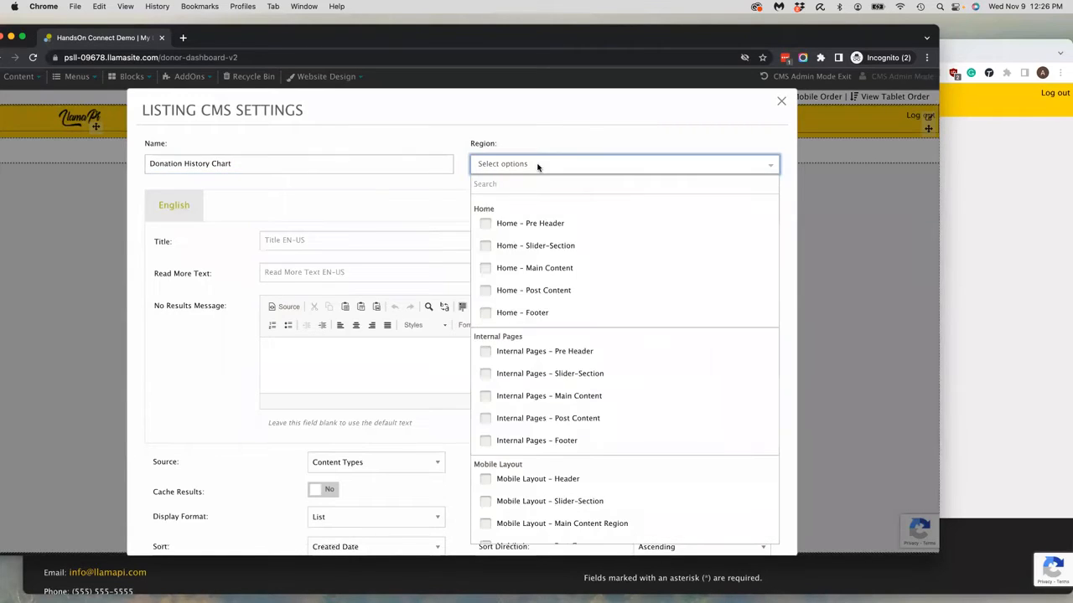
left_click(560, 398)
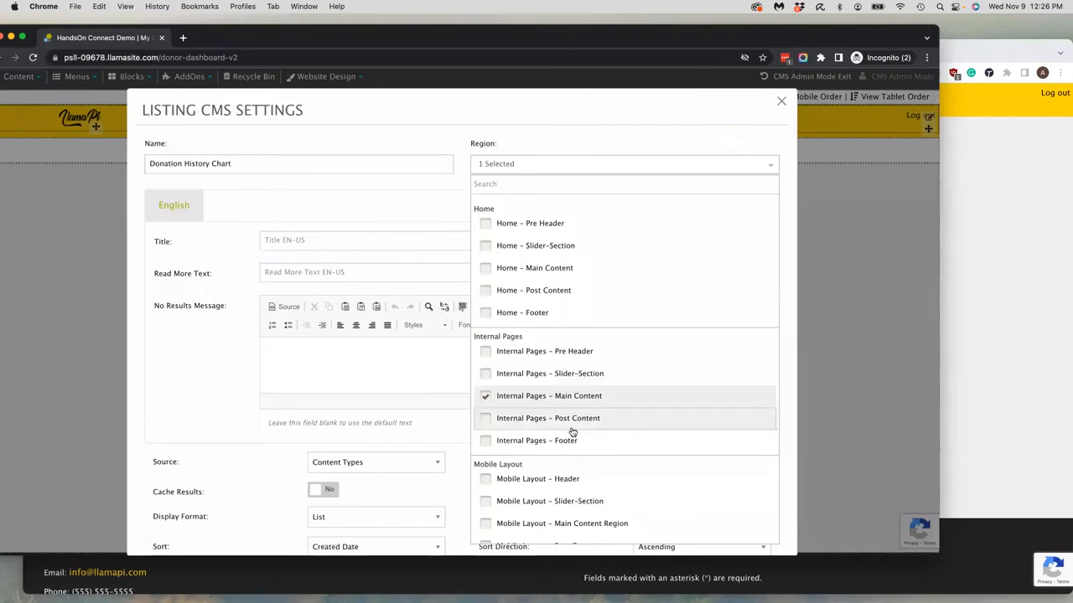
scroll(570, 434, "down", 4)
left_click(567, 356)
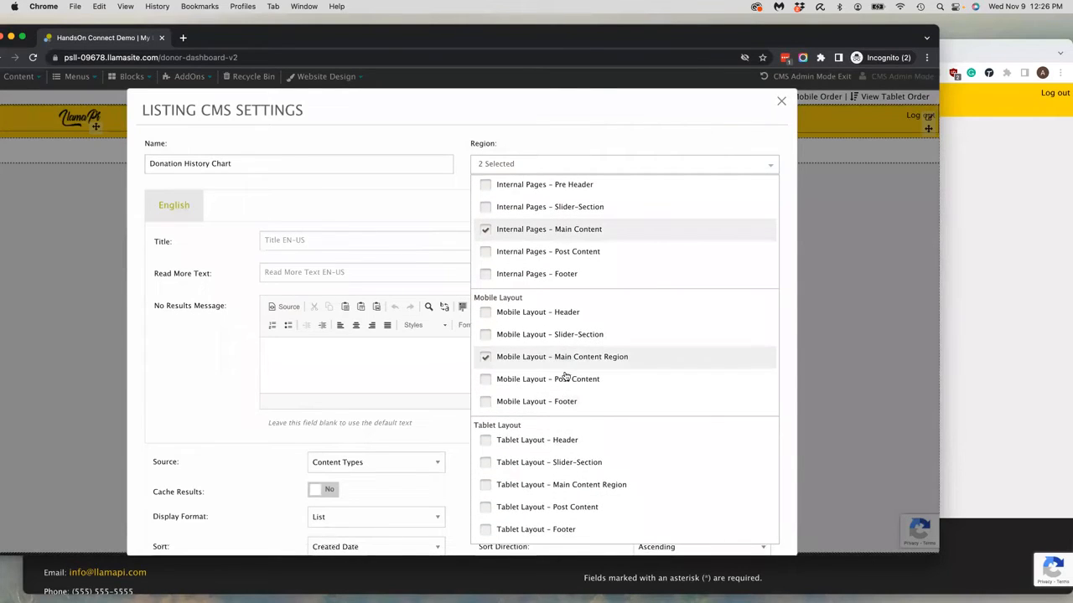
left_click(553, 484)
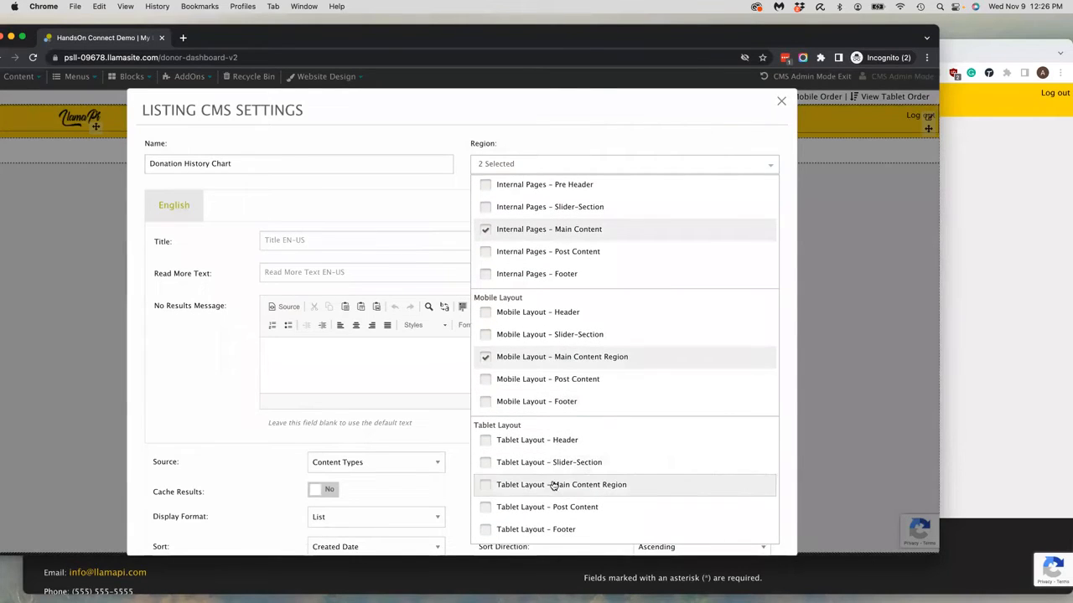
left_click(176, 365)
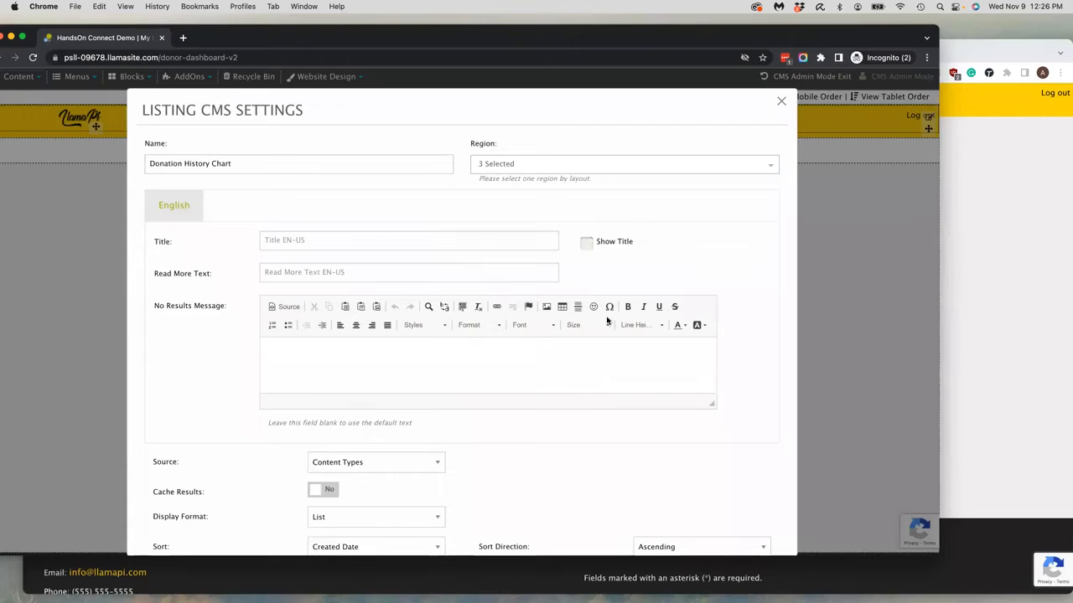
Title the listing block "My Donations By Year" and enable showing the title.
left_click(377, 239)
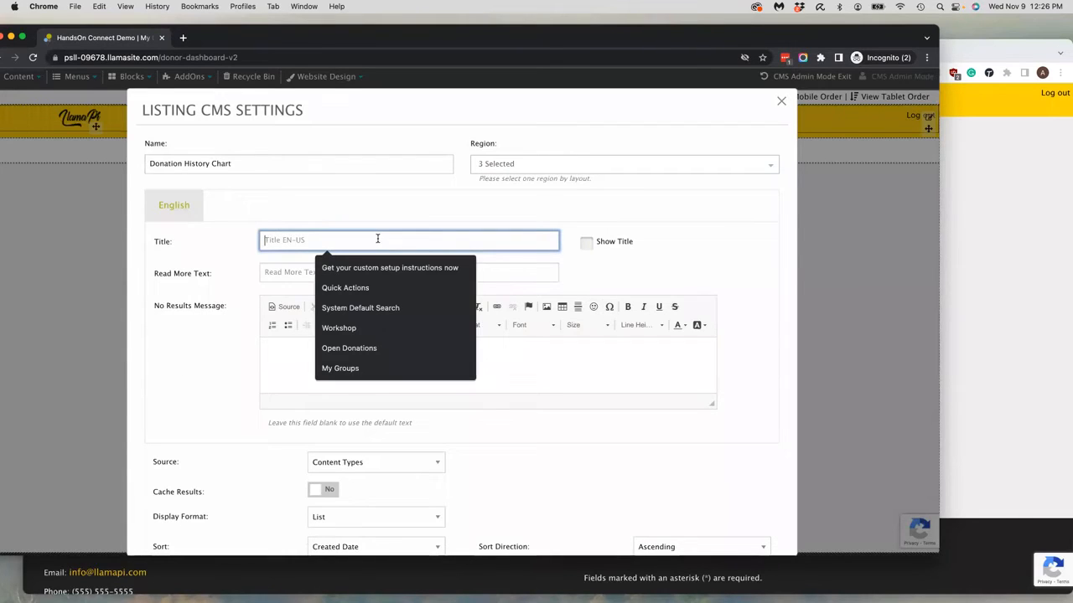
type("My Daonatio")
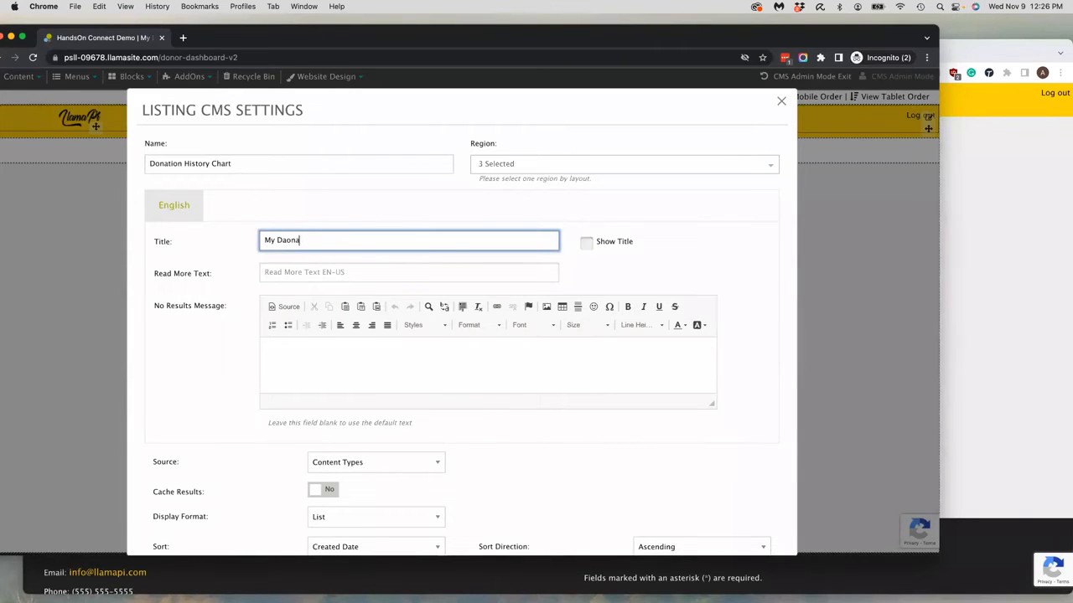
key("BackSpace")
key("BackSpace")
key("BackSpace")
key("BackSpace")
type("ona")
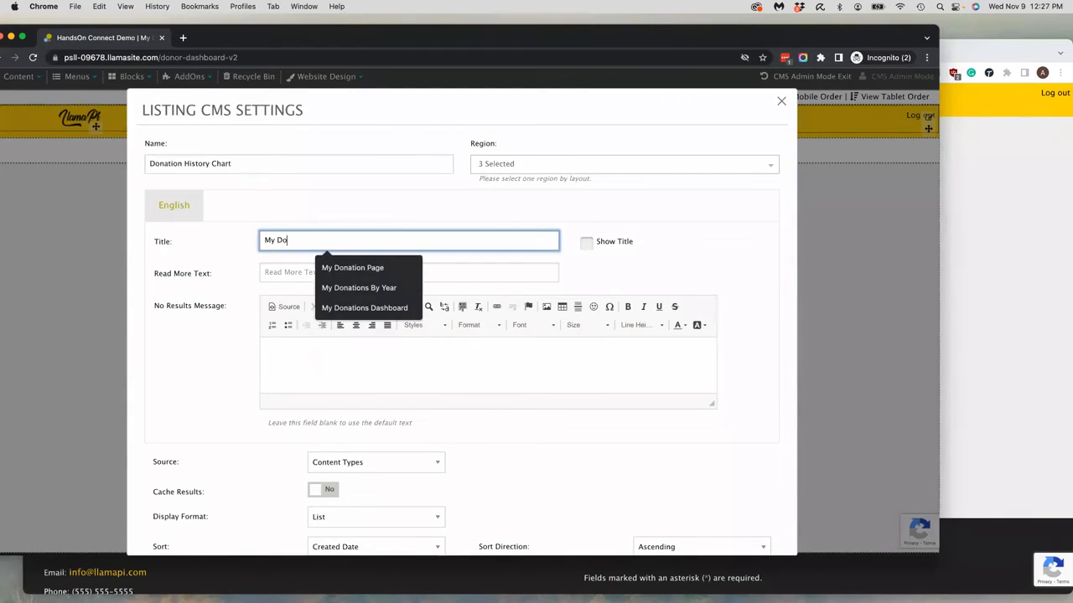
key("Down")
key("Down")
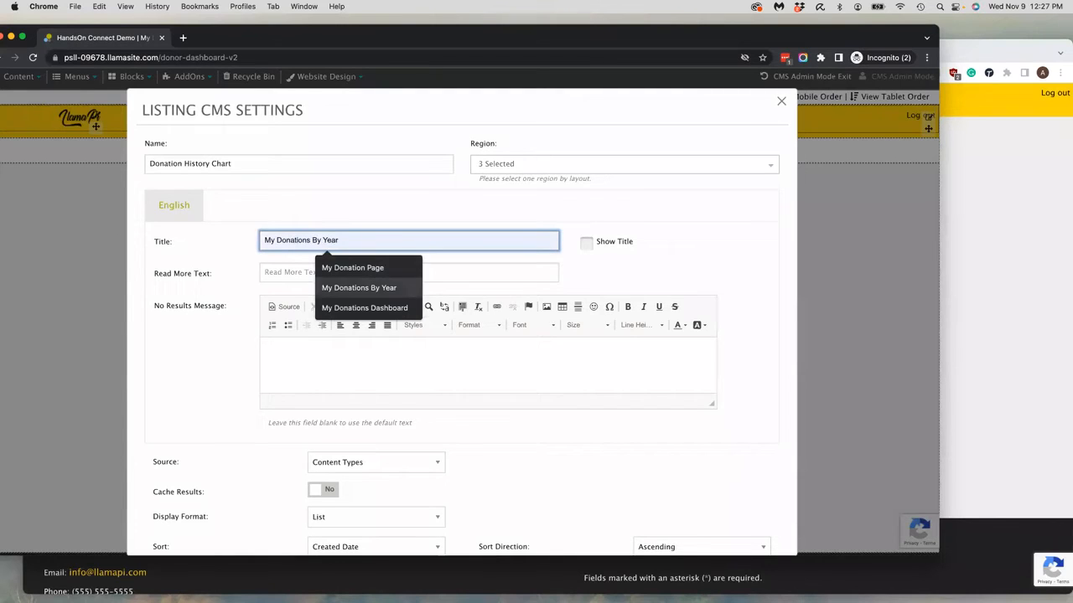
key("Return")
left_click(587, 243)
Set the listing's source to Salesforce Views, using the Opportunity object and the [LLS] Donor Opportunities view.
scroll(553, 363, "down", 5)
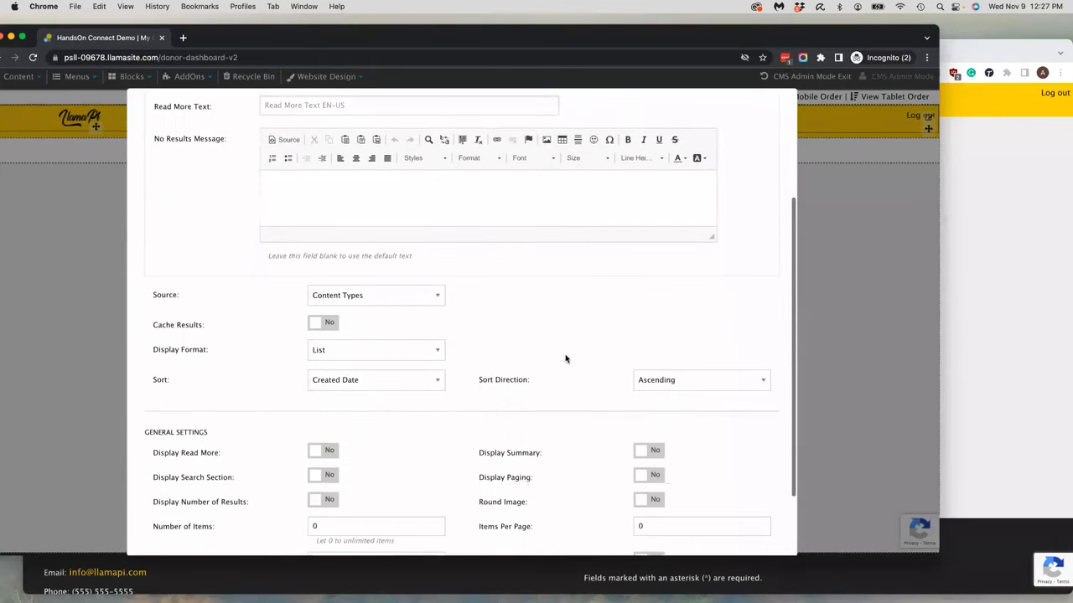
left_click(412, 300)
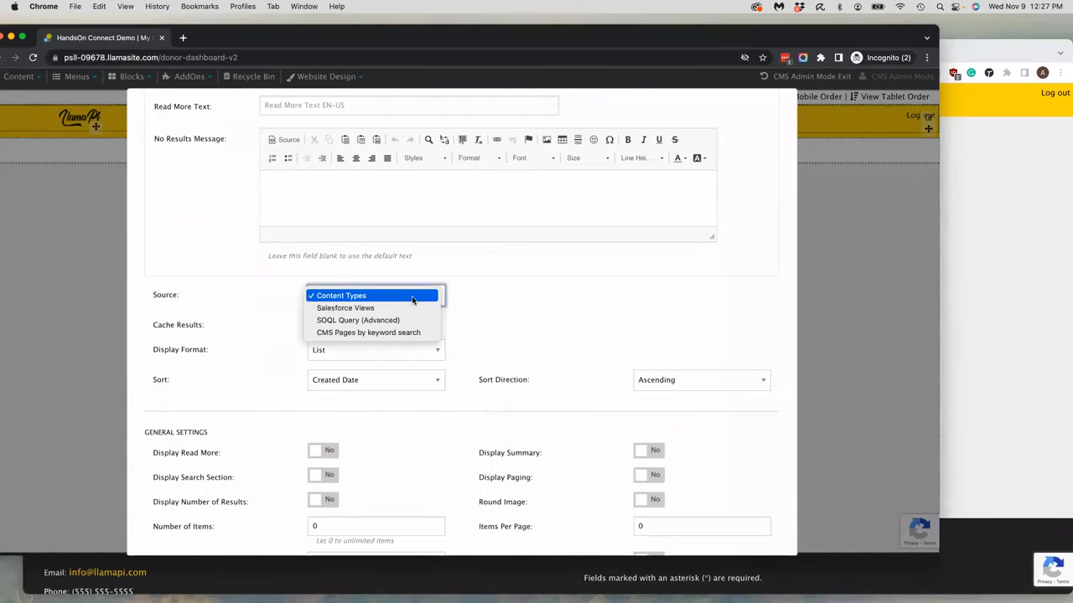
left_click(415, 306)
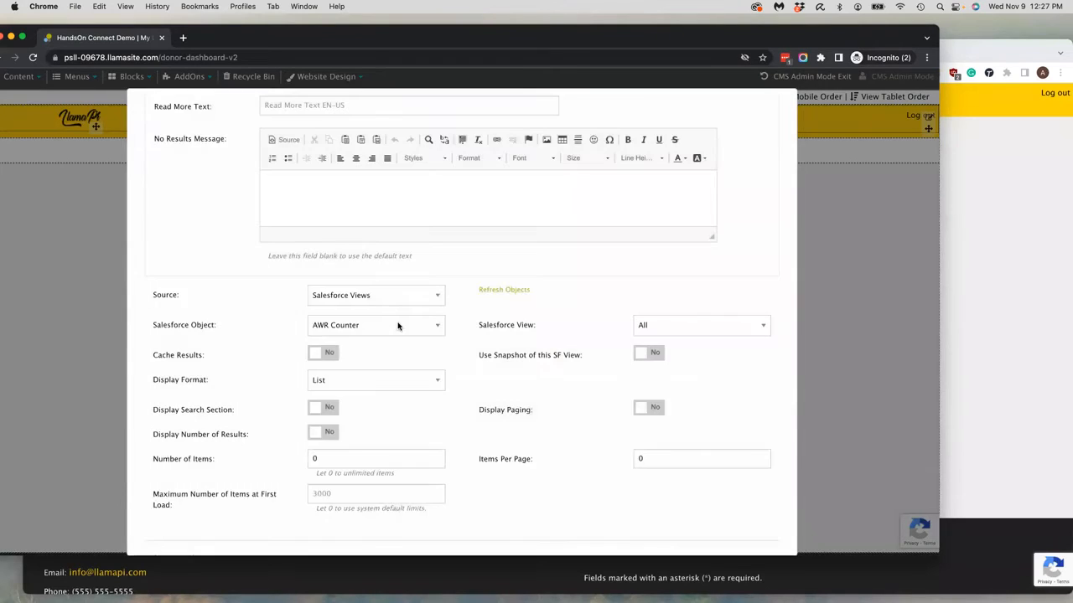
left_click(398, 326)
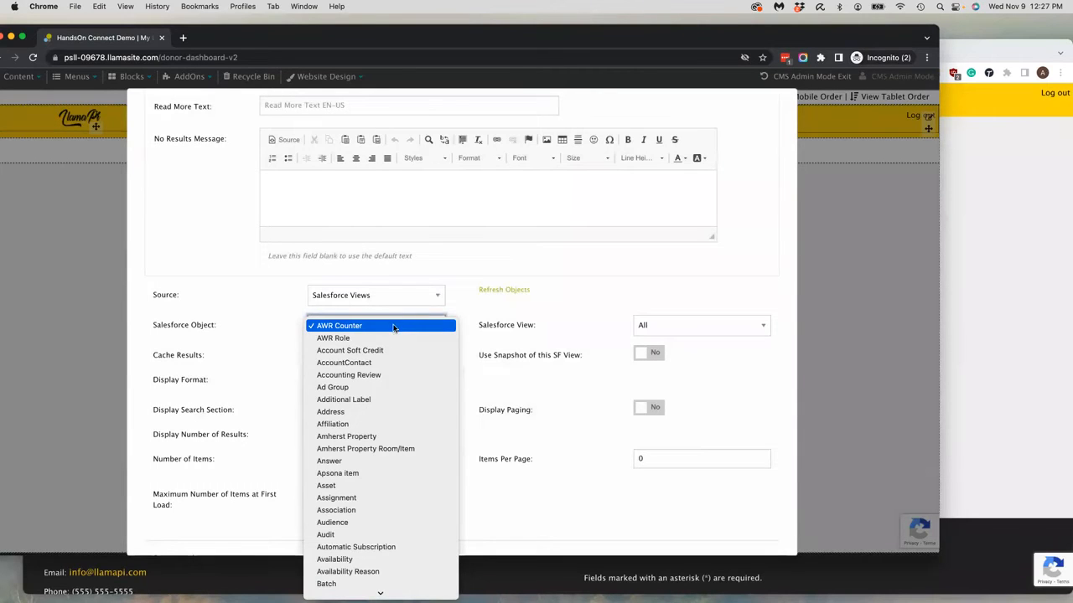
scroll(382, 367, "down", 15)
scroll(380, 369, "down", 10)
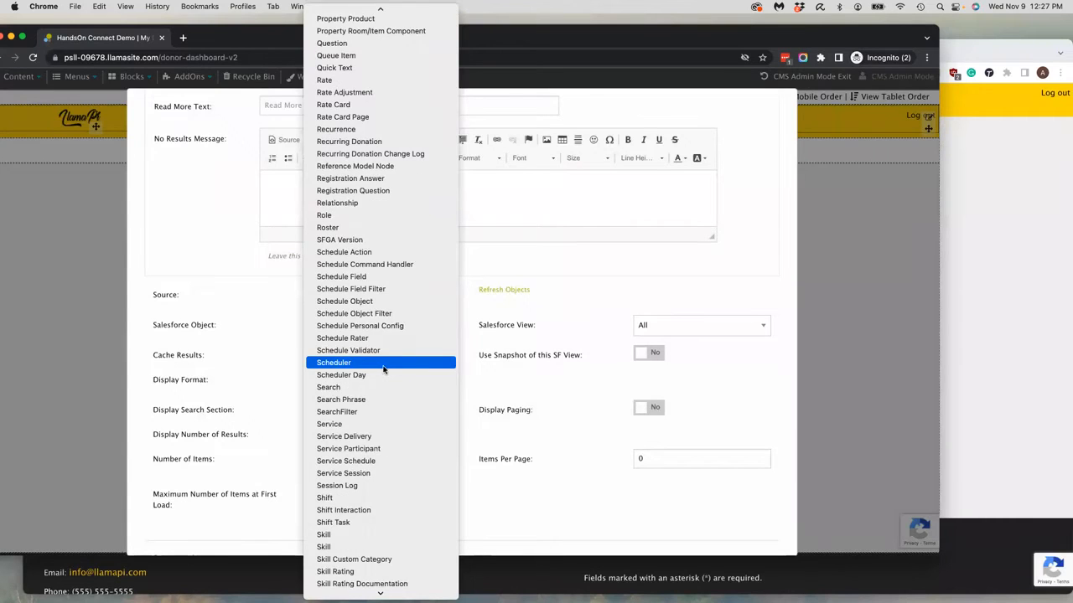
scroll(383, 369, "up", 5)
scroll(383, 369, "down", 2)
scroll(383, 369, "up", 5)
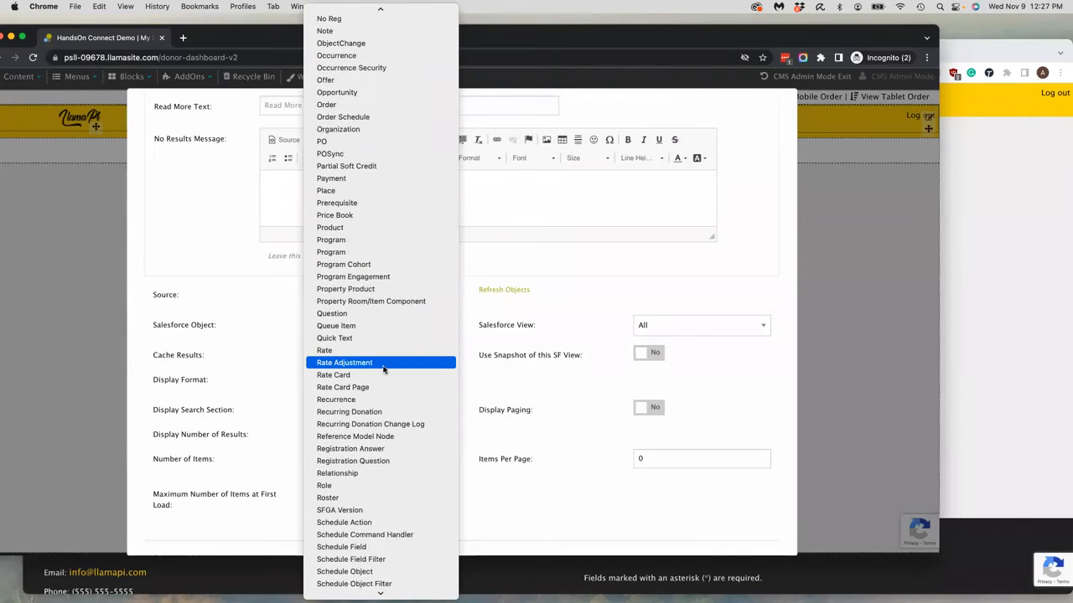
left_click(394, 229)
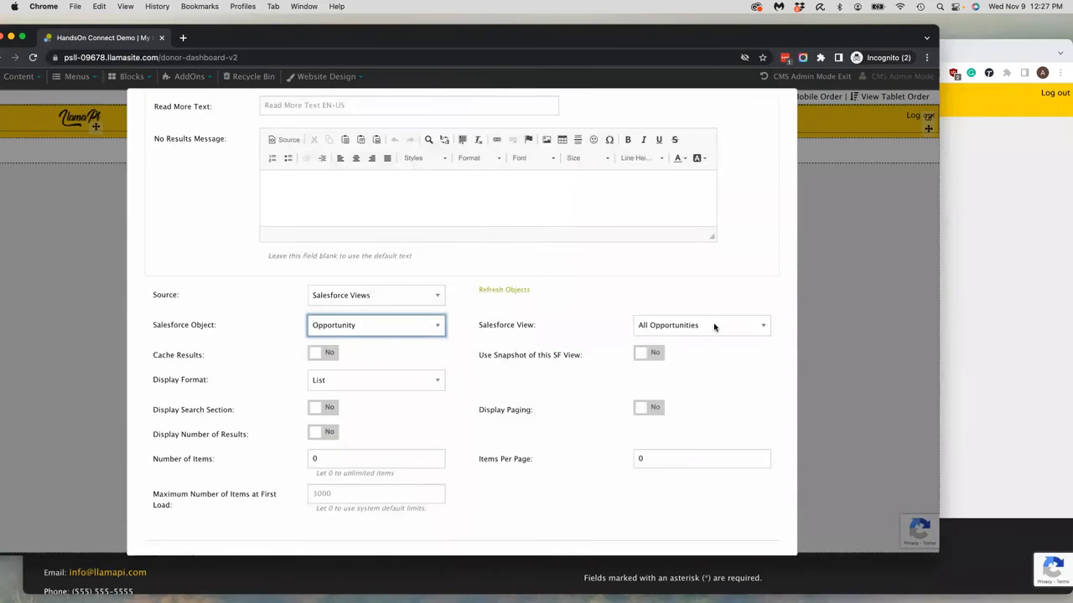
left_click(714, 327)
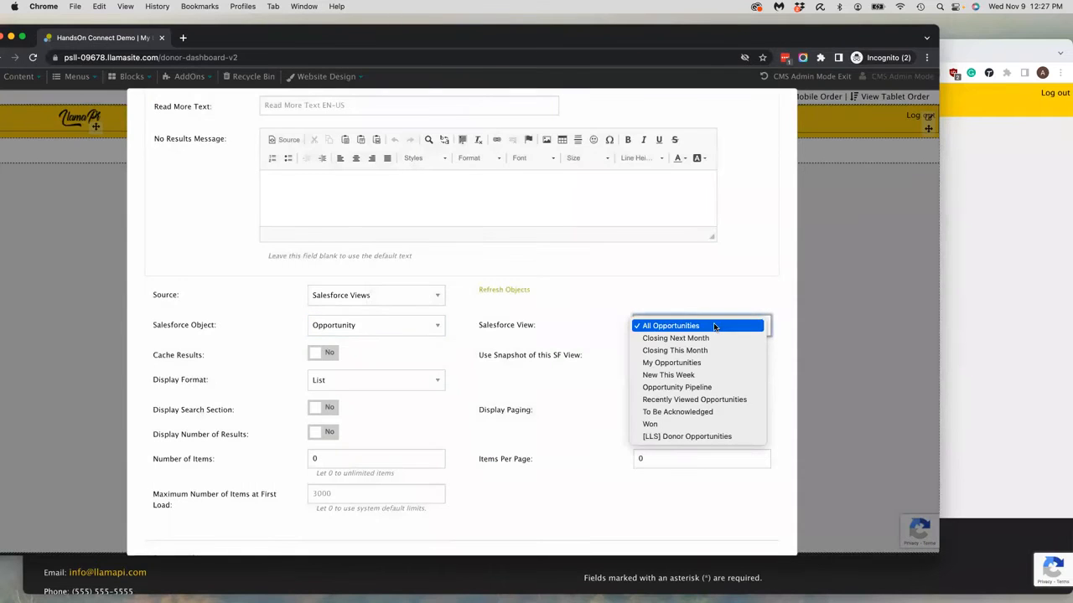
left_click(706, 437)
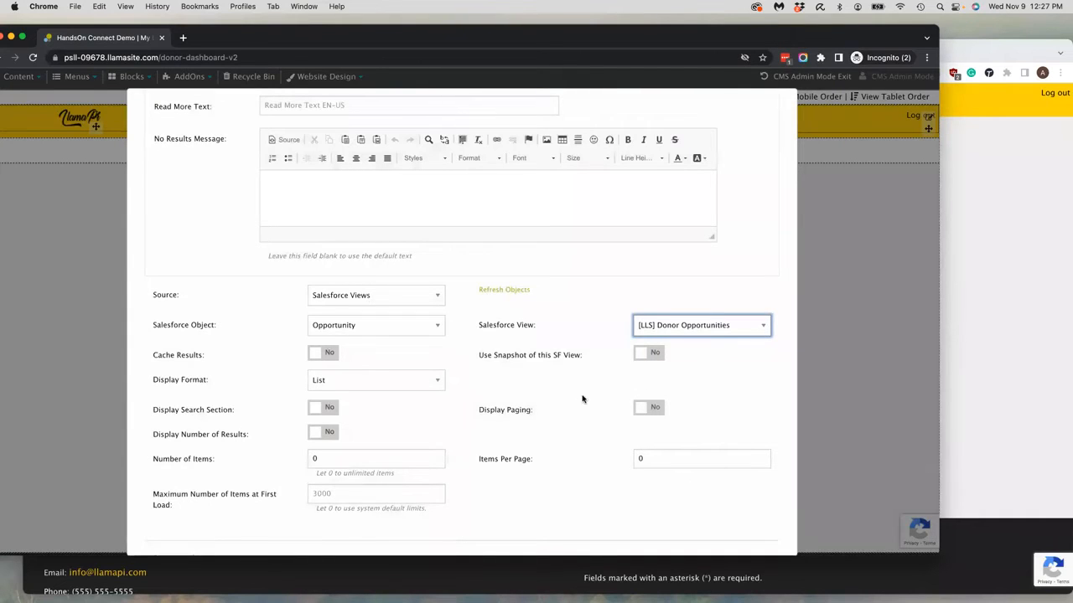
Set the listing's display format to Bar Chart.
scroll(588, 404, "down", 1)
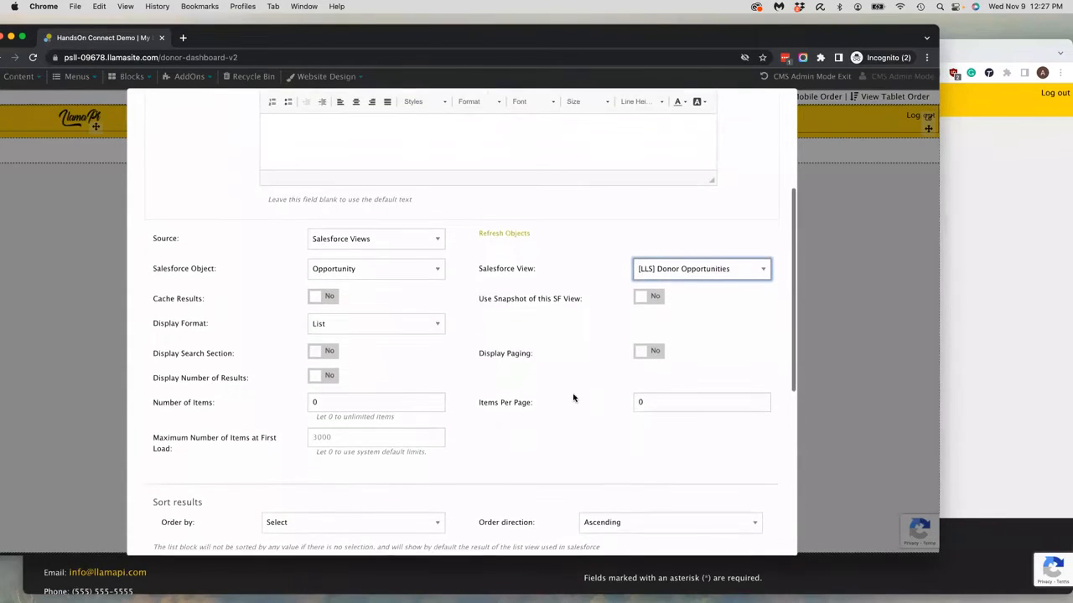
left_click(418, 332)
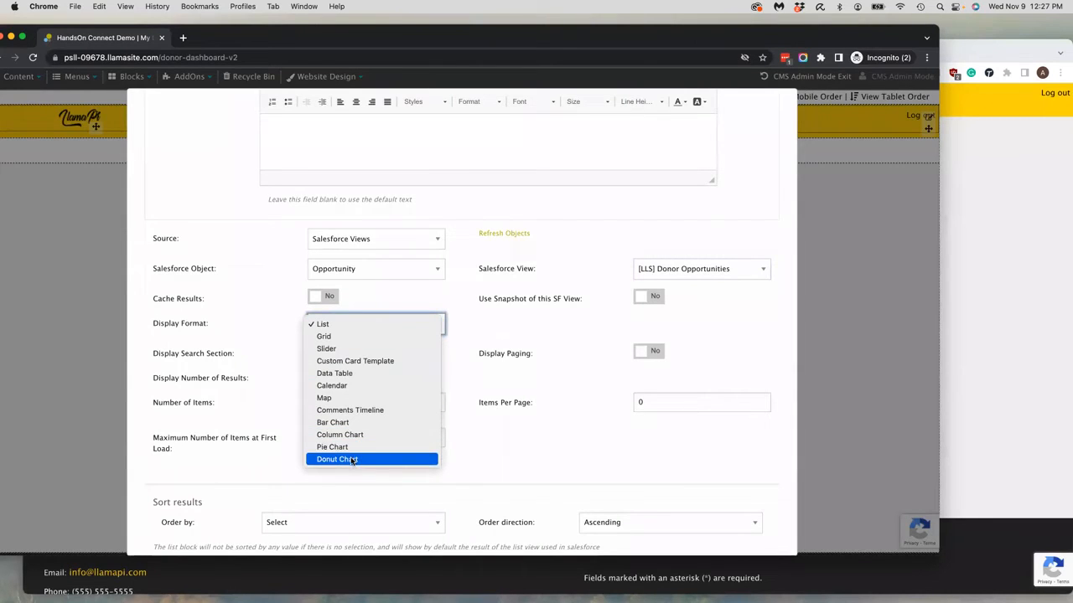
left_click(333, 423)
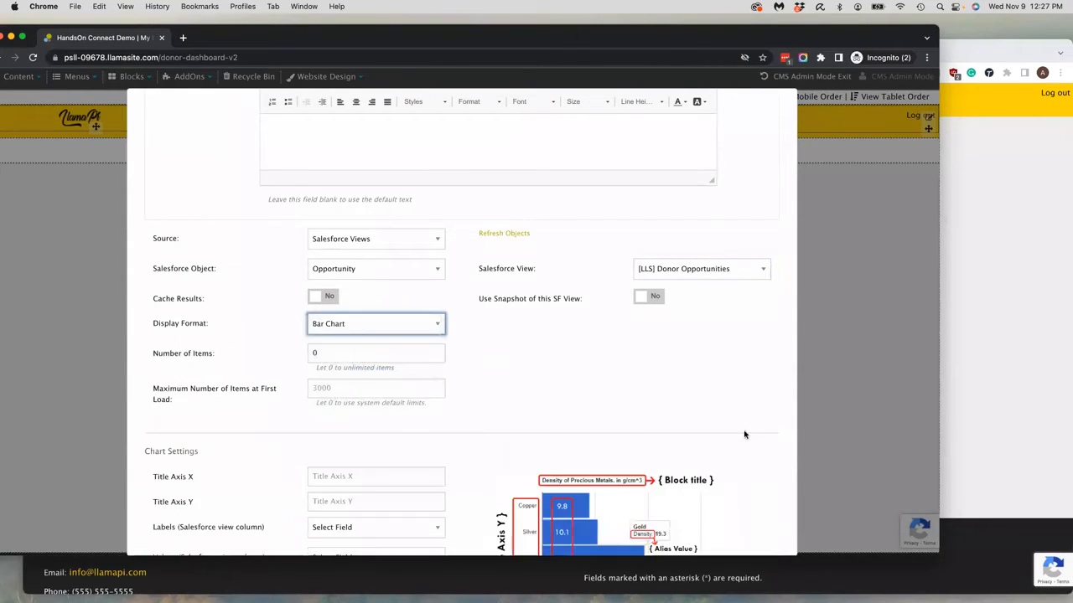
Use Amount Paid (Number) for the chart's values and Fiscal Year for its labels.
scroll(634, 400, "down", 3)
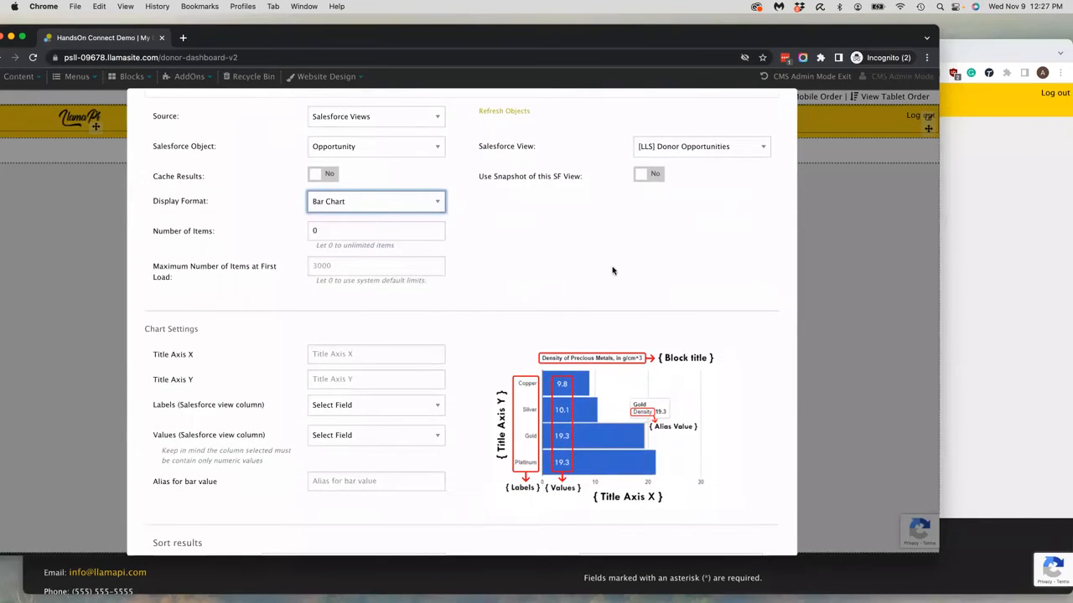
scroll(612, 272, "down", 1)
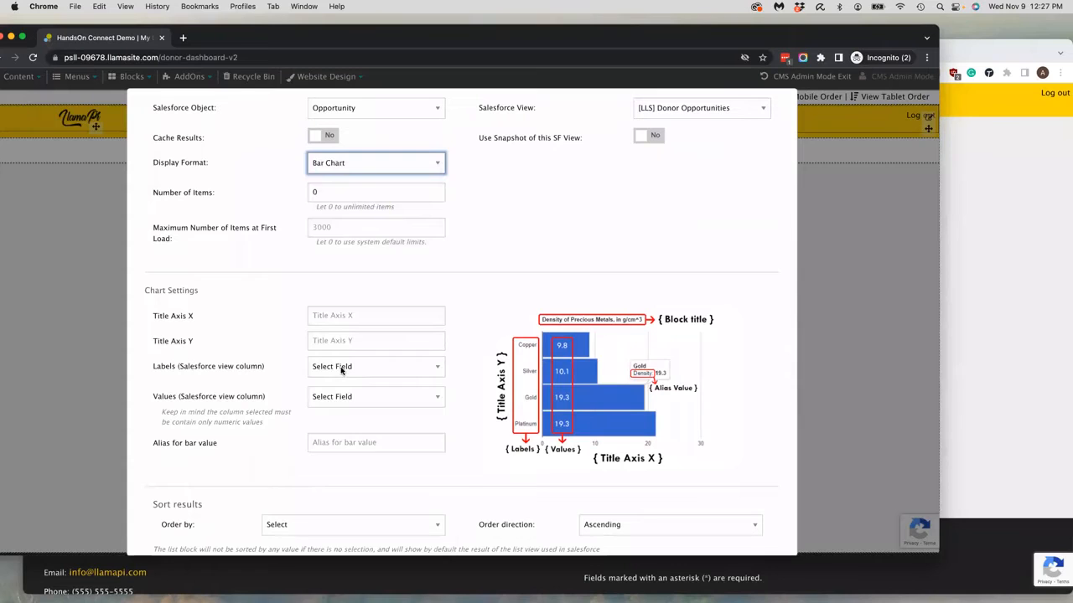
left_click(340, 370)
left_click(272, 343)
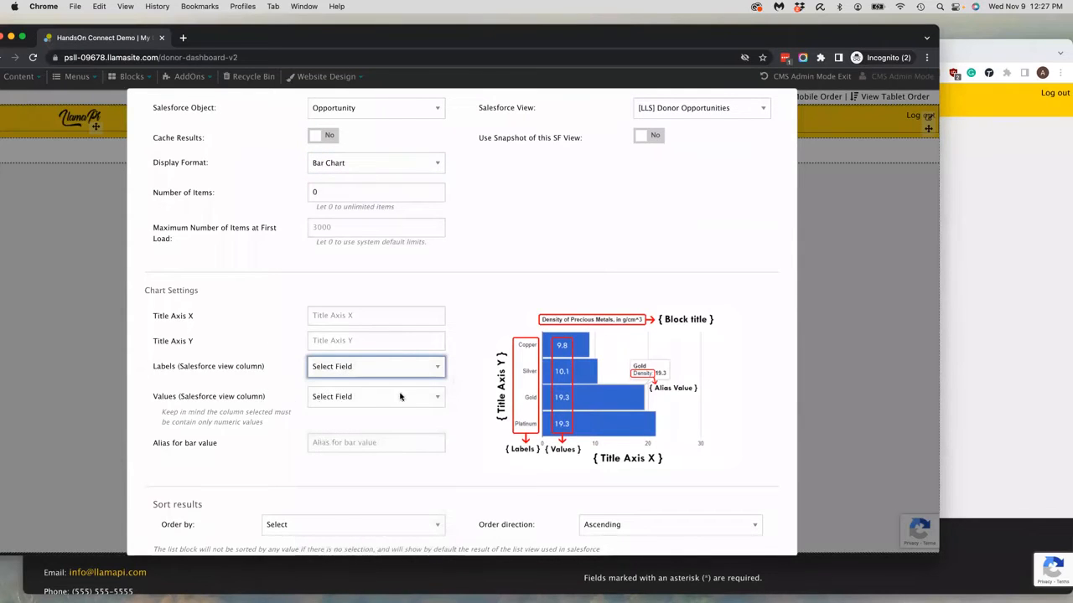
left_click(360, 400)
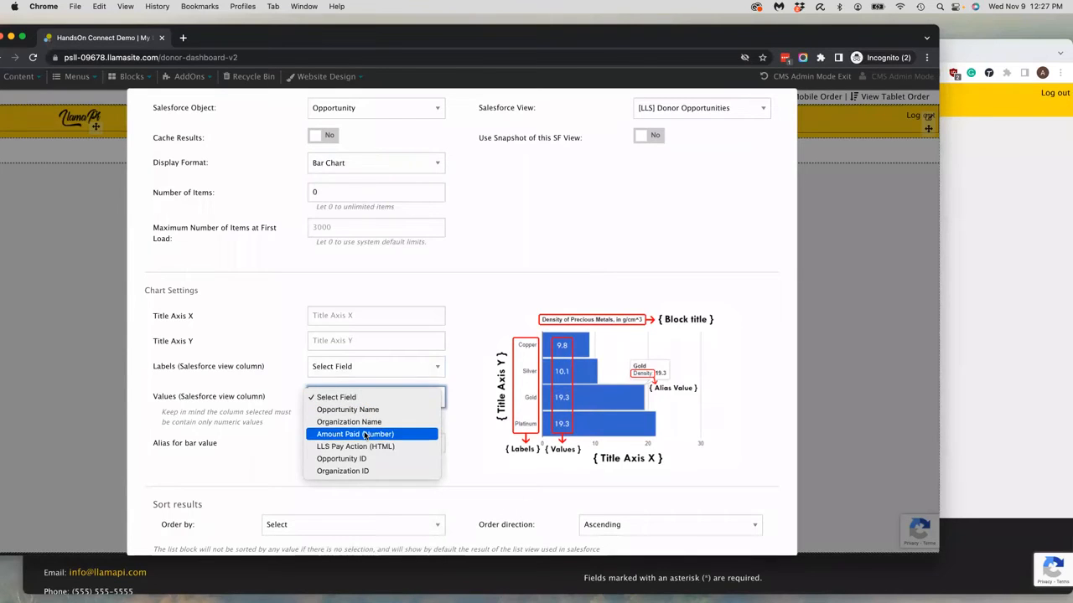
left_click(367, 434)
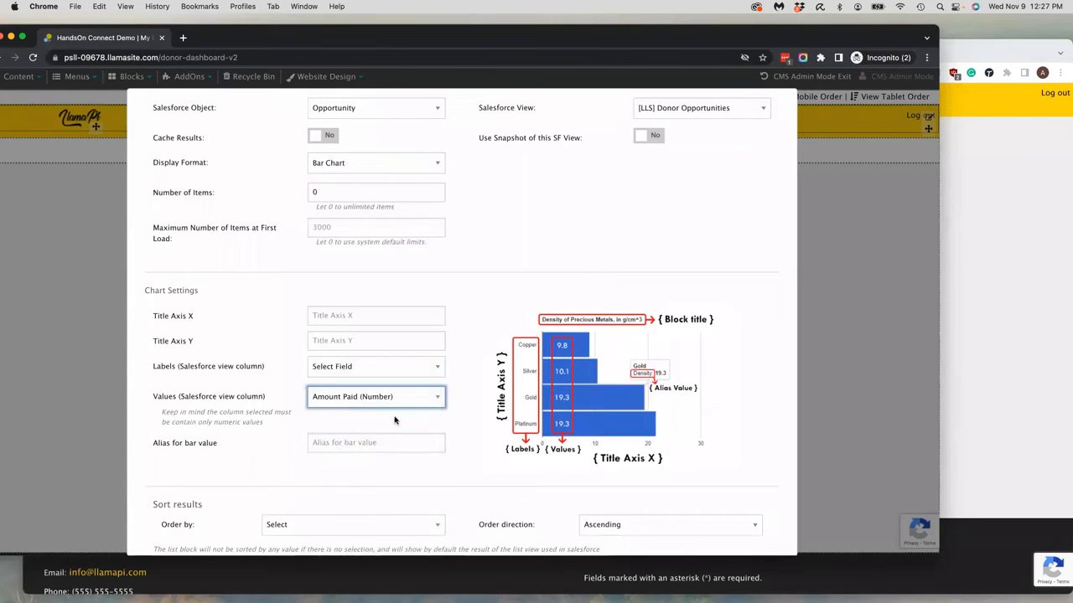
left_click(395, 373)
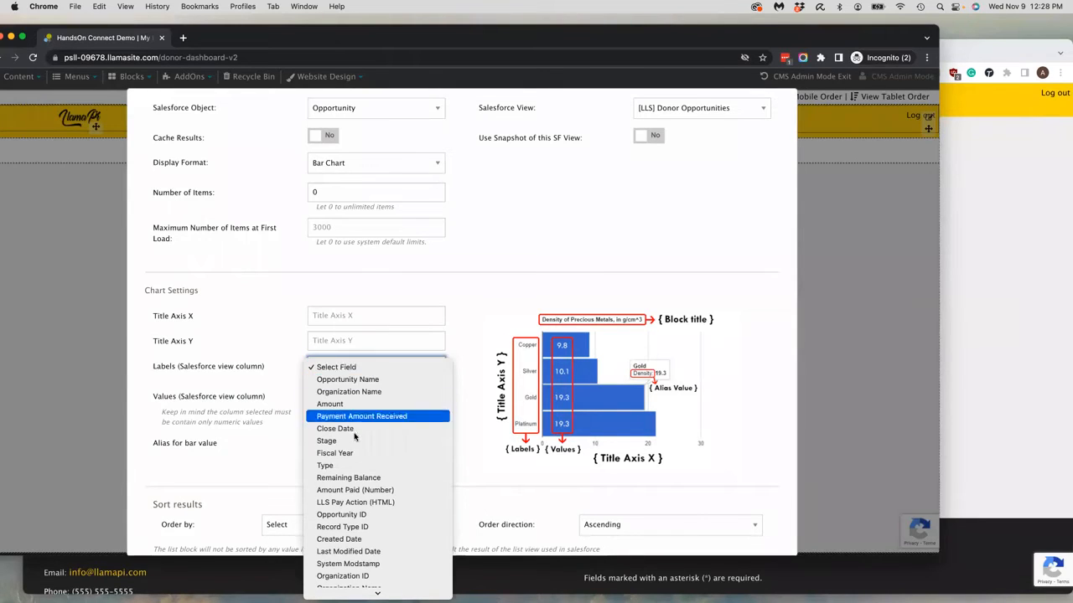
left_click(352, 454)
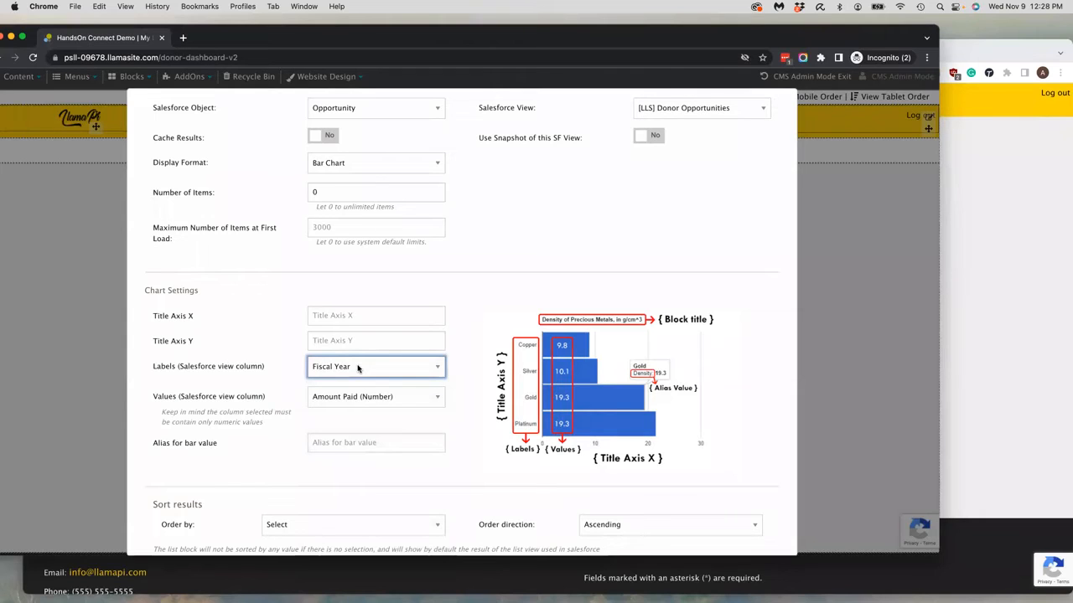
left_click(259, 446)
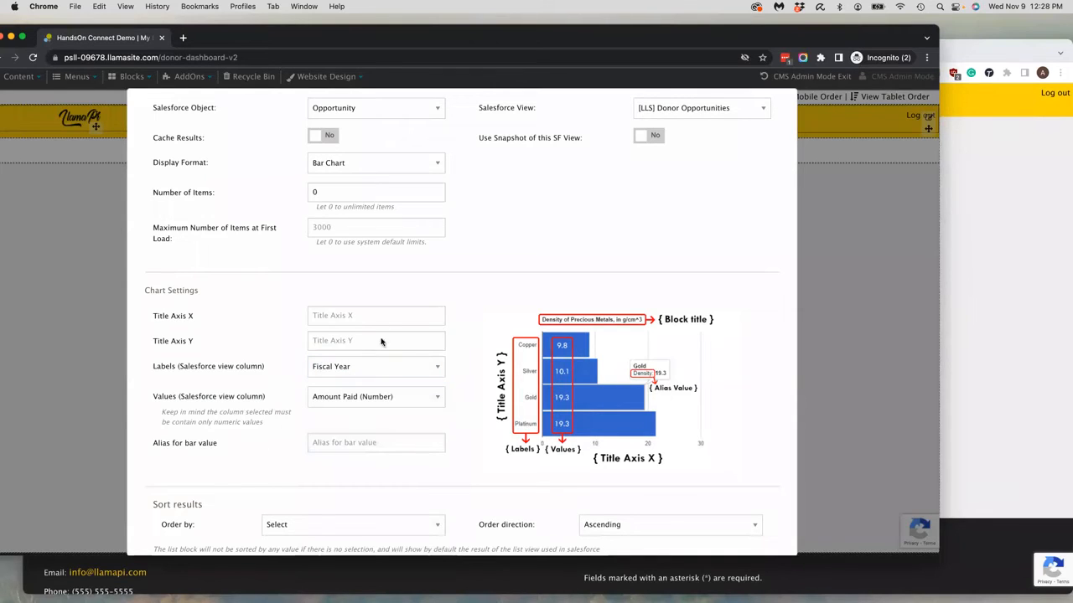
Title the chart's X axis "Program Year" and its Y axis "Donation".
left_click(368, 319)
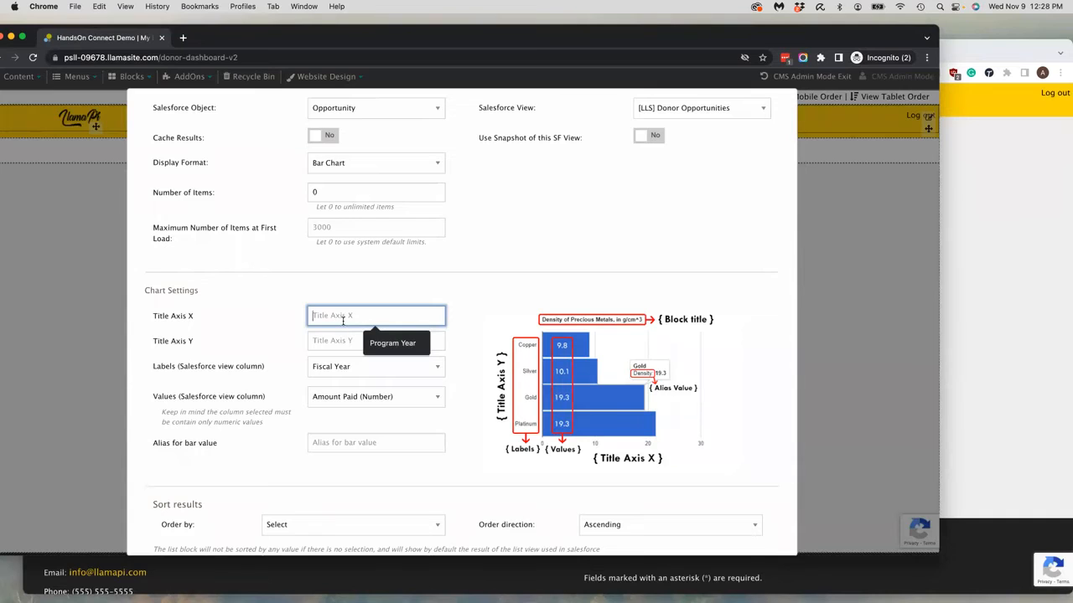
left_click(392, 343)
left_click(361, 341)
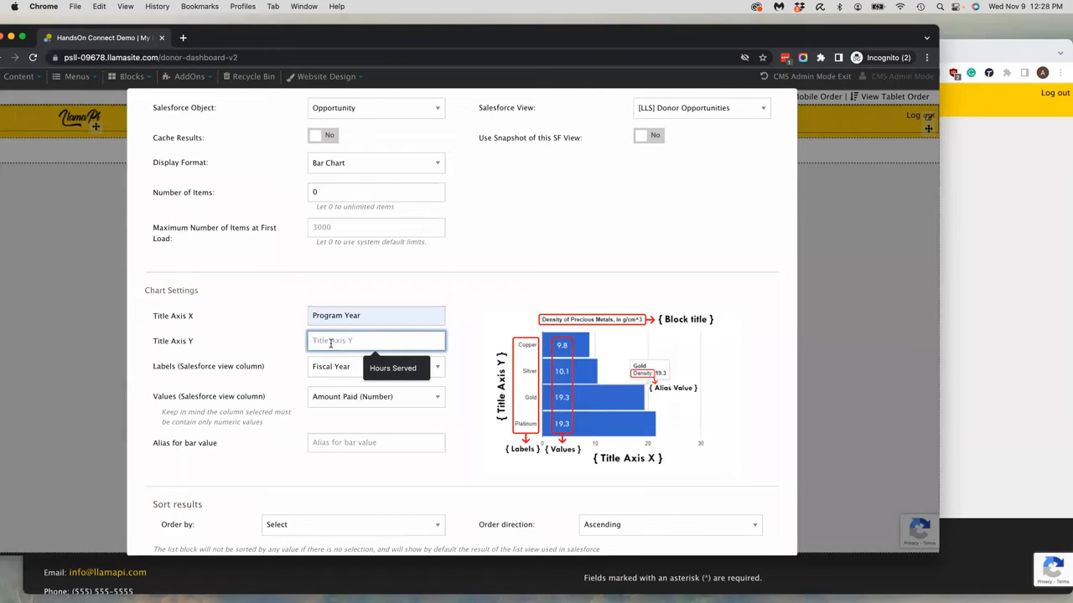
type("Amount")
key("BackSpace")
key("BackSpace")
key("BackSpace")
type("Donation")
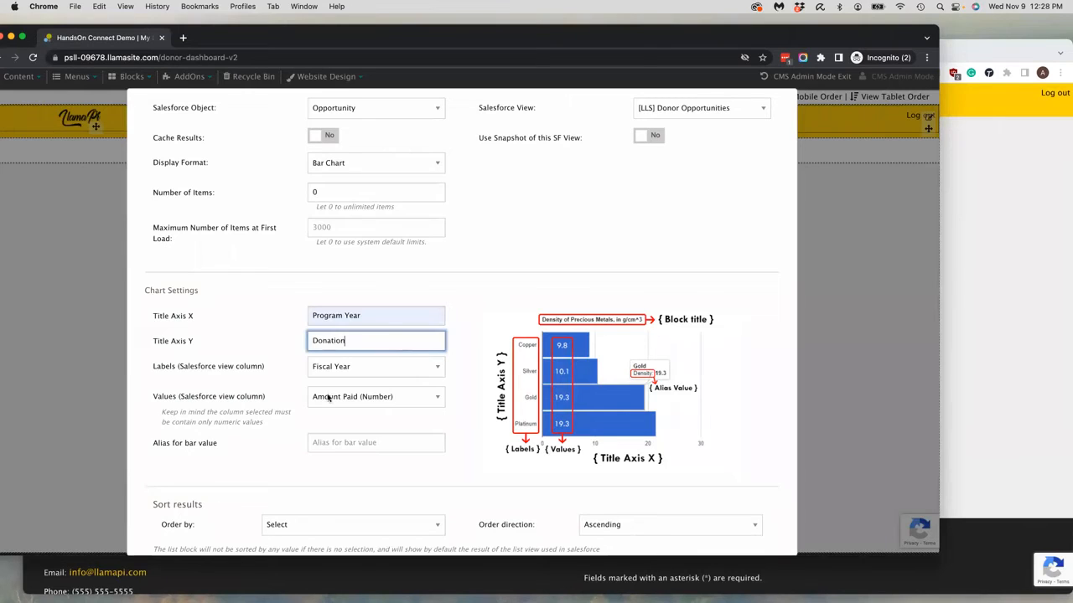
left_click(299, 434)
Limit the listing block's visibility in its advanced settings to the current page's relative URL, /donor-dashboard-v2.
scroll(432, 456, "down", 5)
scroll(431, 456, "down", 5)
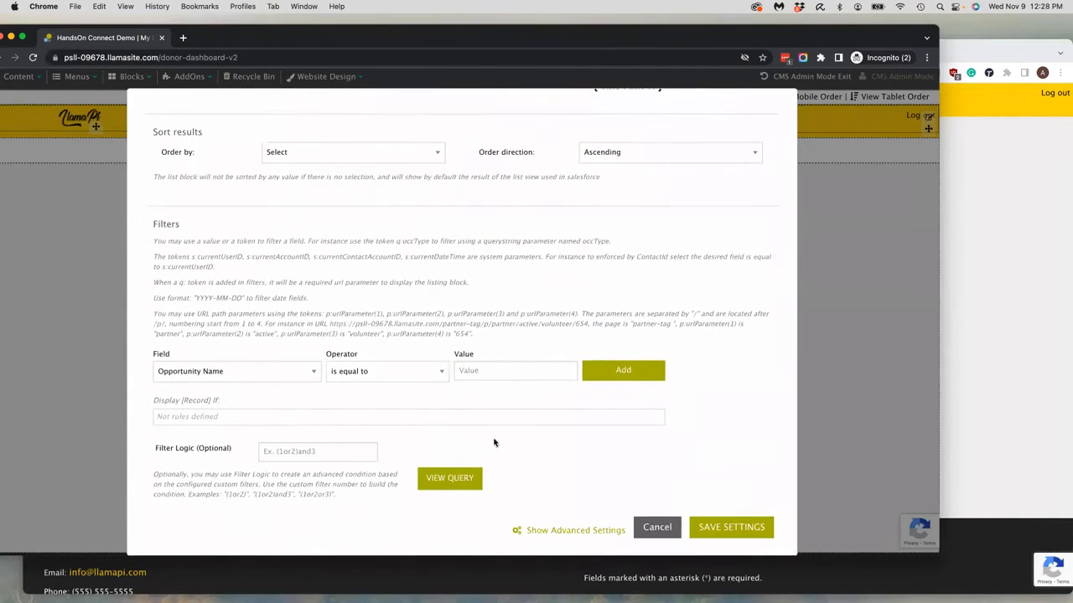
left_click(544, 533)
scroll(545, 530, "down", 3)
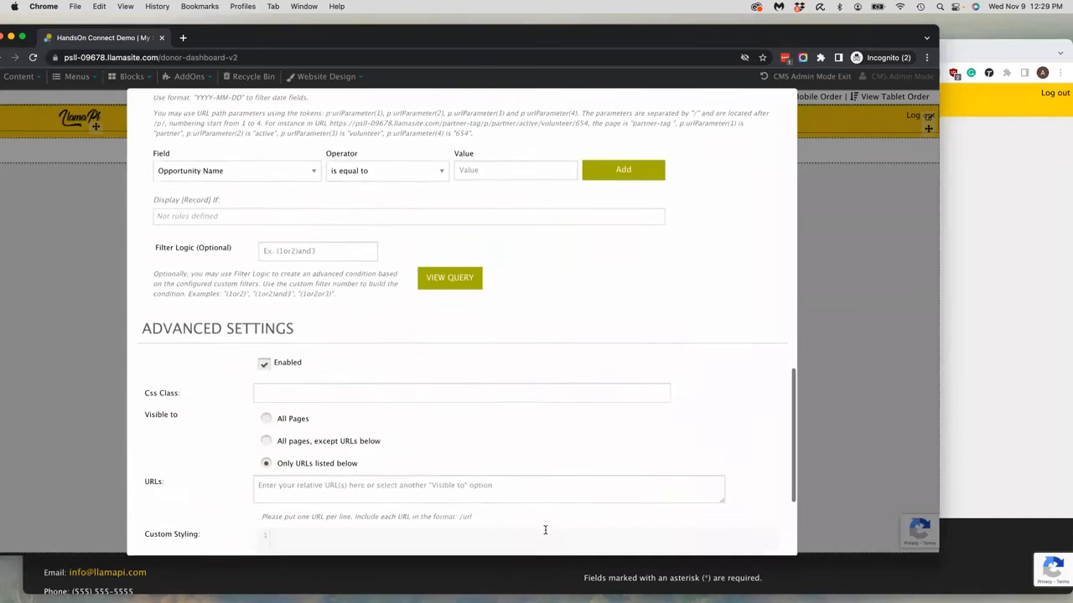
left_click(156, 58)
left_click_drag(156, 58, 265, 58)
key("super+c")
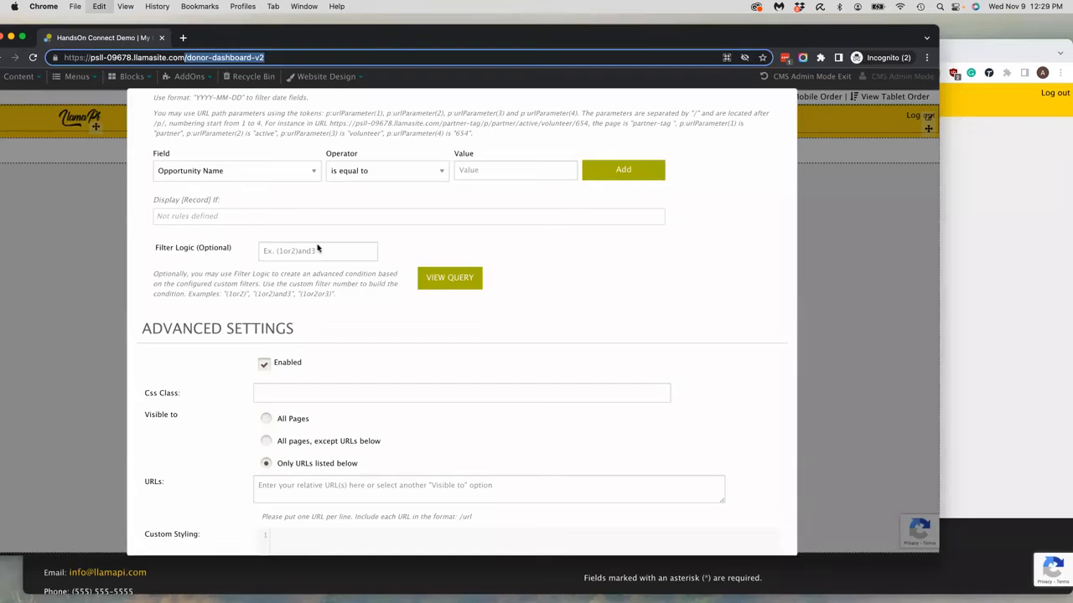
left_click(304, 493)
key("super+v")
Review the My Donations By Year listing's configuration and save its settings.
scroll(494, 425, "up", 1)
scroll(493, 425, "up", 10)
scroll(491, 434, "down", 8)
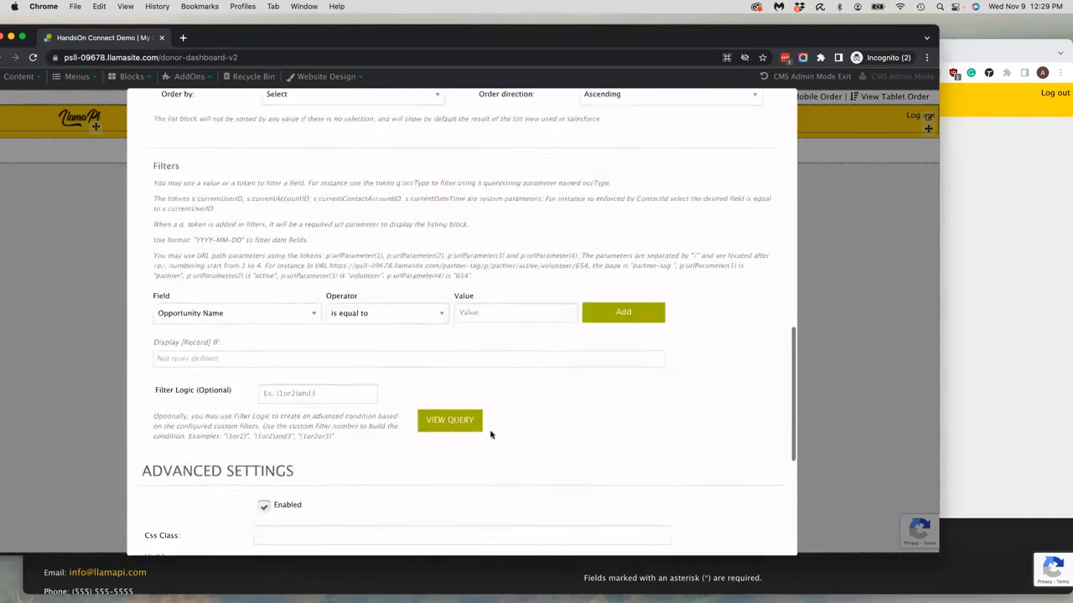
scroll(491, 435, "down", 5)
left_click(734, 527)
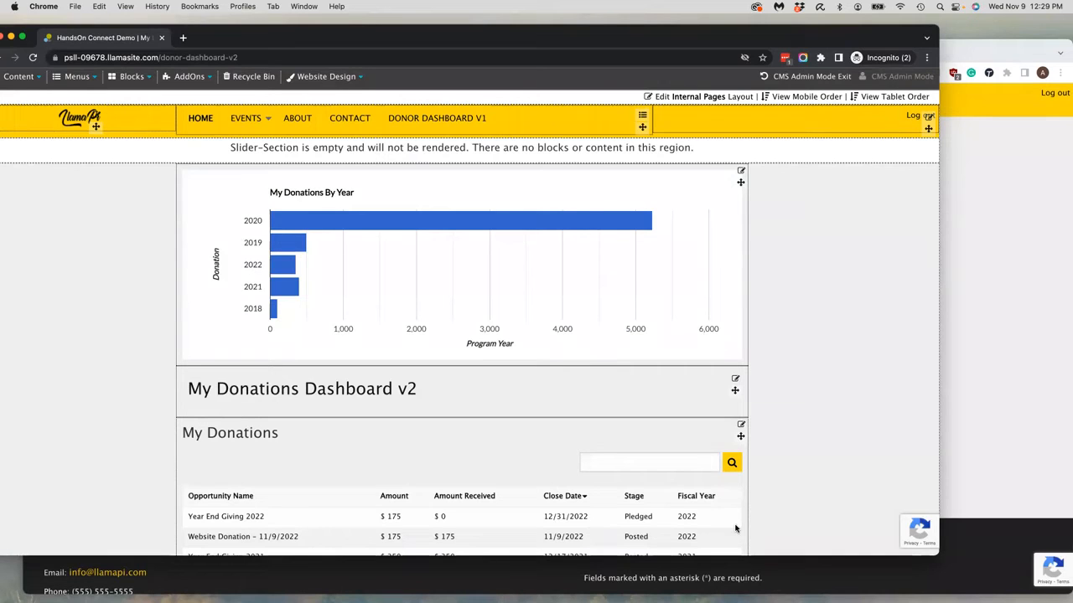
Change the My Donations By Year listing's display format to Column Chart and save the block.
left_click(741, 175)
scroll(555, 432, "down", 5)
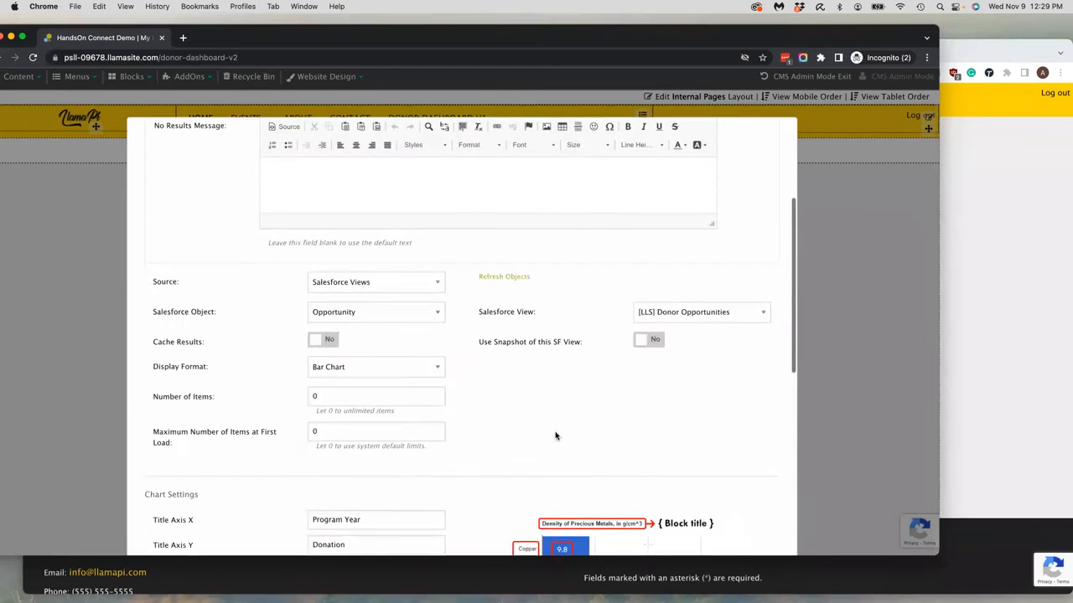
left_click(407, 370)
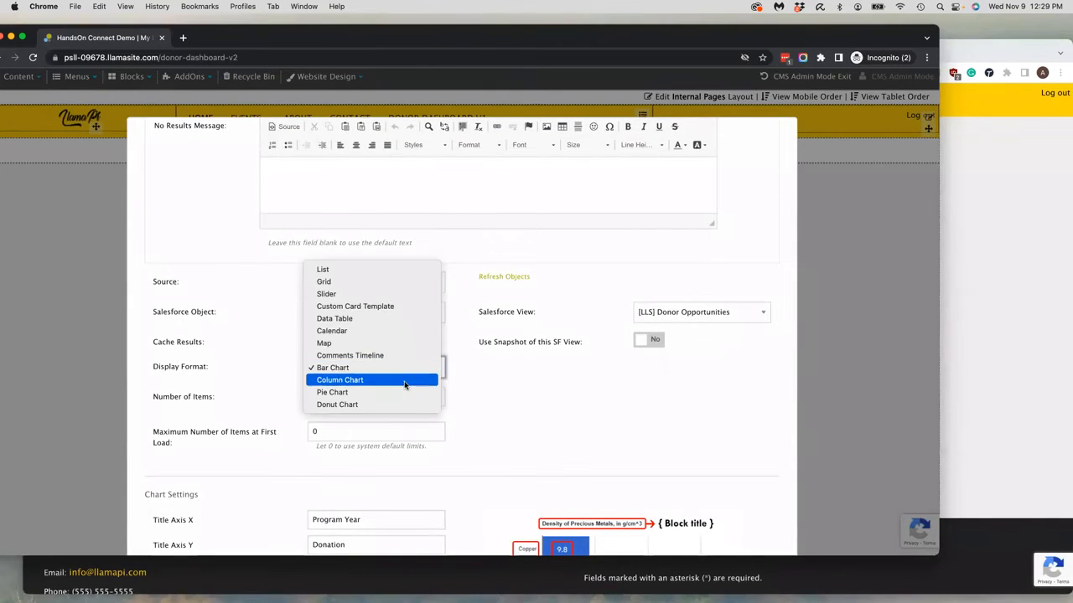
left_click(404, 383)
scroll(583, 415, "down", 10)
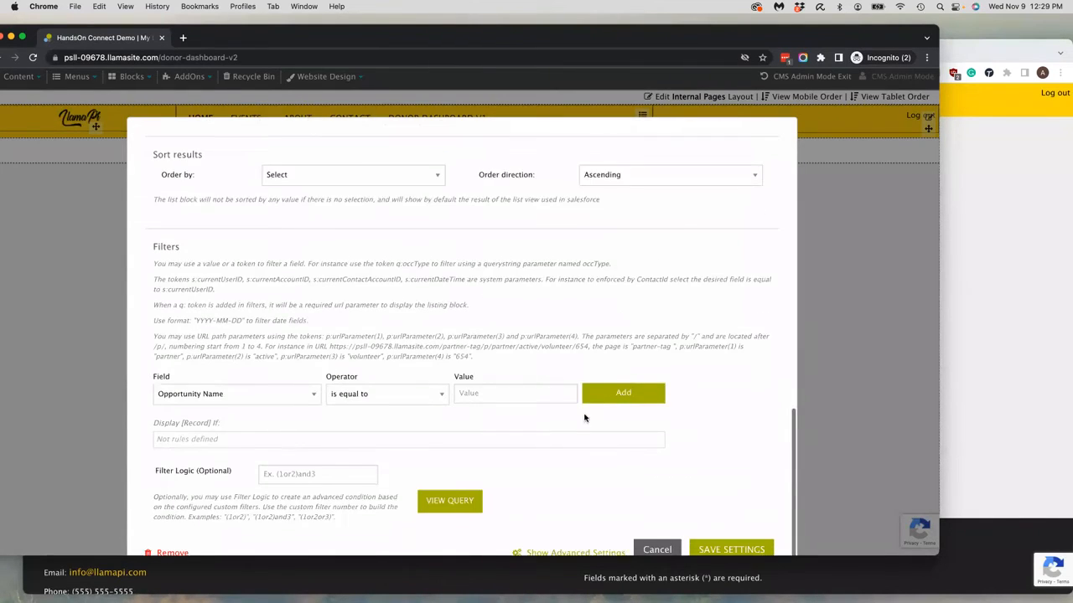
left_click(723, 547)
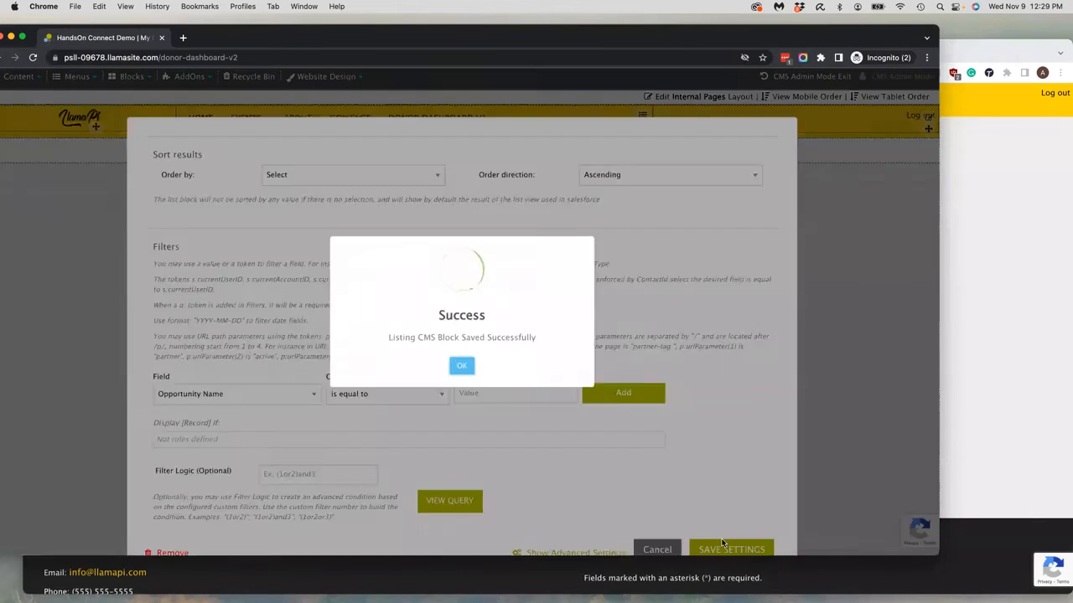
left_click(463, 367)
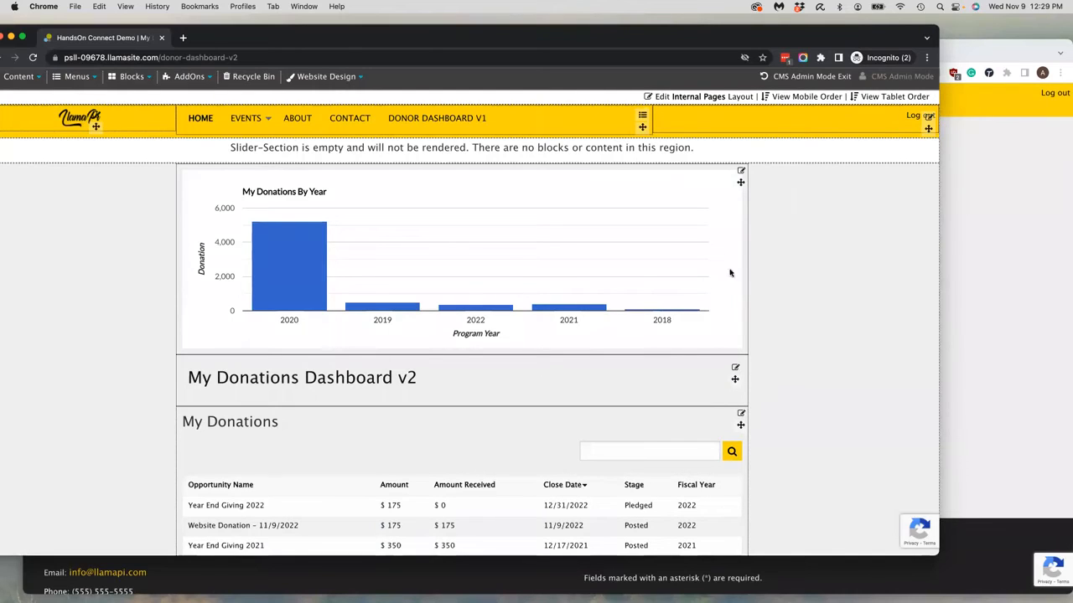
Move the My Donations Dashboard v2 heading block above the My Donations By Year chart.
left_click_drag(734, 381, 686, 229)
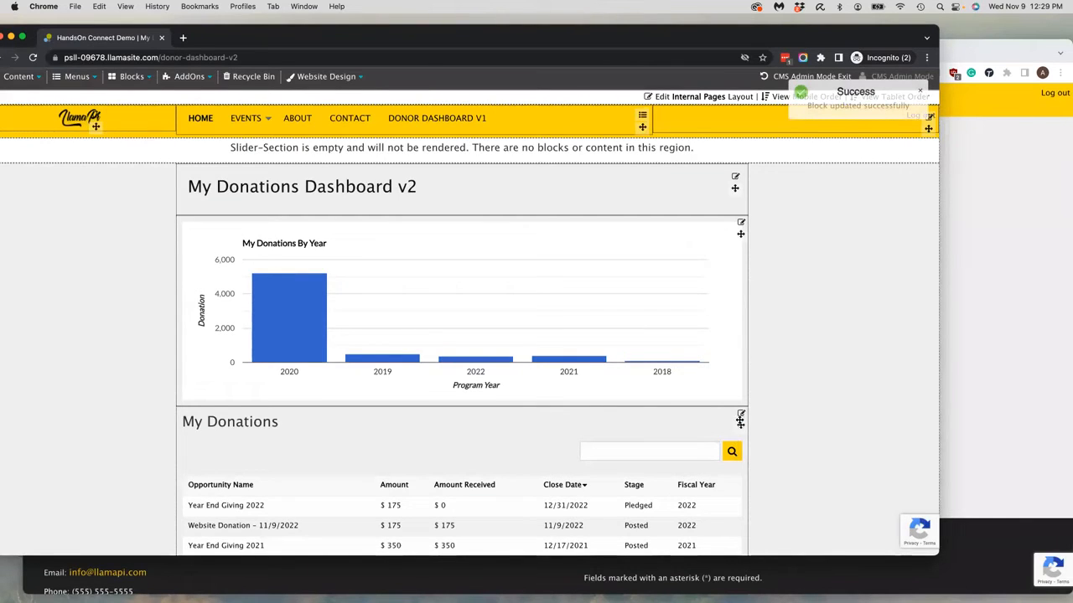
Move the My Donations list block above the My Donations By Year chart and review the rearranged dashboard page.
left_click_drag(740, 424, 779, 259)
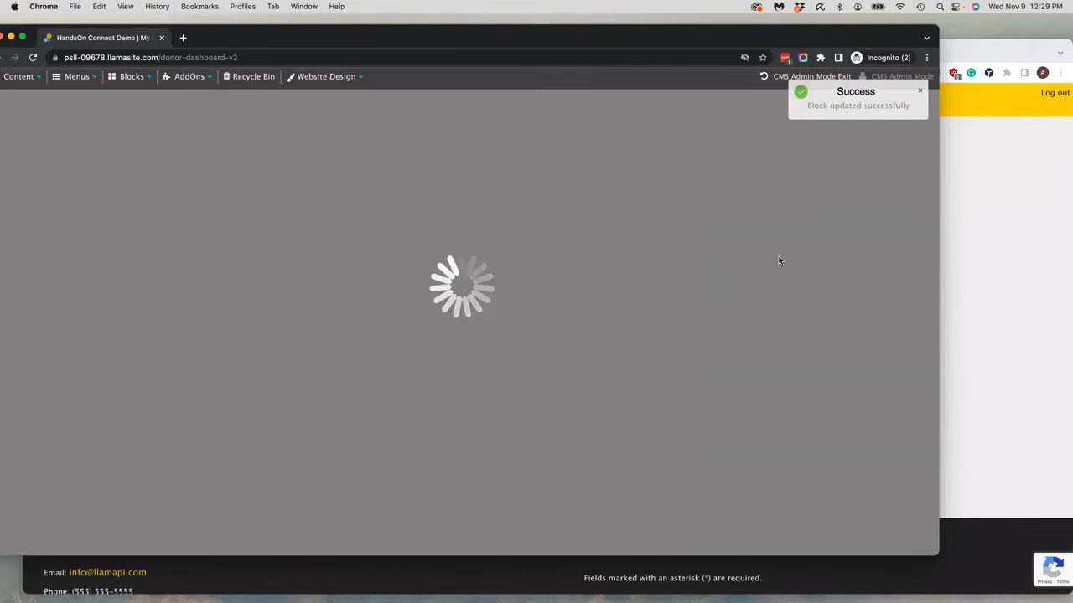
scroll(762, 298, "down", 5)
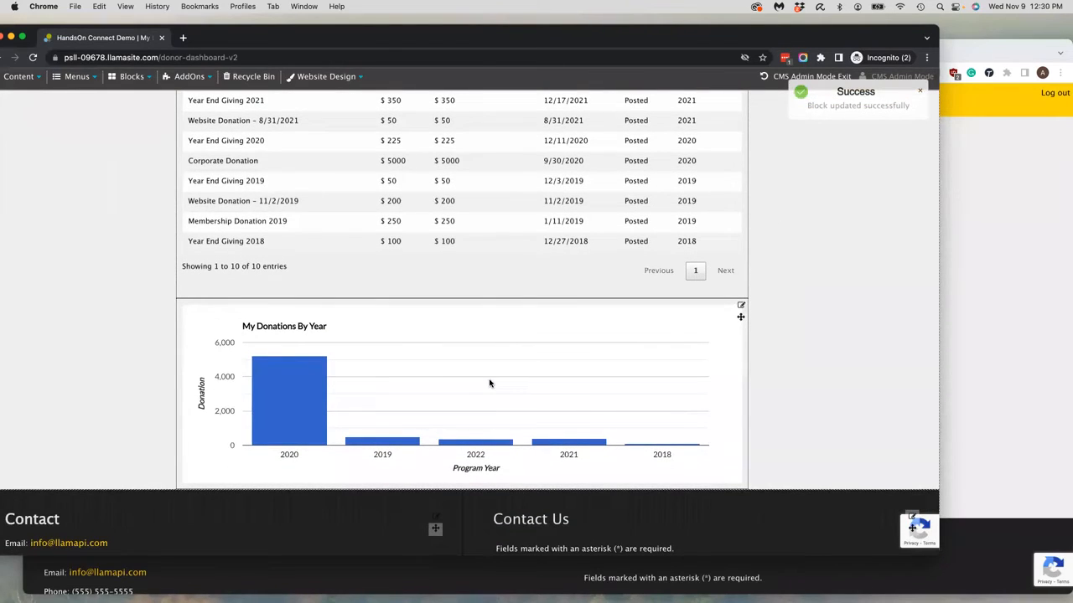
scroll(494, 382, "up", 3)
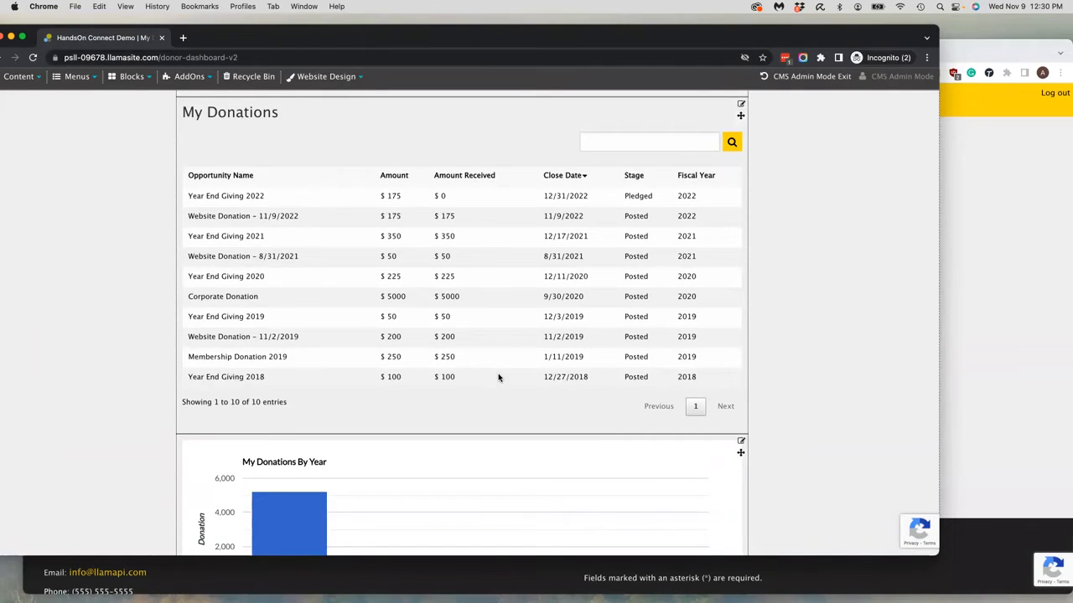
scroll(496, 376, "down", 4)
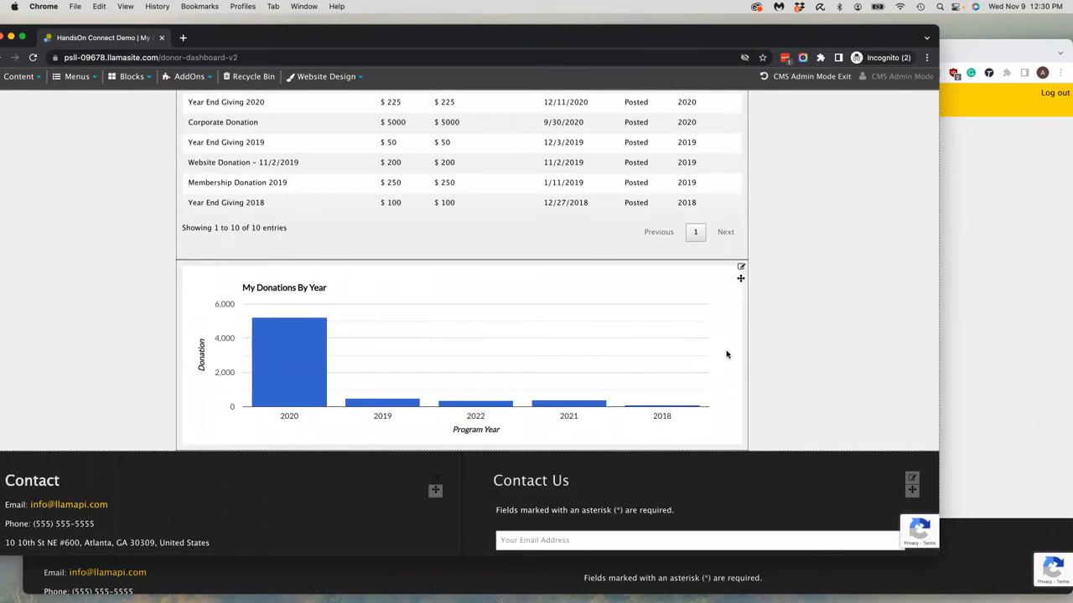
scroll(633, 357, "up", 5)
scroll(633, 355, "up", 4)
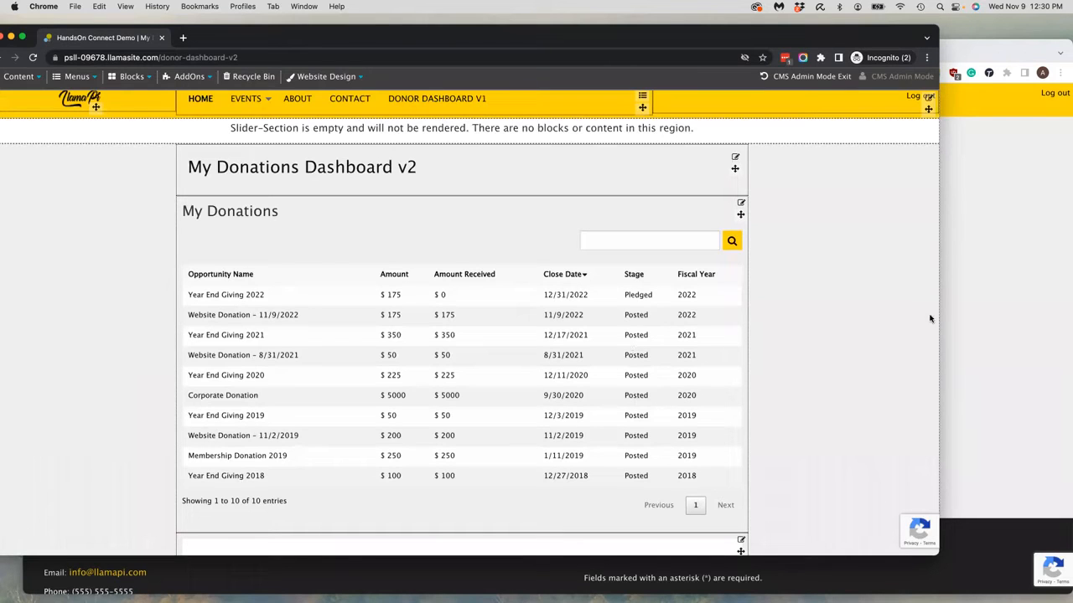
View the My Donations Dashboard v1 page in the other browser window, reposition both windows, and return to the v2 dashboard.
left_click(999, 316)
scroll(920, 306, "up", 10)
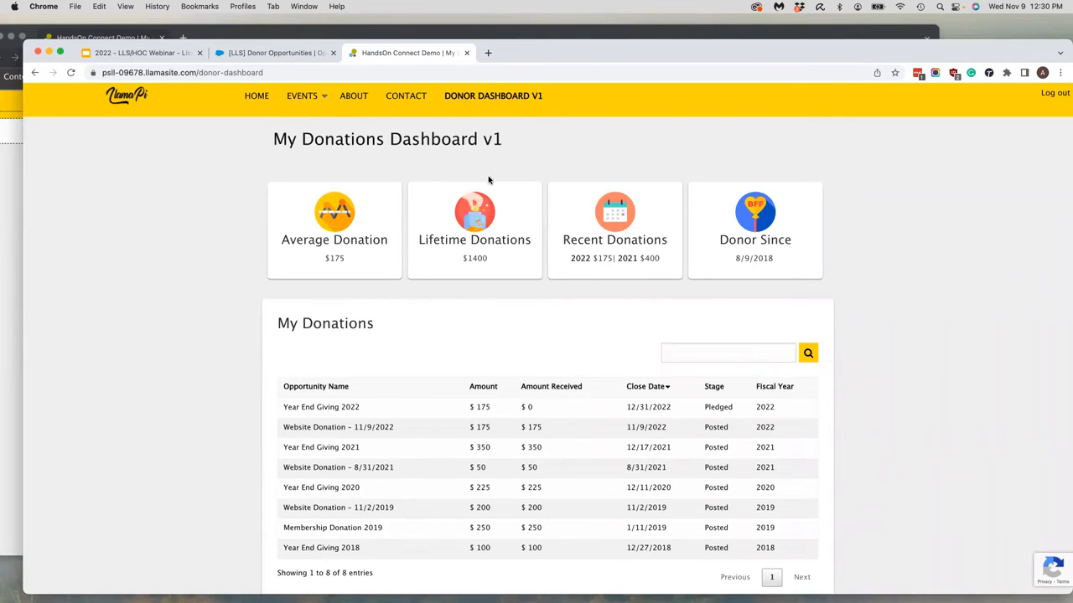
left_click(317, 97)
left_click_drag(667, 54, 649, 33)
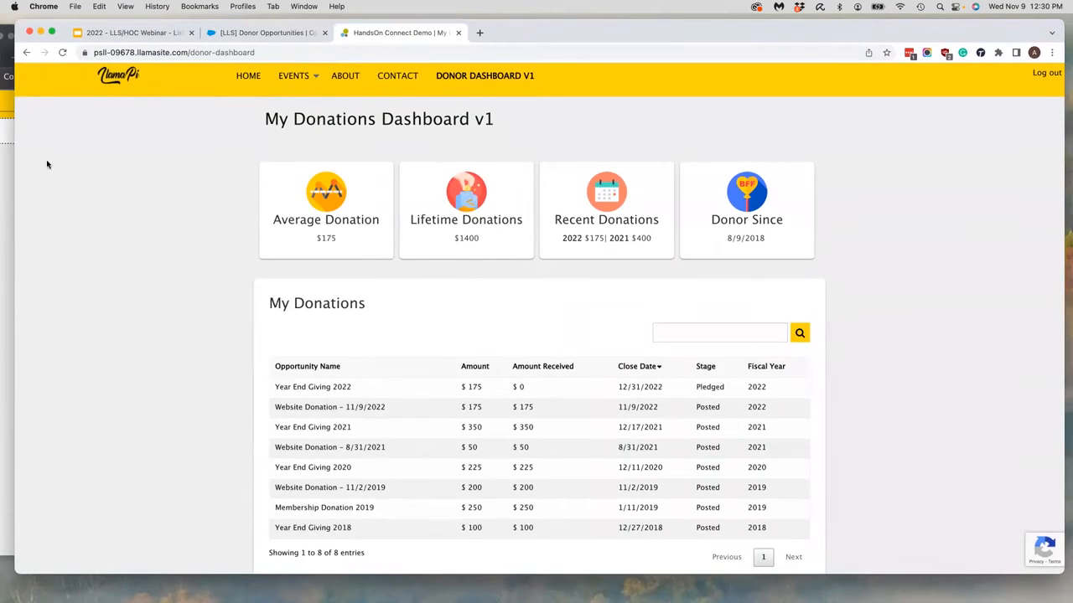
left_click(10, 194)
left_click_drag(642, 45, 726, 35)
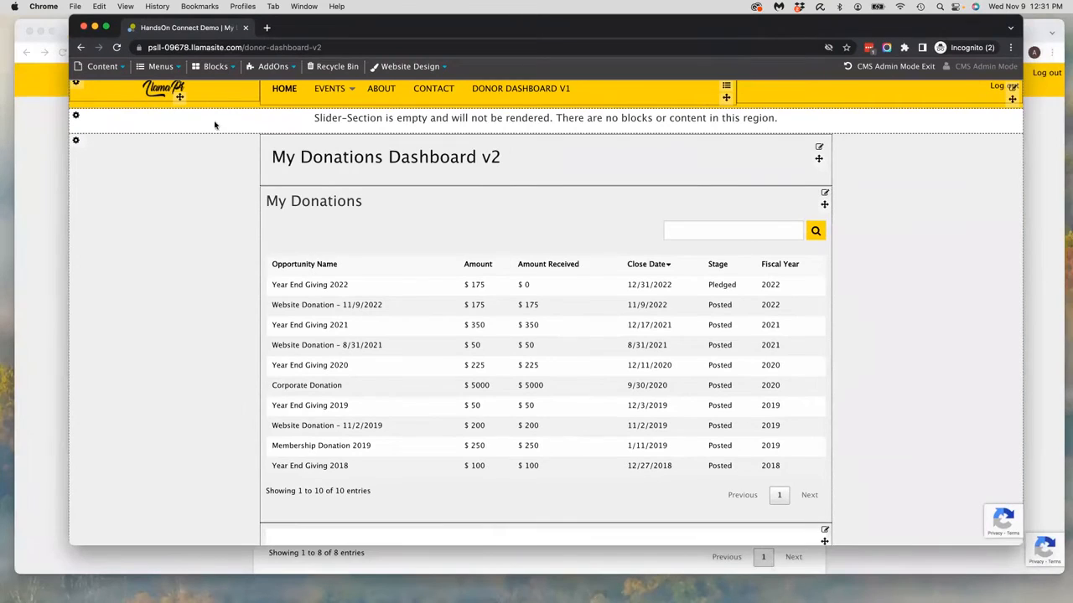
Open the settings of the existing Donor Dashboard Metrics Listing CMS block and check its name.
left_click(215, 68)
mouse_move(227, 167)
mouse_move(214, 69)
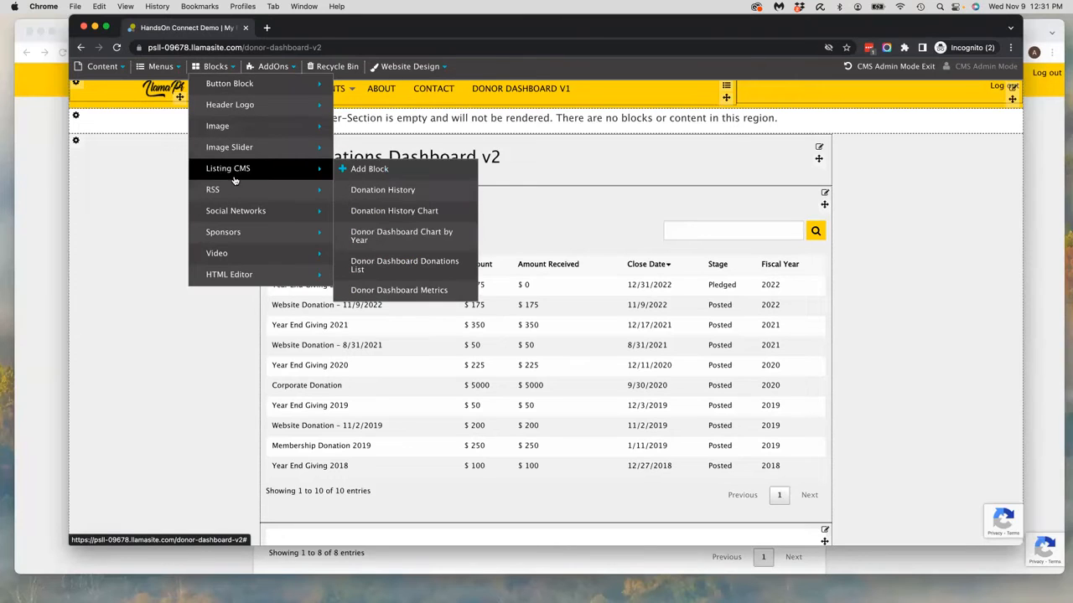
left_click(403, 290)
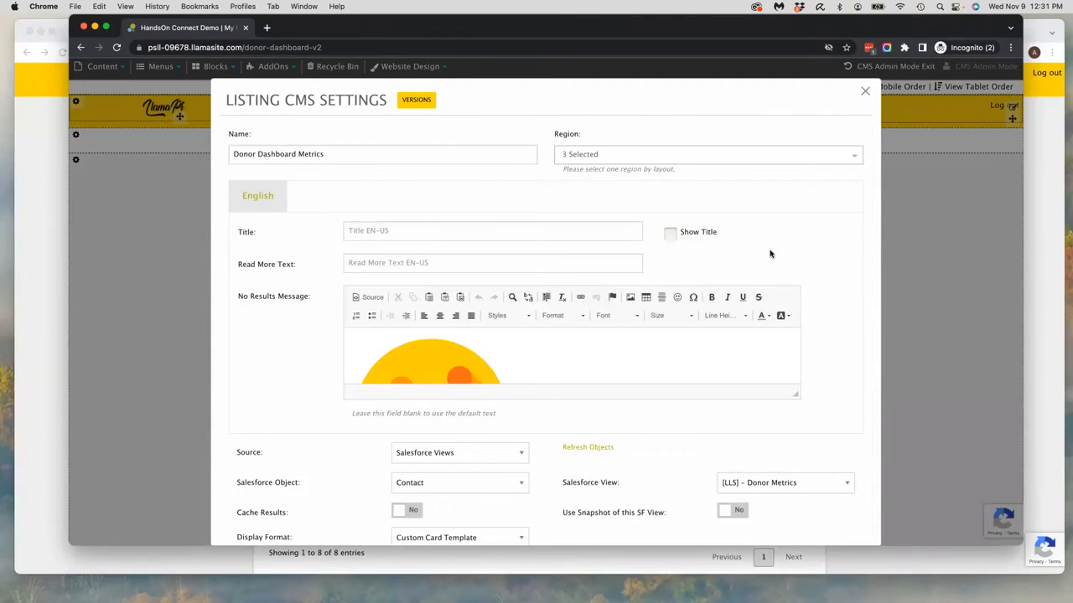
left_click(352, 154)
left_click_drag(367, 156, 245, 157)
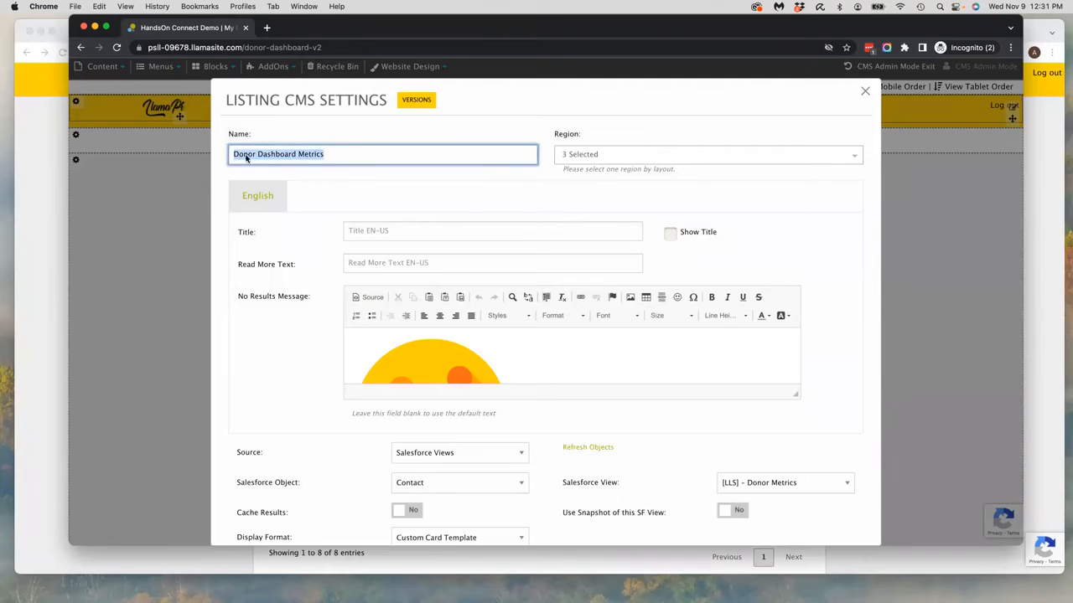
left_click(646, 156)
left_click(478, 199)
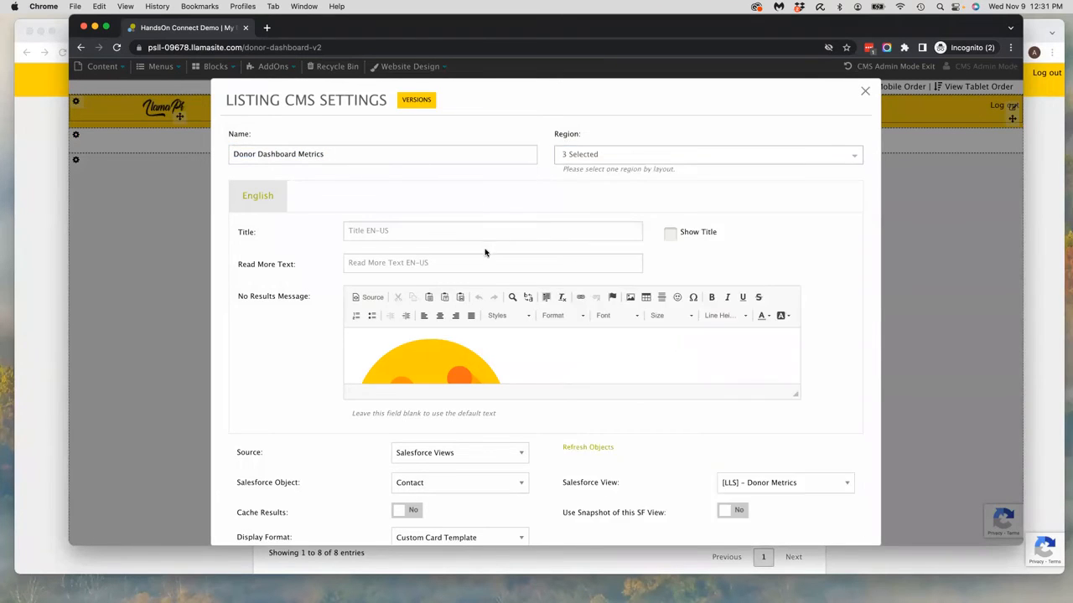
Examine the metrics block's page URL restriction in the advanced settings and its available display formats.
scroll(623, 462, "down", 15)
left_click(648, 514)
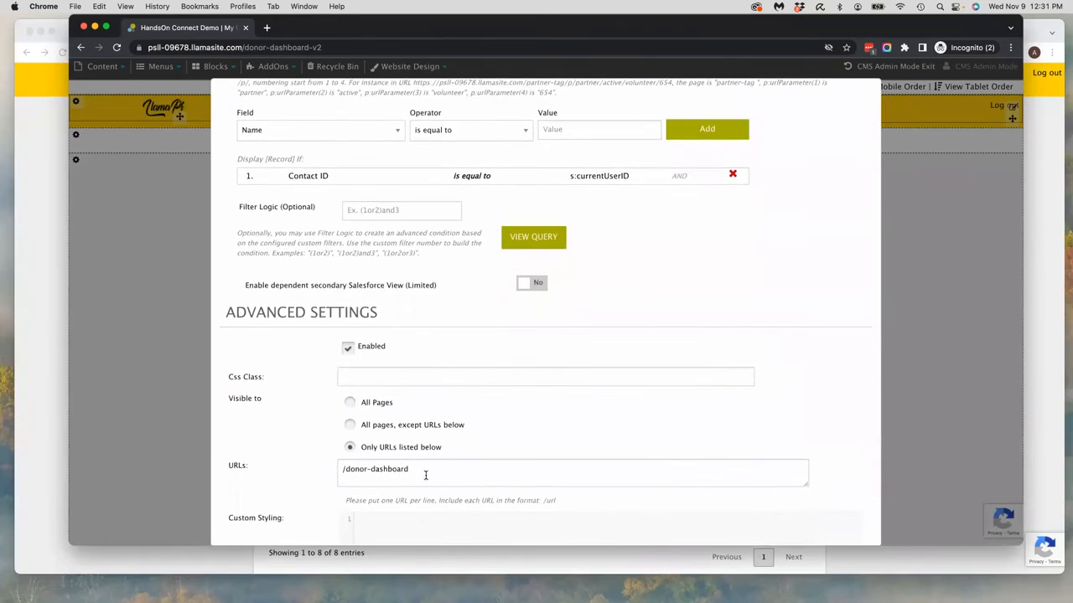
left_click_drag(420, 471, 343, 471)
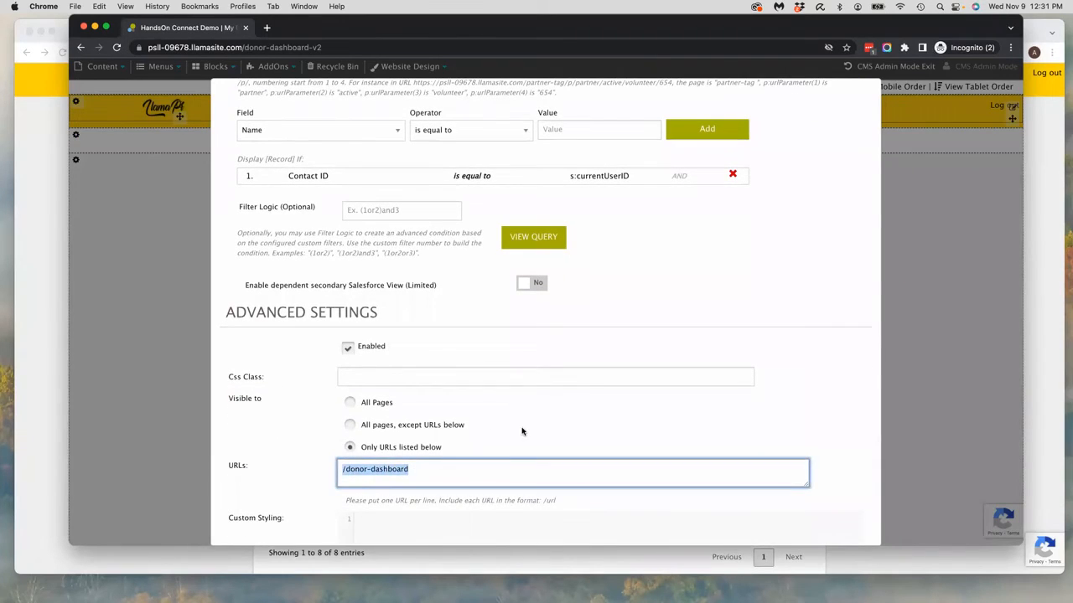
scroll(526, 430, "up", 10)
scroll(525, 430, "up", 5)
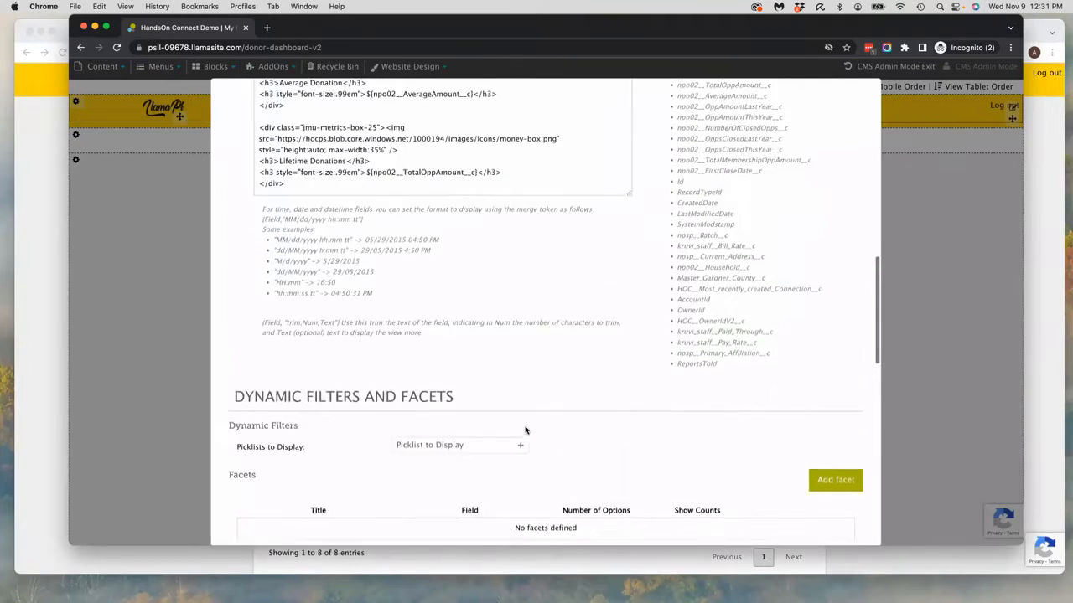
scroll(514, 218, "up", 5)
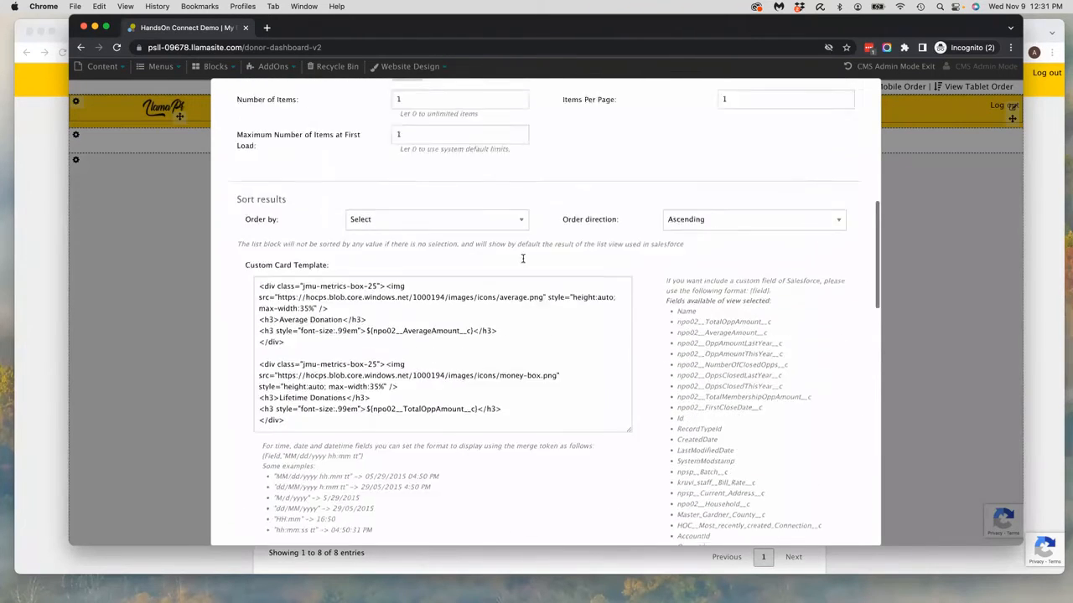
left_click(460, 268)
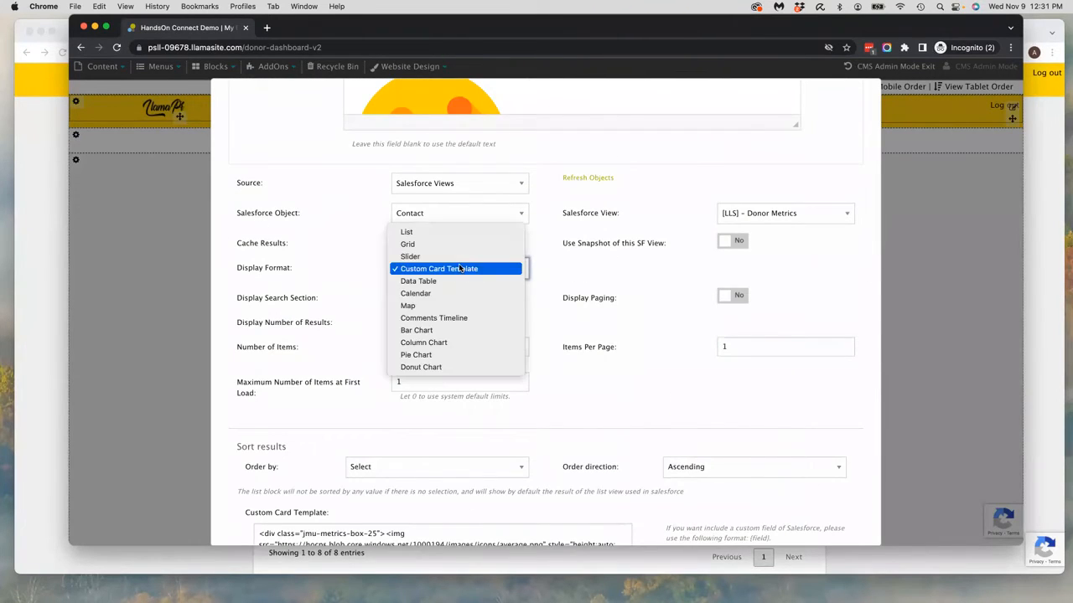
left_click(322, 201)
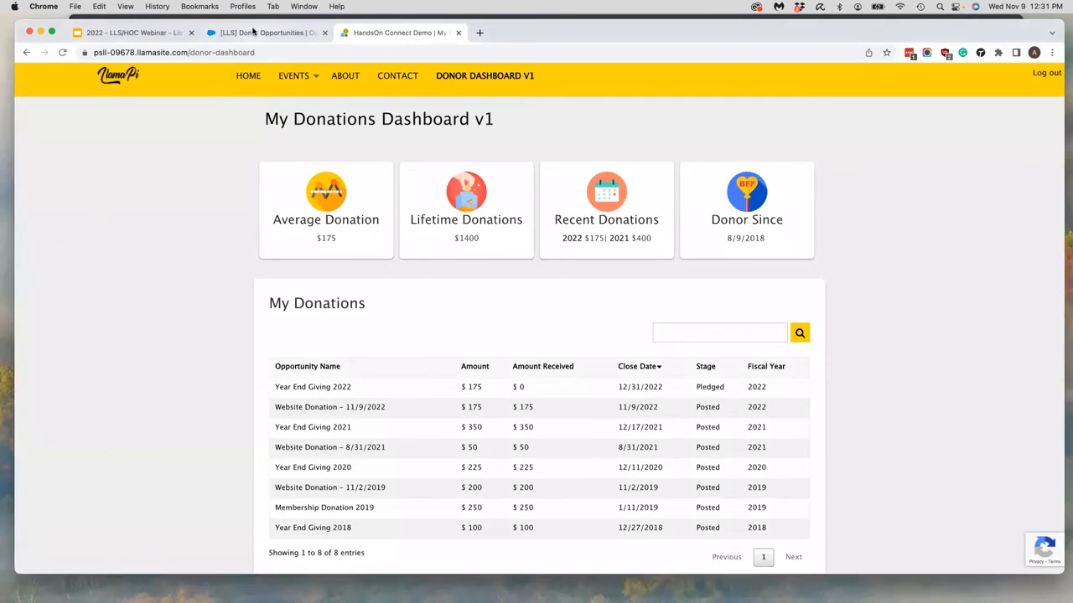
Switch to Salesforce and show the [LLS] - Donor Metrics list view of Contacts.
left_click(249, 33)
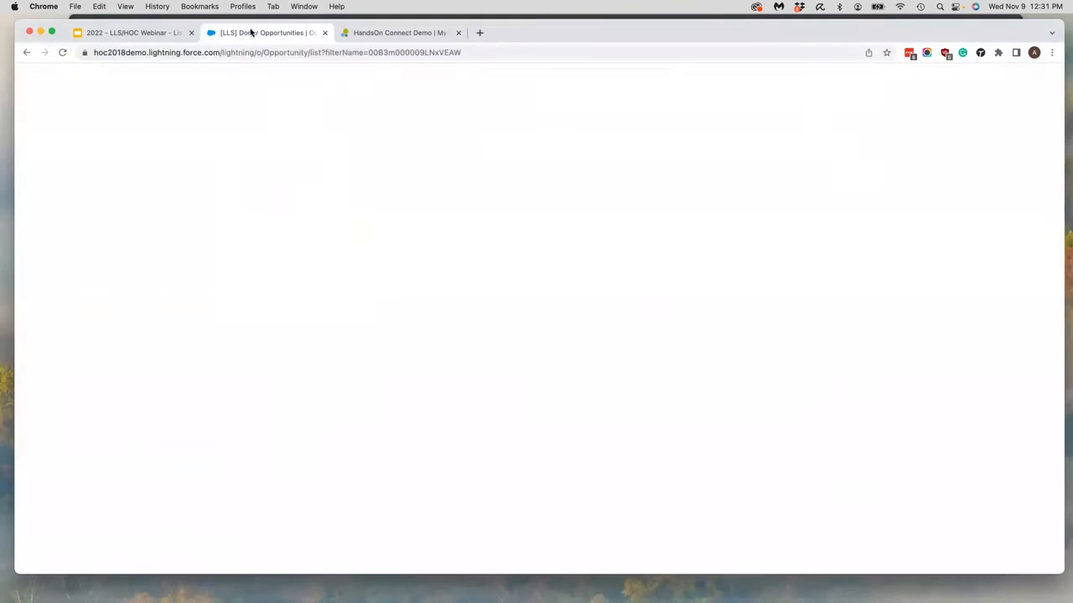
left_click(189, 104)
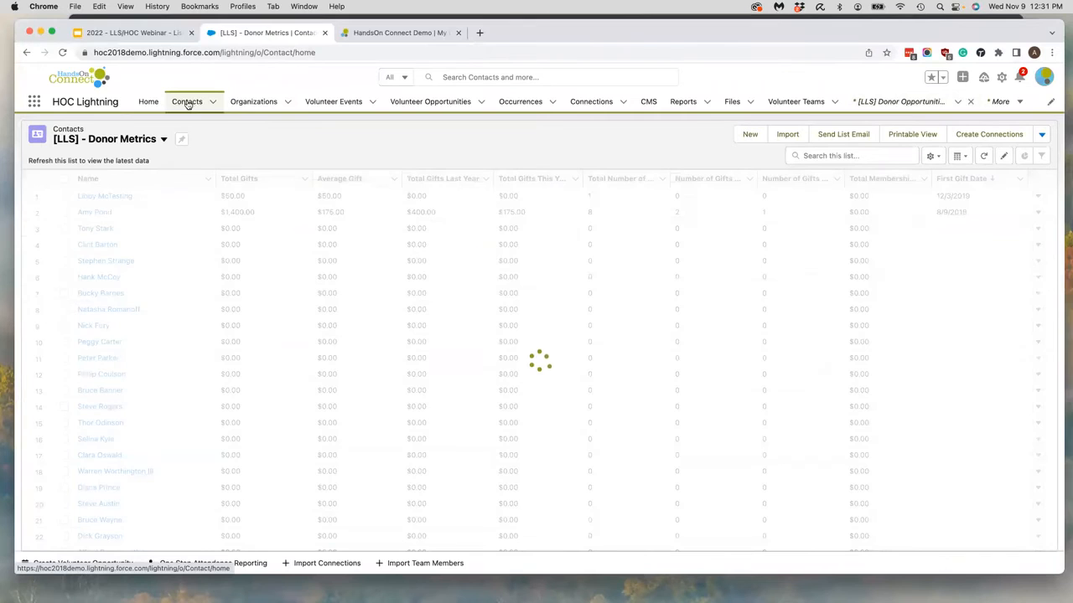
left_click(140, 140)
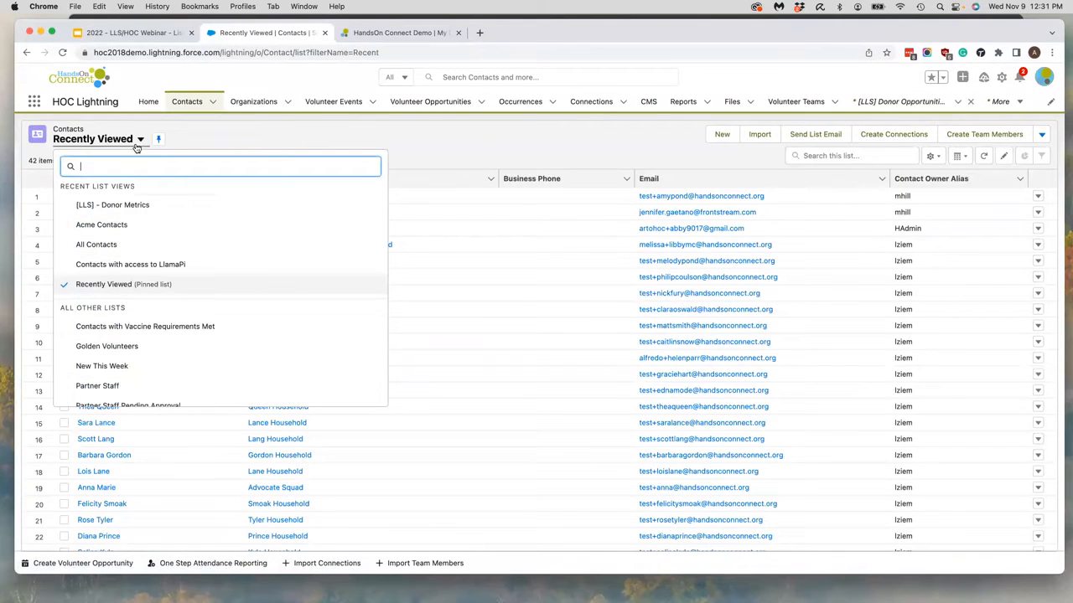
left_click(118, 205)
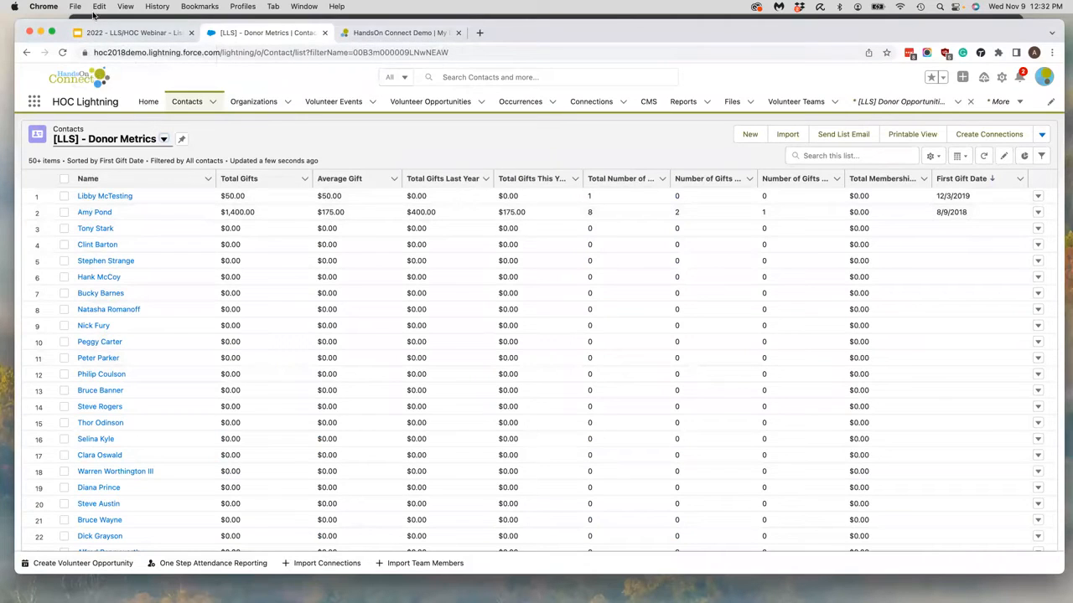
Return to the metrics block settings and examine the Salesforce View and Display Format choices, leaving both selections as they are.
key("super+grave")
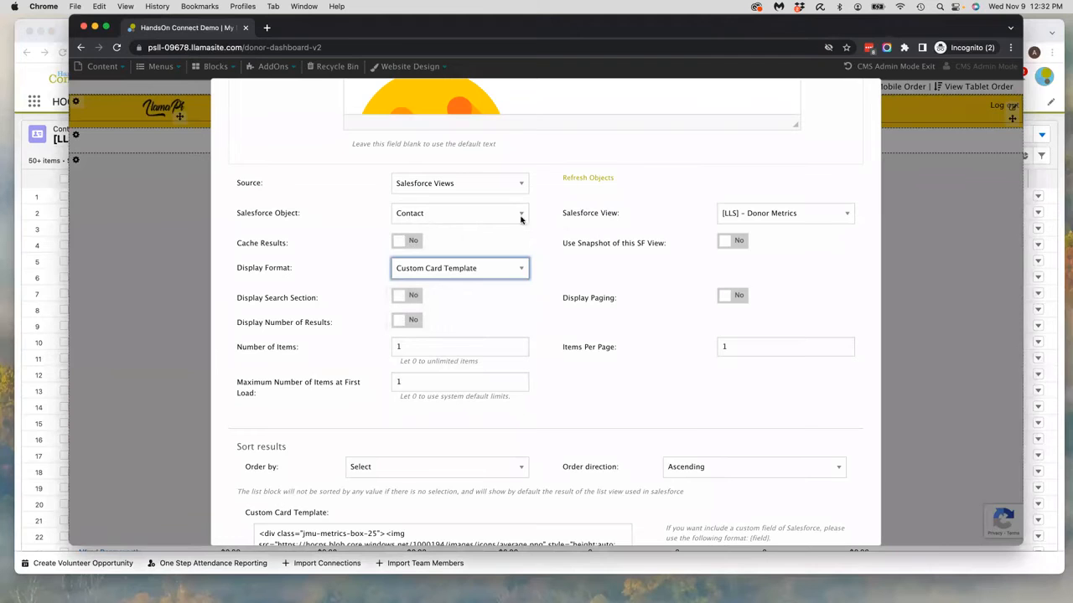
left_click(764, 217)
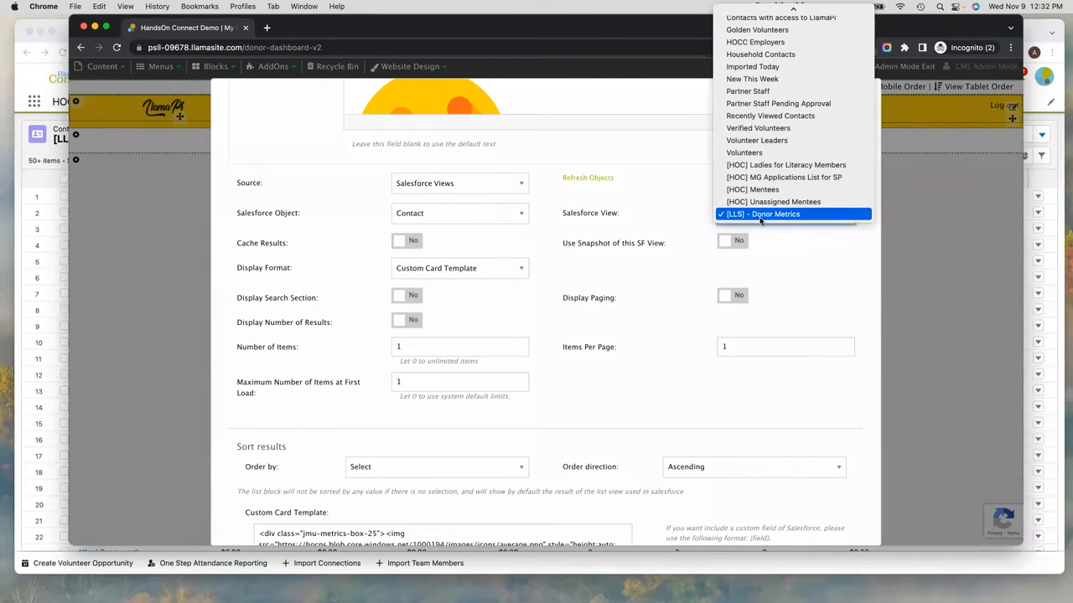
left_click(629, 215)
left_click(457, 277)
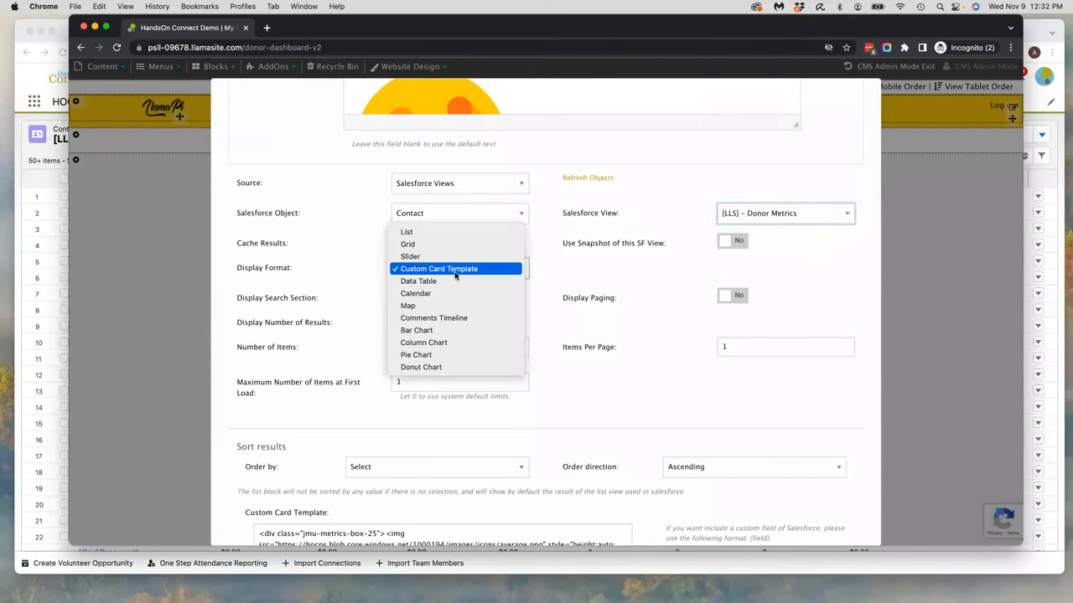
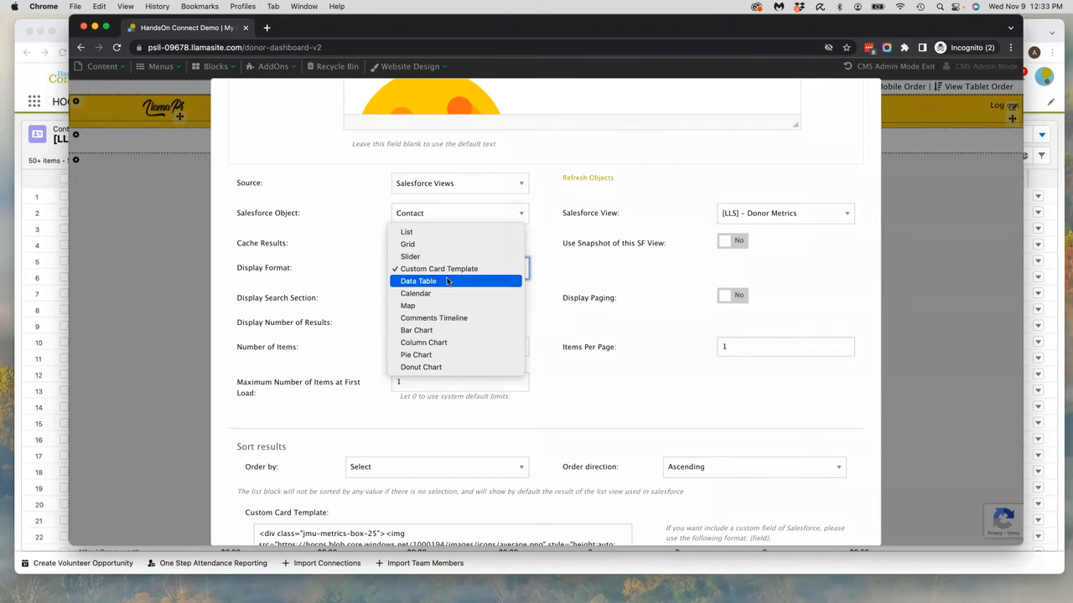
left_click(614, 285)
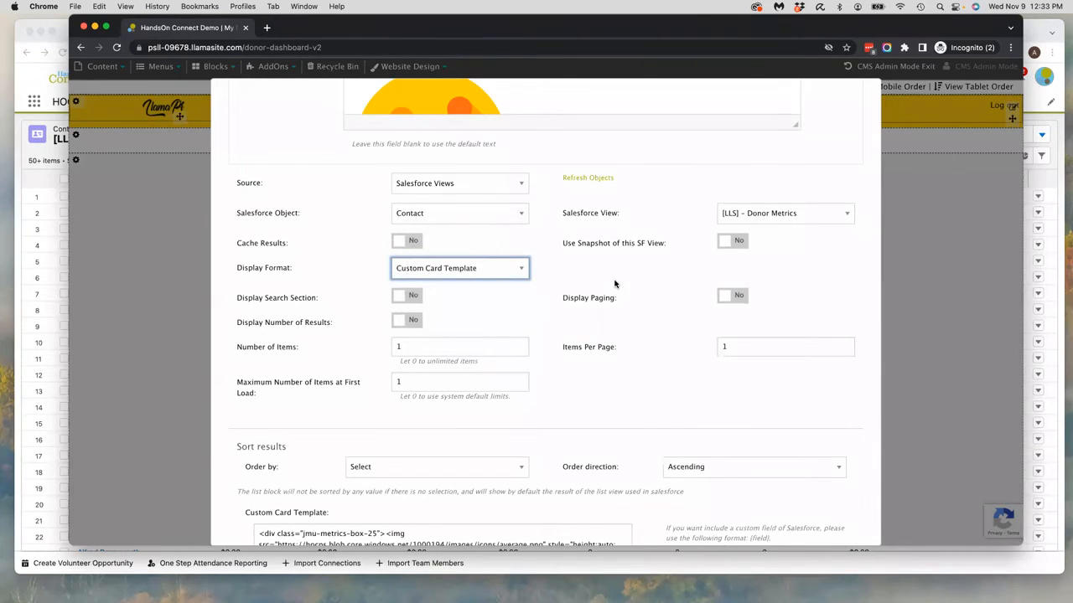
Examine the Custom Card Template HTML, highlighting the Average Donation card's code with its merge field.
scroll(610, 293, "down", 3)
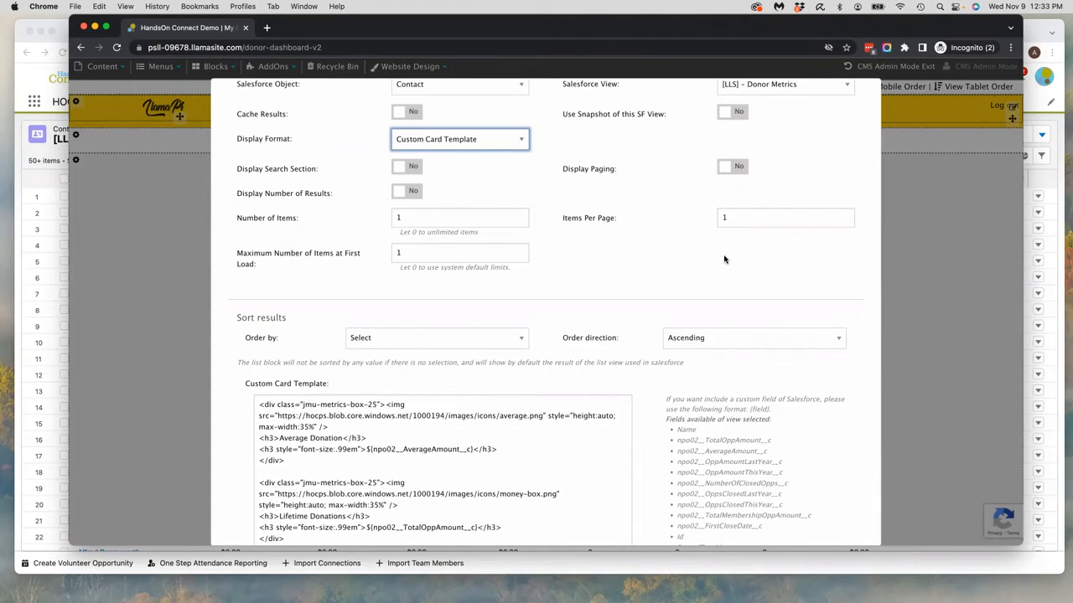
scroll(687, 275, "down", 3)
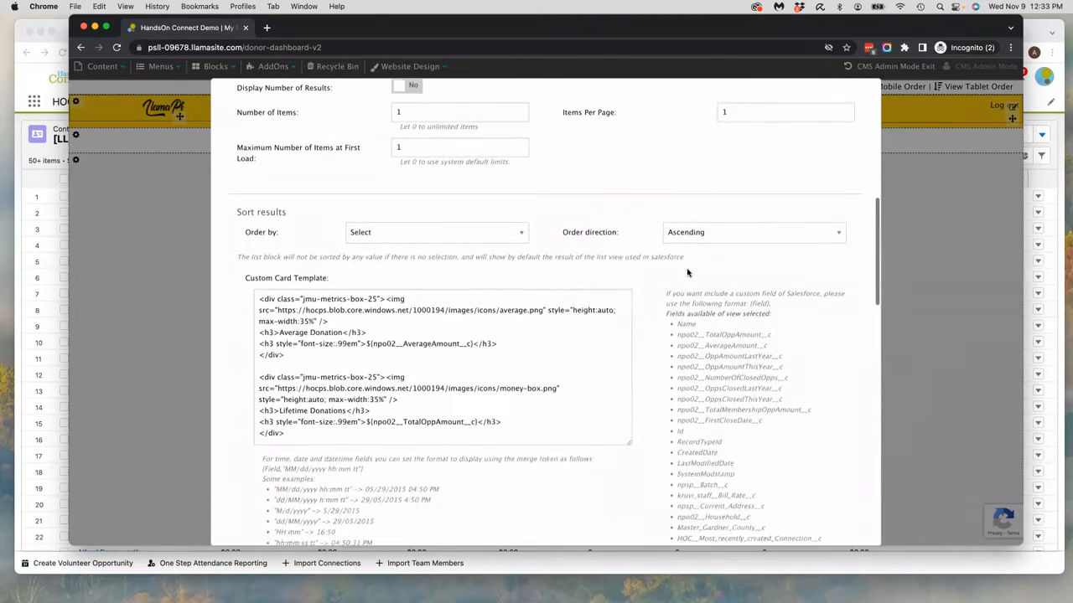
scroll(683, 270, "down", 1)
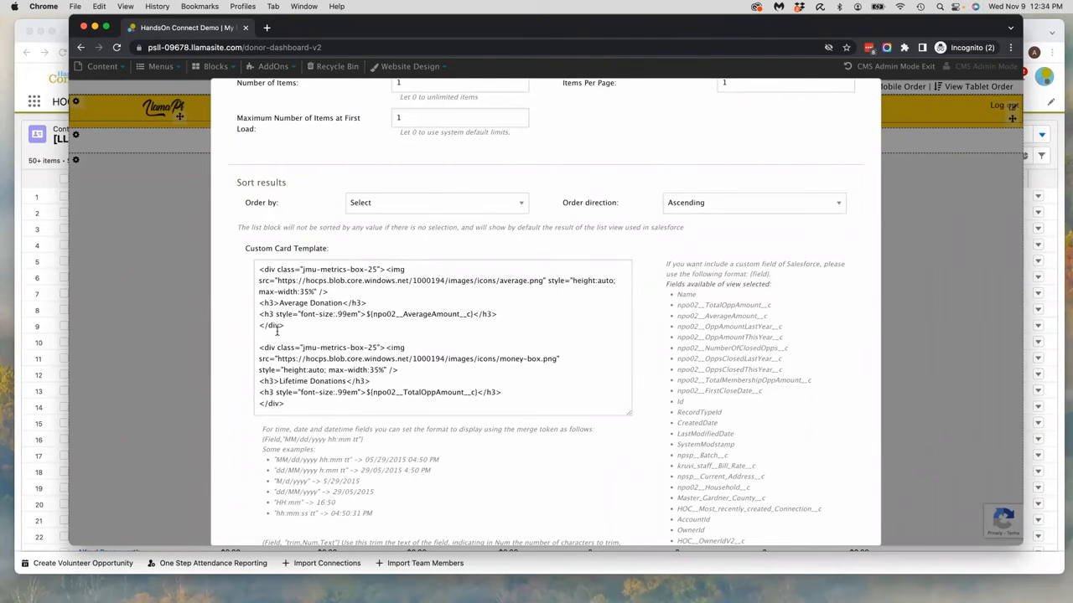
left_click_drag(292, 328, 258, 267)
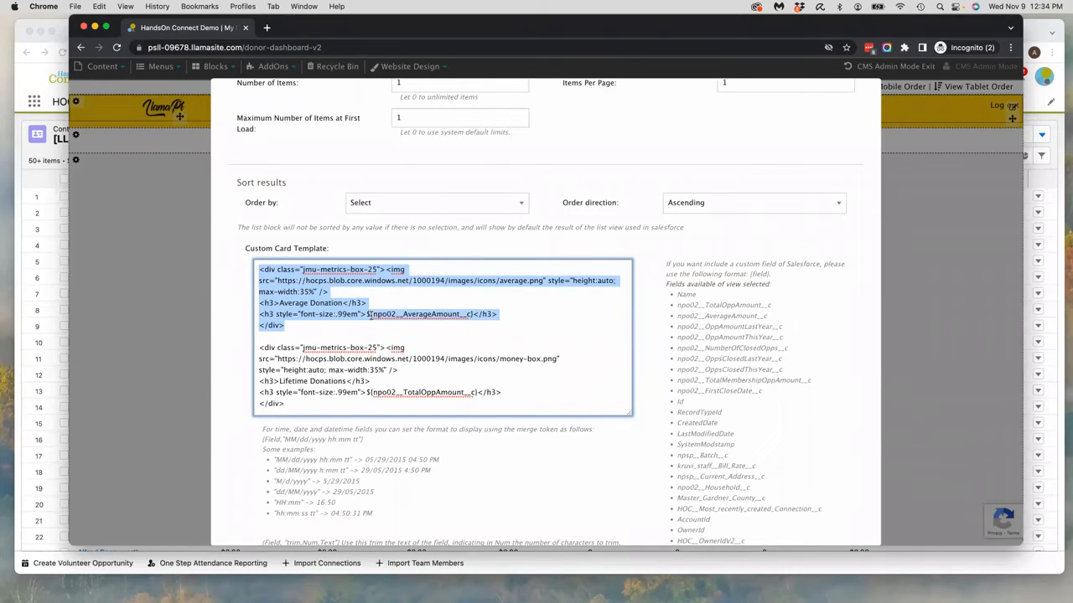
left_click(593, 371)
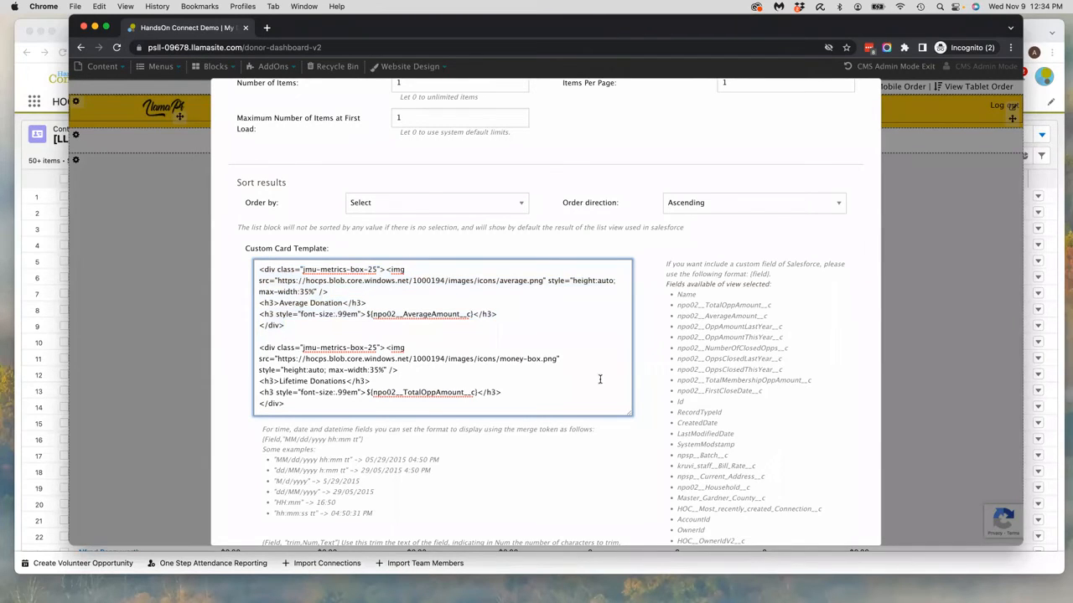
Compare the template with the Average Donation card on the v1 dashboard, then bring the block settings window back into view.
double_click(523, 21)
left_click(413, 38)
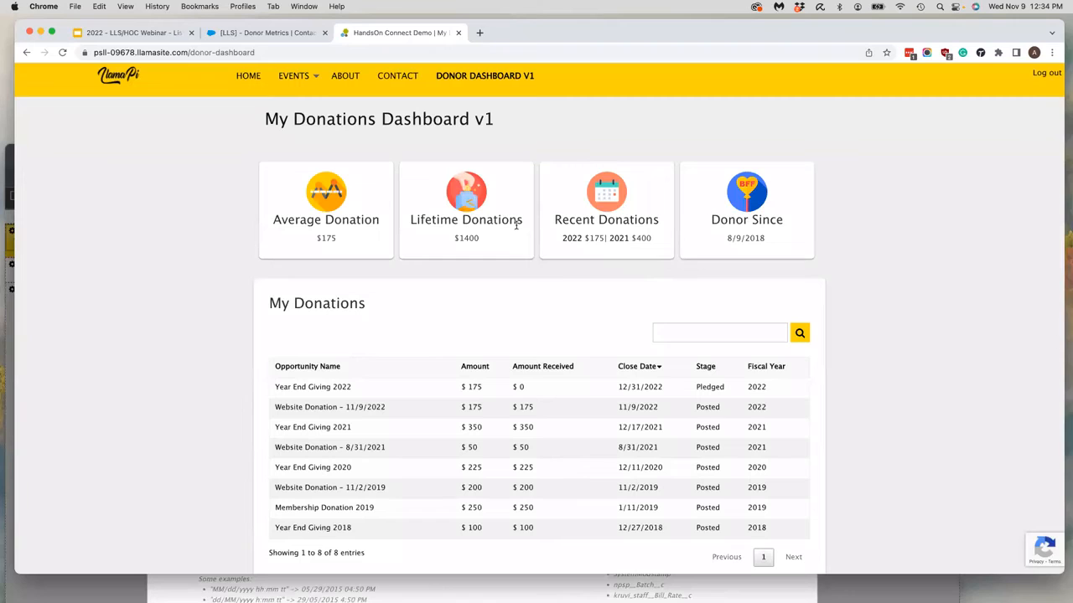
left_click_drag(315, 239, 338, 239)
left_click(7, 314)
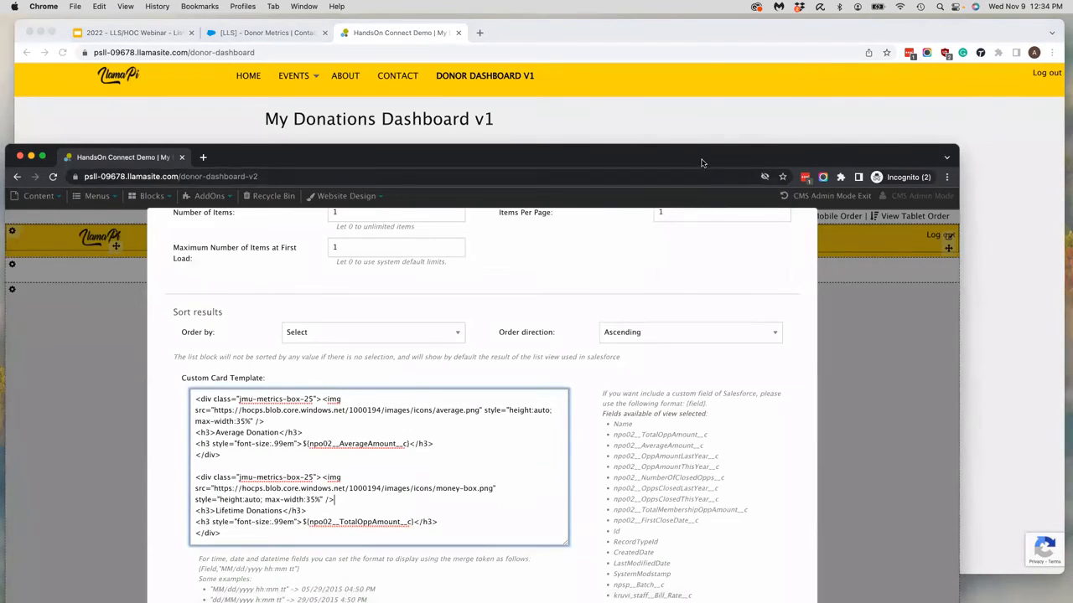
left_click_drag(712, 176, 703, 46)
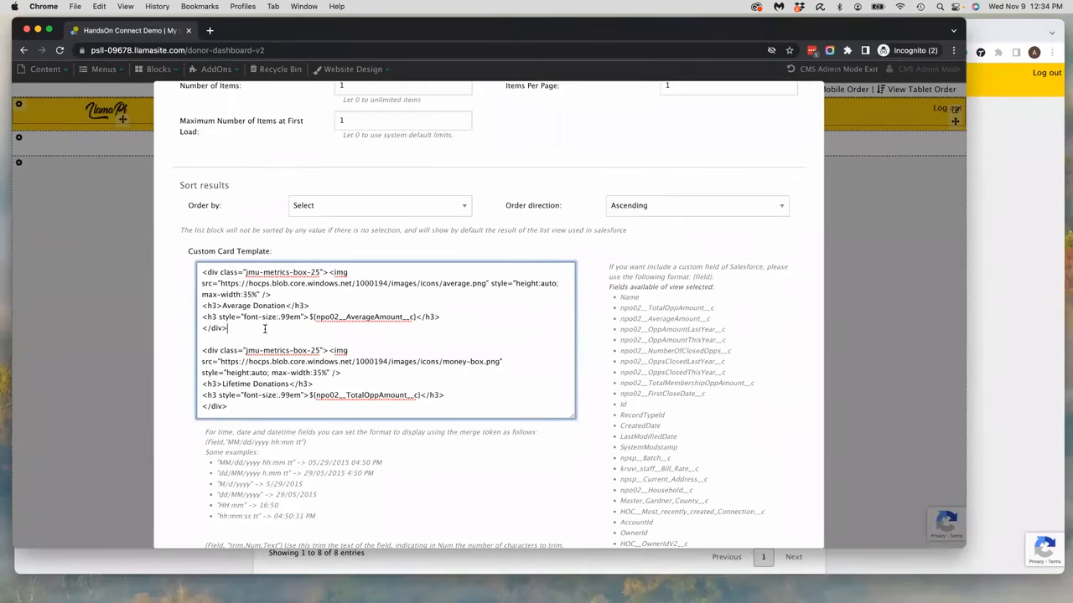
Highlight the Average Donation card's full code and its opening div tag, and look through the remaining cards in the Custom Card Template.
left_click_drag(227, 327, 201, 271)
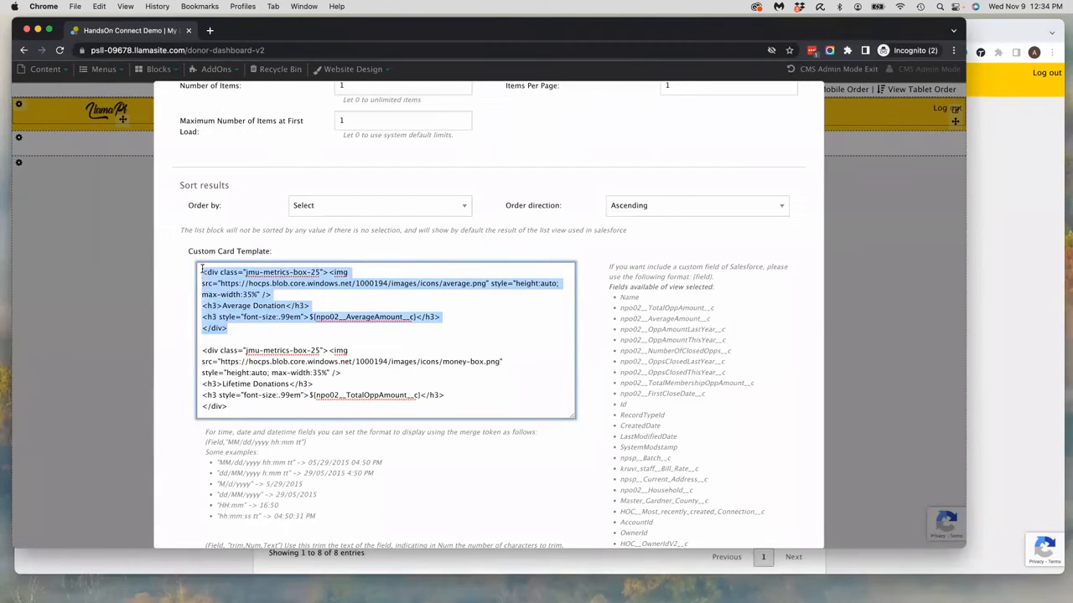
left_click(410, 304)
left_click_drag(331, 272, 201, 270)
scroll(278, 334, "down", 5)
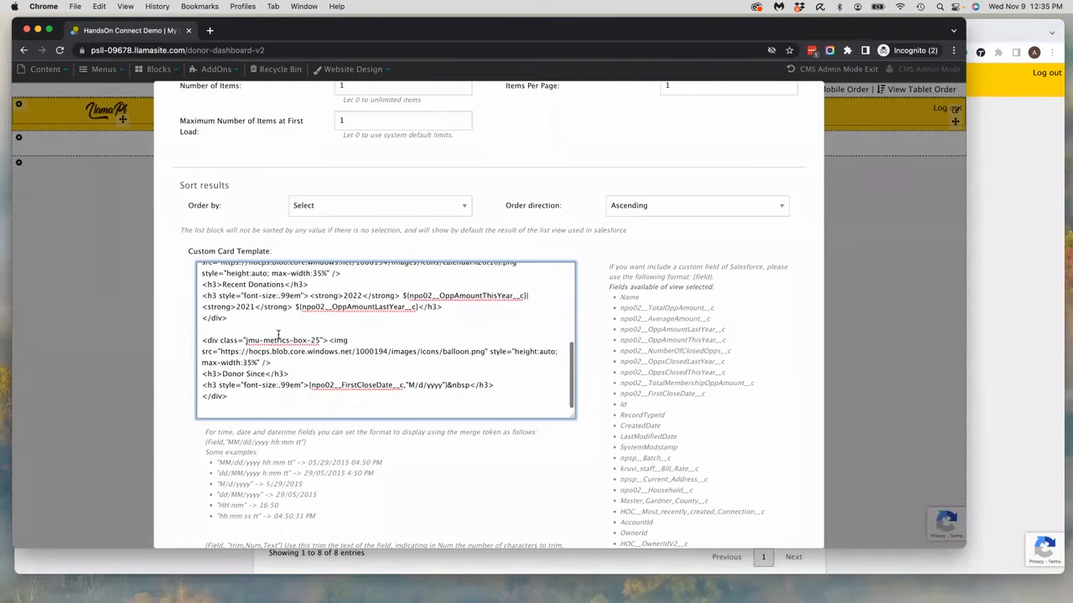
scroll(278, 334, "up", 5)
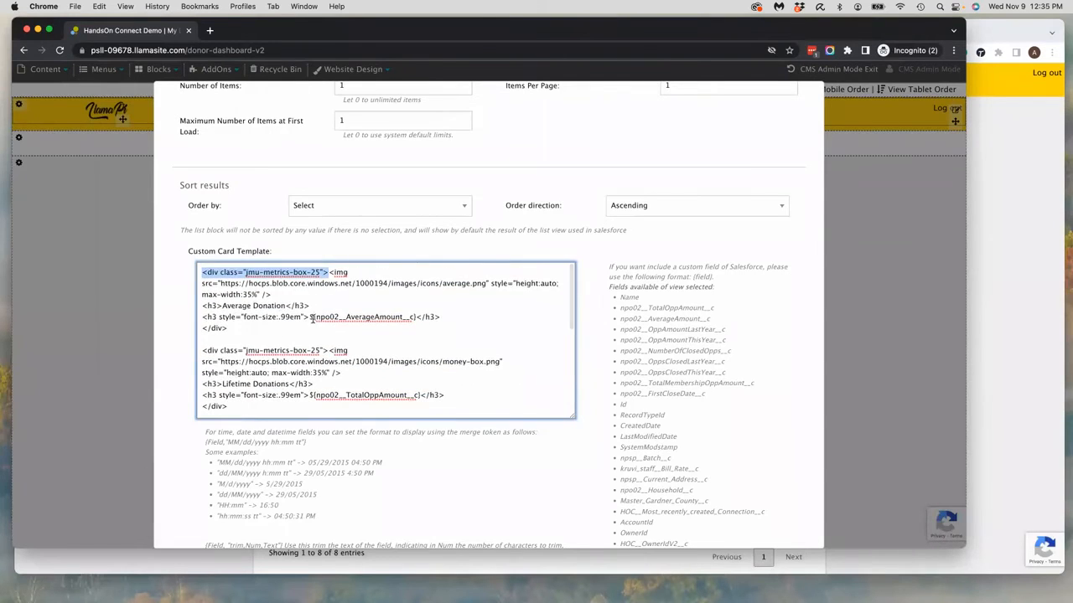
Examine the Average Donation card's code piece by piece: the jmu-metrics-box-25 class, the image tag, the title heading and the merge field line.
left_click(312, 318)
left_click_drag(321, 272, 245, 272)
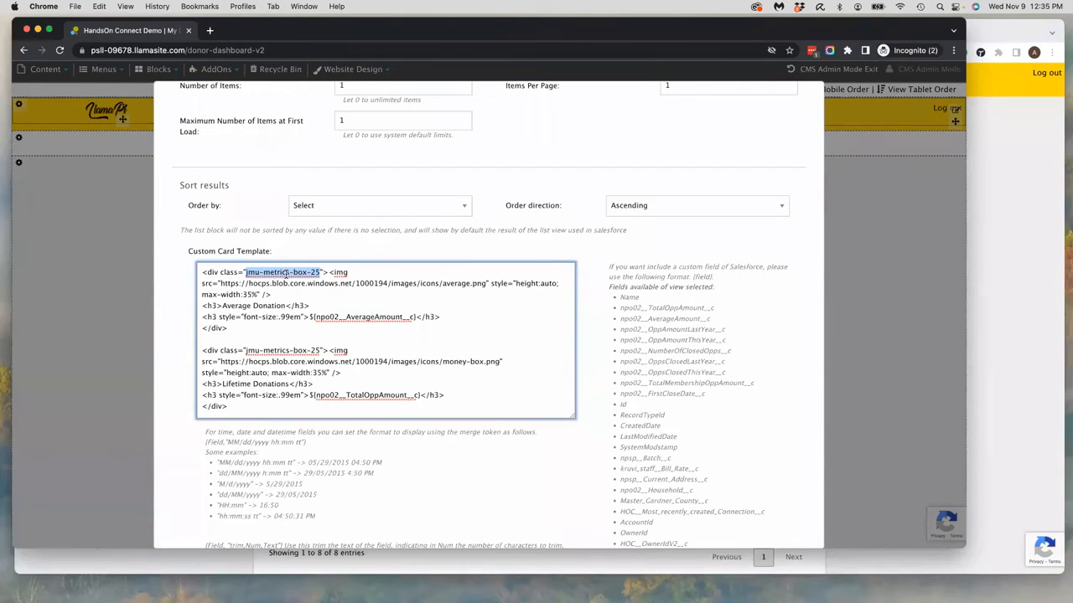
left_click_drag(329, 273, 331, 293)
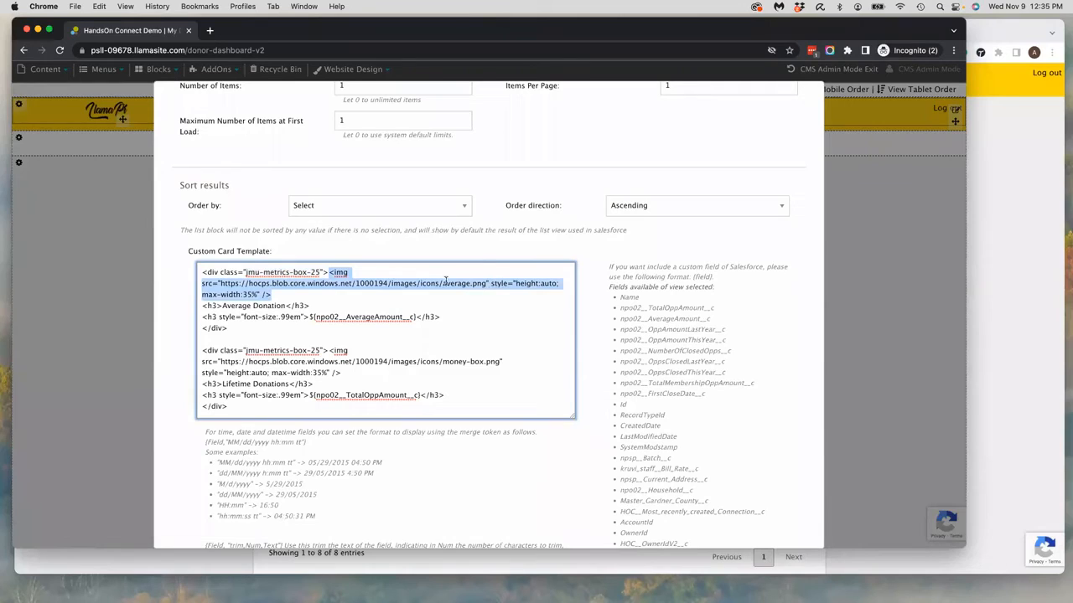
left_click(332, 305)
left_click_drag(316, 307, 201, 307)
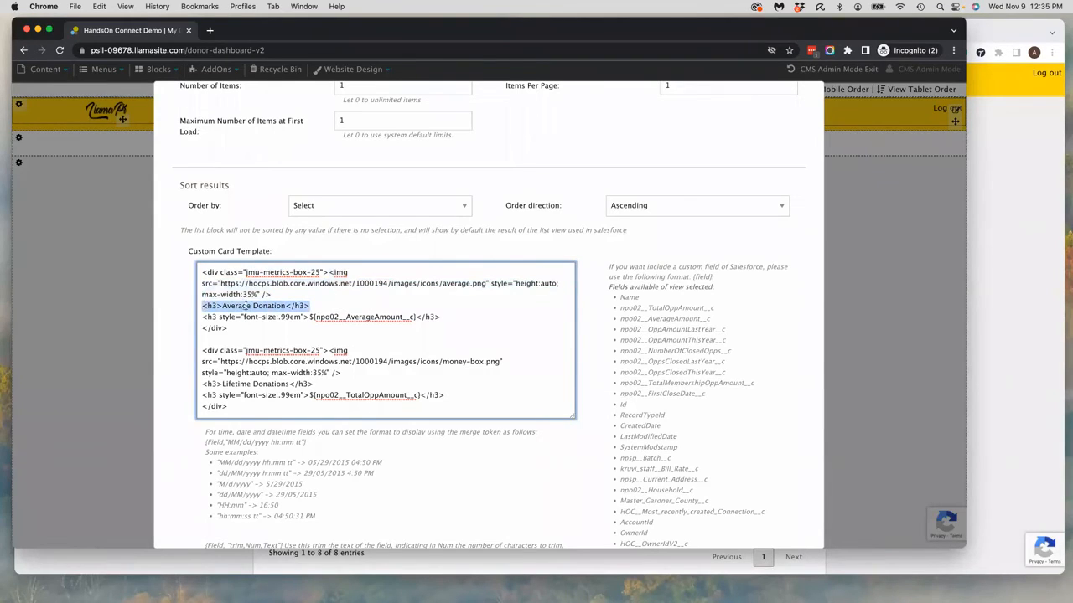
left_click(286, 306)
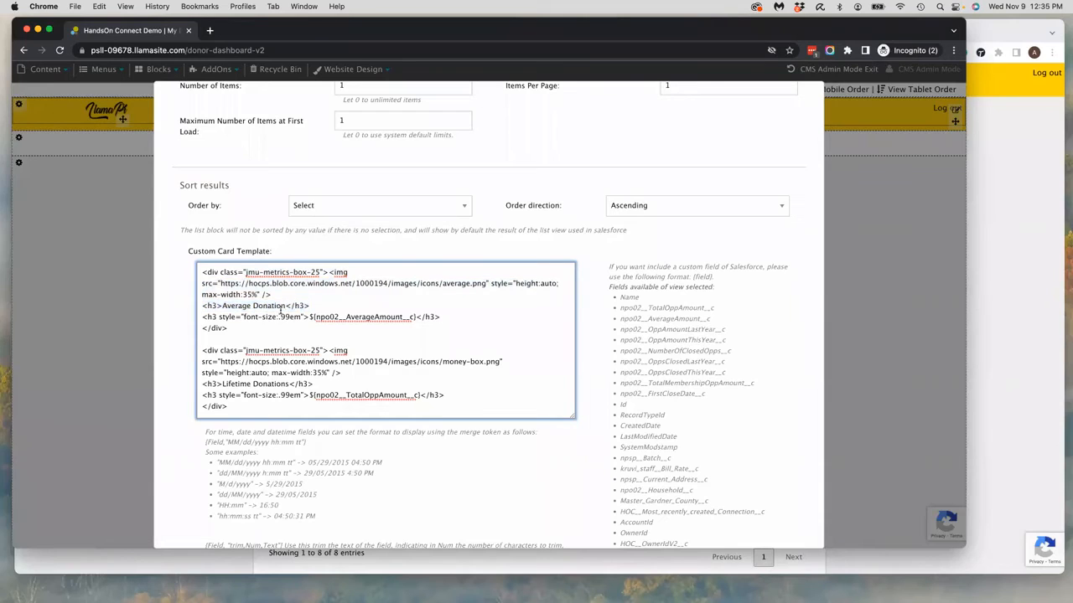
left_click_drag(202, 317, 450, 318)
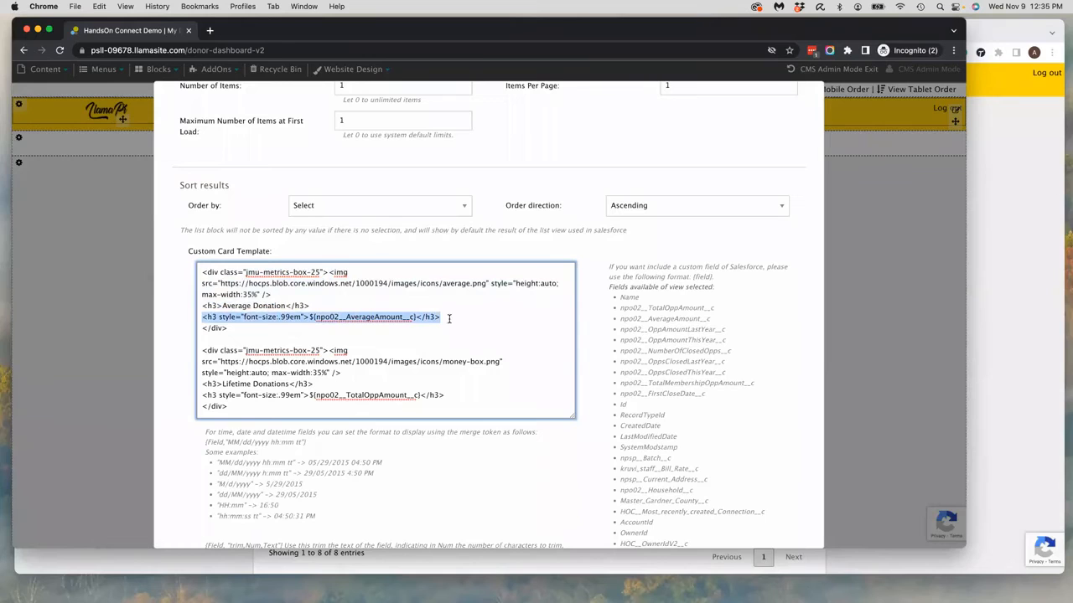
left_click(434, 353)
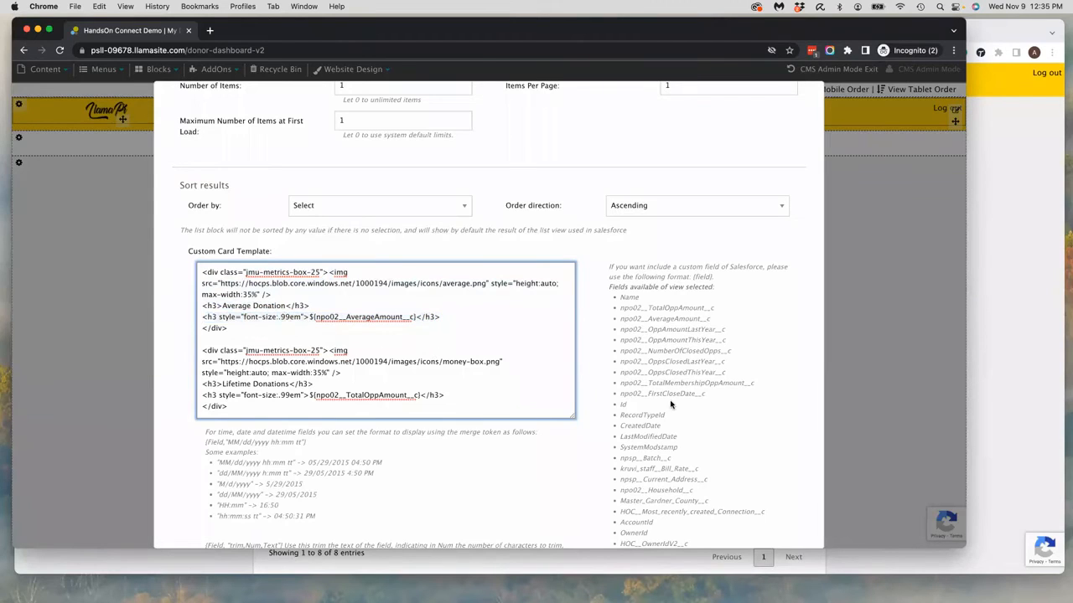
Find npo02__AverageAmount__c among the fields available in the selected view and match it with the Average Donation card's merge field.
scroll(668, 403, "down", 2)
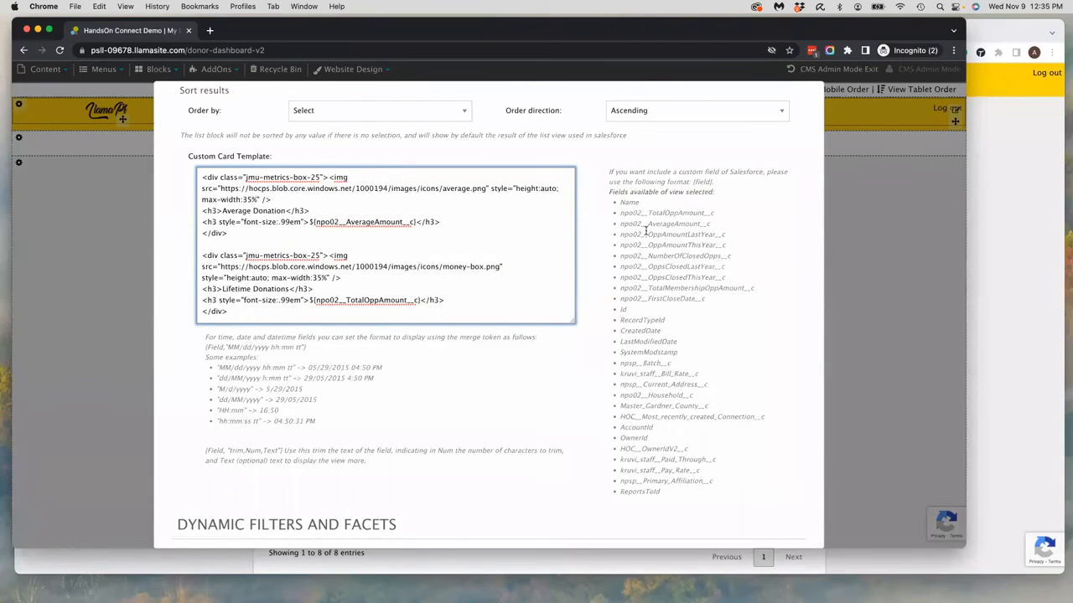
left_click_drag(711, 225, 580, 221)
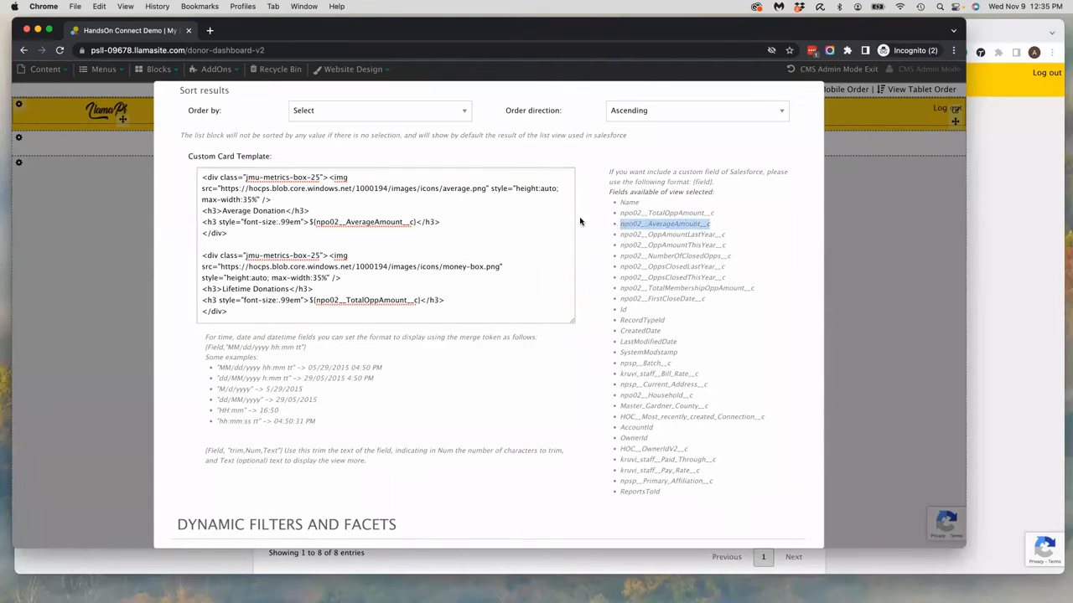
left_click(317, 222)
left_click_drag(316, 222, 417, 231)
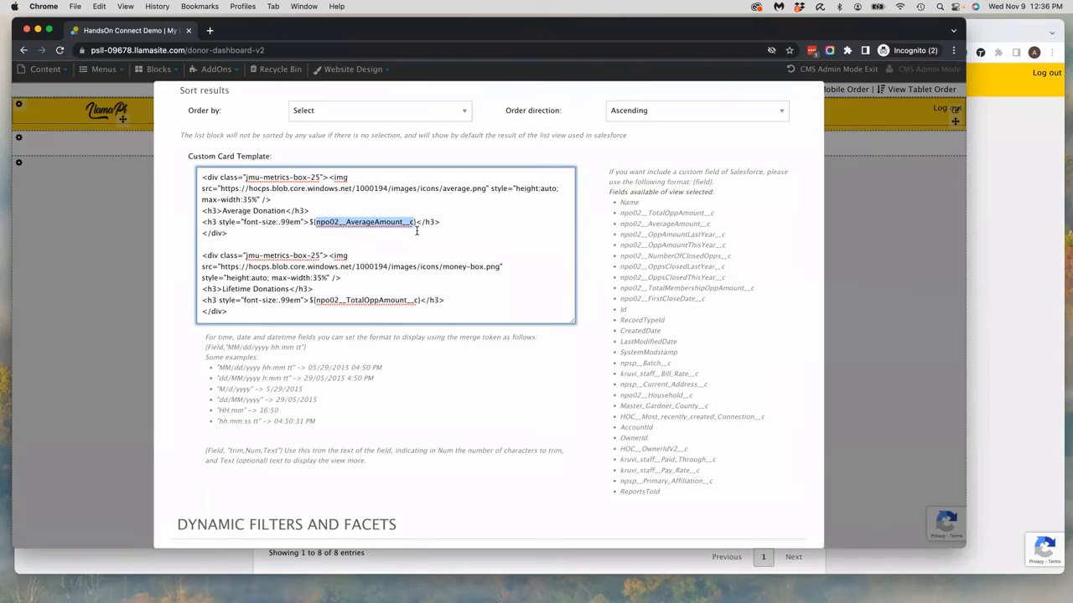
left_click(448, 248)
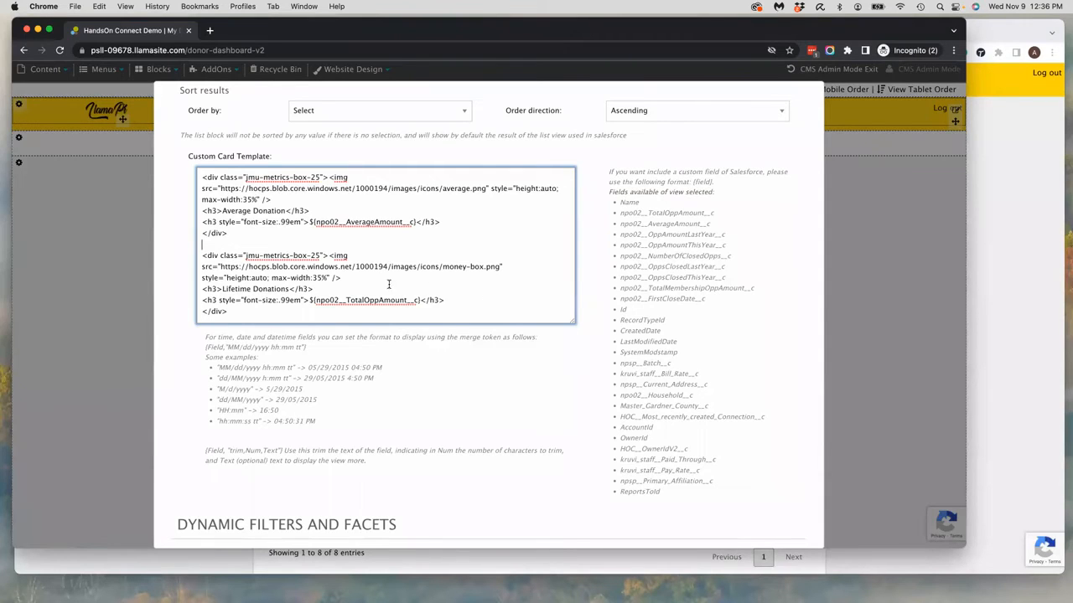
Remove the "M/d/yyyy" date format from the Donor Since card's npo02__FirstCloseDate__c merge field and save the block settings.
scroll(388, 285, "down", 3)
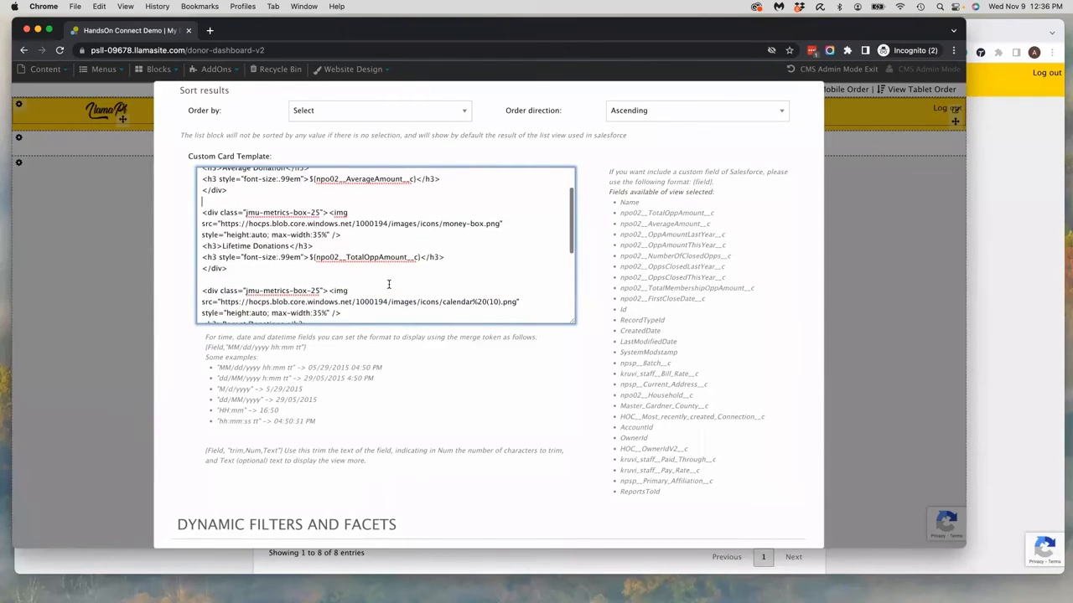
scroll(388, 285, "down", 5)
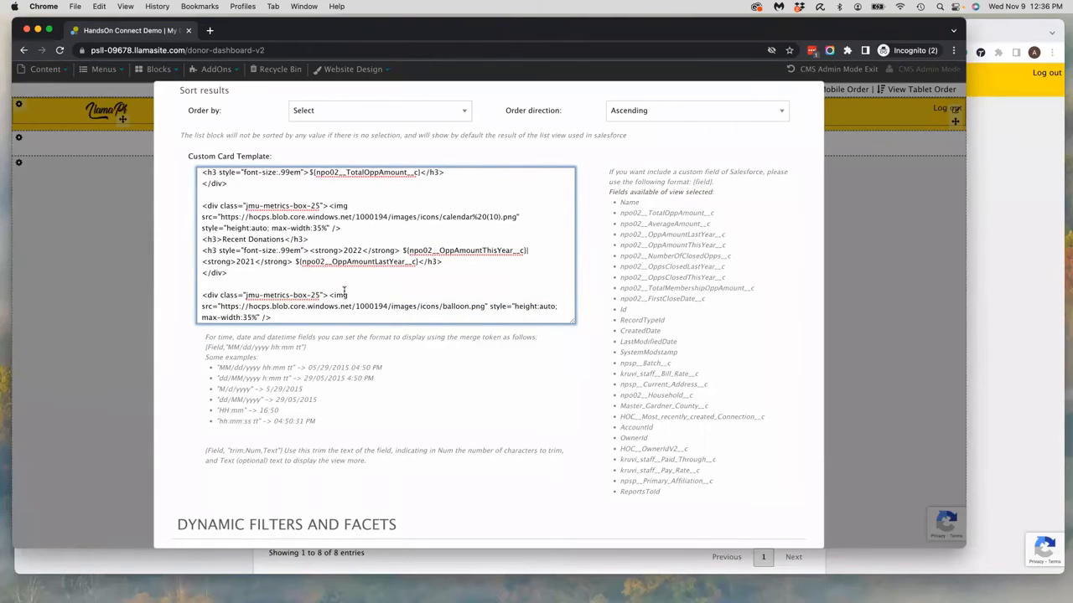
scroll(393, 297, "down", 3)
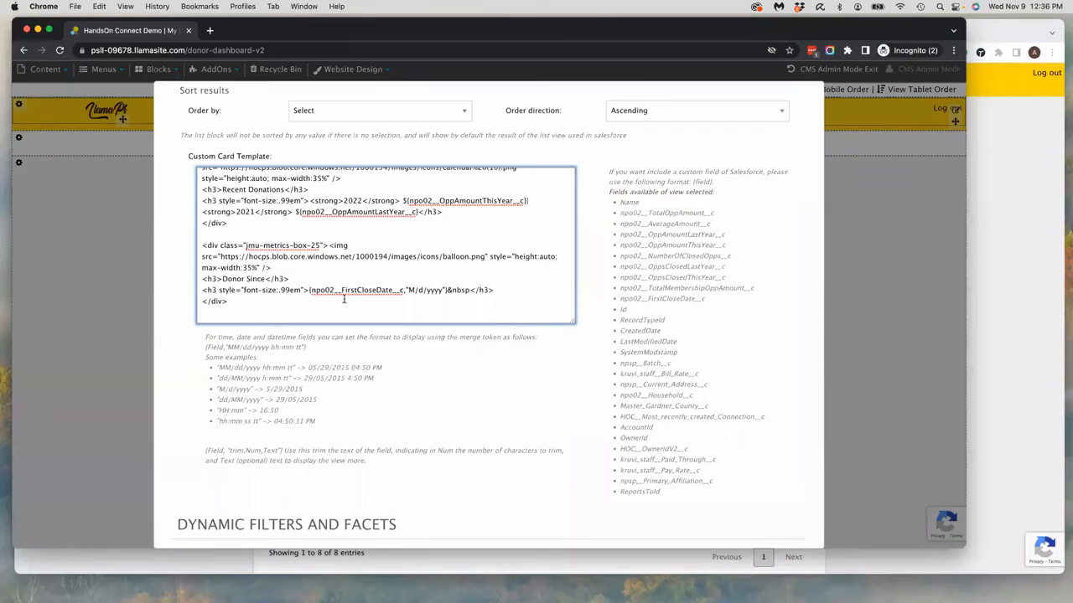
left_click_drag(406, 290, 436, 290)
key("BackSpace")
scroll(457, 308, "down", 10)
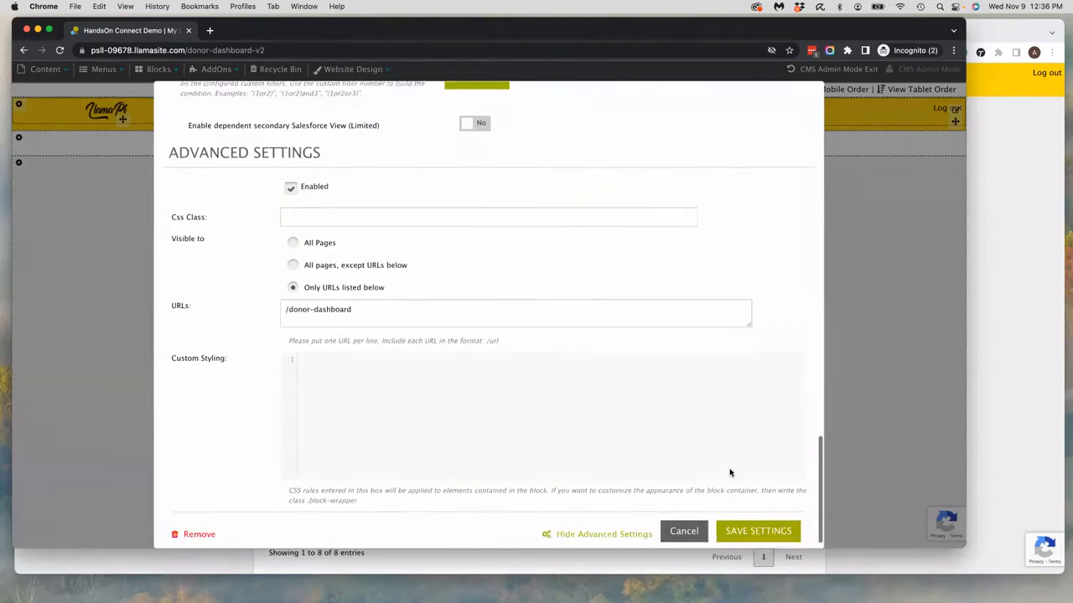
left_click(752, 514)
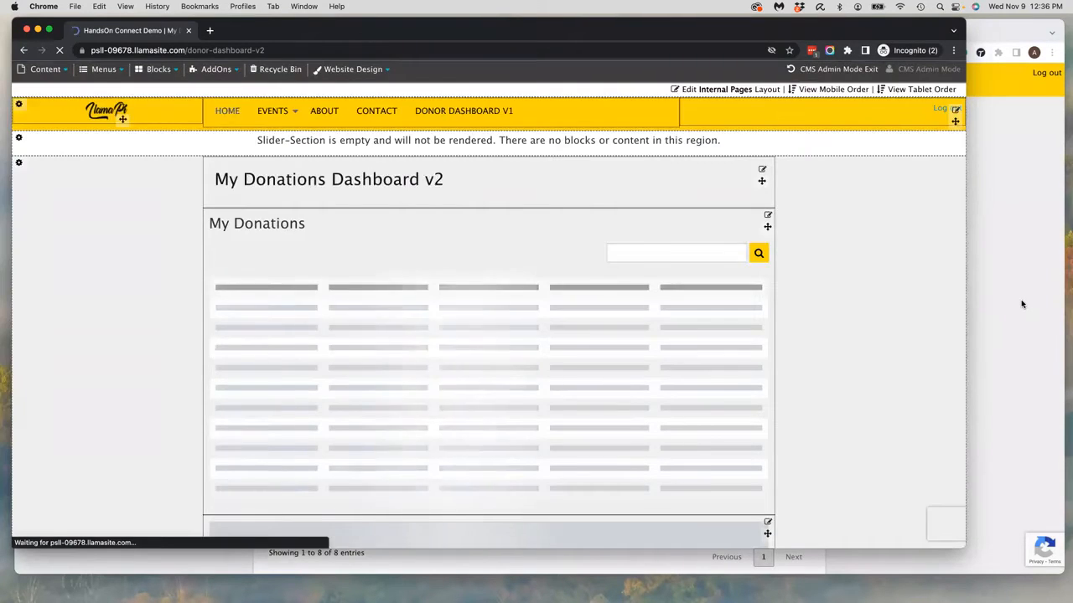
Switch to the v1 dashboard, reload the page and compare the Donor Since card's date before and after.
left_click(1021, 306)
left_click_drag(726, 238, 767, 243)
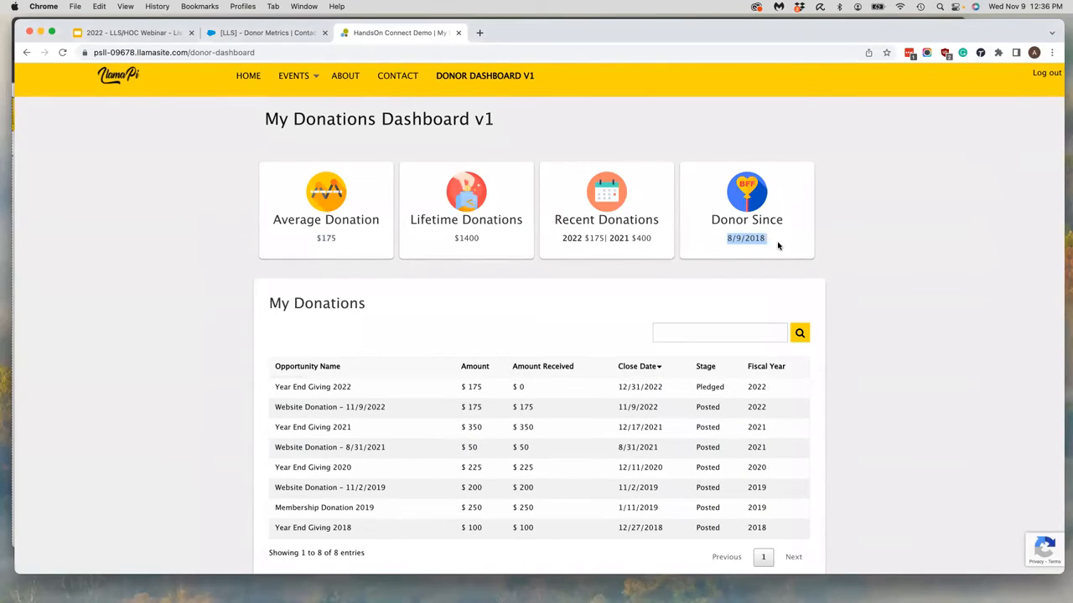
left_click(881, 285)
left_click(64, 53)
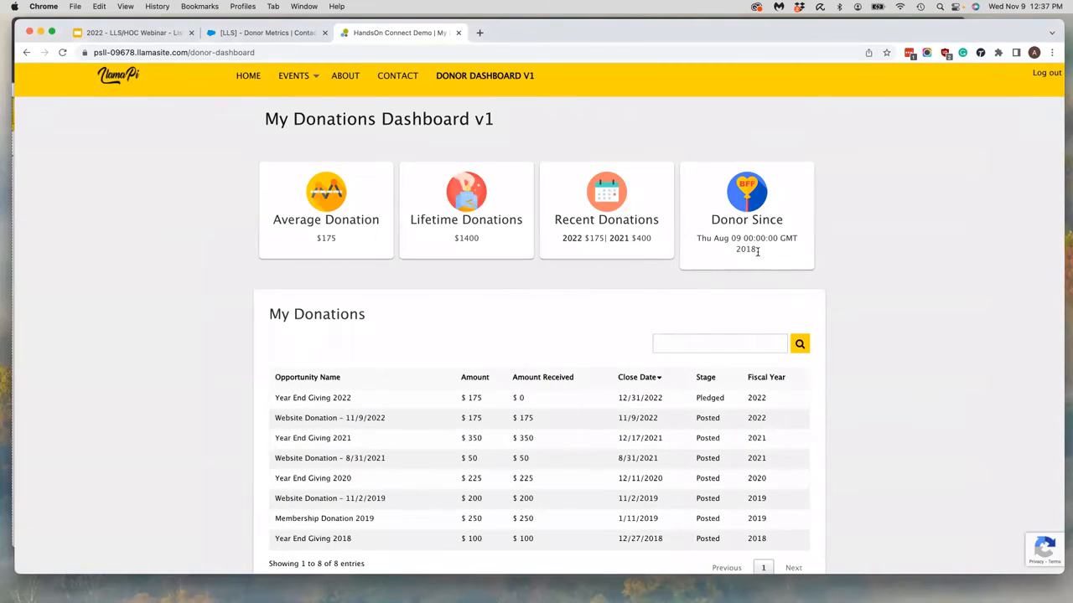
left_click_drag(757, 249, 694, 238)
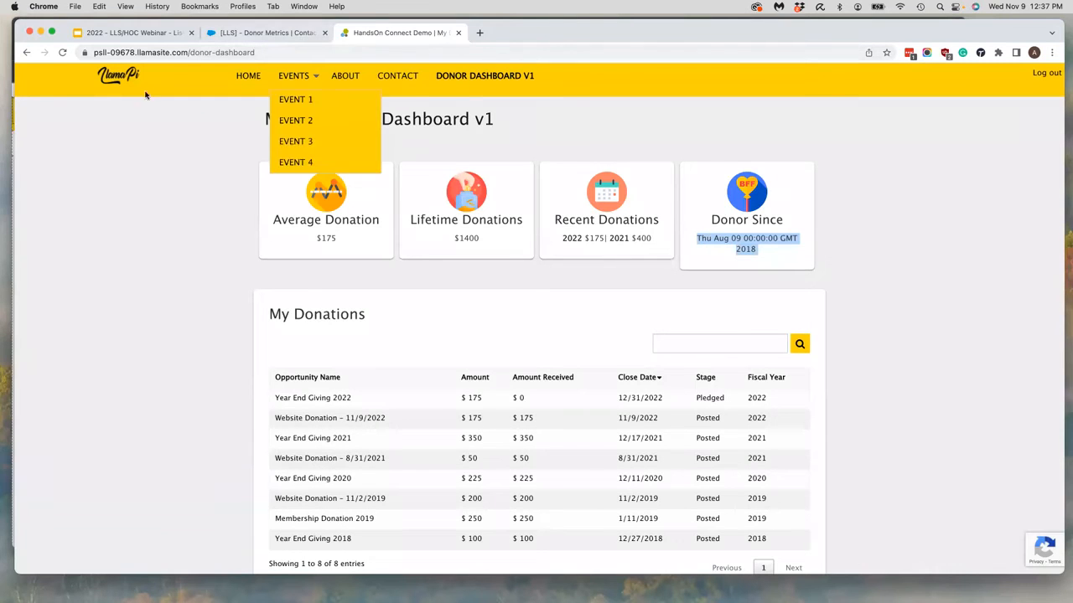
left_click_drag(613, 35, 606, 67)
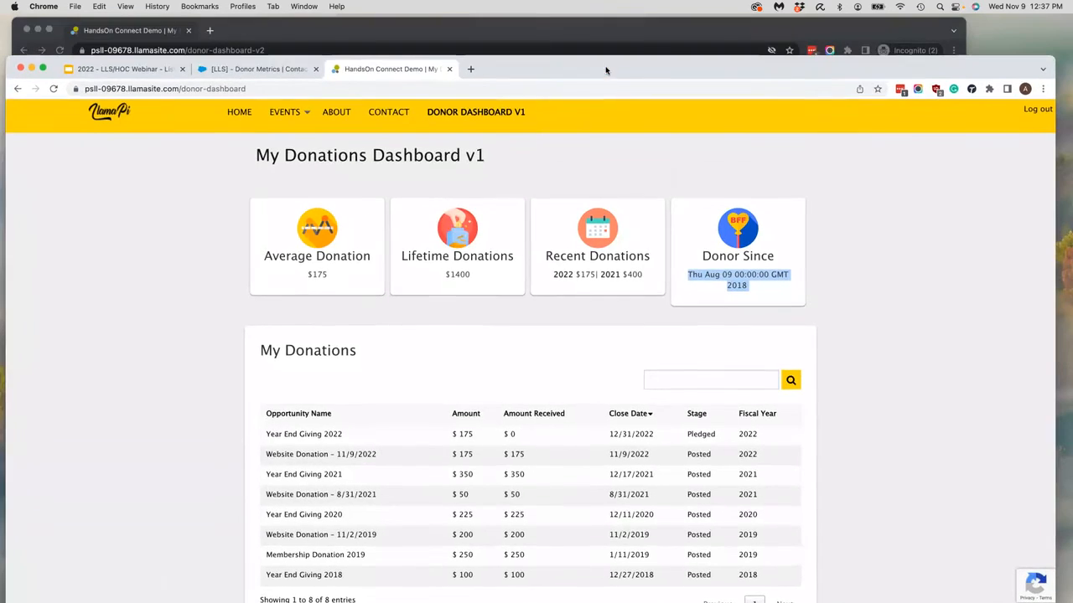
left_click(511, 48)
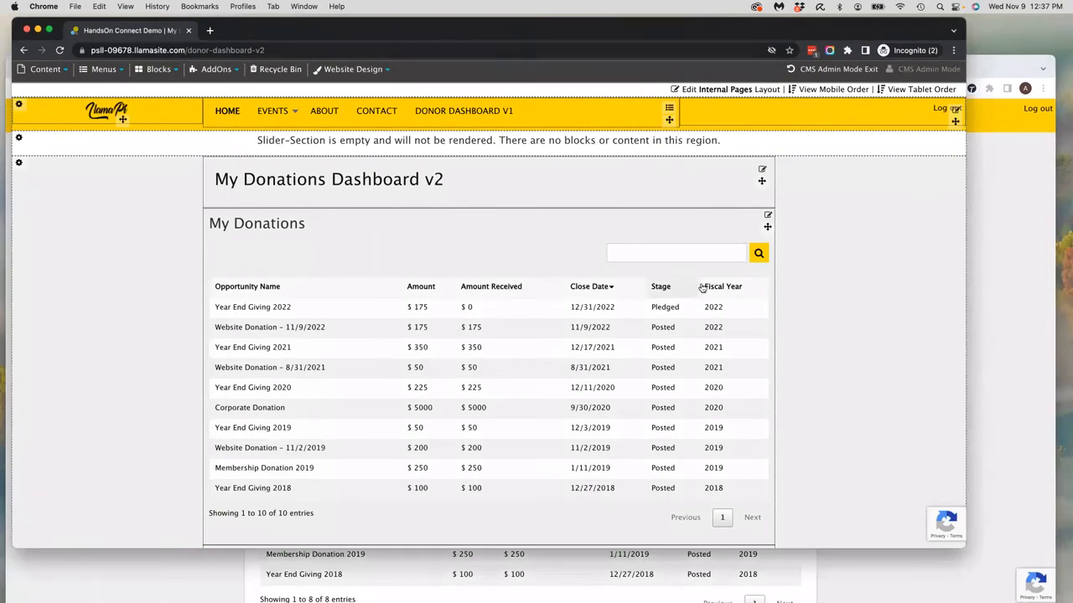
left_click(768, 219)
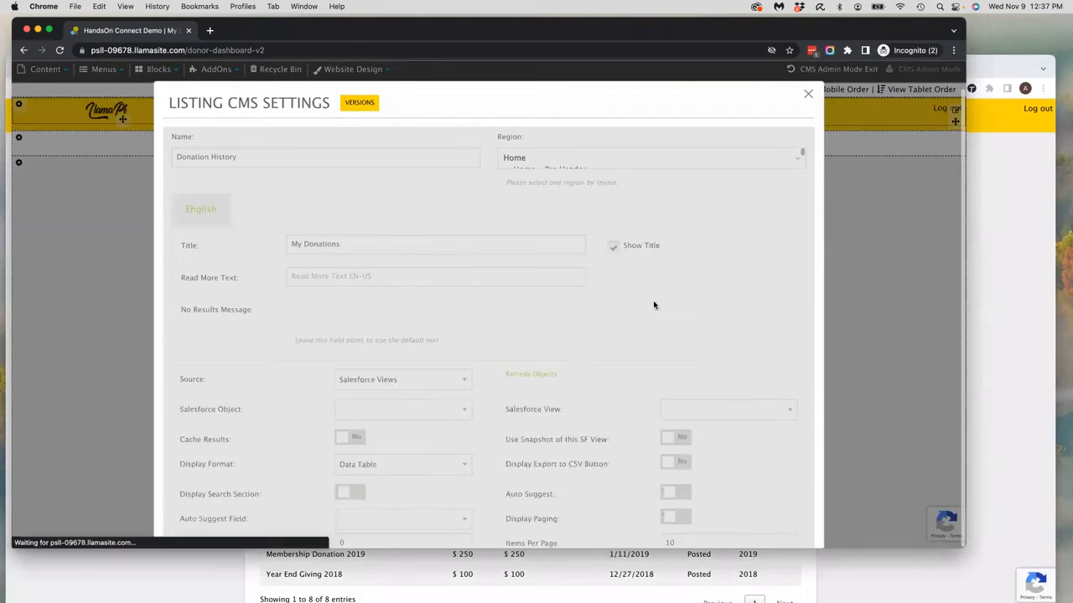
scroll(524, 383, "down", 7)
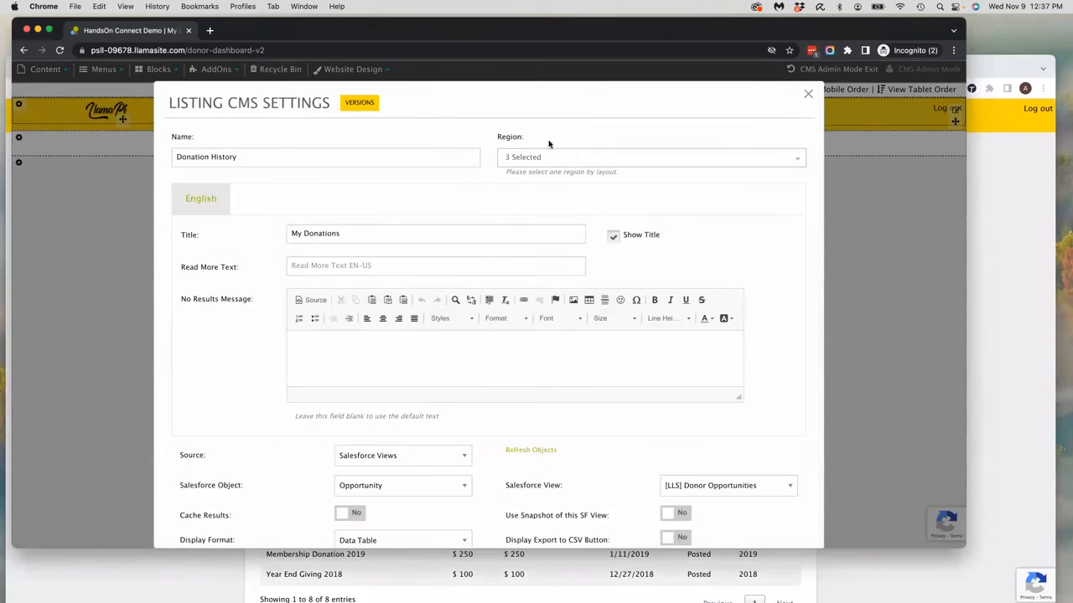
left_click(803, 124)
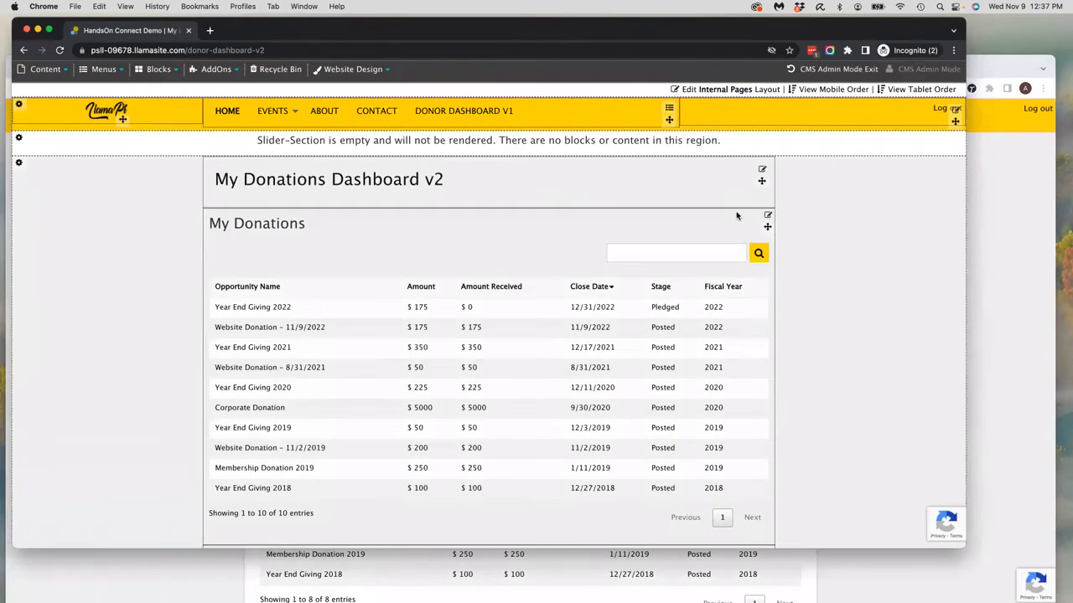
Open the metrics block settings in the v1 dashboard's admin window and add ,"M/d/yyyy" to the Lifetime Donations card's npo02__TotalOppAmount__c merge field.
left_click_drag(323, 39, 345, 126)
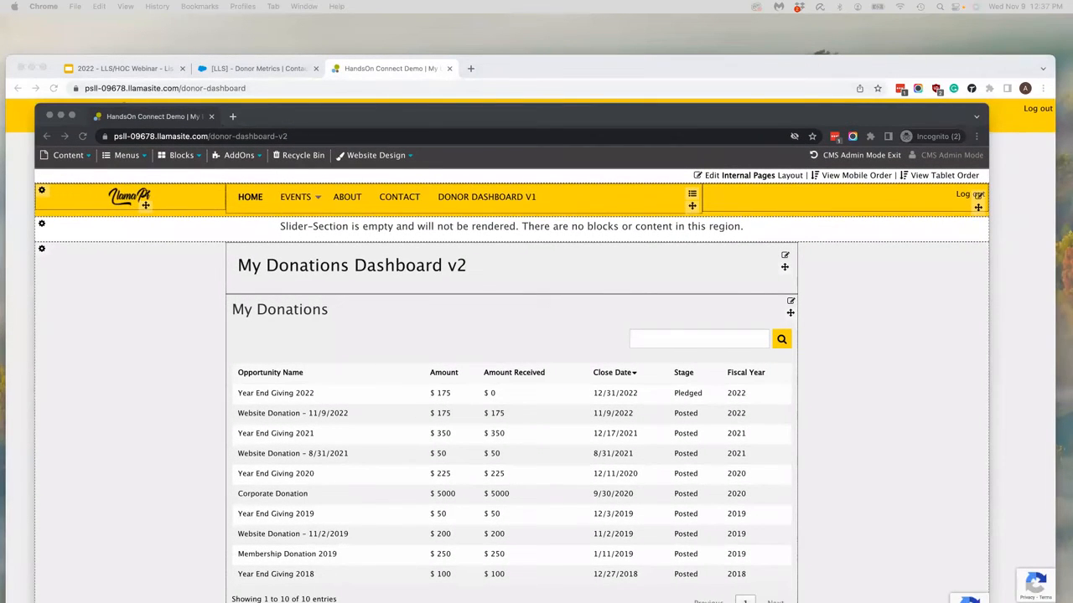
left_click_drag(0, 30, 141, 36)
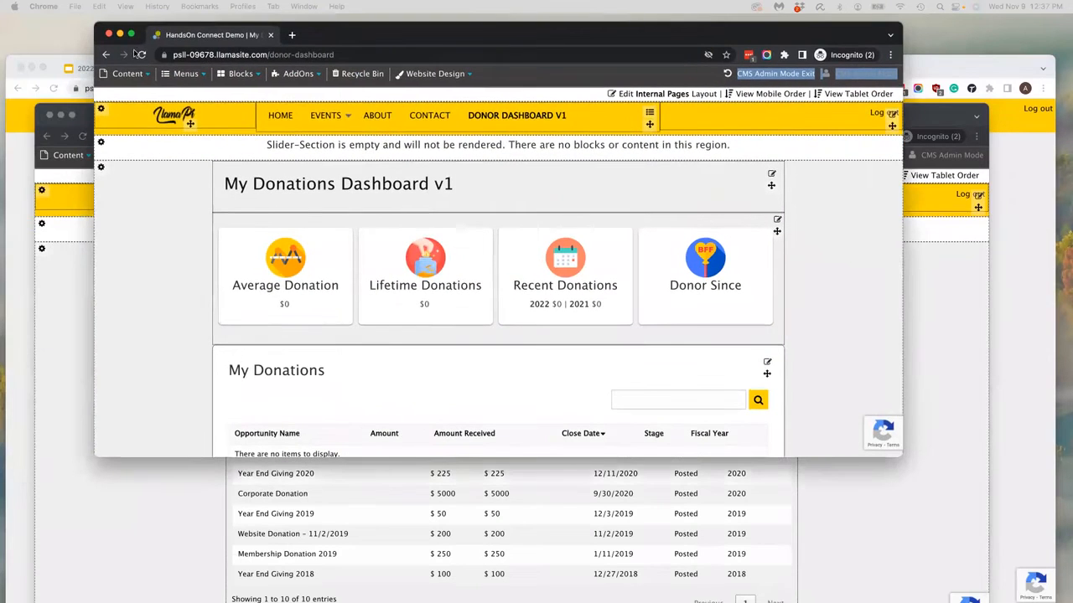
left_click(778, 223)
scroll(485, 379, "down", 2)
scroll(486, 379, "down", 10)
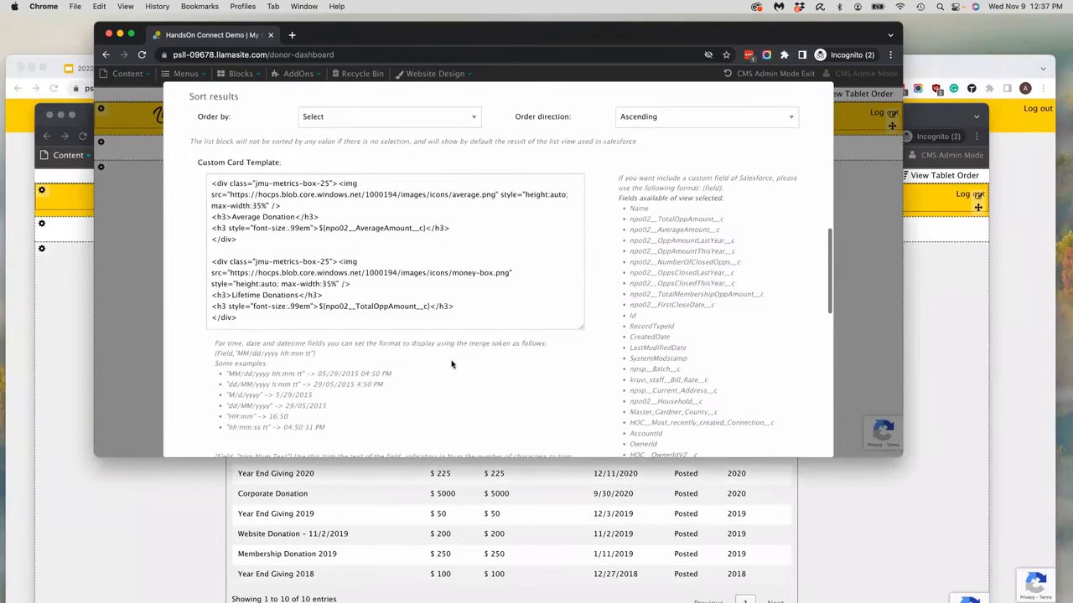
left_click(427, 308)
type(",\"M/d/yyyy\"")
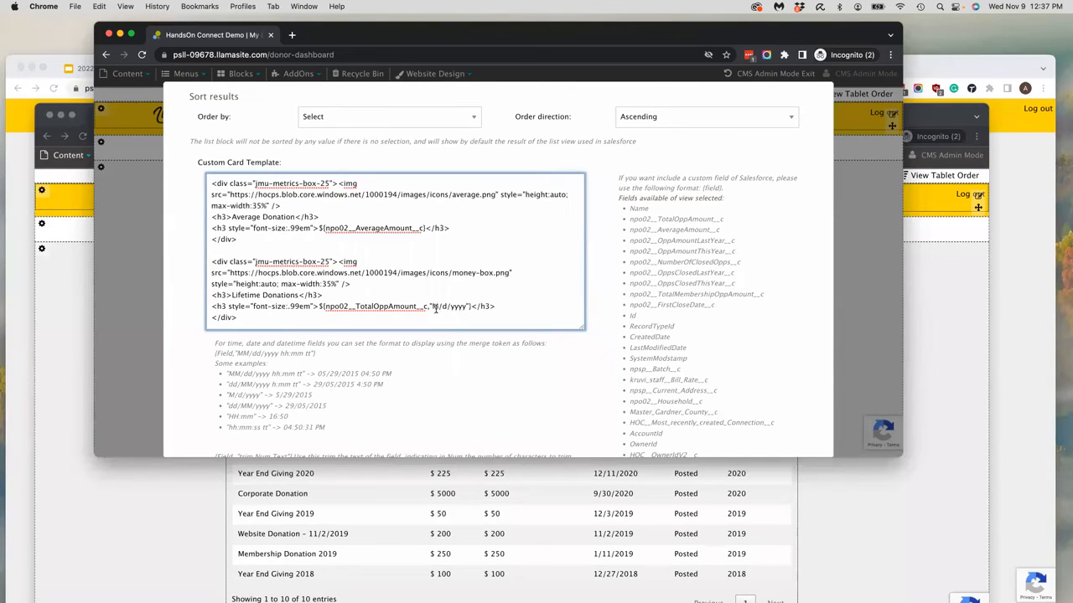
Review the date format examples and the block's filters, and save the metrics block settings.
scroll(465, 312, "down", 2)
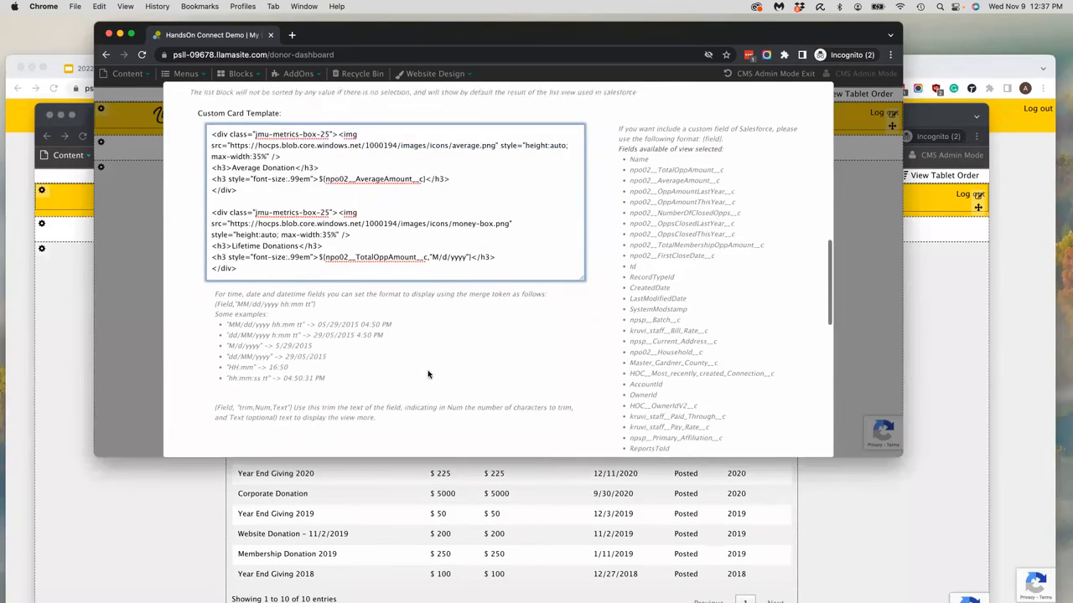
left_click_drag(325, 360, 225, 300)
scroll(508, 347, "down", 12)
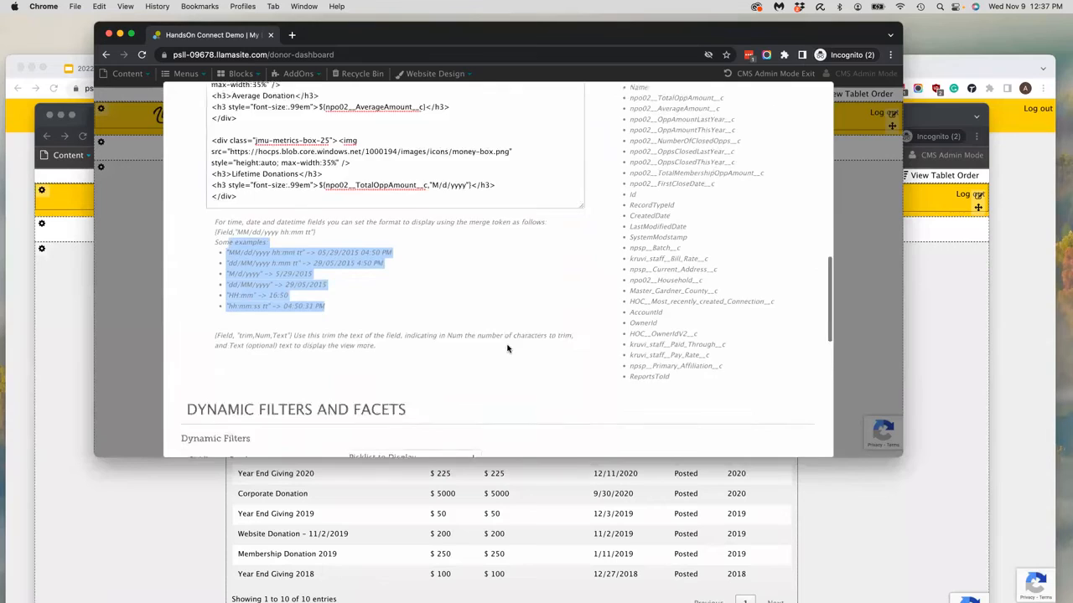
scroll(507, 349, "down", 2)
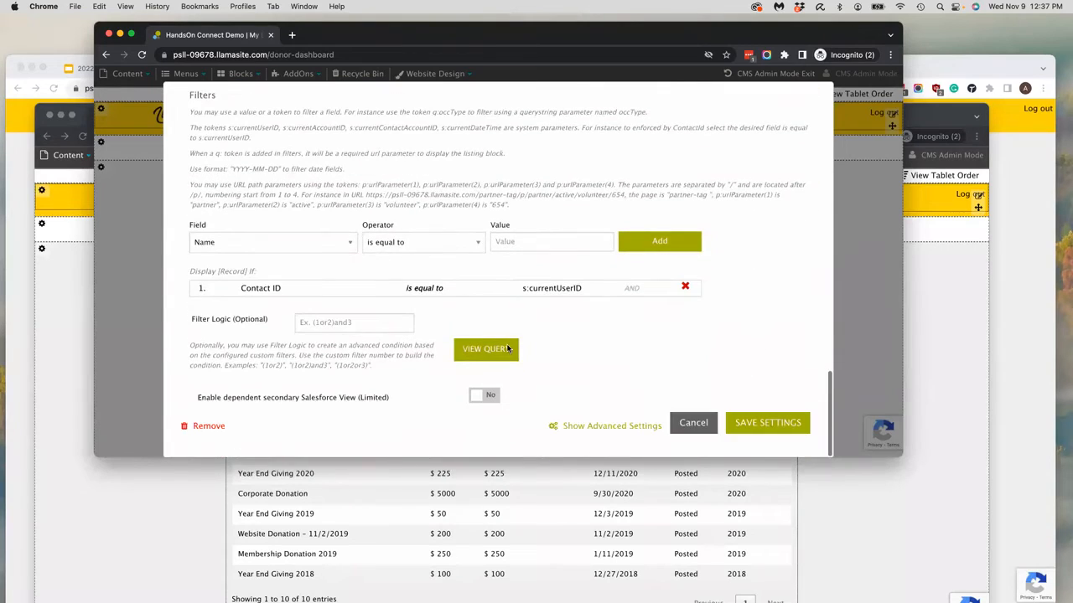
scroll(587, 356, "up", 2)
scroll(599, 357, "up", 1)
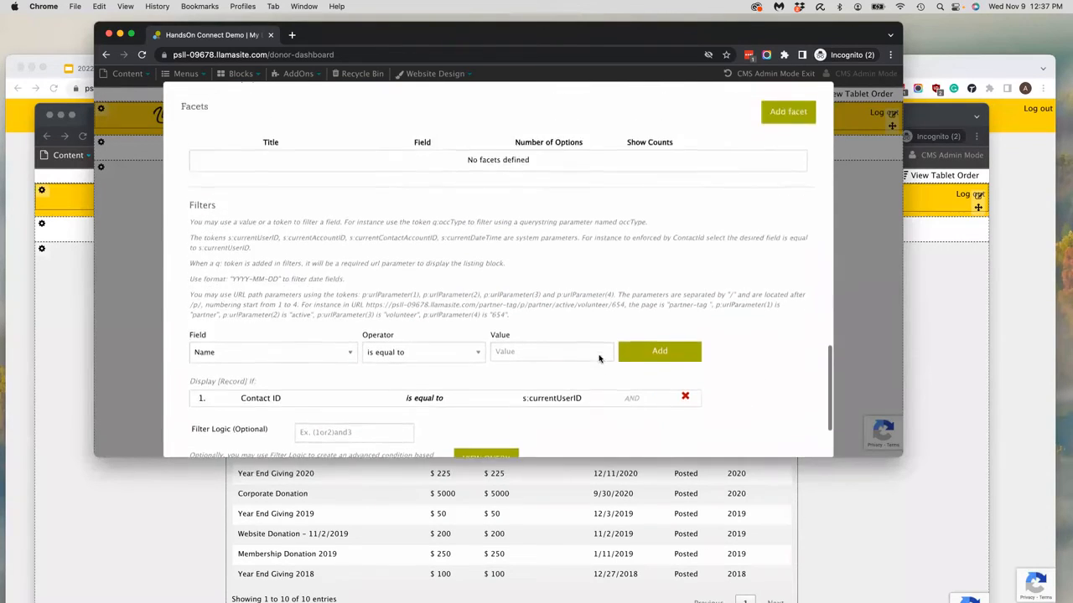
scroll(599, 357, "down", 3)
left_click(768, 423)
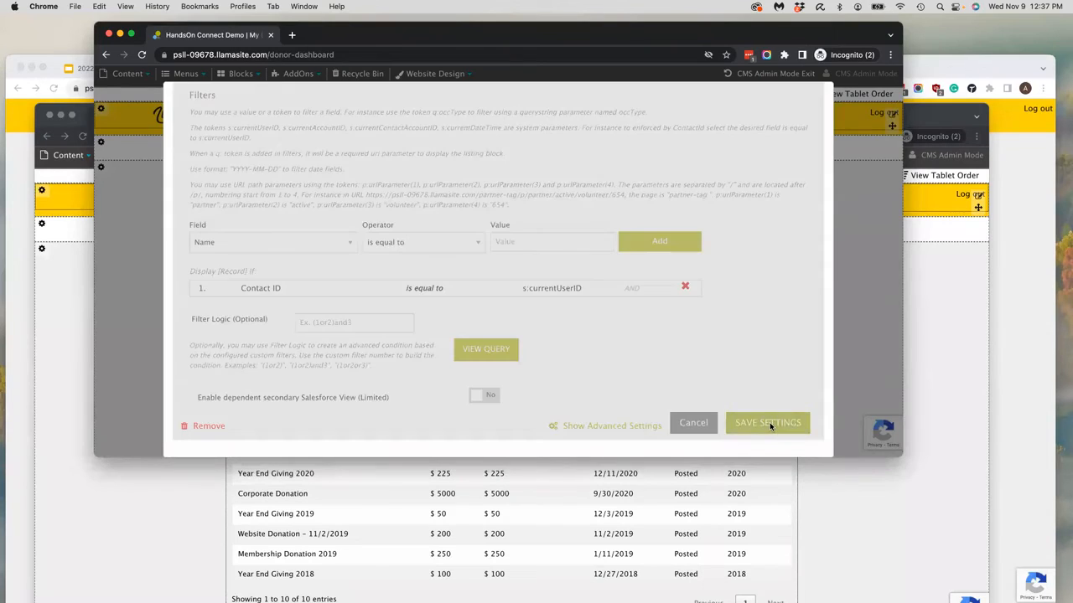
Close the save confirmation, switch to the public v1 dashboard window and reload the page to check the metric cards.
left_click(506, 323)
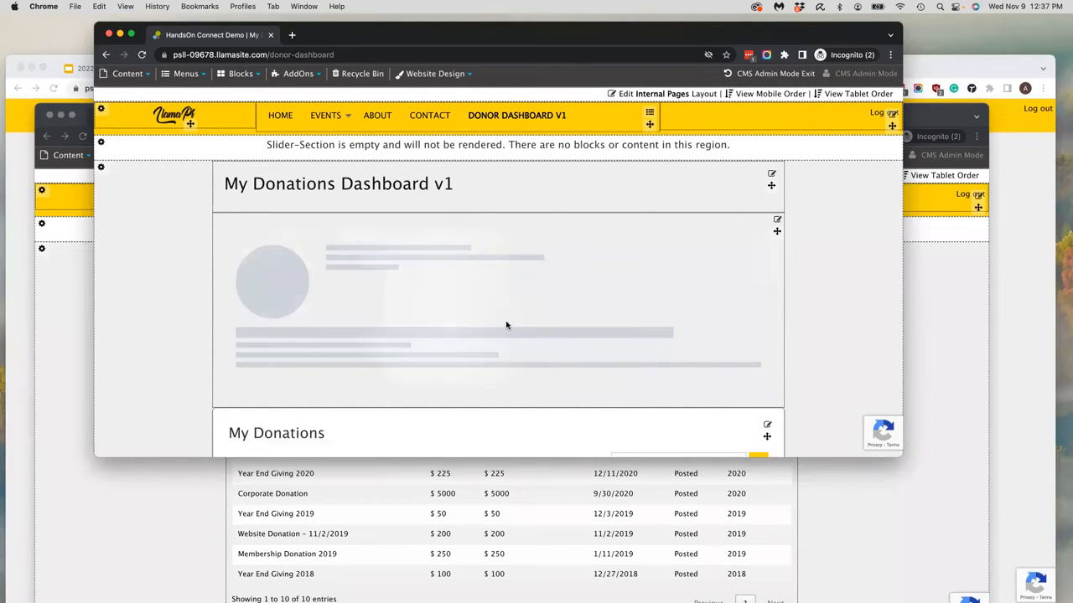
left_click(178, 531)
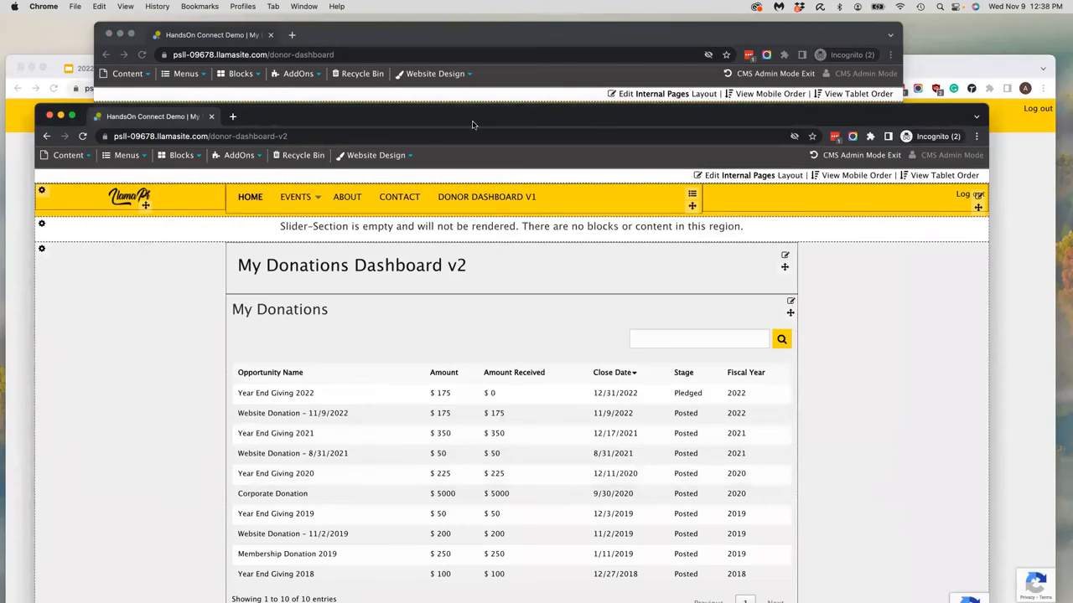
left_click(10, 110)
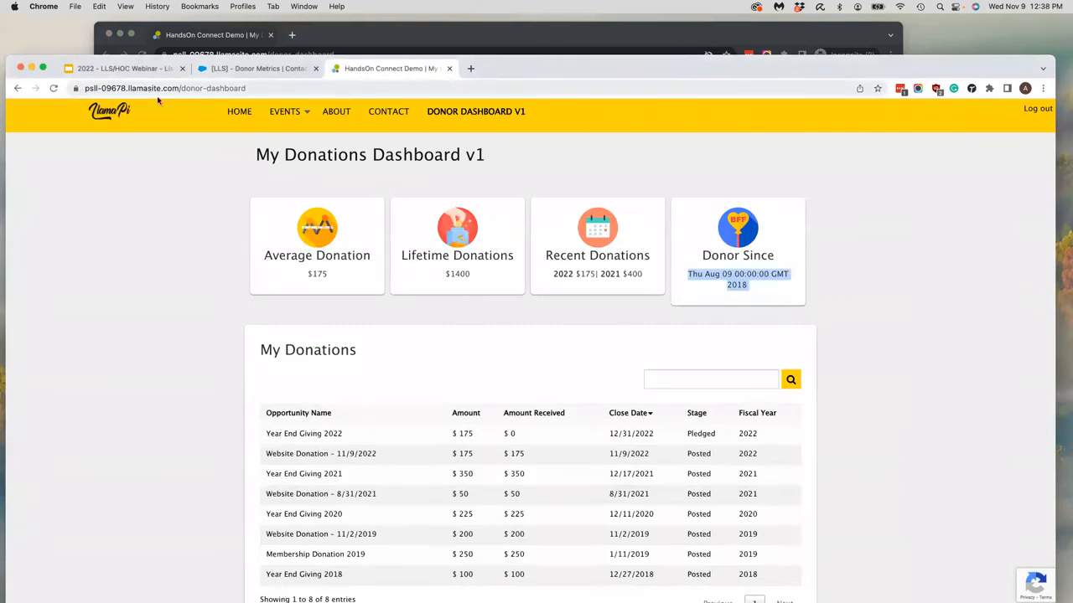
left_click(54, 88)
left_click_drag(617, 75, 620, 37)
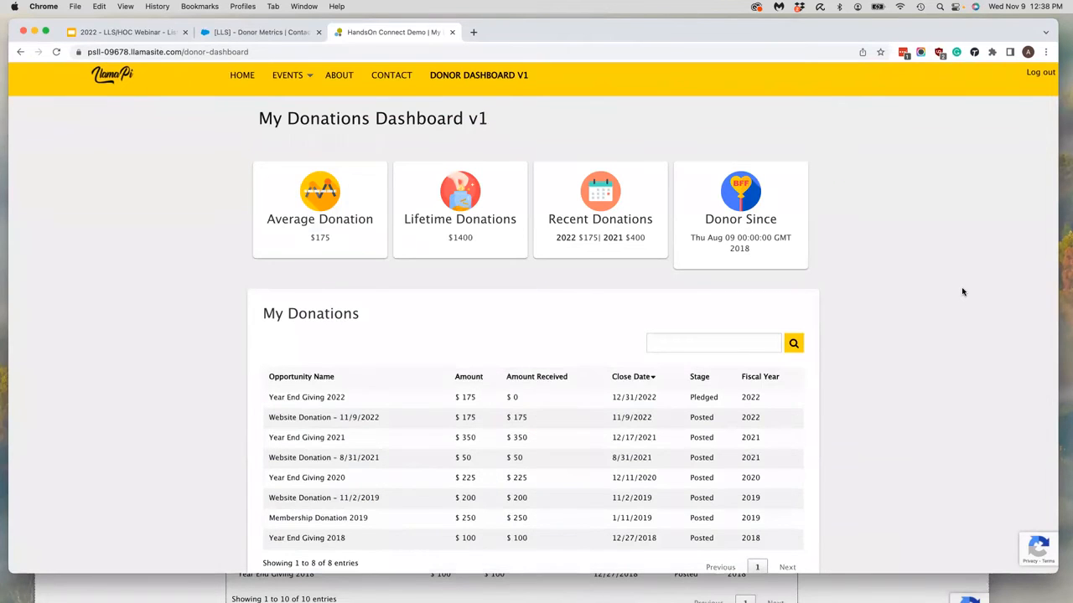
left_click(56, 52)
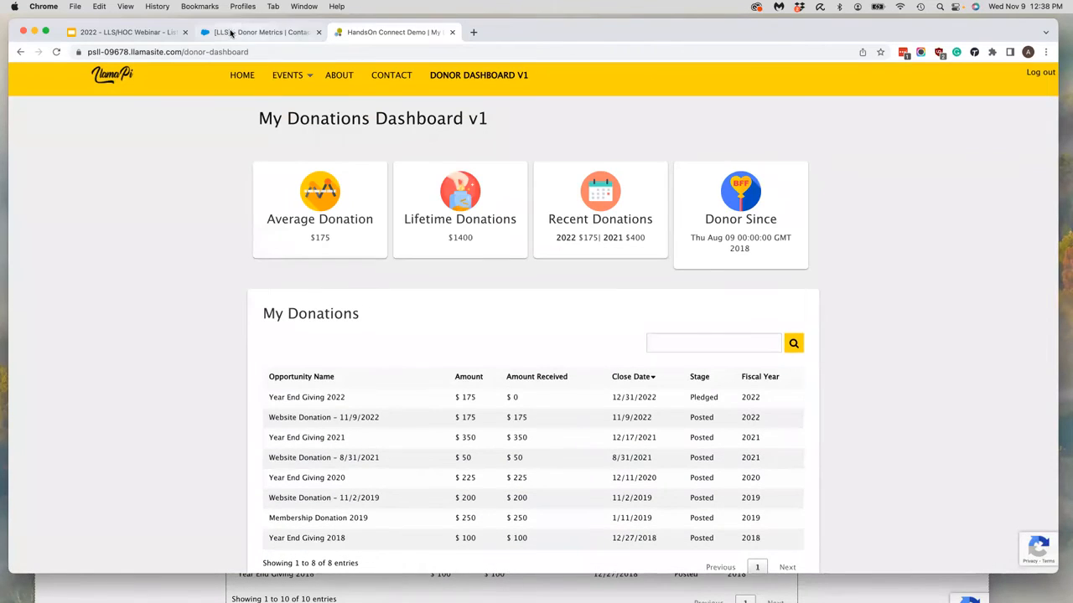
Reopen the metrics block settings in the v1 admin window and remove ,"M/d/yyyy" from the Lifetime Donations card's npo02__TotalOppAmount__c merge field.
left_click_drag(706, 34, 697, 161)
left_click(646, 135)
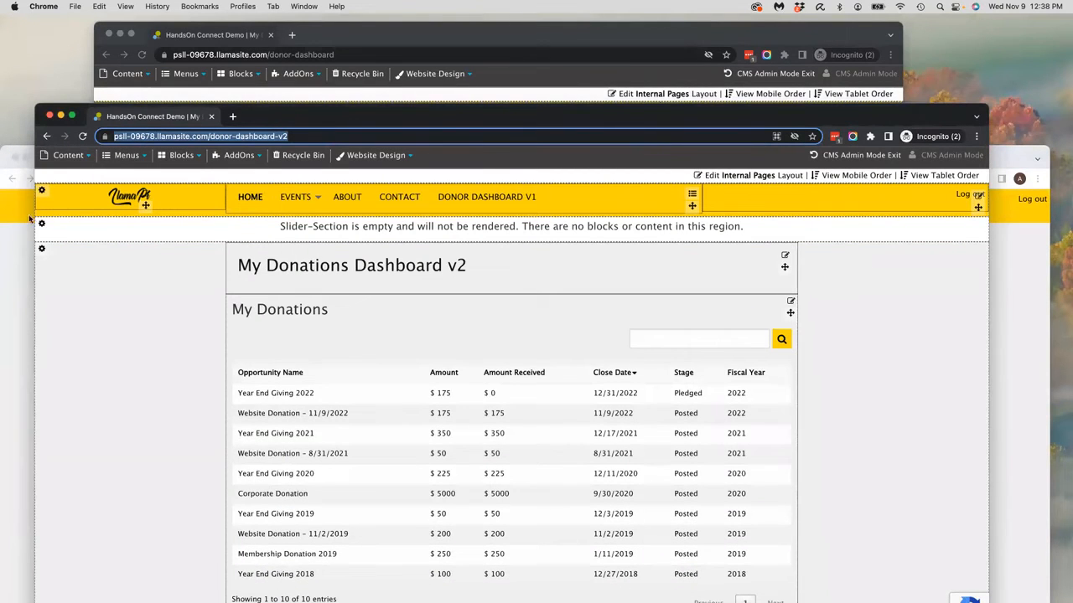
left_click_drag(376, 118, 380, 214)
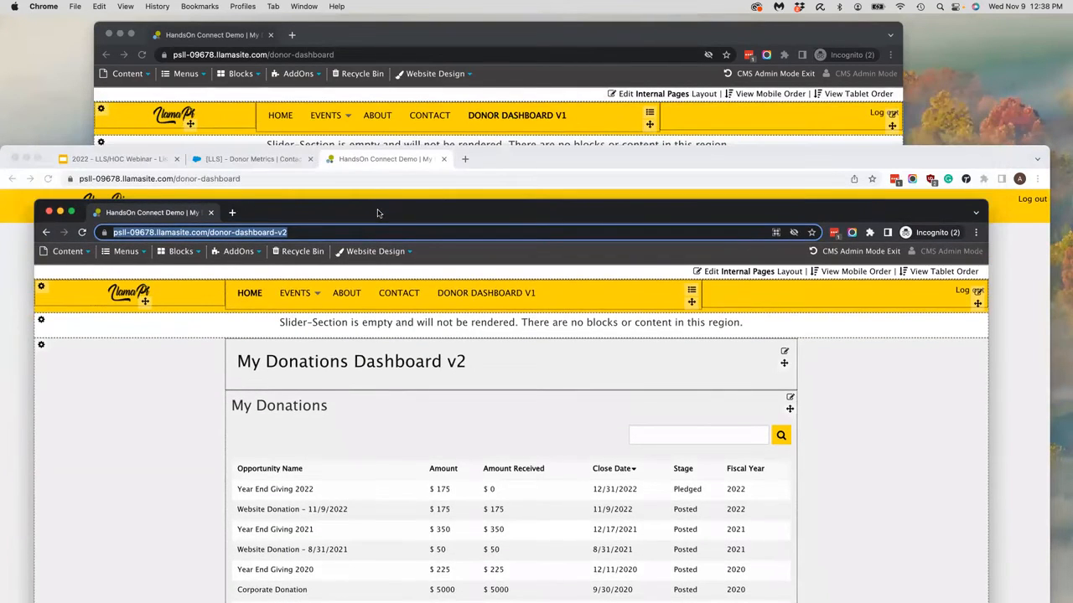
left_click(432, 124)
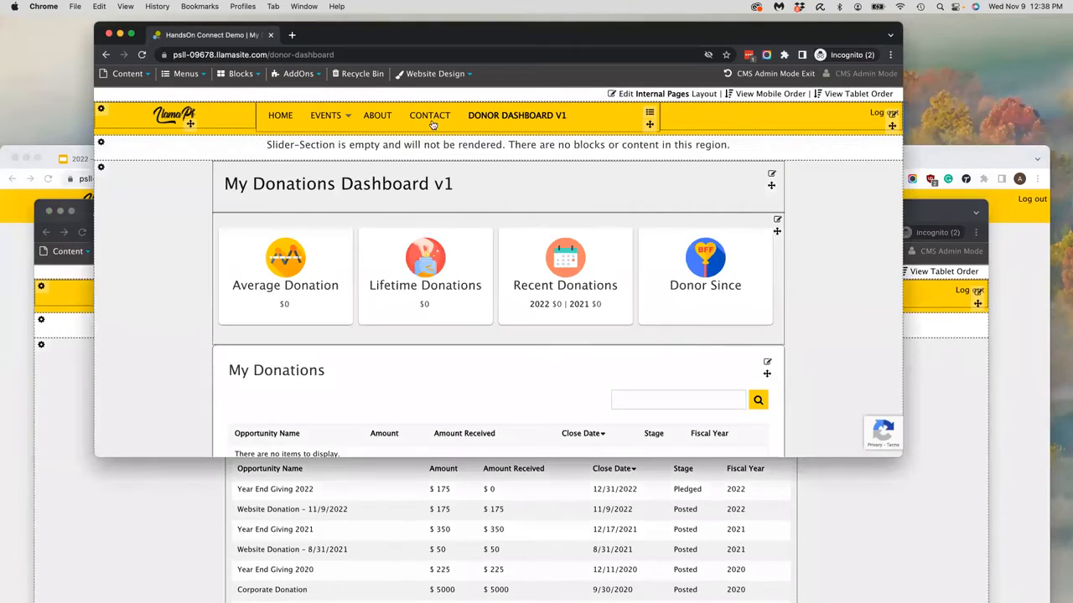
left_click(778, 221)
scroll(453, 390, "down", 10)
scroll(450, 390, "down", 5)
scroll(453, 390, "up", 10)
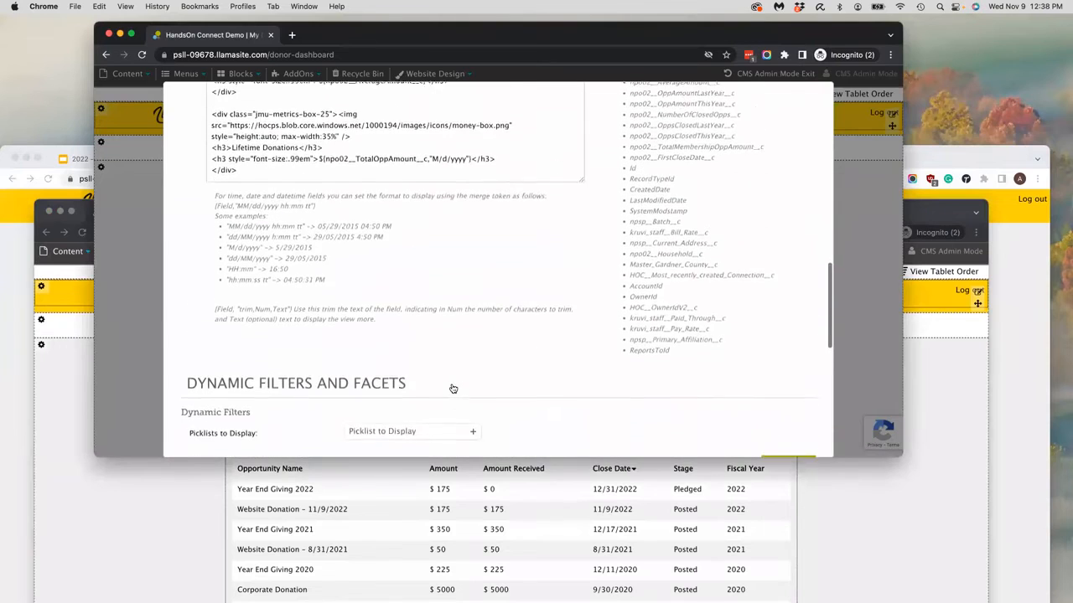
scroll(453, 388, "up", 1)
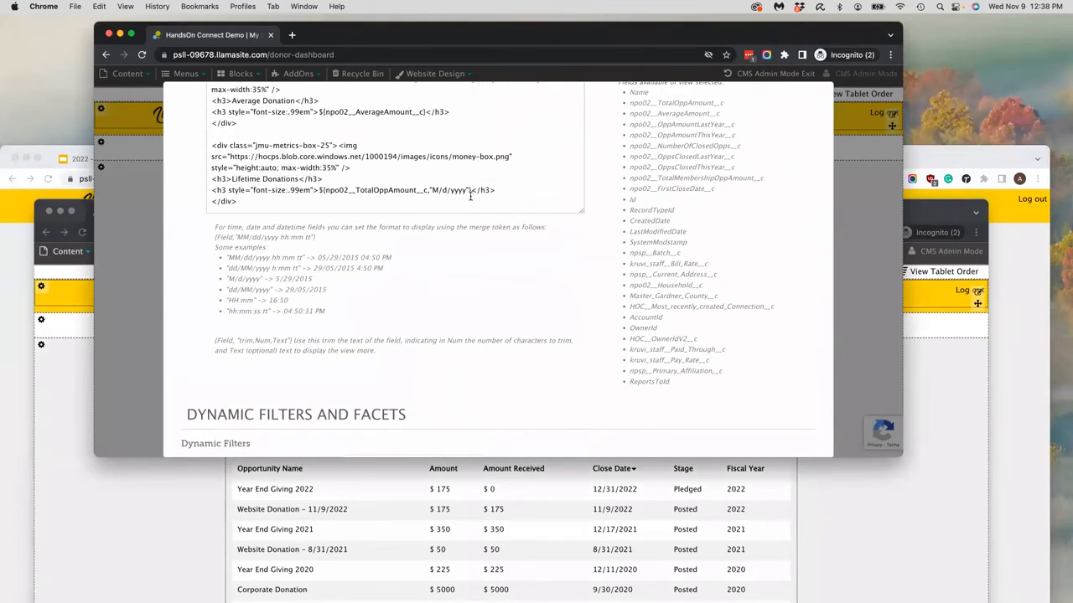
left_click_drag(468, 191, 430, 190)
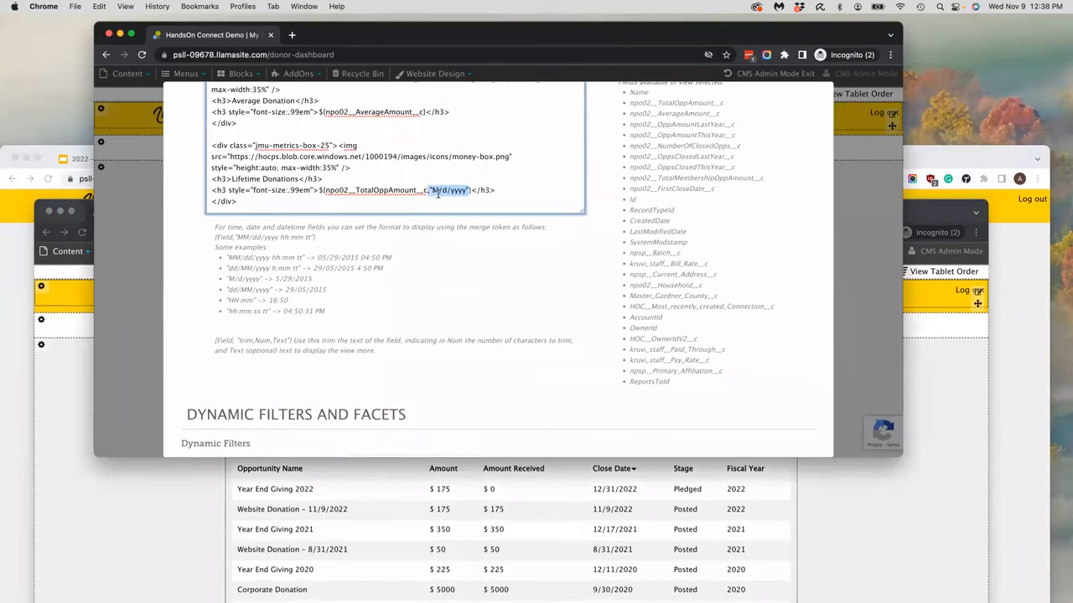
key("BackSpace")
Add ,"M/d/yyyy" to the Donor Since card's npo02__FirstCloseDate__c merge field and save the block settings.
scroll(446, 200, "down", 4)
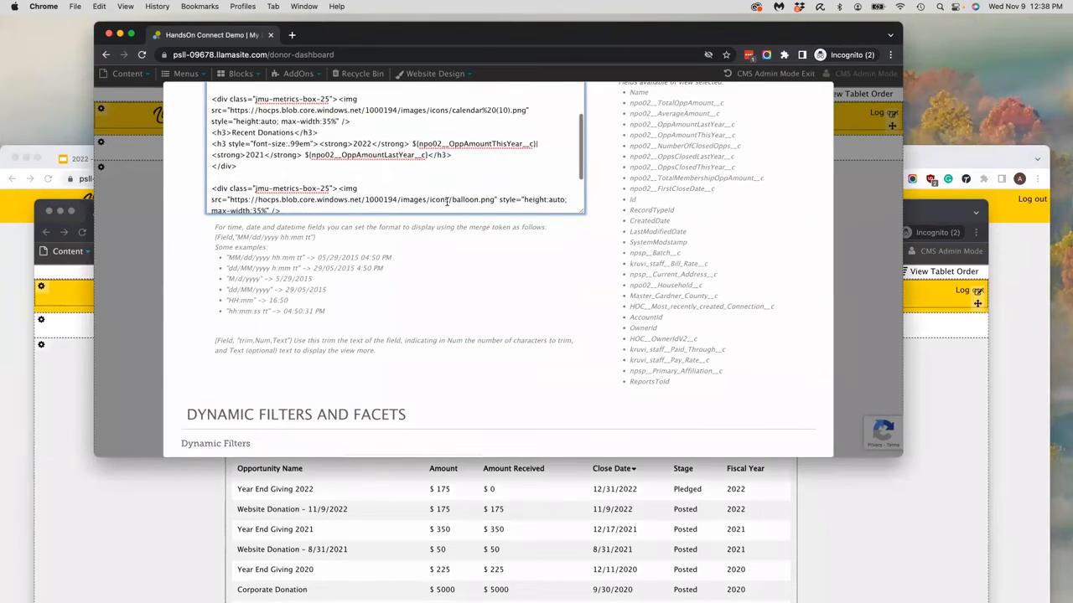
scroll(446, 201, "down", 2)
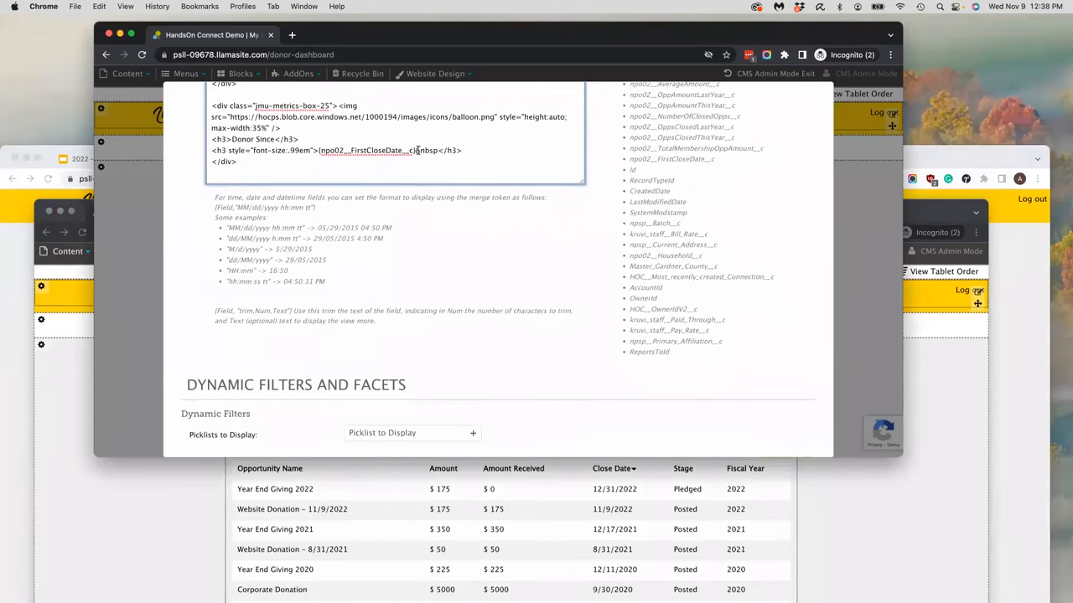
type("}")
key("BackSpace")
type(",\"M/d/yyyy\"")
scroll(502, 199, "down", 10)
left_click(803, 416)
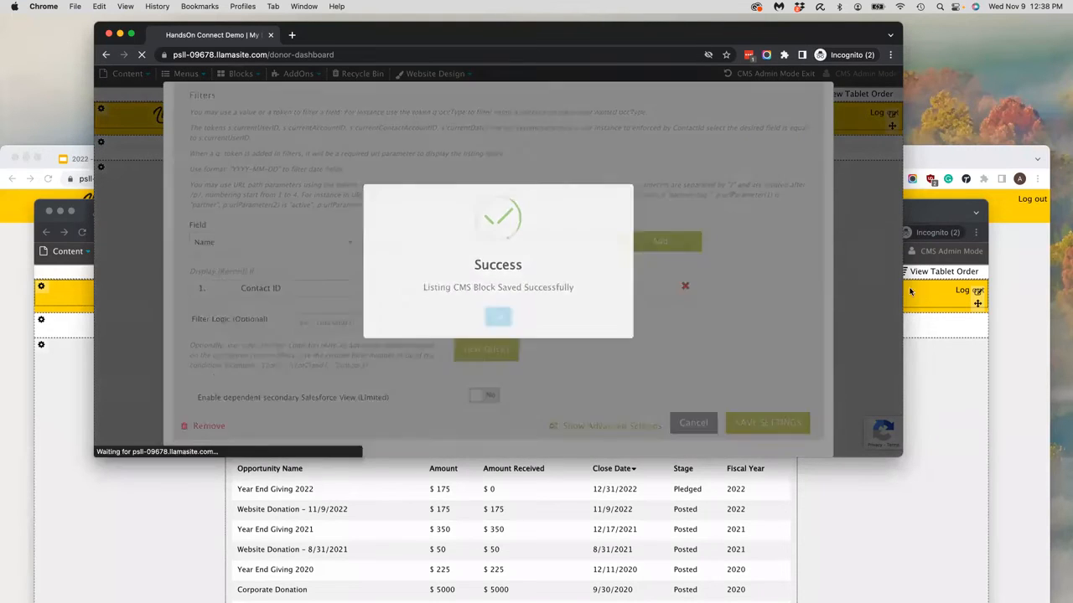
Reload the public v1 dashboard and check the date format on the Donor Since card.
left_click(1018, 298)
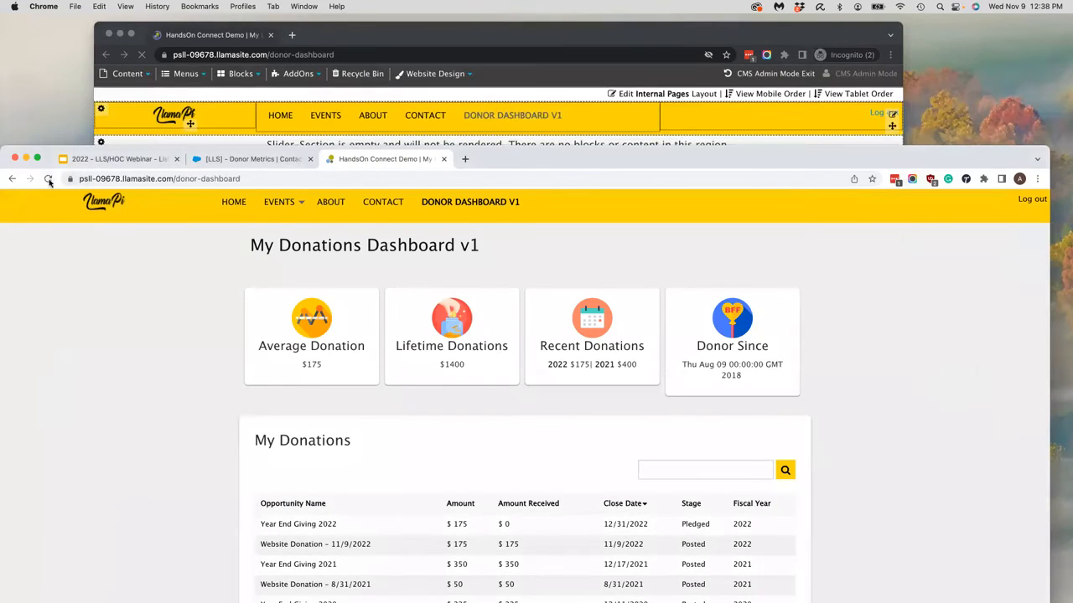
left_click(49, 180)
left_click_drag(952, 159, 952, 35)
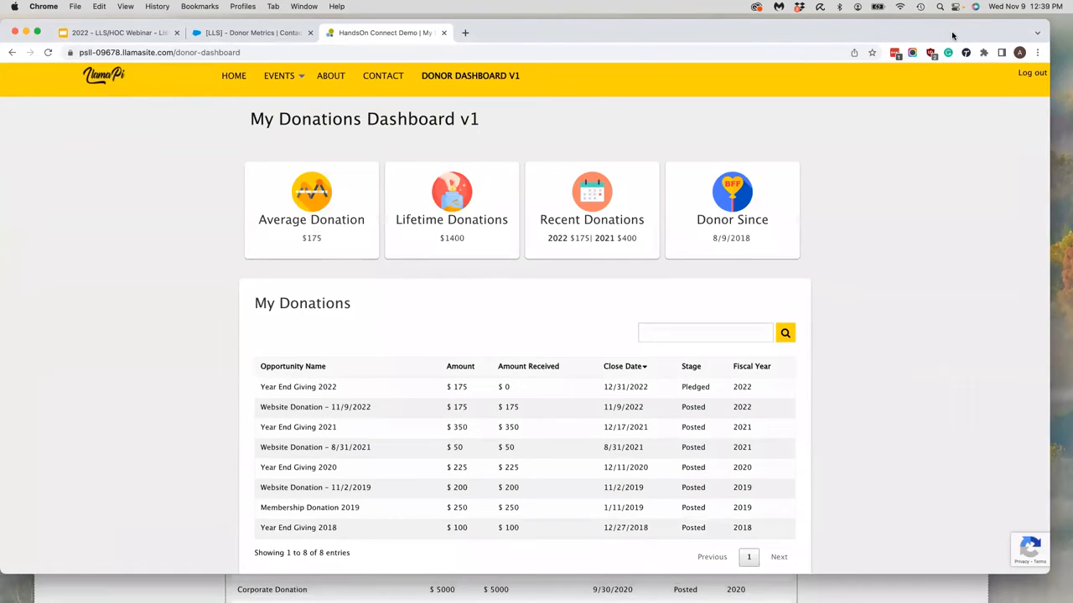
Bring the v2 dashboard's admin window to the front and open the Donor Dashboard Metrics listing block's settings.
left_click_drag(518, 33, 506, 168)
left_click(495, 128)
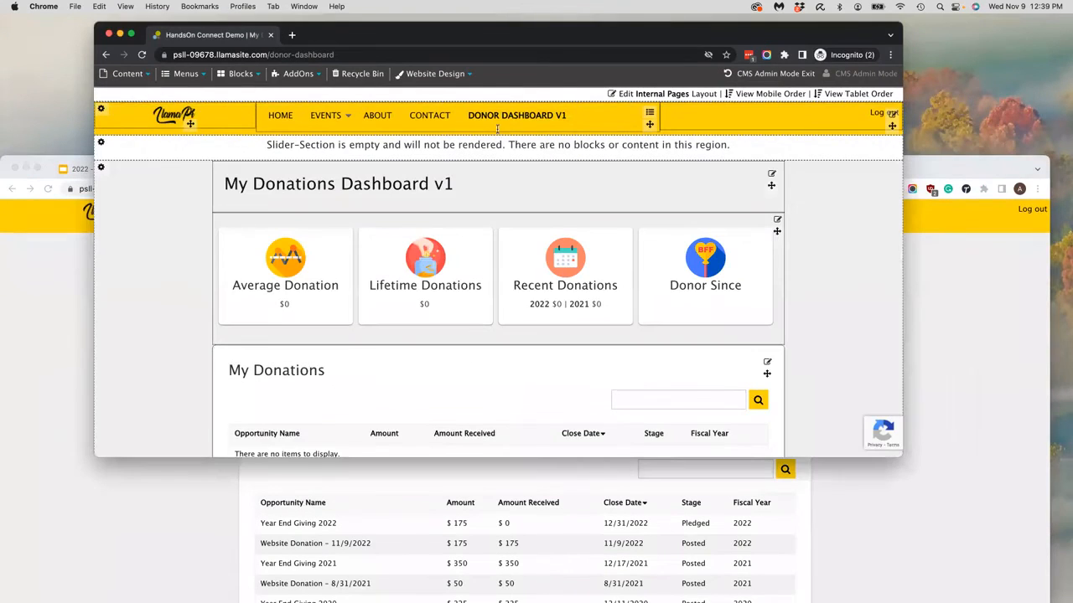
left_click(100, 142)
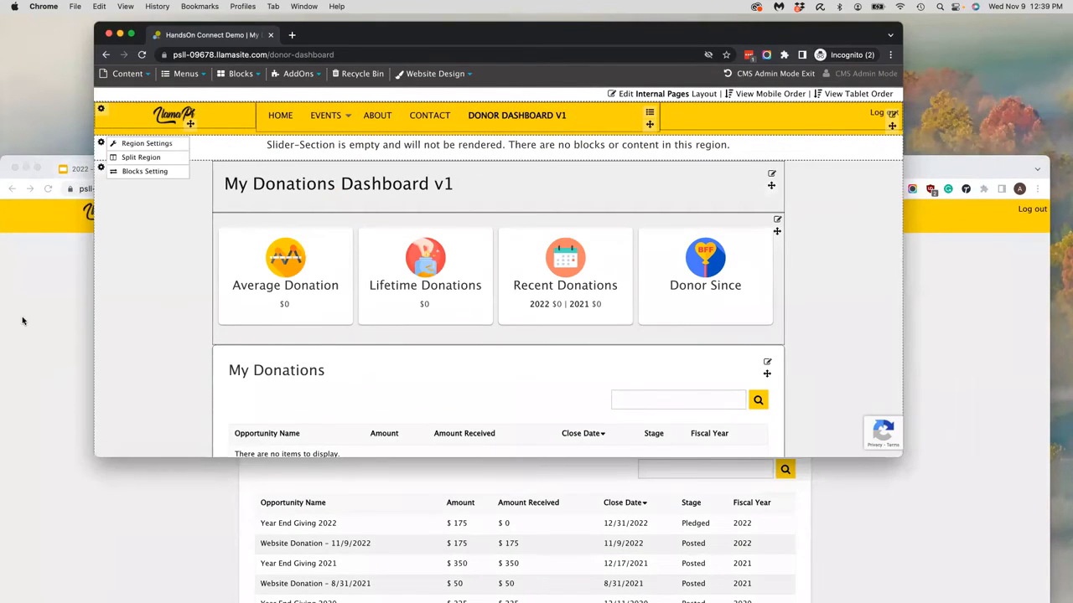
left_click_drag(468, 35, 482, 151)
left_click(966, 177)
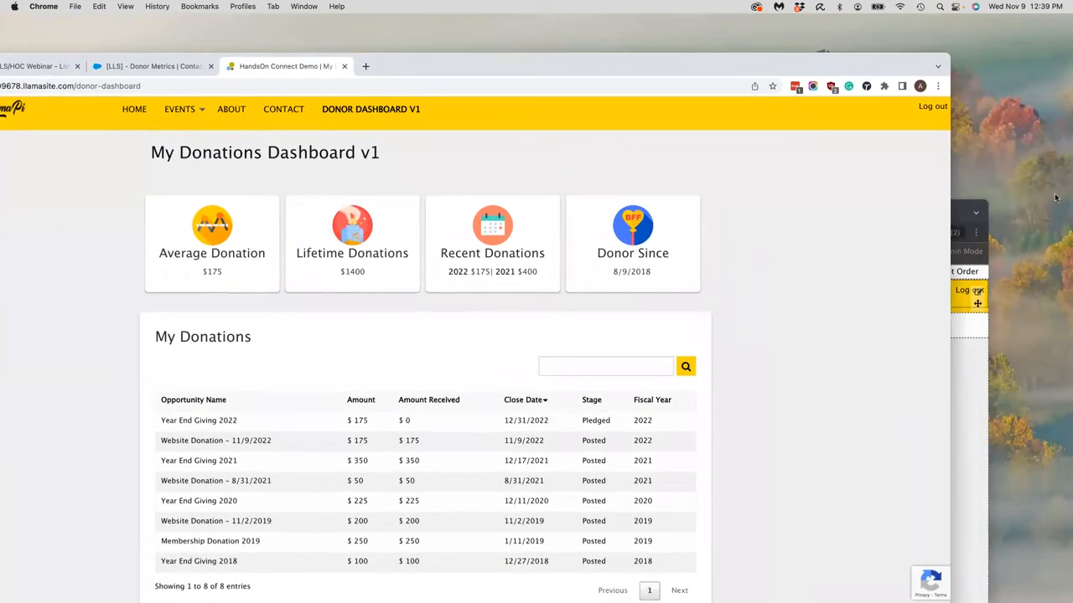
left_click_drag(972, 210, 929, 30)
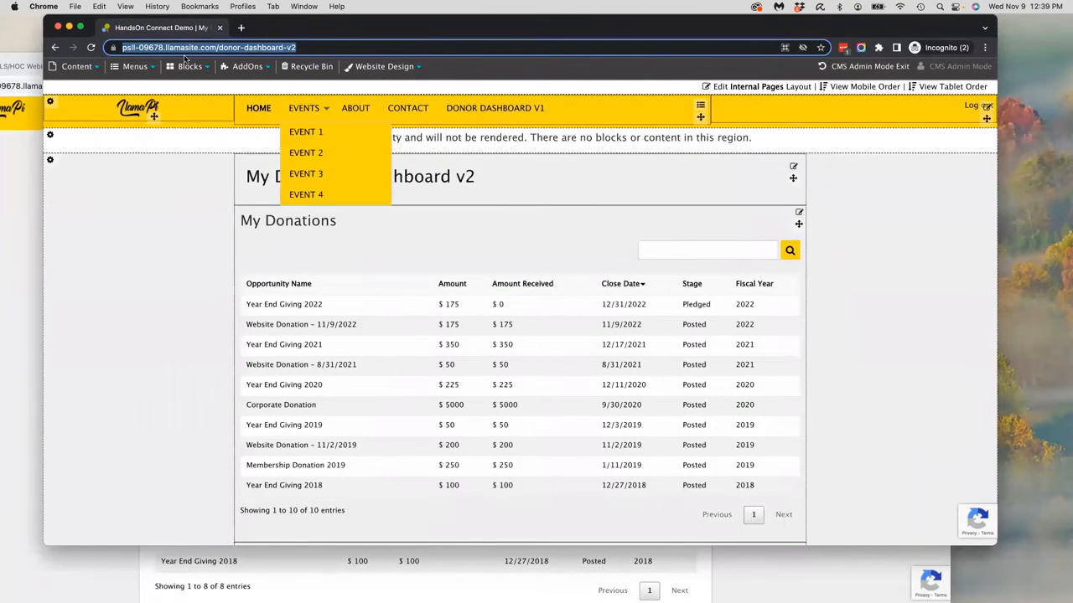
left_click(186, 66)
mouse_move(204, 168)
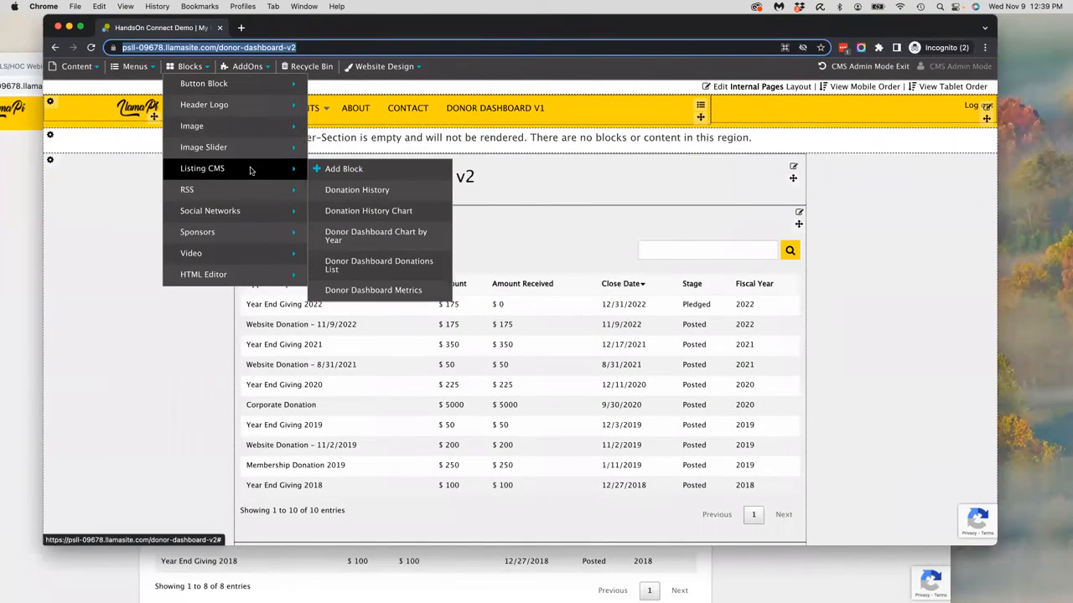
left_click(399, 290)
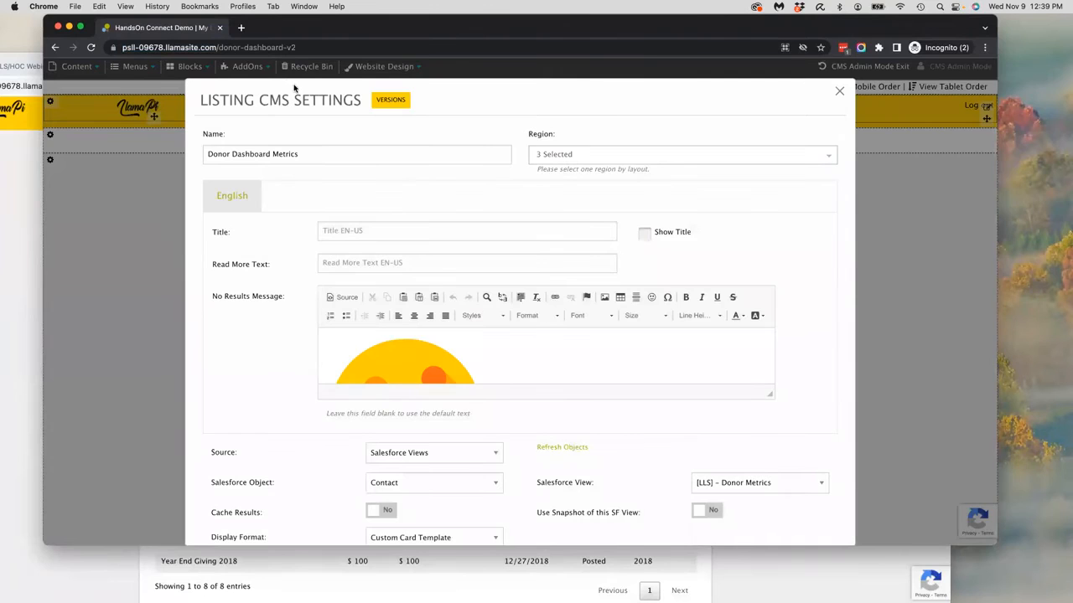
Copy /donor-dashboard-v2 from the page address and add it to the URLs in the metrics block's advanced settings.
left_click(222, 48)
left_click(216, 47)
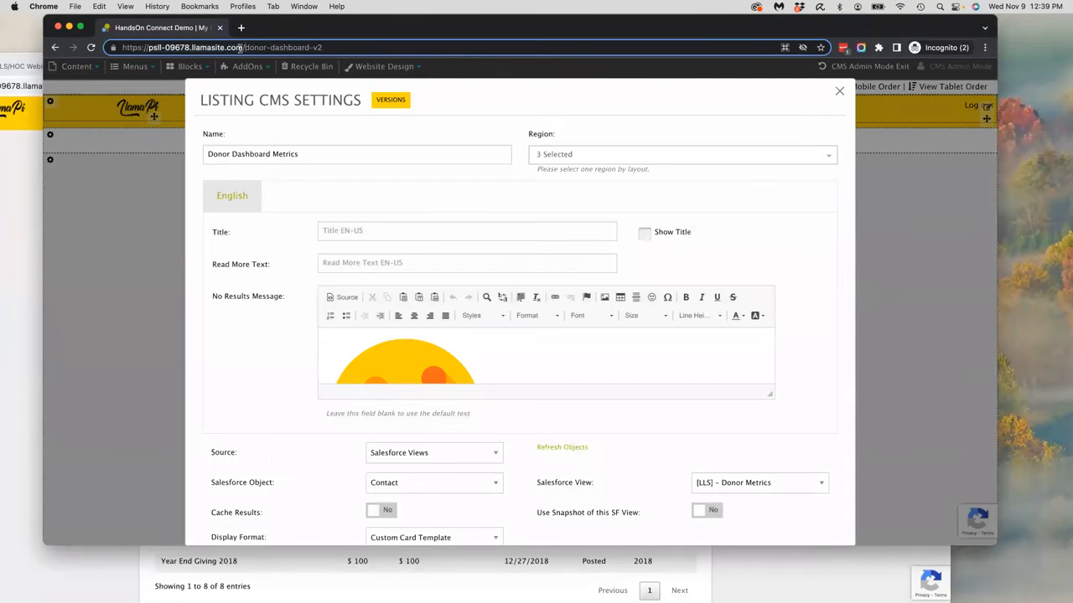
left_click_drag(243, 48, 329, 48)
key("super+c")
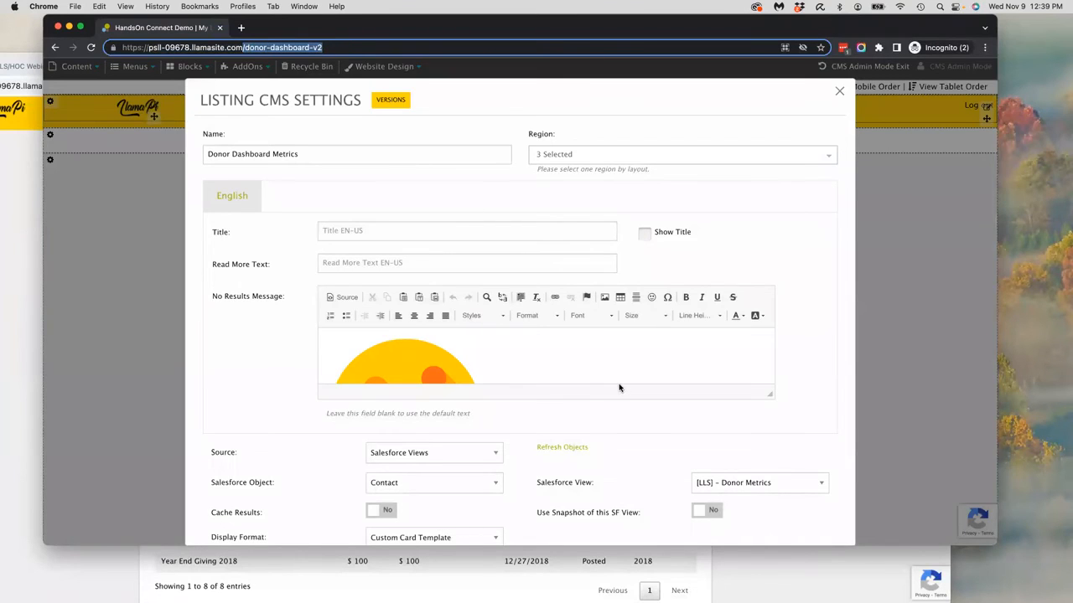
scroll(620, 388, "down", 15)
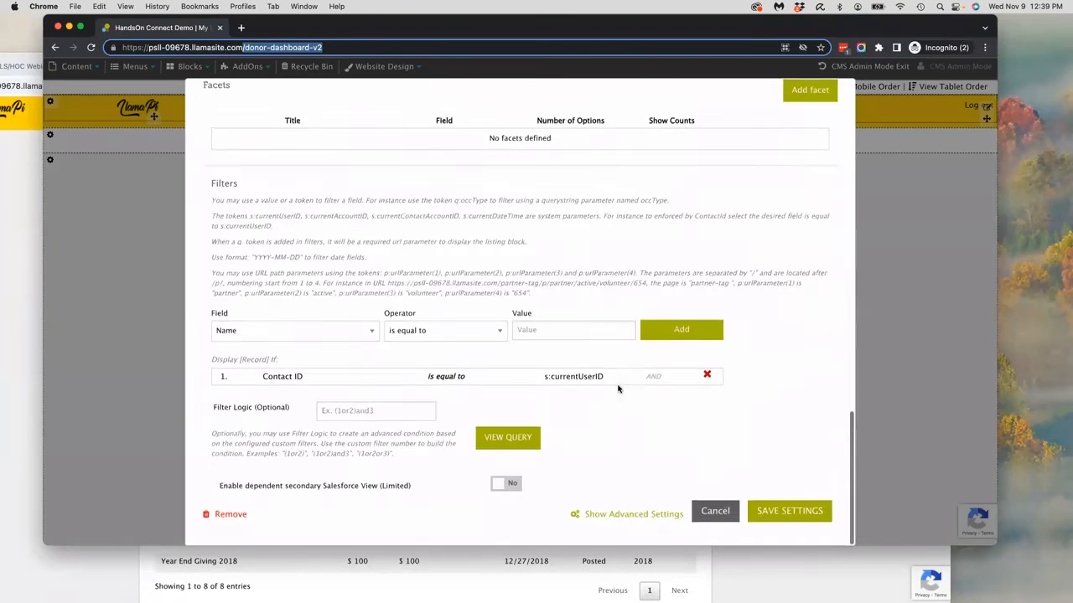
left_click(599, 512)
scroll(597, 554, "down", 8)
left_click(394, 309)
key("super+v")
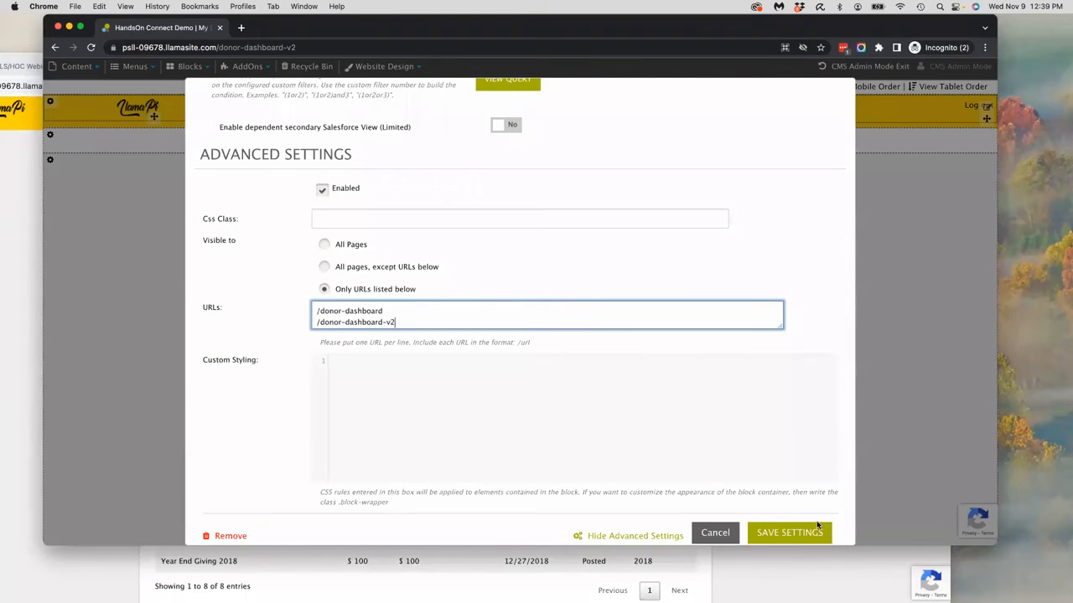
Save the metrics block settings and move the My Donations Dashboard v2 title block above the metric cards.
left_click(793, 533)
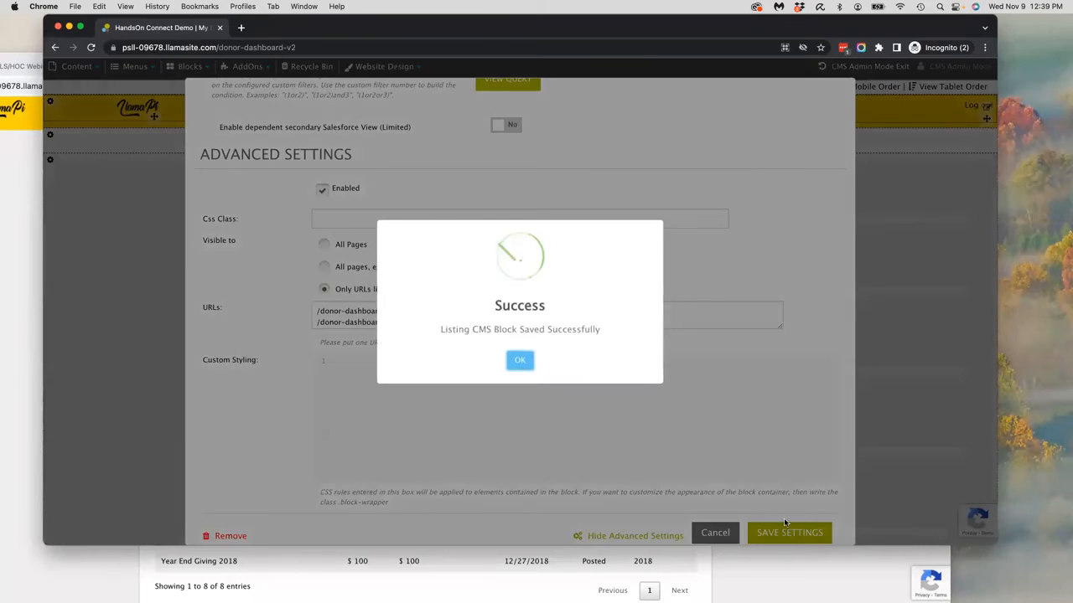
left_click(528, 362)
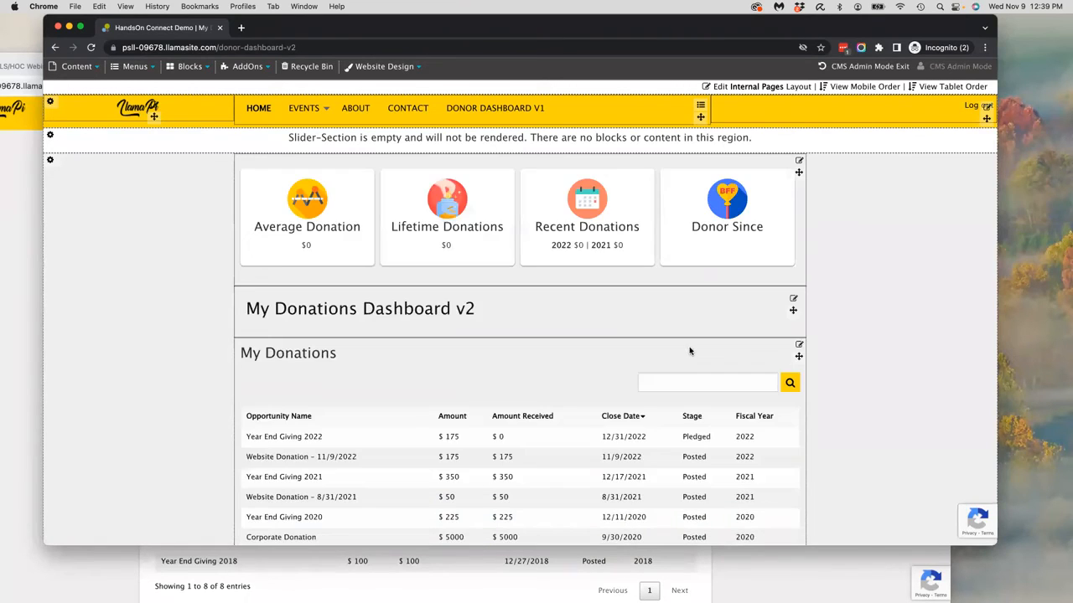
left_click_drag(795, 310, 792, 222)
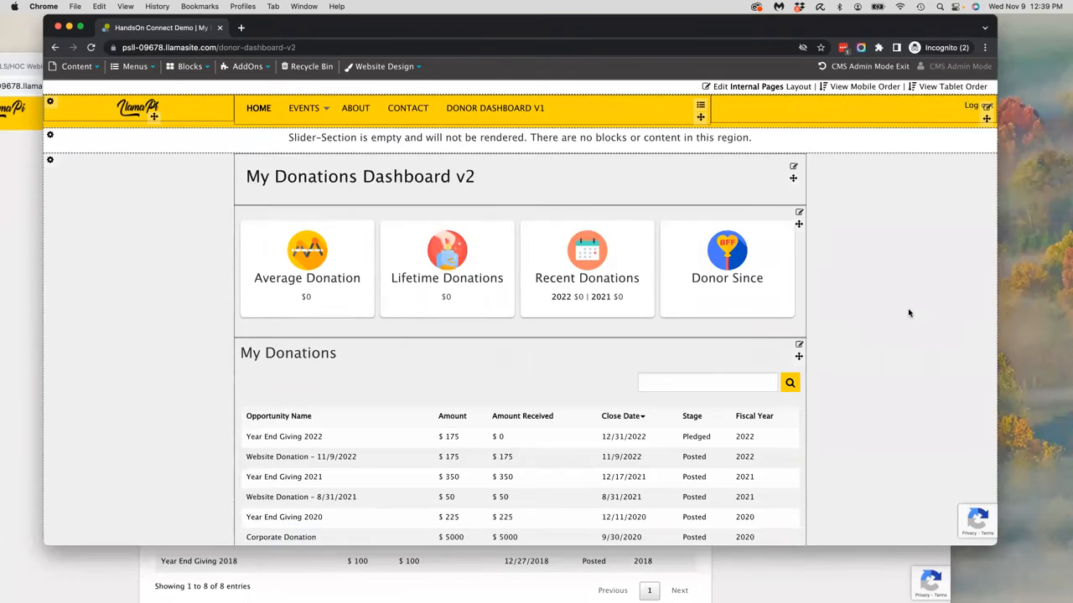
Open the metrics block's settings from the v2 page and examine the card template and the Contact ID equals s:currentUserID filter.
scroll(890, 344, "down", 2)
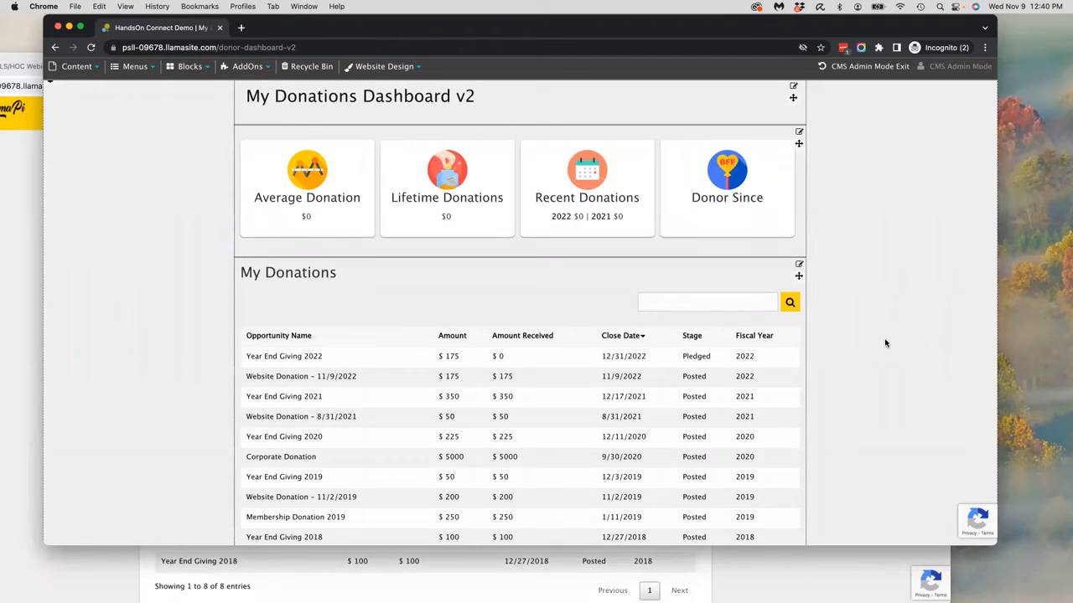
left_click(799, 132)
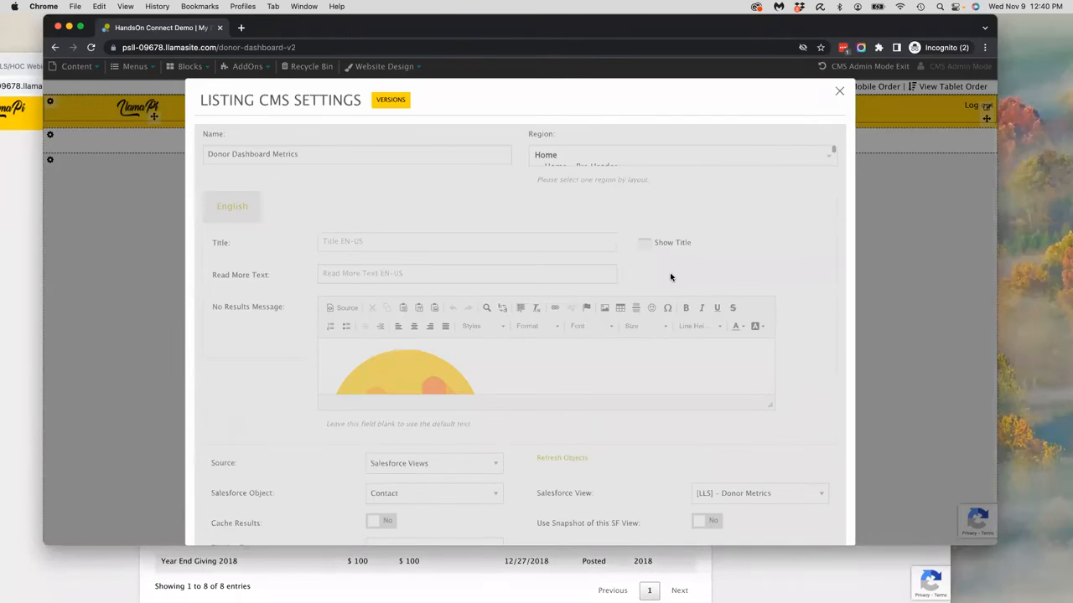
scroll(671, 275, "down", 15)
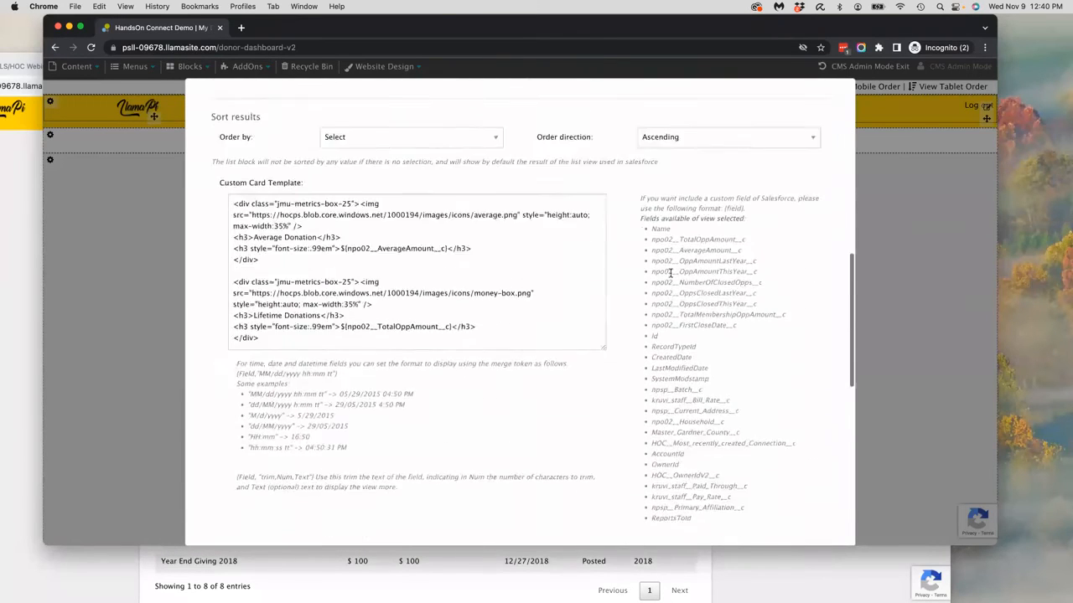
scroll(671, 276, "down", 5)
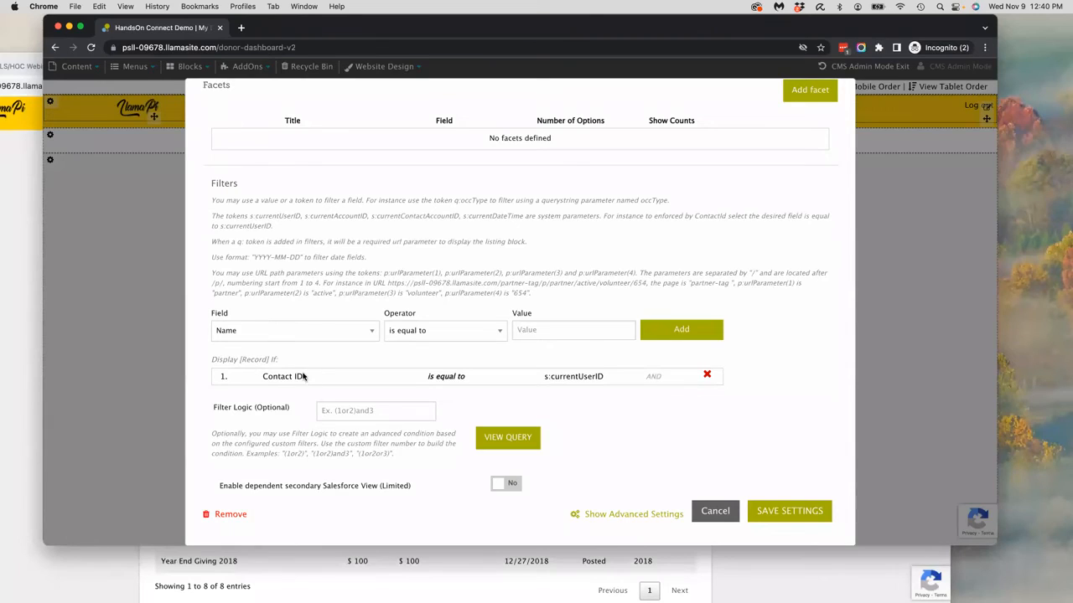
left_click_drag(306, 379, 262, 378)
left_click_drag(606, 380, 543, 380)
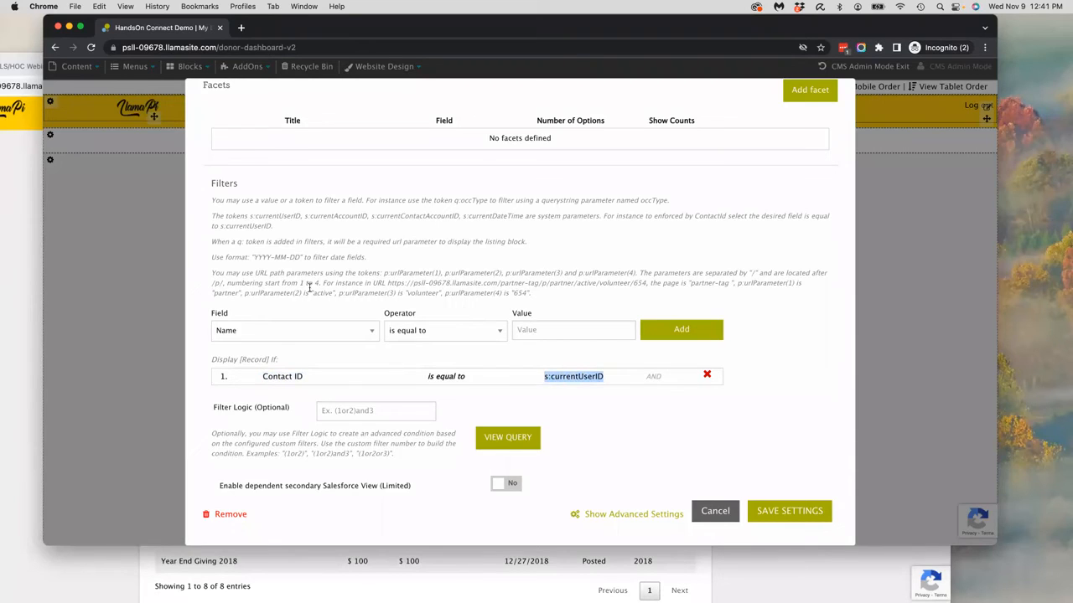
left_click(534, 327)
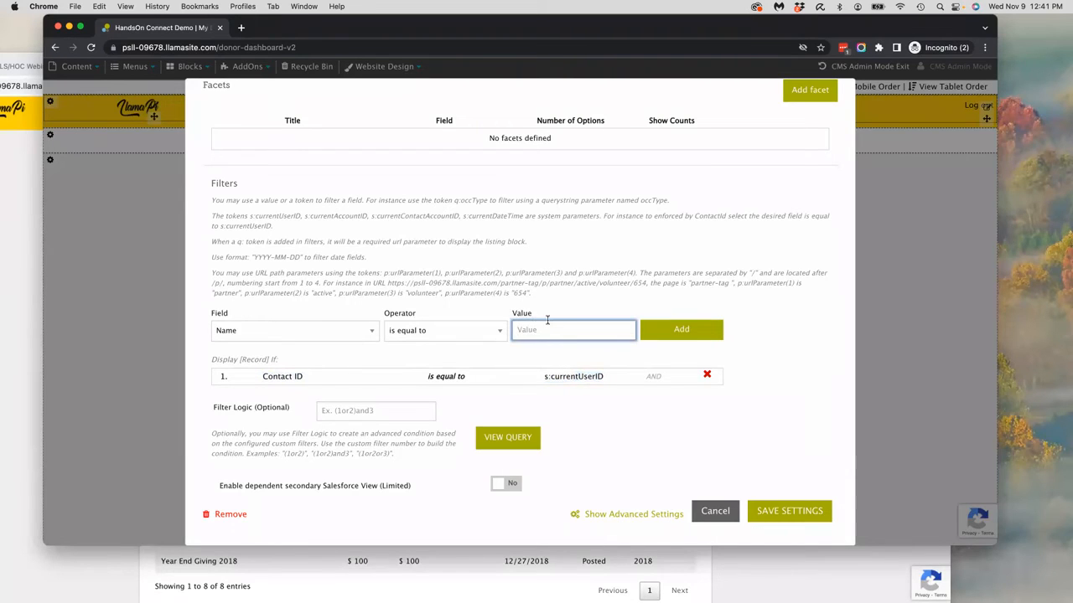
Look through the s: and p: tokens offered as filter values in the metrics block, then close its settings without saving.
type("s:")
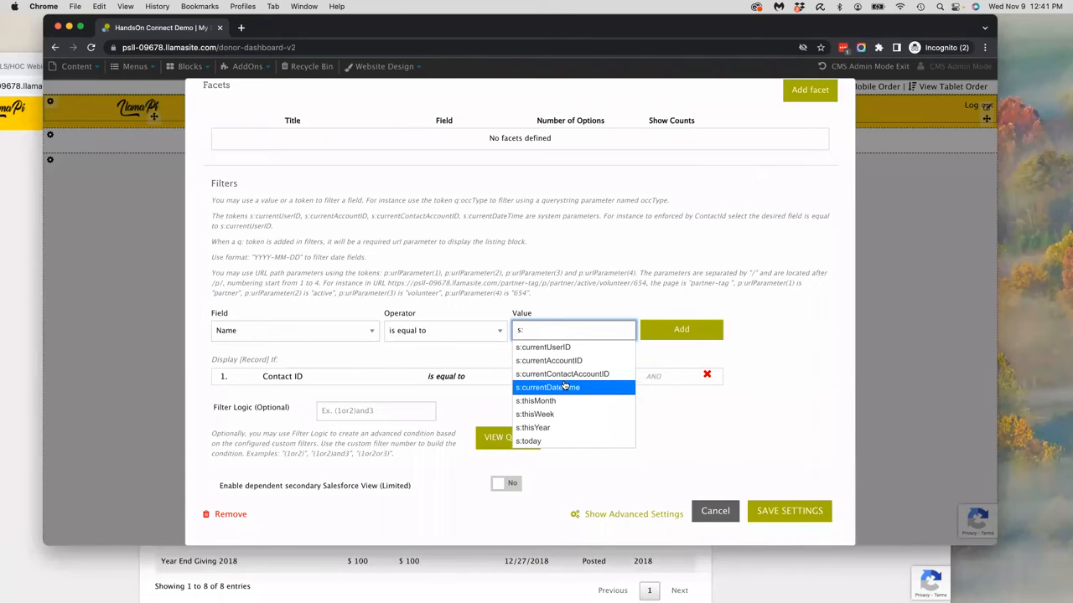
left_click(475, 351)
left_click_drag(538, 330, 499, 333)
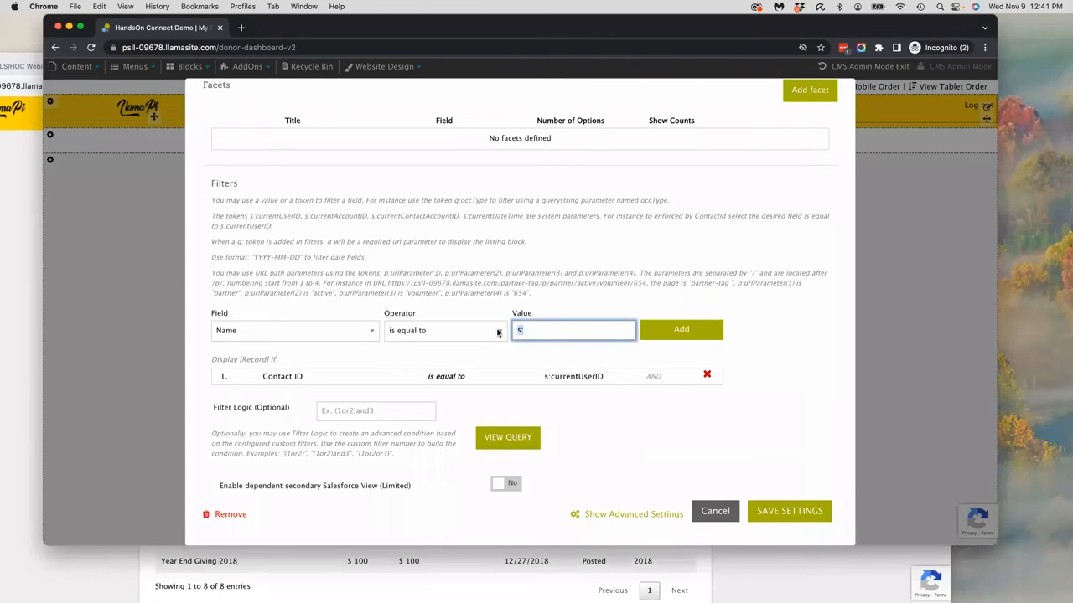
type("p:")
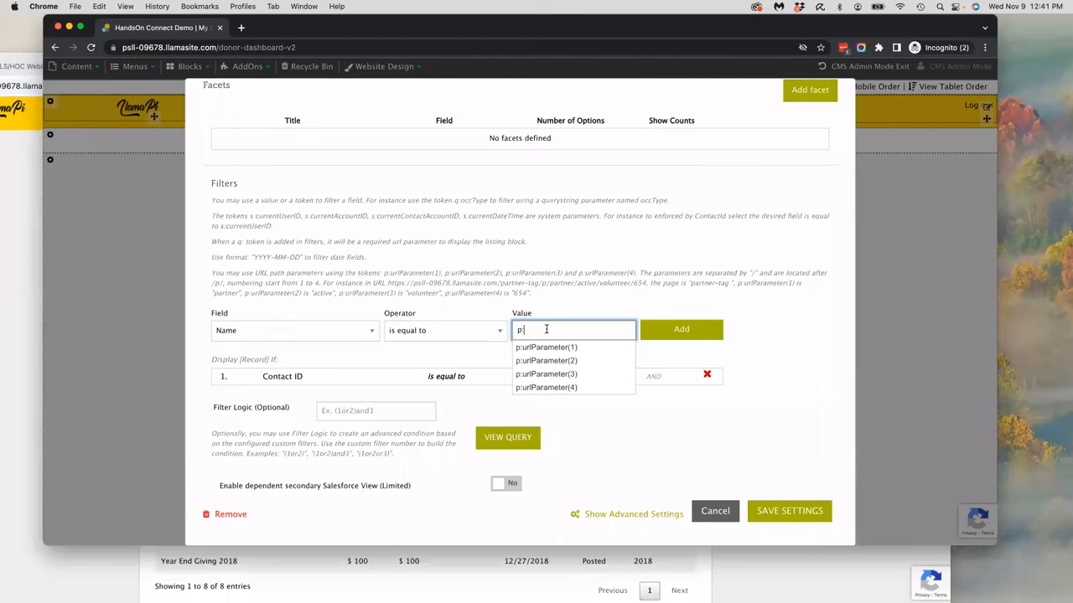
left_click(609, 442)
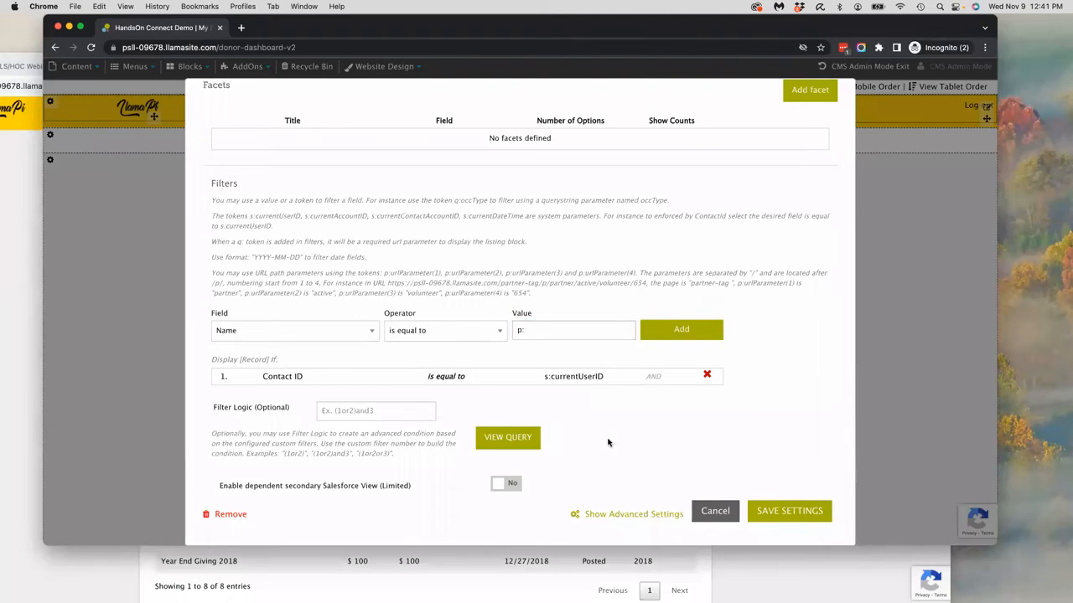
left_click(725, 511)
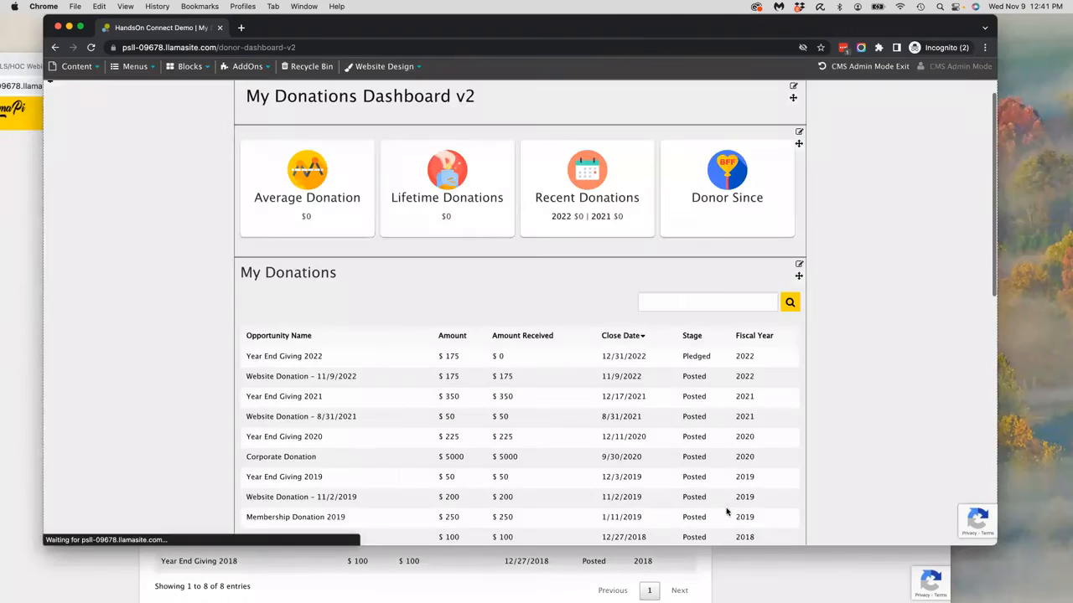
Filter the My Donations listing block to records whose Primary Contact ID (r) is equal to s:currentUserID and save its settings.
left_click(798, 265)
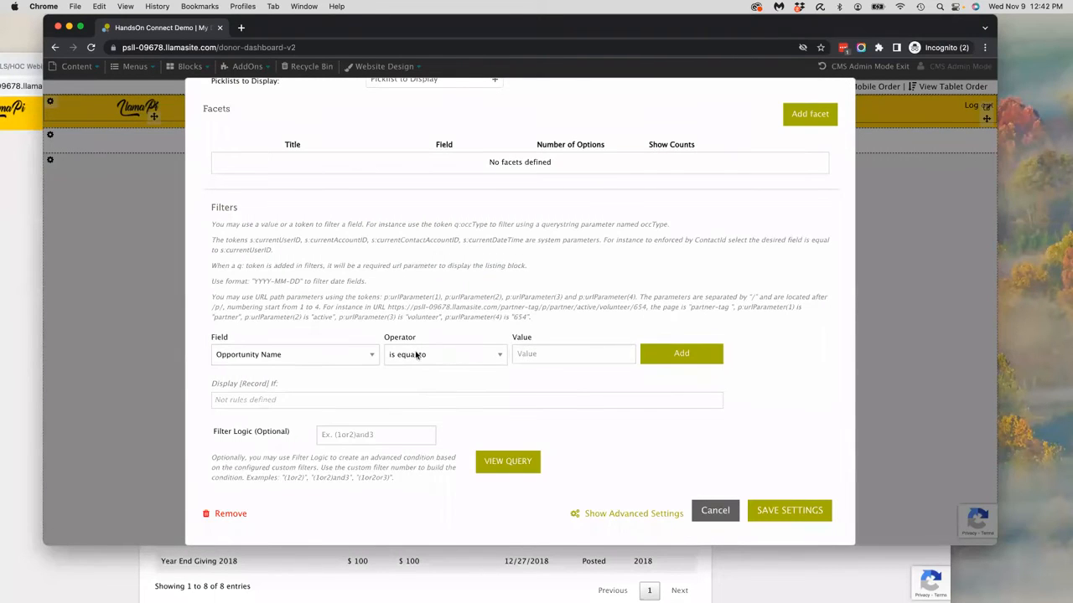
left_click(305, 359)
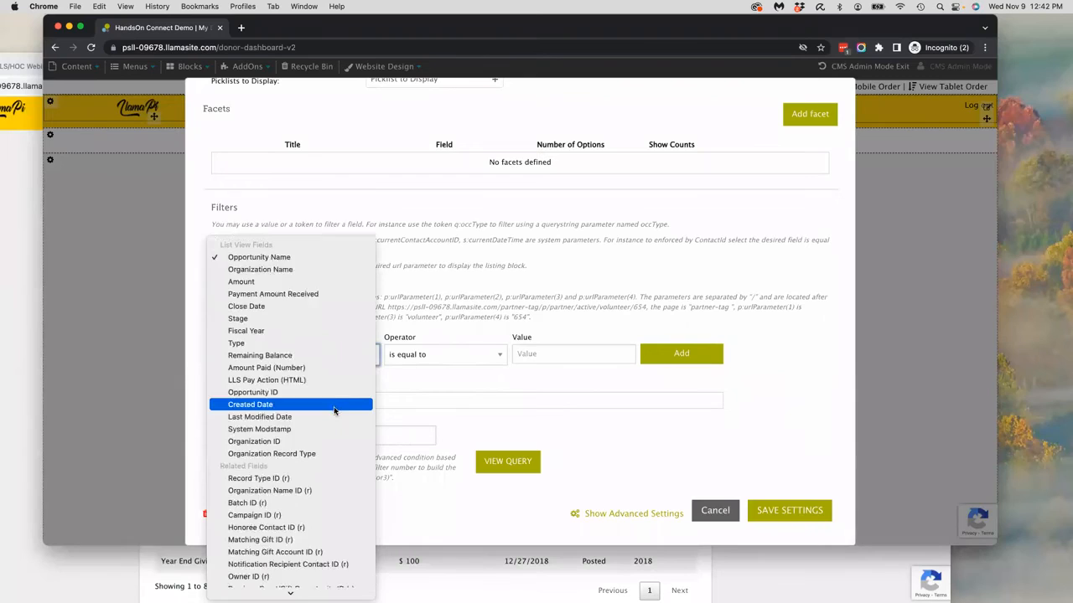
scroll(335, 409, "down", 2)
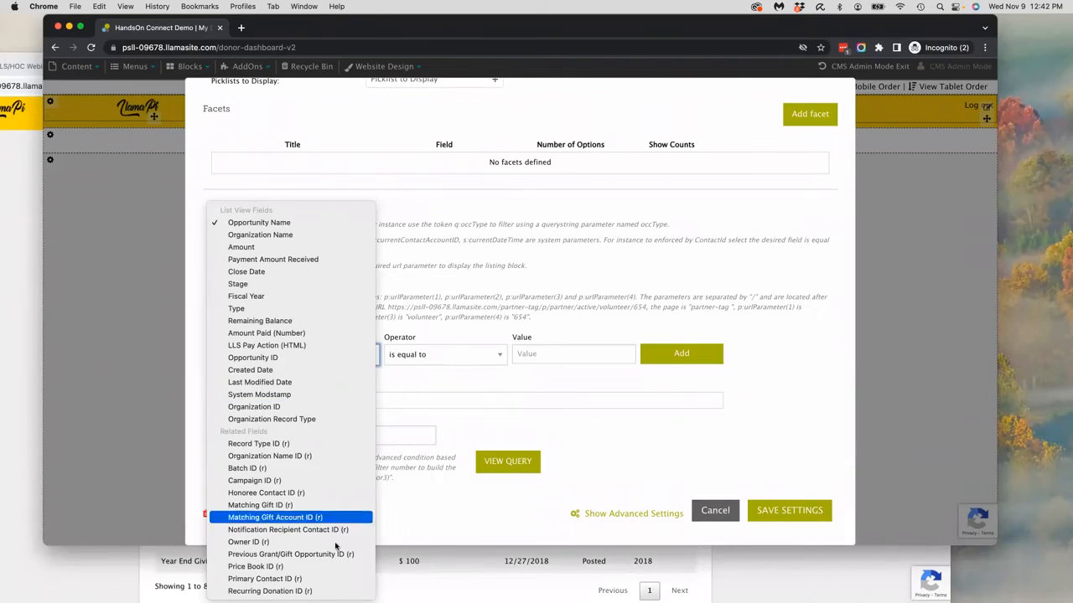
left_click(326, 580)
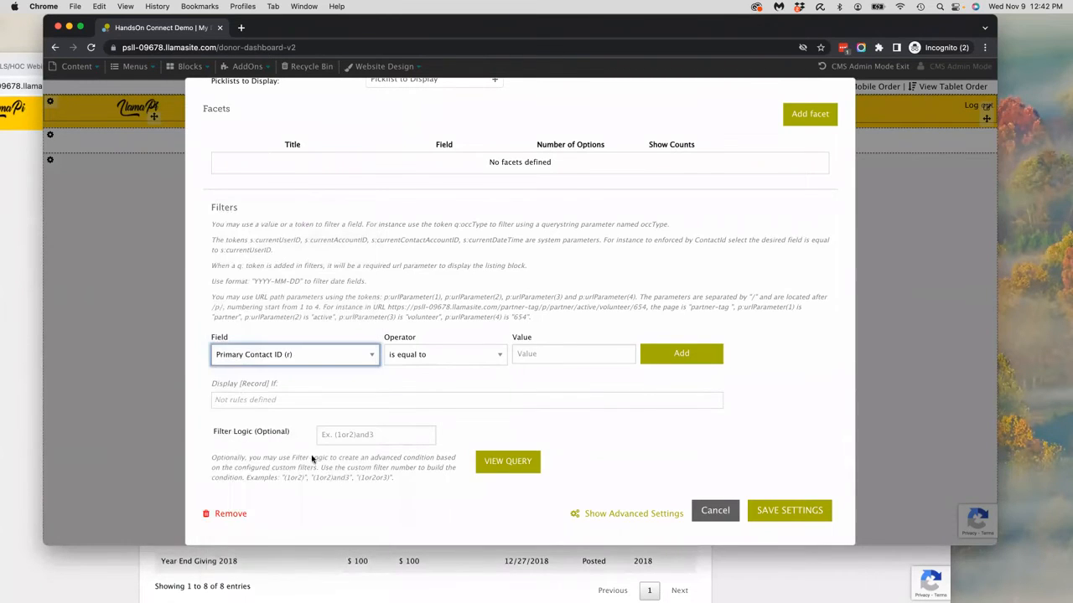
left_click(534, 353)
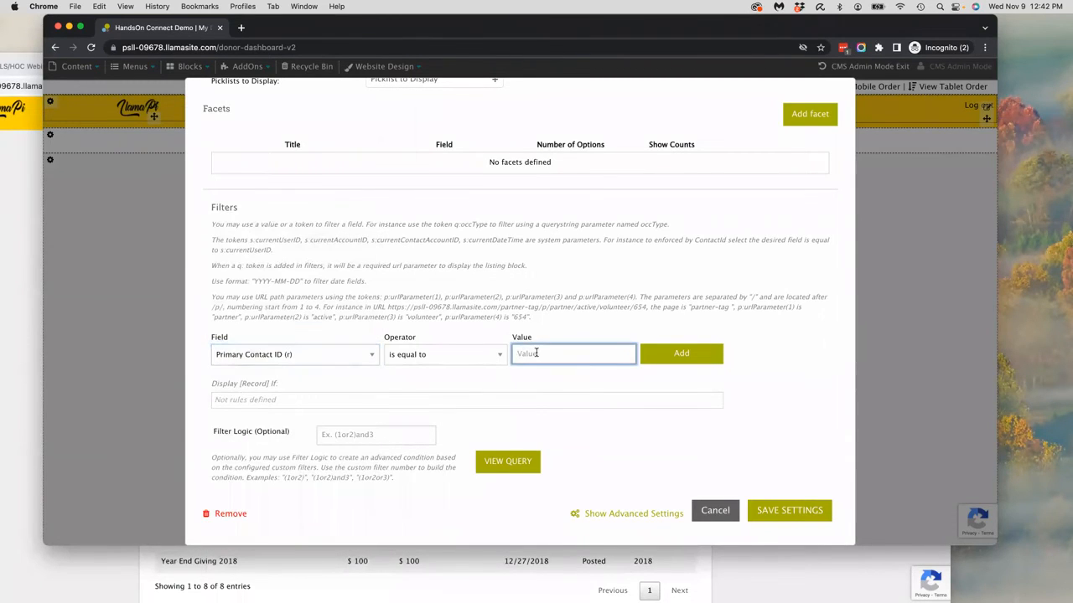
type("s:")
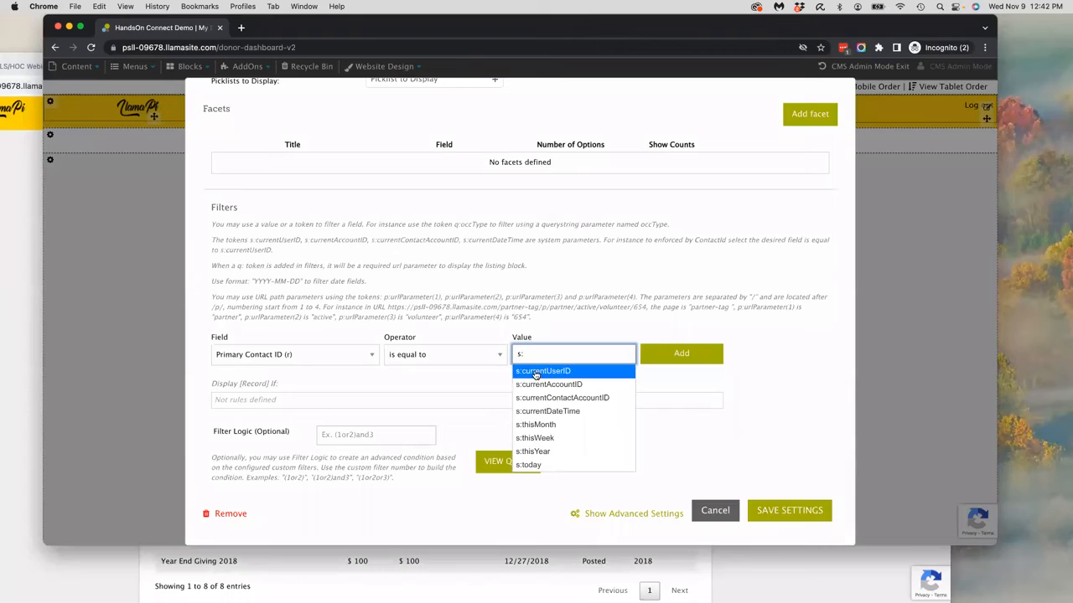
left_click(536, 374)
left_click(698, 356)
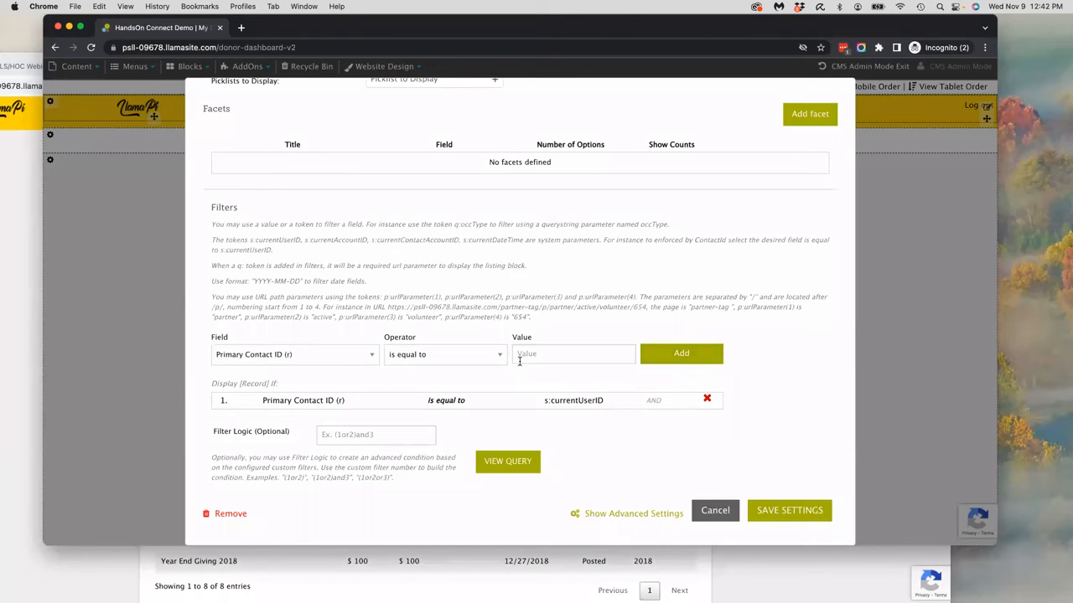
left_click(768, 511)
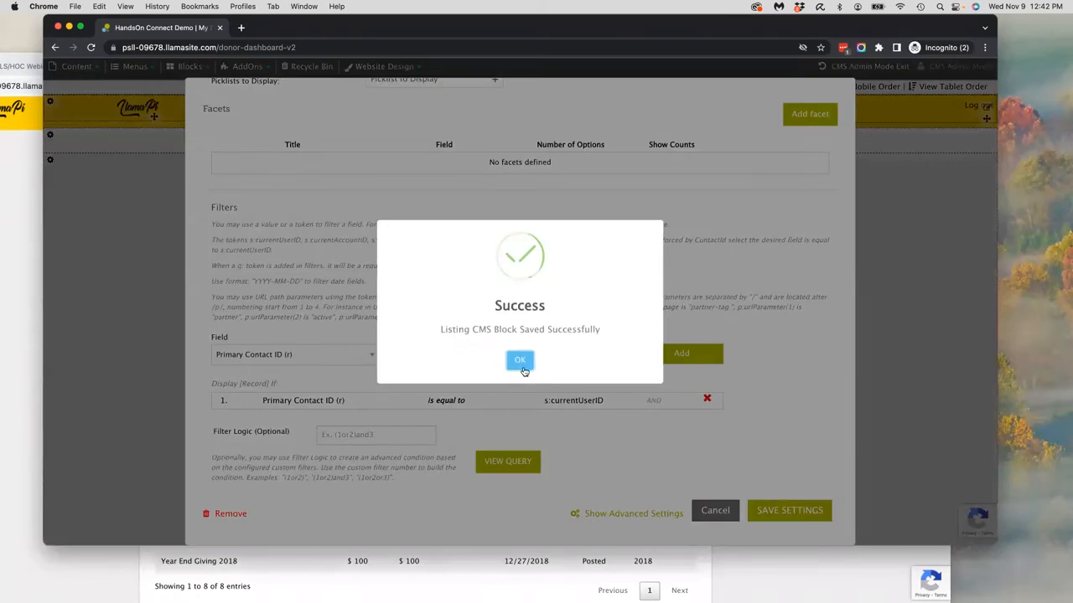
left_click(522, 360)
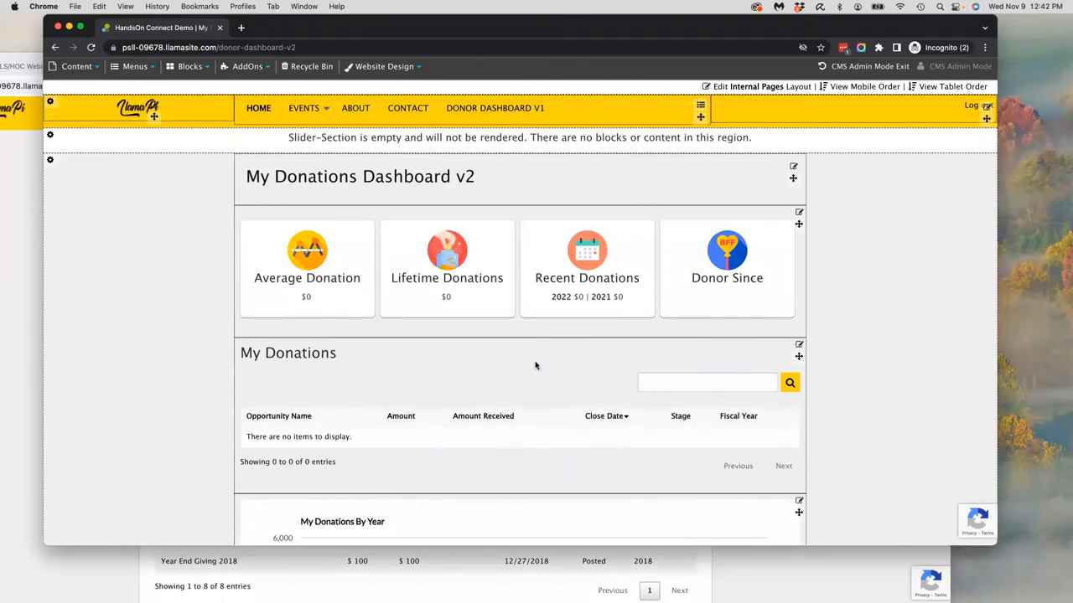
Add a Primary Contact ID (r) is equal to s:currentUserID filter to the Donation History Chart block and save its settings.
scroll(541, 369, "down", 2)
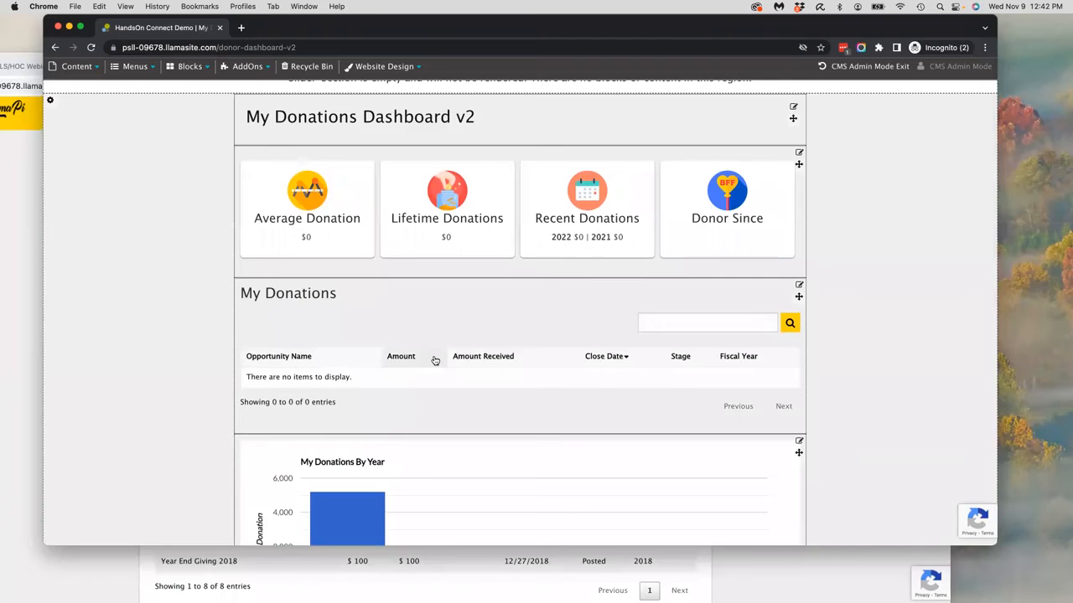
scroll(463, 383, "down", 5)
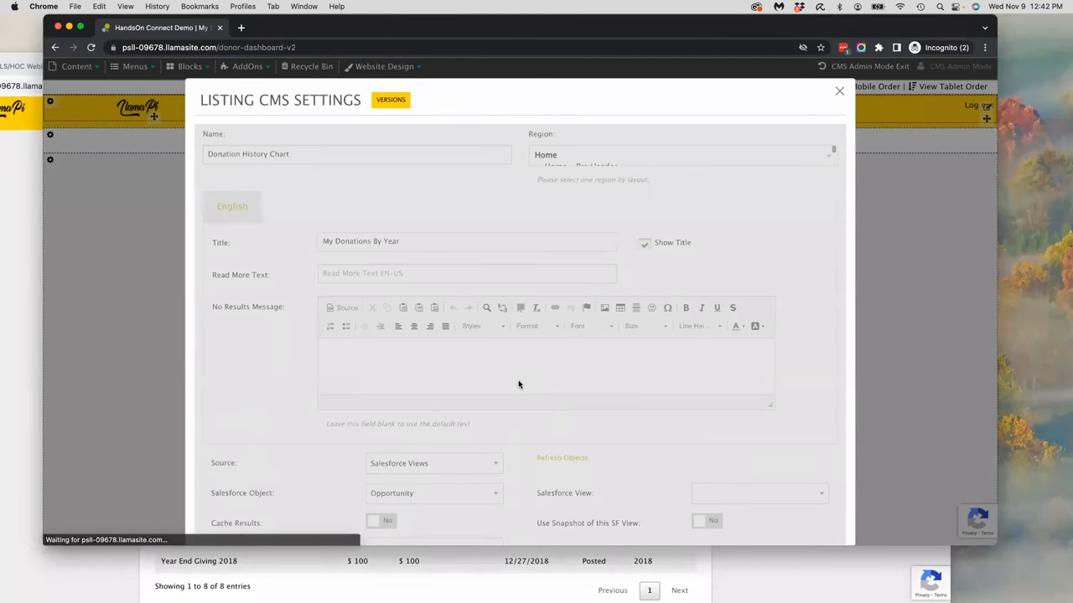
scroll(519, 383, "down", 10)
scroll(519, 383, "down", 5)
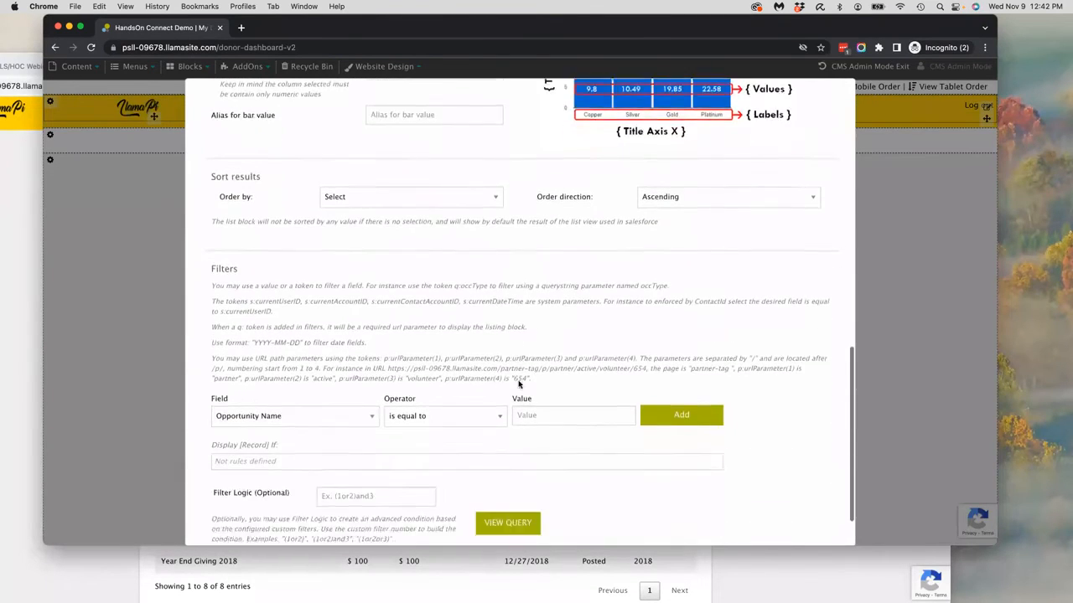
left_click(332, 362)
scroll(302, 459, "down", 4)
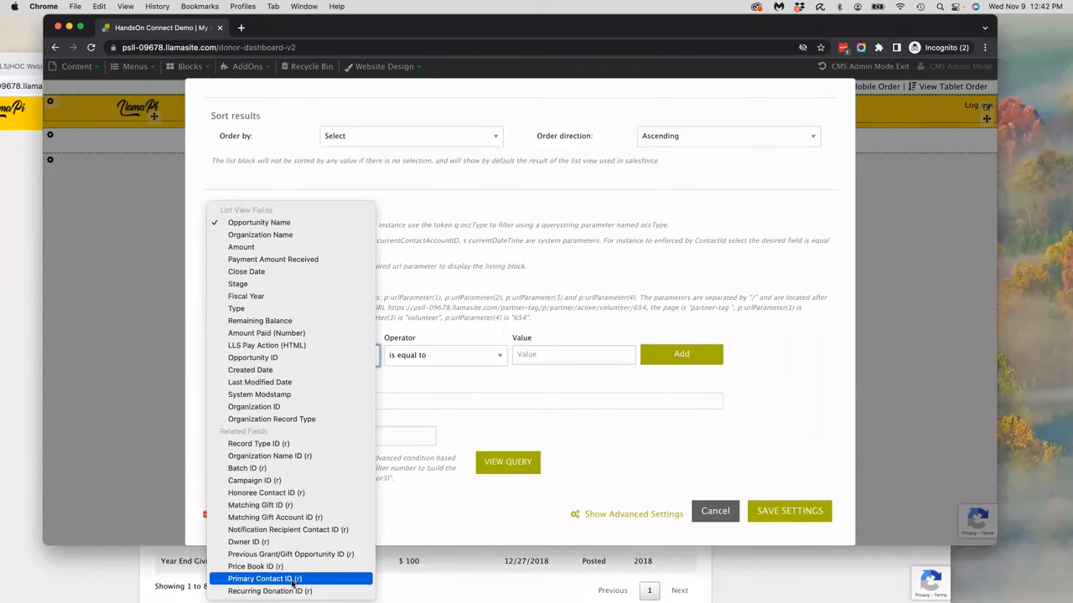
left_click(295, 579)
left_click(548, 358)
type("s:")
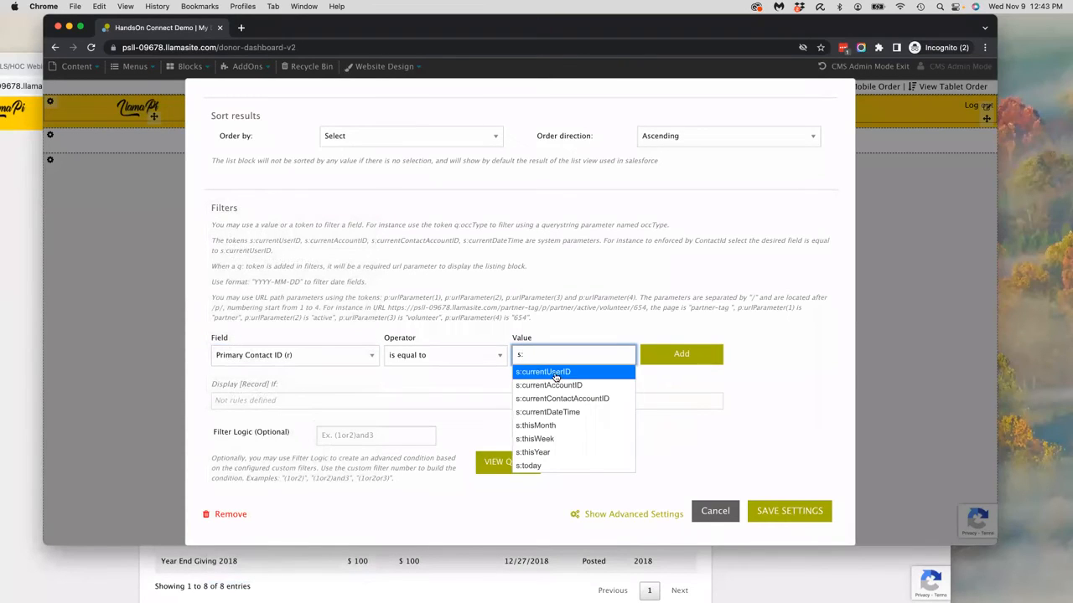
left_click(554, 373)
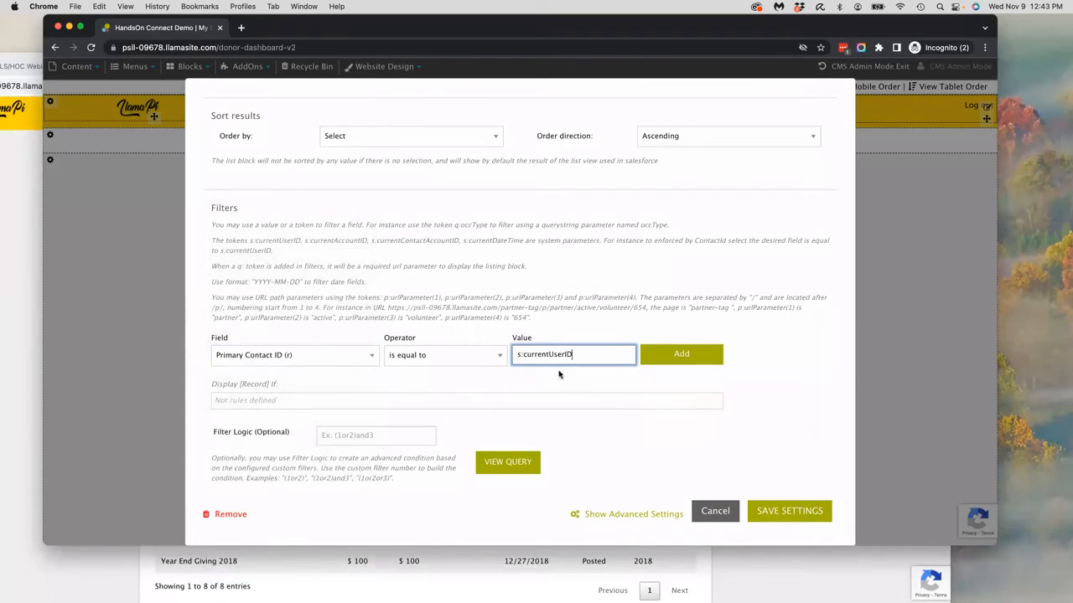
left_click(667, 359)
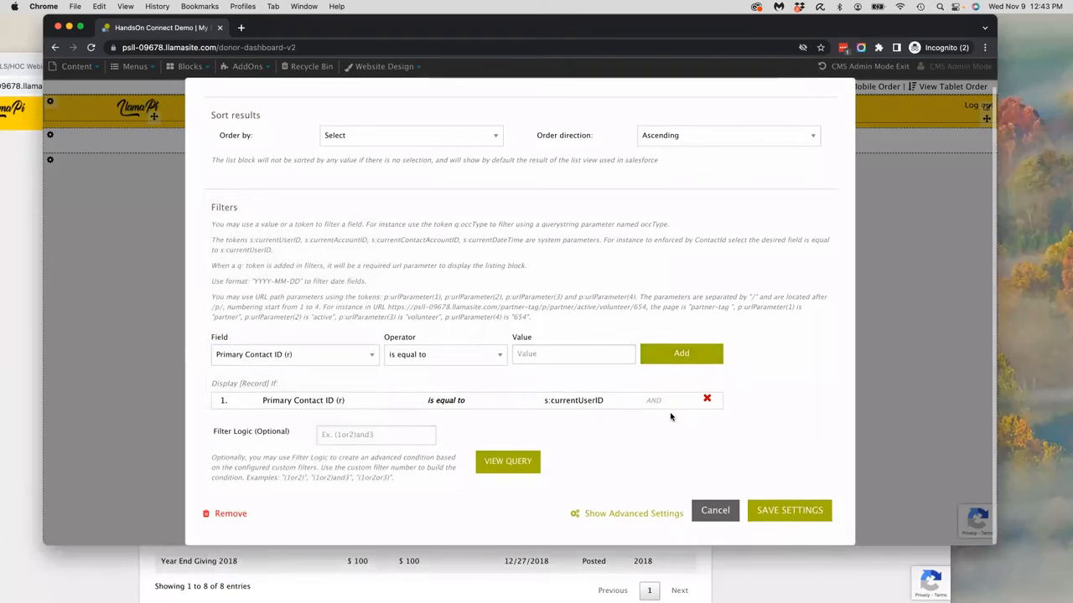
left_click(765, 511)
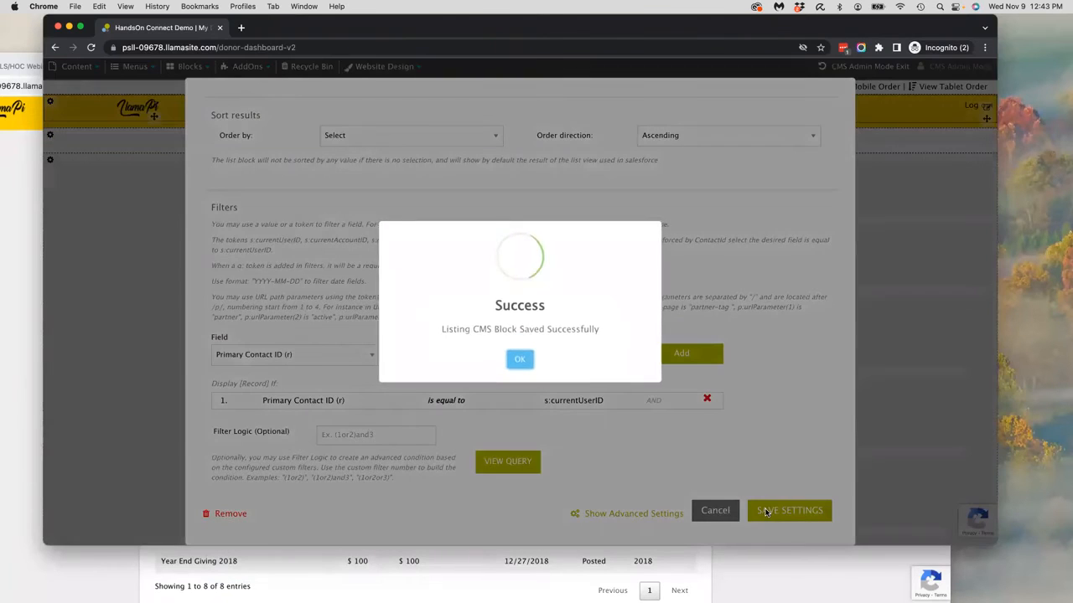
left_click(518, 360)
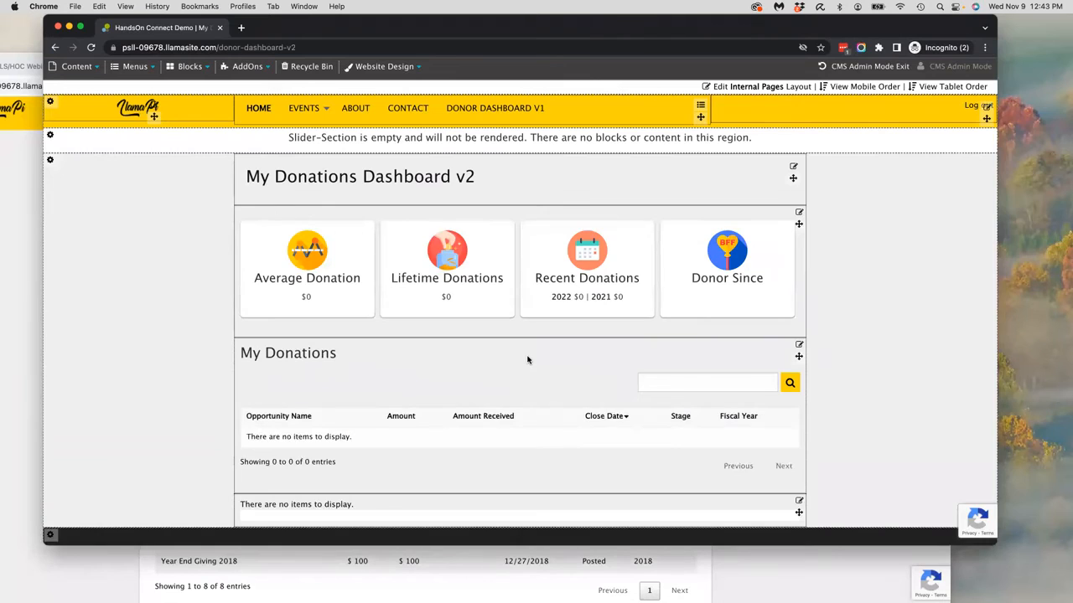
Review the filtered blocks on the v2 dashboard page and select /donor-dashboard-v2 in the page address.
scroll(562, 382, "down", 2)
scroll(563, 381, "down", 2)
scroll(563, 381, "up", 3)
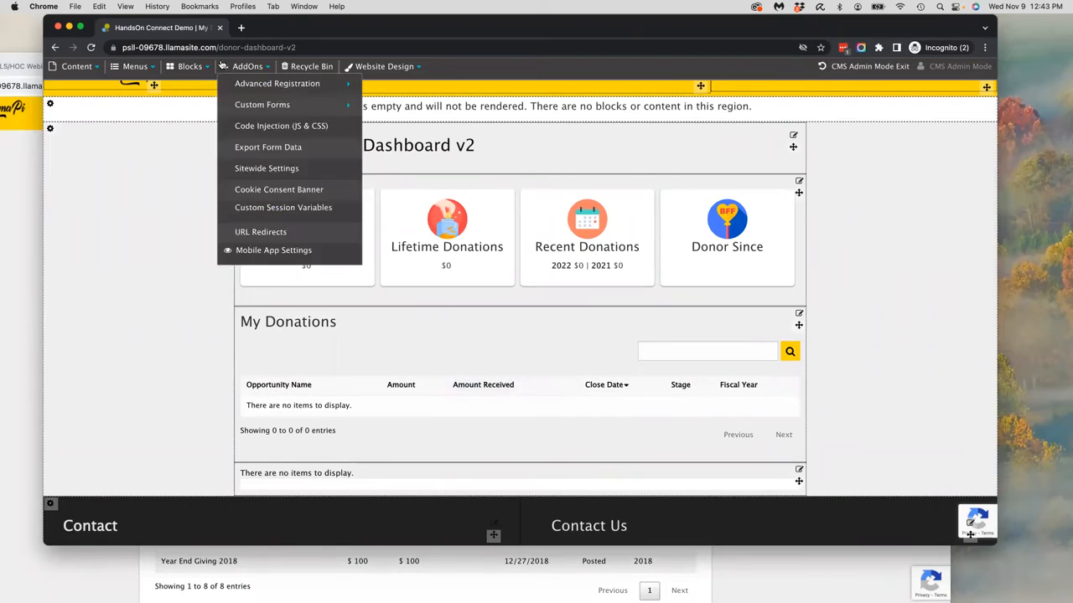
left_click_drag(215, 47, 310, 47)
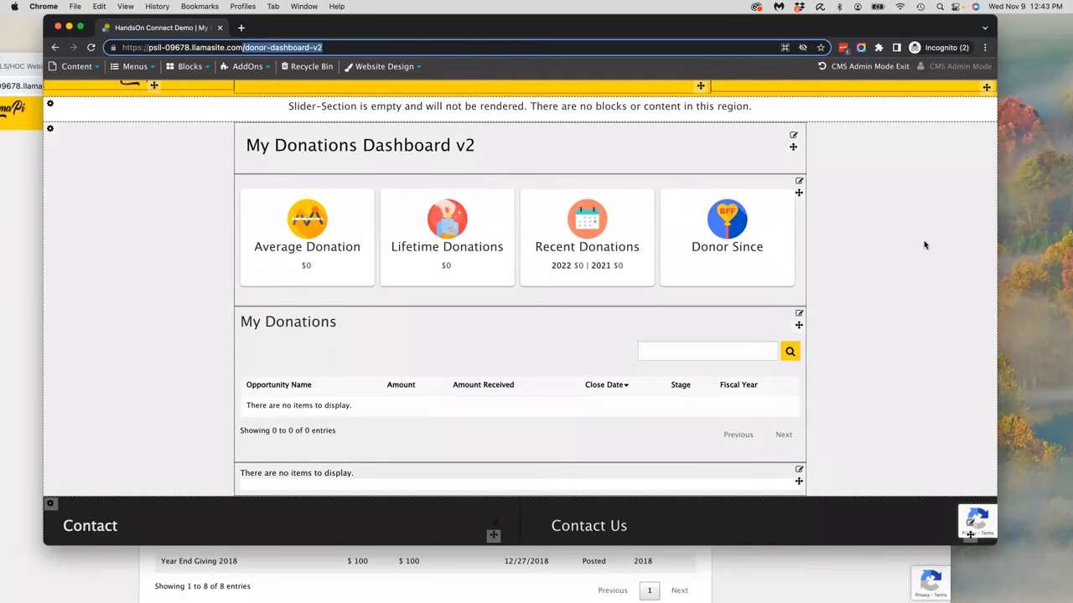
scroll(926, 244, "up", 2)
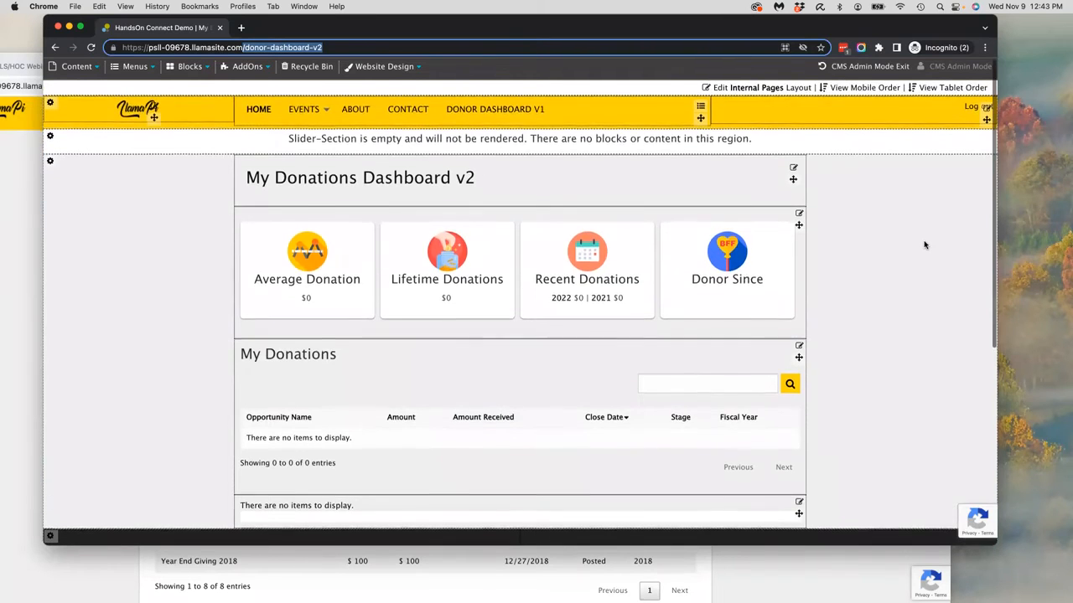
Create a navigation menu item named Donor Dashboard v2, linked to the My-Donations-Dashboard-v2 page, with order 100.
left_click(701, 106)
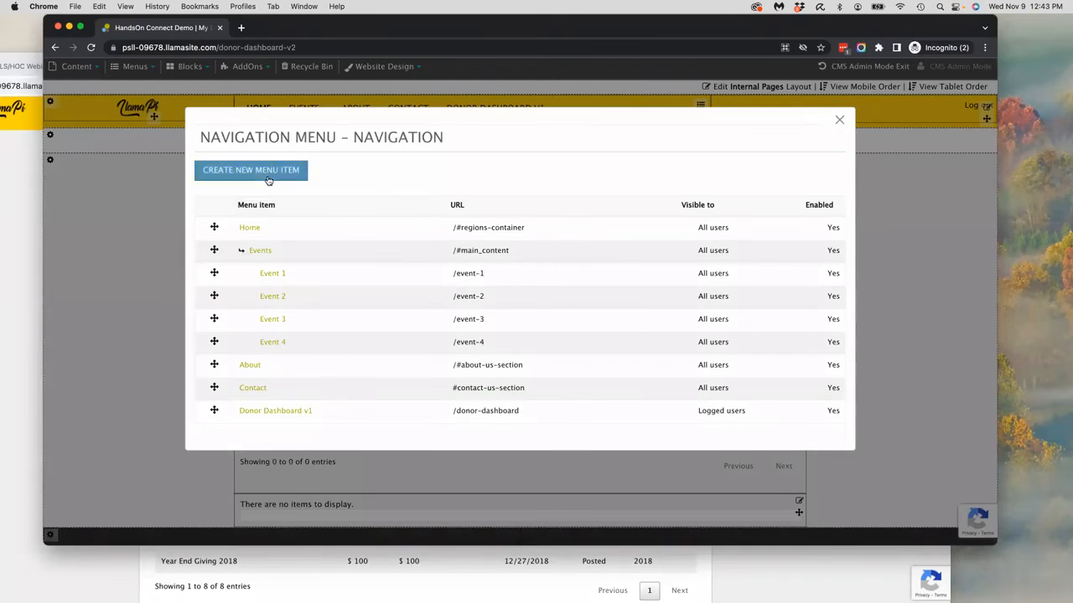
left_click(269, 179)
left_click(341, 206)
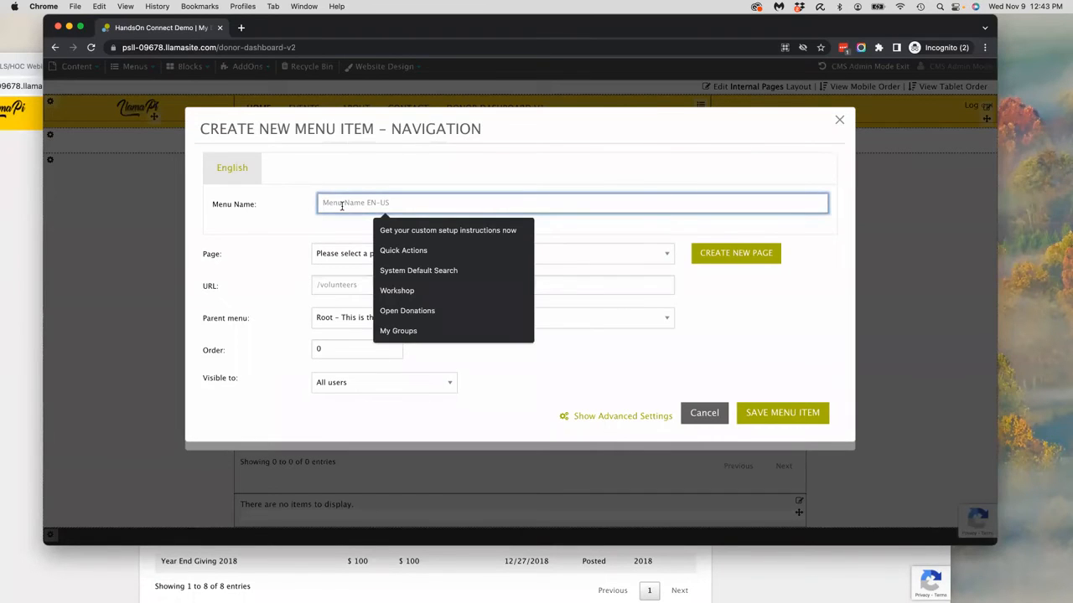
type("Donor Dashboard v2")
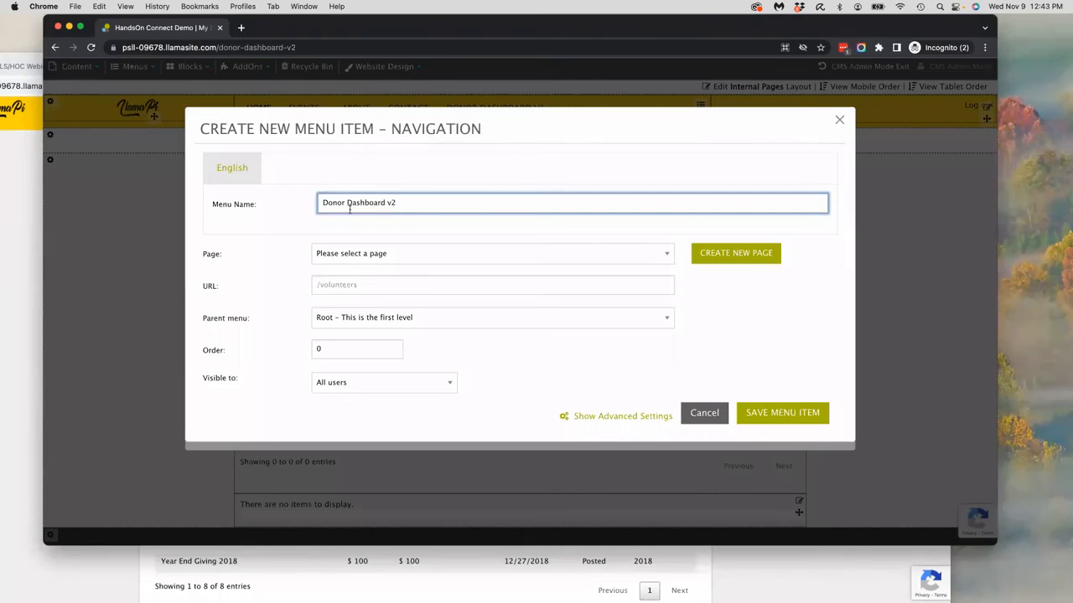
left_click(365, 261)
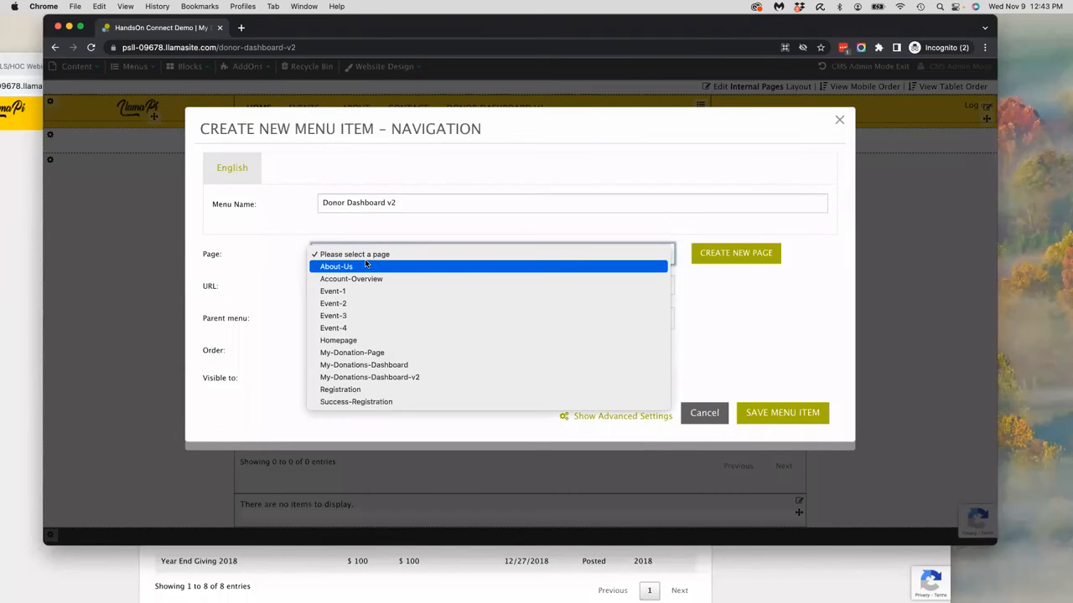
left_click(370, 377)
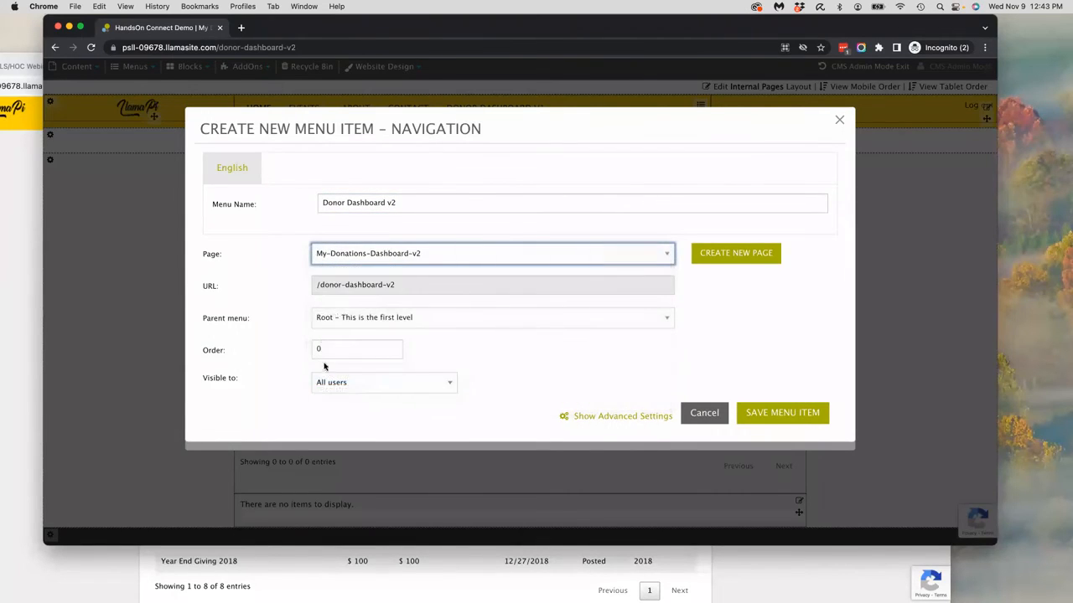
double_click(326, 351)
type("100")
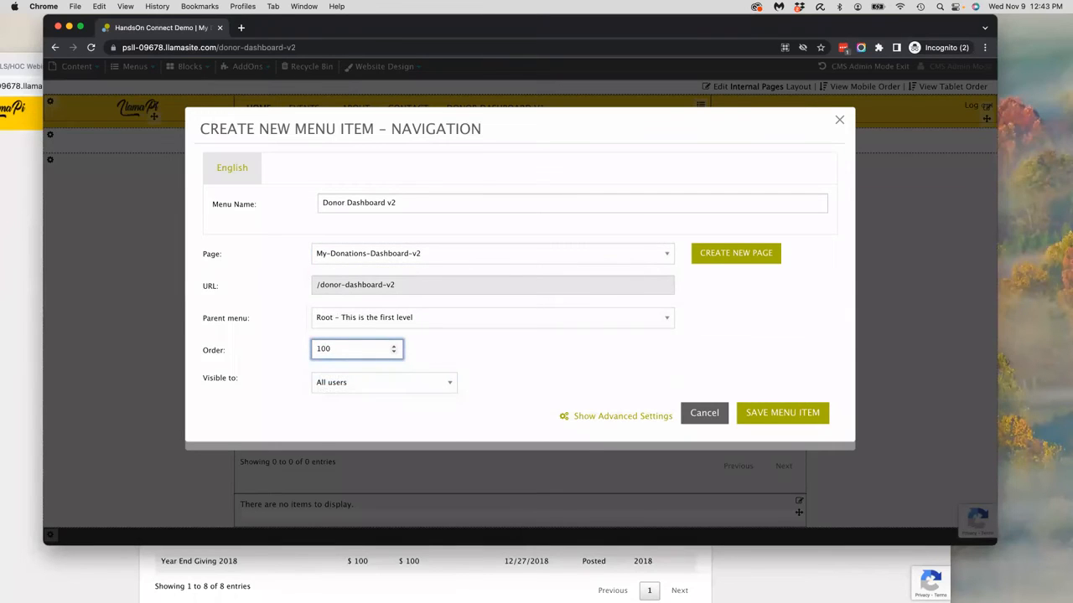
Make the new menu item visible to Logged users with the Donor profile and save it.
left_click(387, 381)
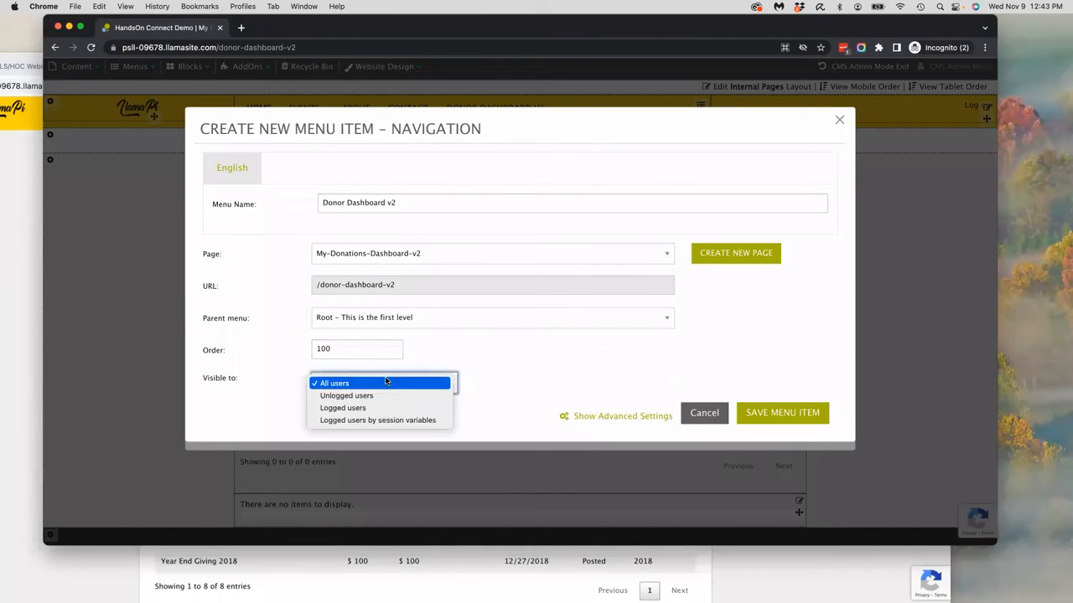
left_click(378, 408)
left_click(603, 387)
left_click(603, 416)
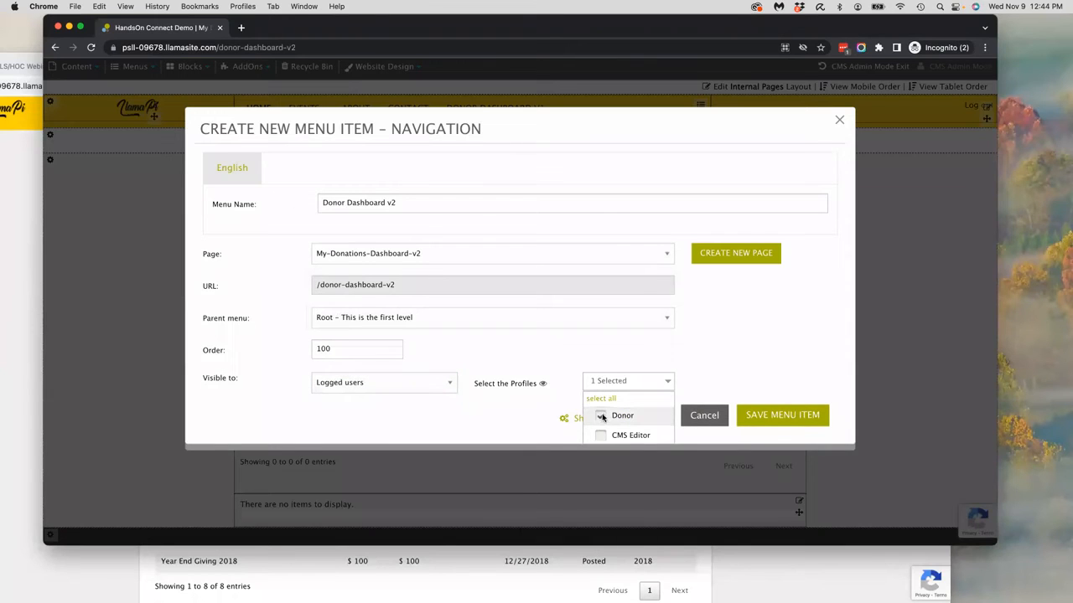
left_click(795, 416)
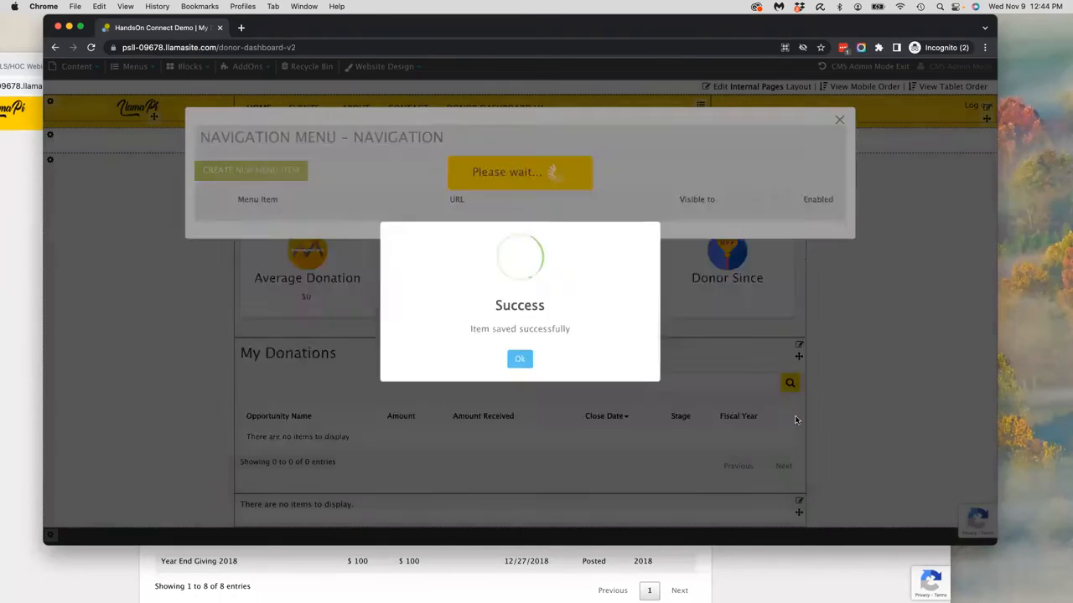
Close the navigation menu editor and reload the donor's browser window to load the updated site menu.
left_click(525, 362)
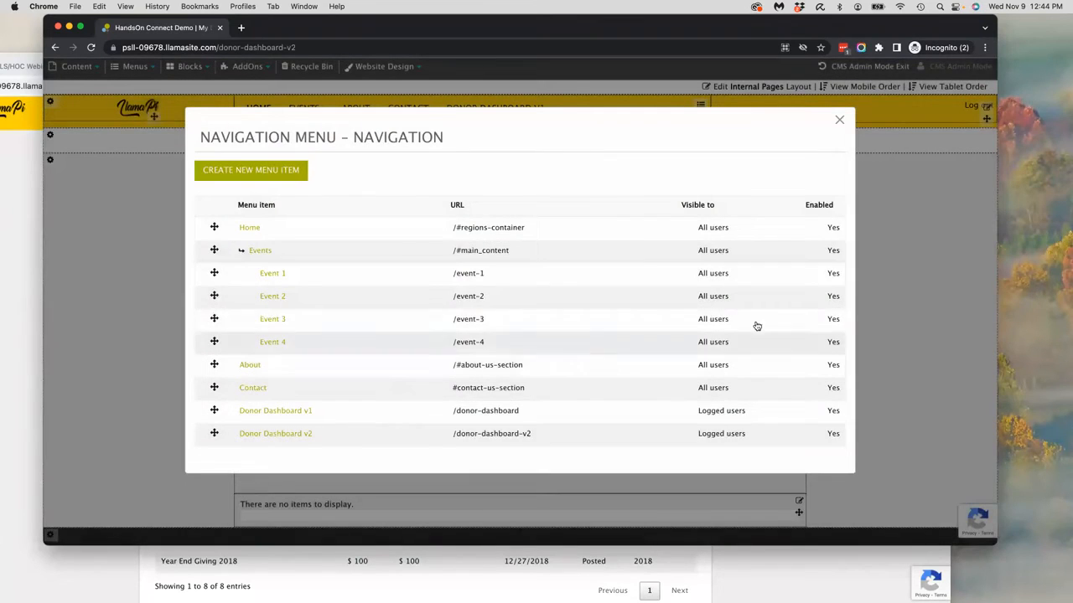
left_click(837, 121)
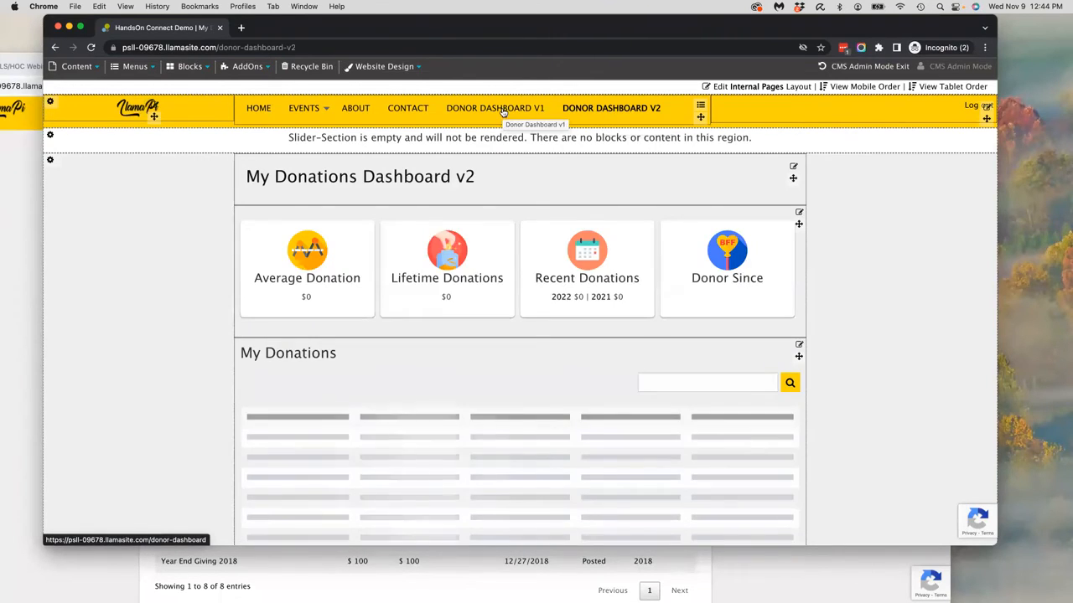
left_click(21, 299)
left_click_drag(497, 80, 537, 45)
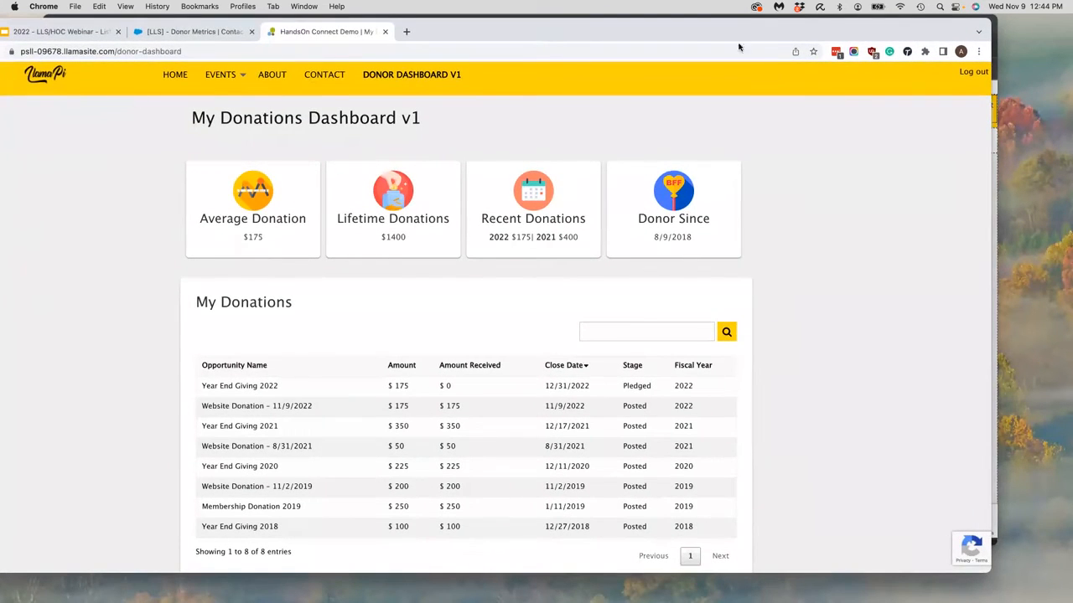
left_click_drag(730, 40, 762, 37)
key("super+r")
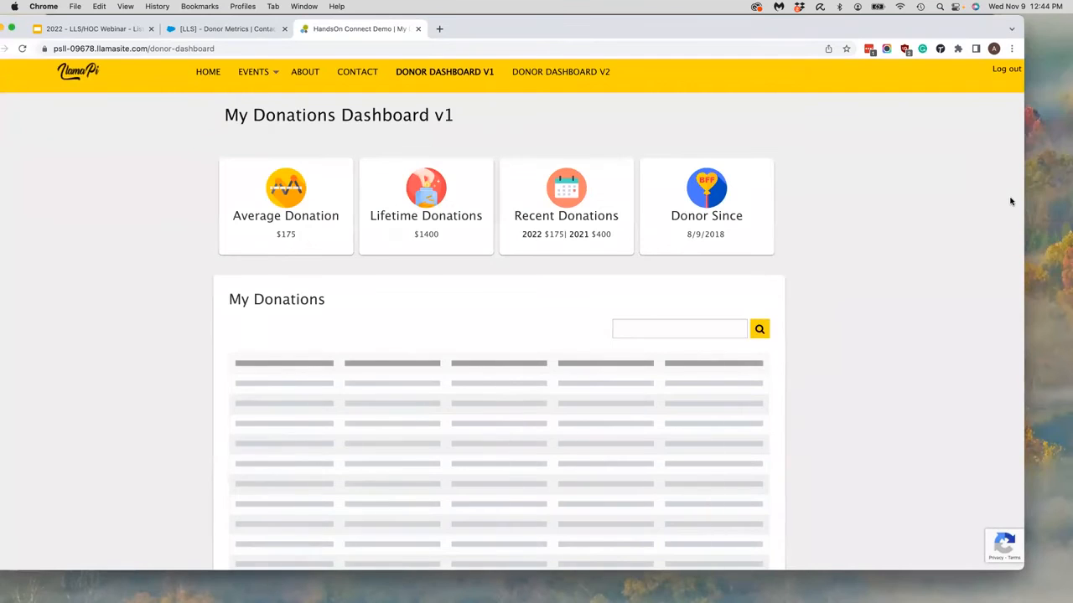
Open Donor Dashboard v2 from the donor's site navigation and review its metrics, donations list and My Donations By Year chart.
left_click(571, 76)
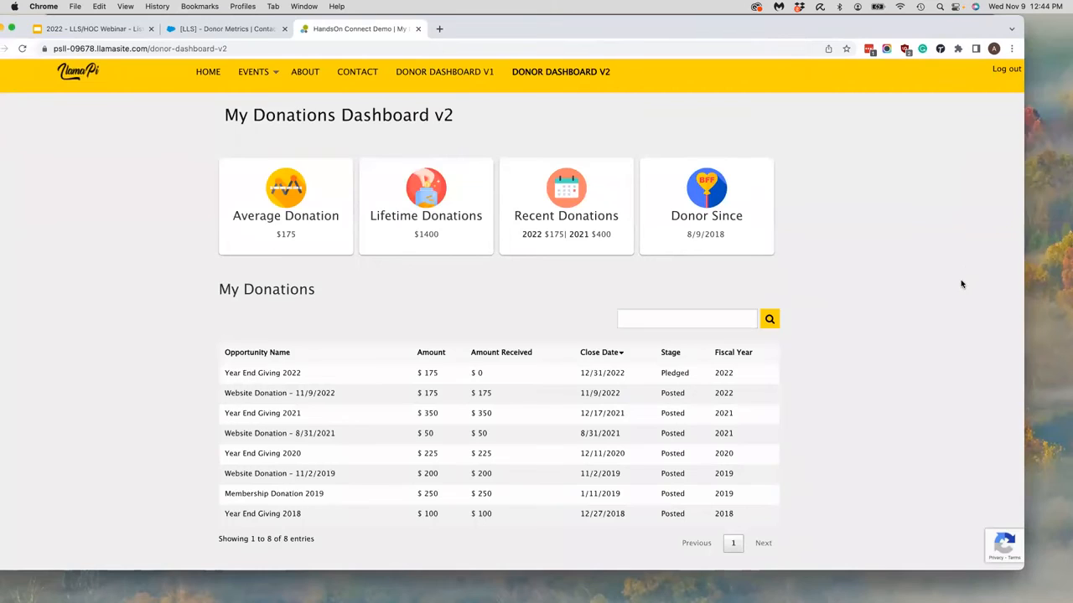
scroll(962, 284, "down", 5)
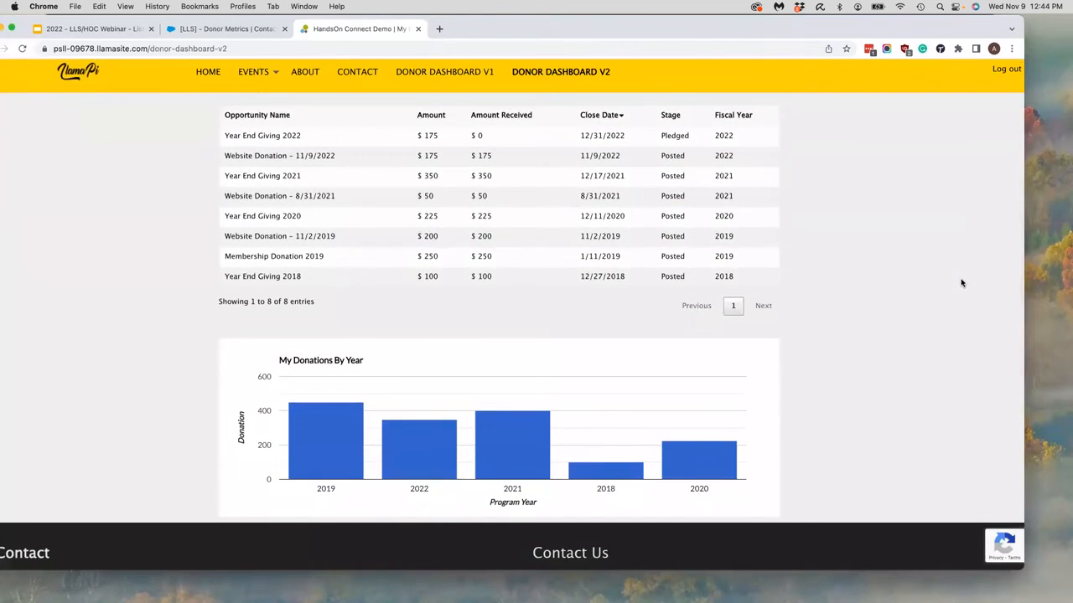
scroll(961, 283, "up", 5)
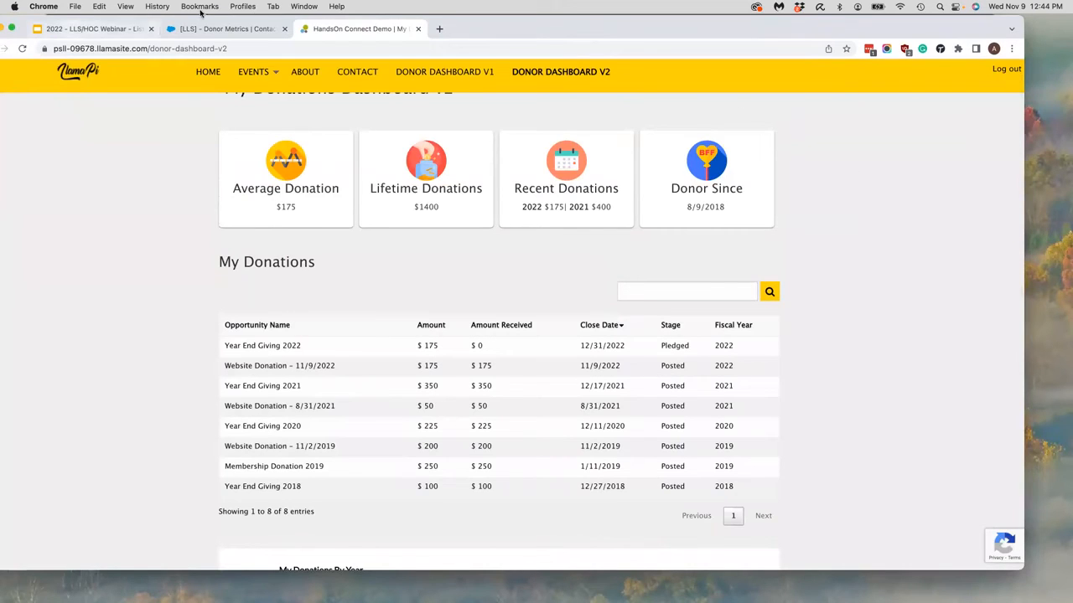
Switch to the webinar presentation in Google Slides and show slide 9, "As promised, some advanced stuff...".
left_click_drag(503, 29, 535, 28)
left_click(155, 29)
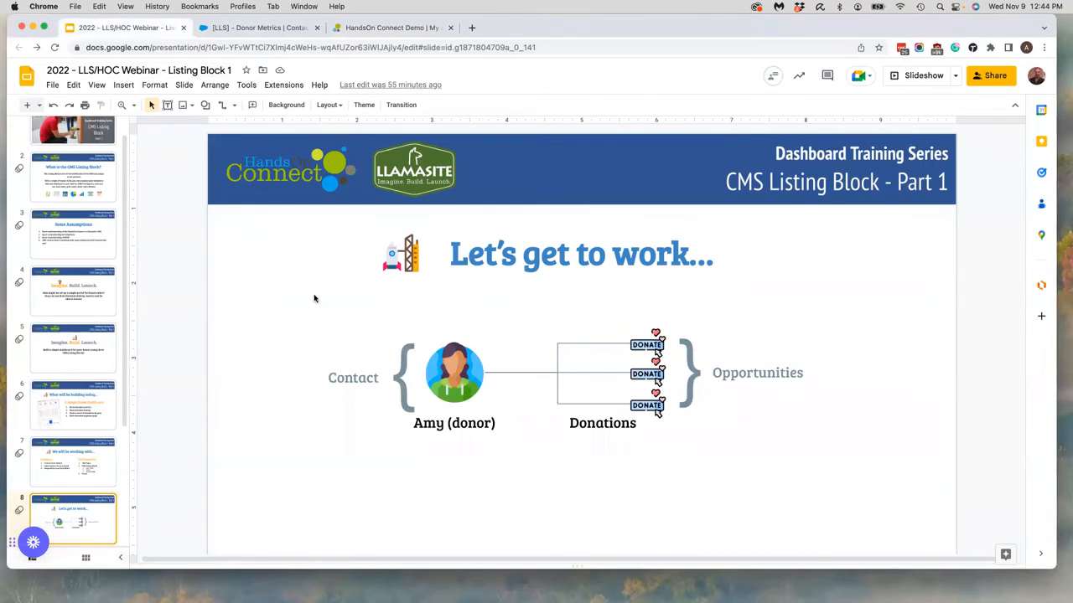
scroll(67, 386, "down", 2)
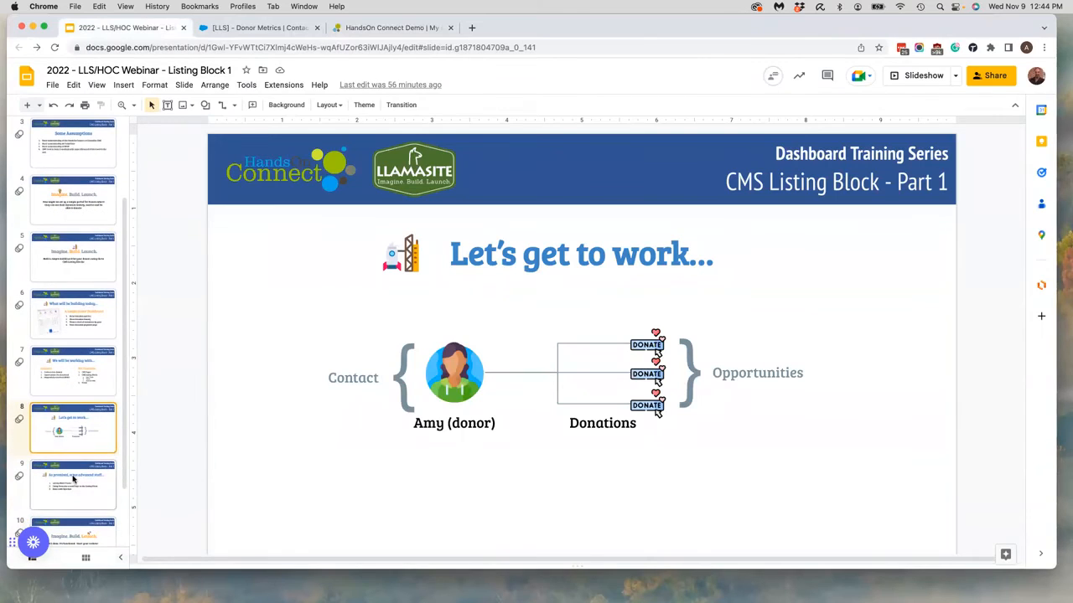
left_click(75, 480)
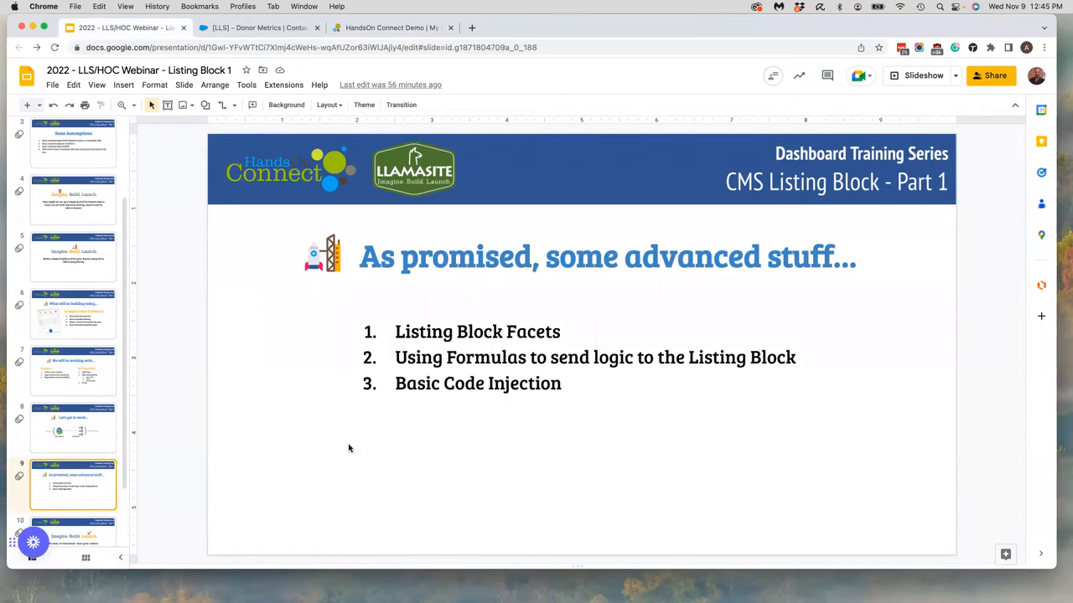
Move the presentation window aside, show the donor's v2 dashboard in it, and return to the CMS admin window.
left_click_drag(768, 34, 783, 83)
left_click(667, 47)
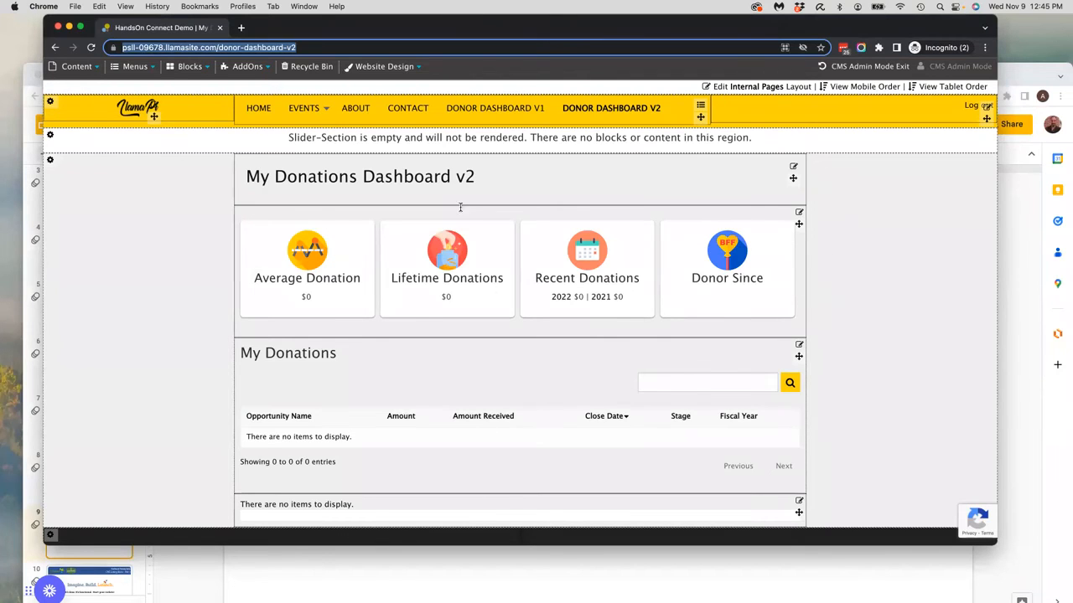
left_click(1015, 204)
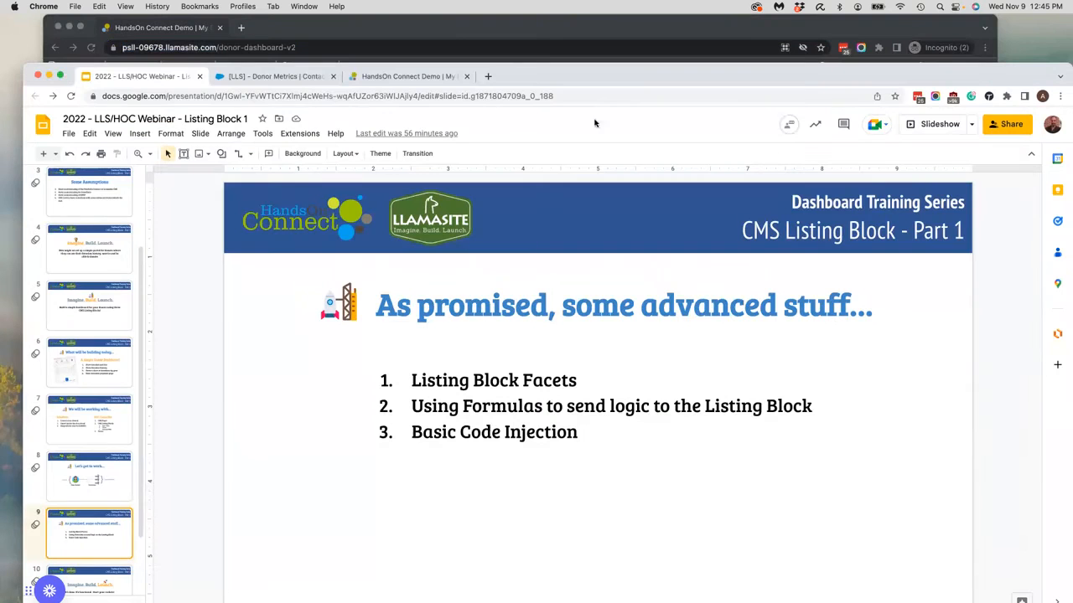
left_click(427, 79)
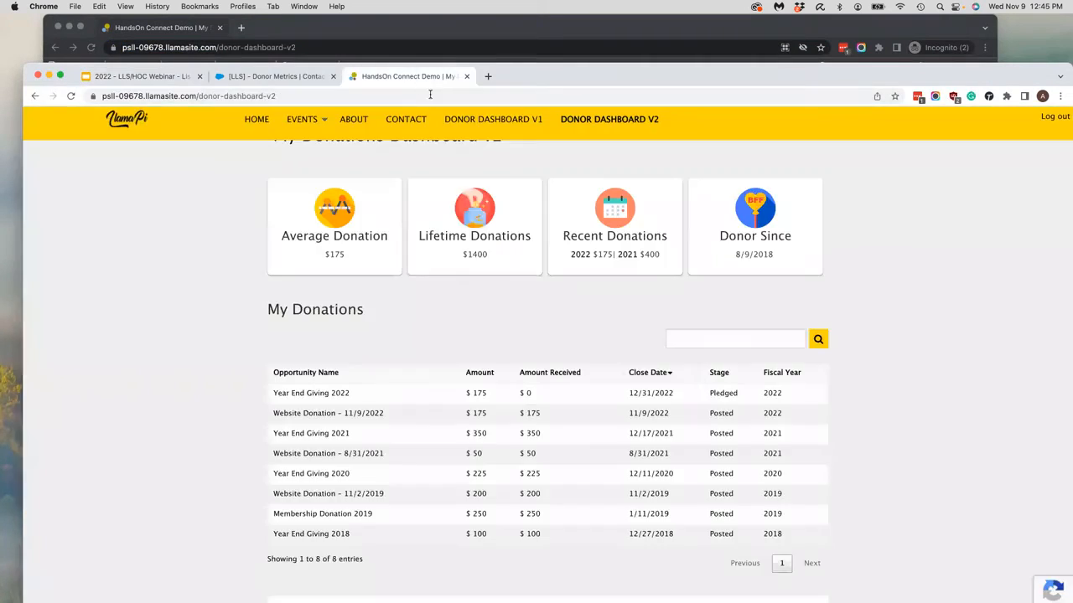
left_click(459, 47)
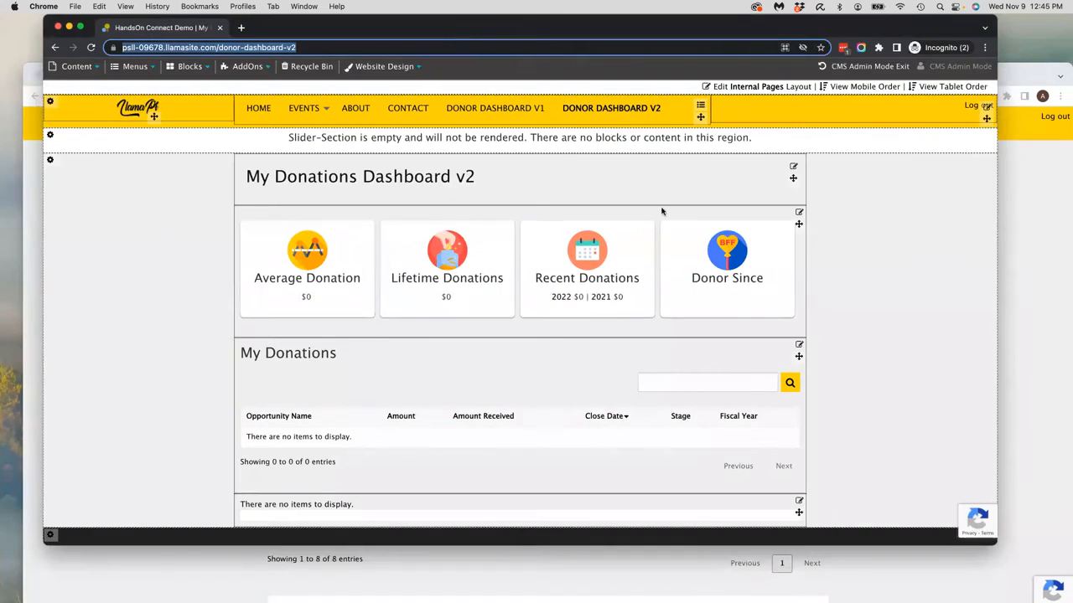
Add Stage as a dynamic filter picklist with counts per filter to the My Donations block and save its settings.
left_click(800, 345)
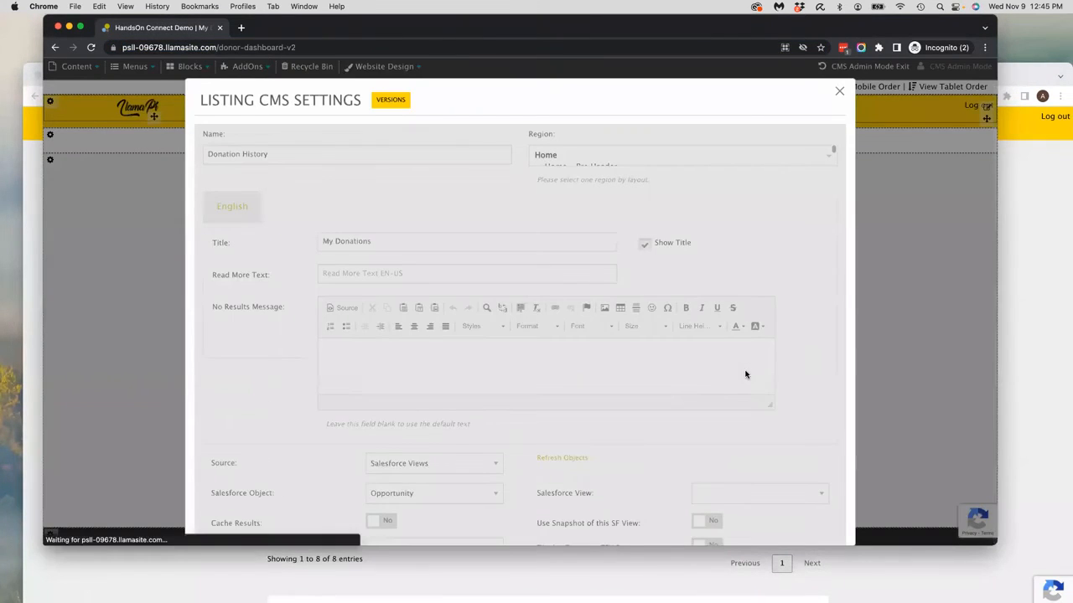
scroll(745, 373, "down", 15)
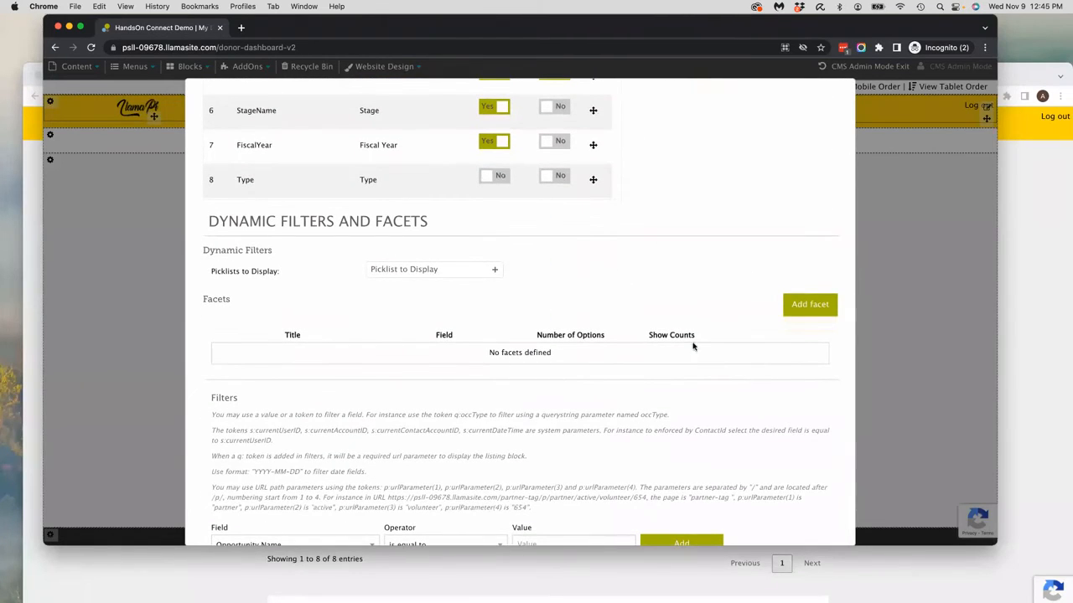
left_click(485, 272)
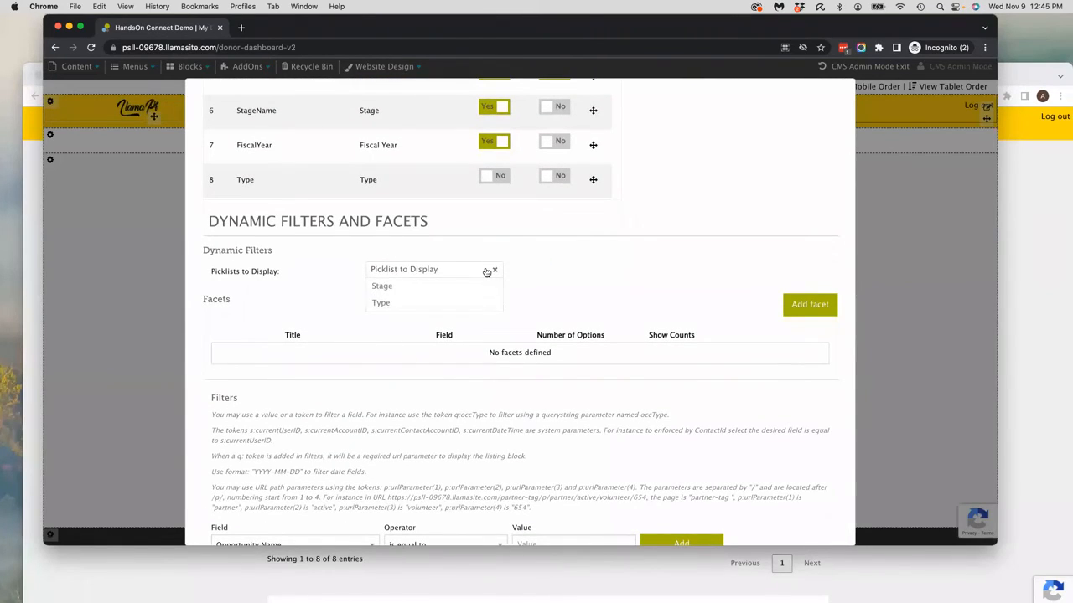
left_click(388, 288)
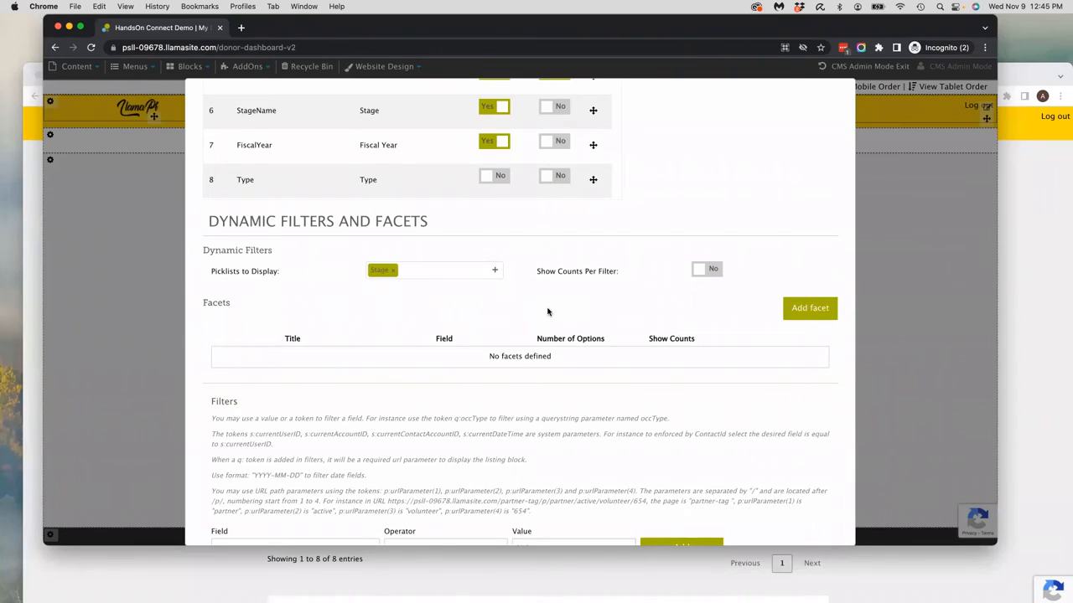
left_click(712, 269)
scroll(728, 311, "down", 5)
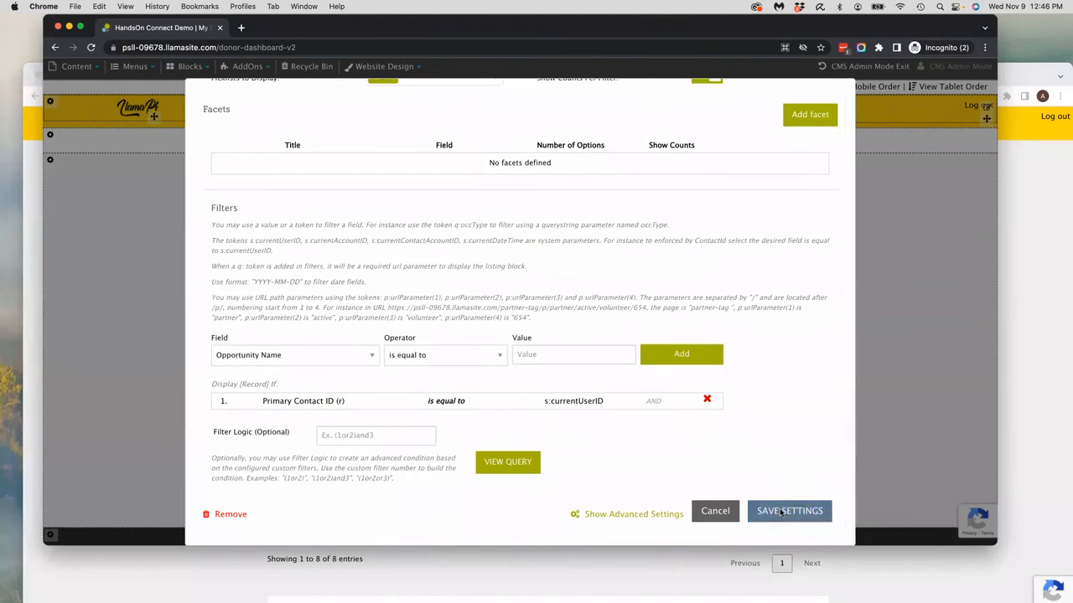
left_click(780, 512)
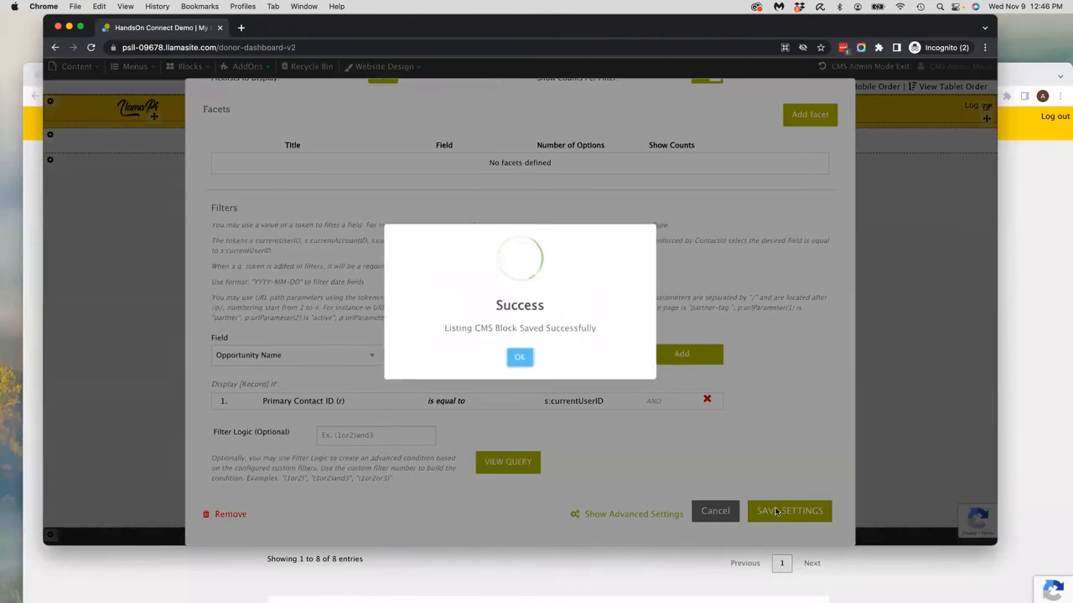
left_click(517, 356)
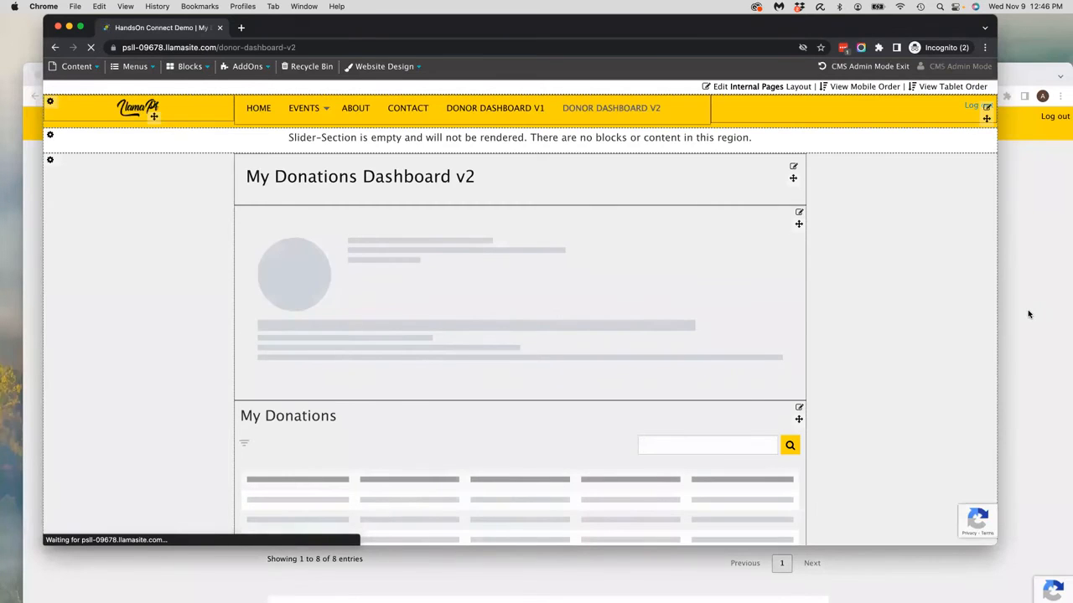
Reload the donor's v2 dashboard, test the Stage filter on My Donations with Pledged, and clear the filter.
left_click(1024, 177)
left_click(71, 96)
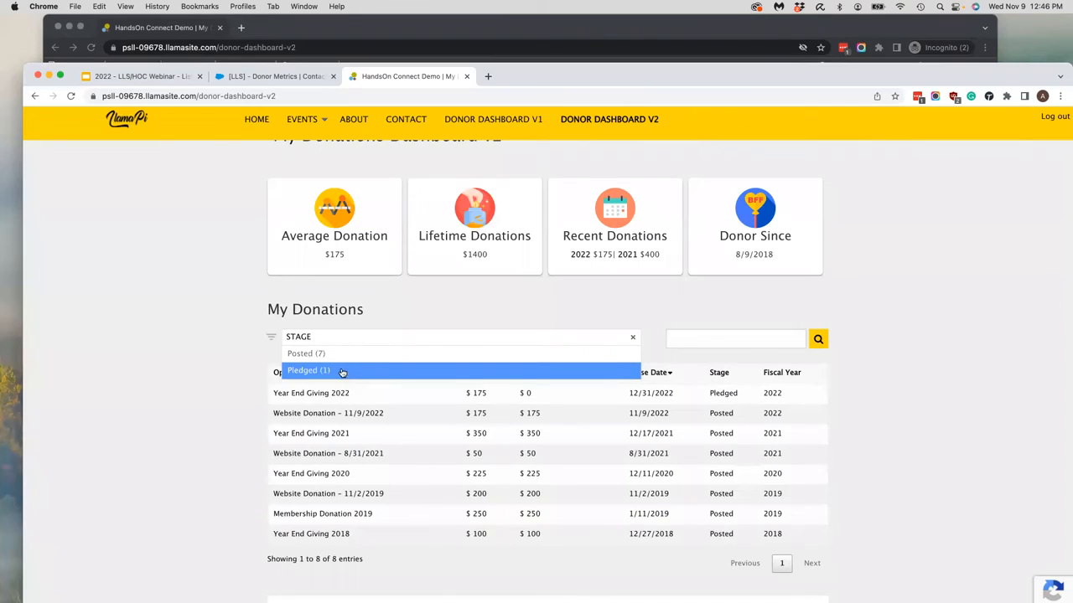
left_click(340, 372)
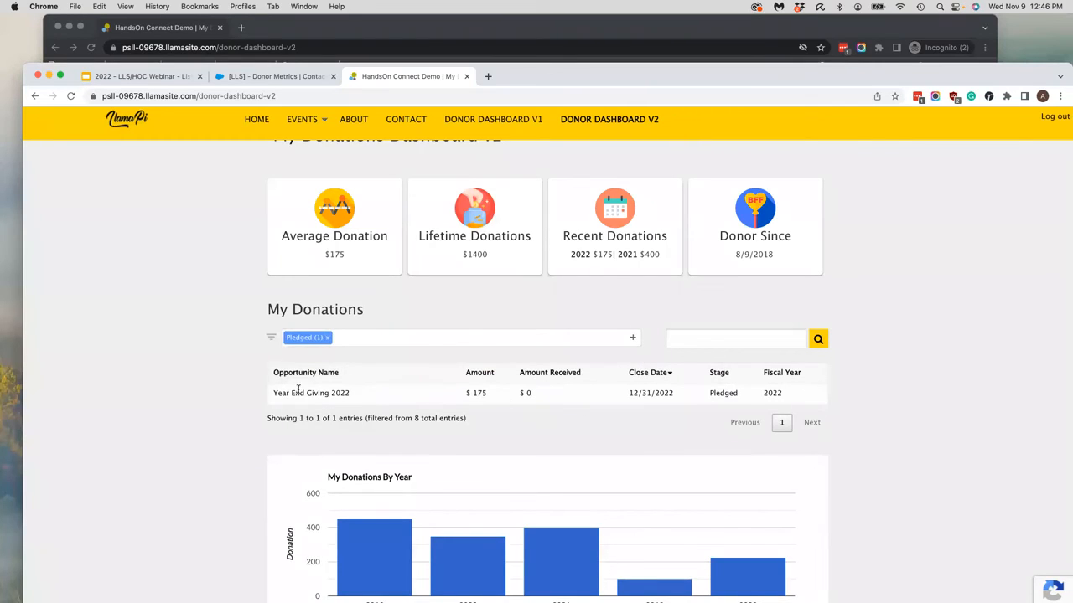
left_click_drag(277, 391, 774, 397)
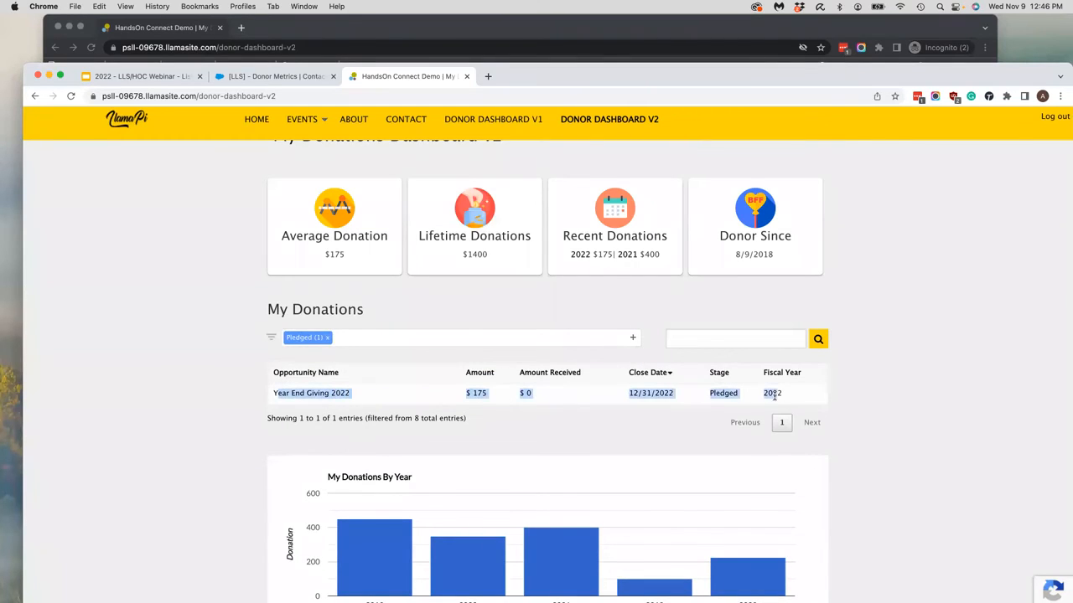
left_click(918, 408)
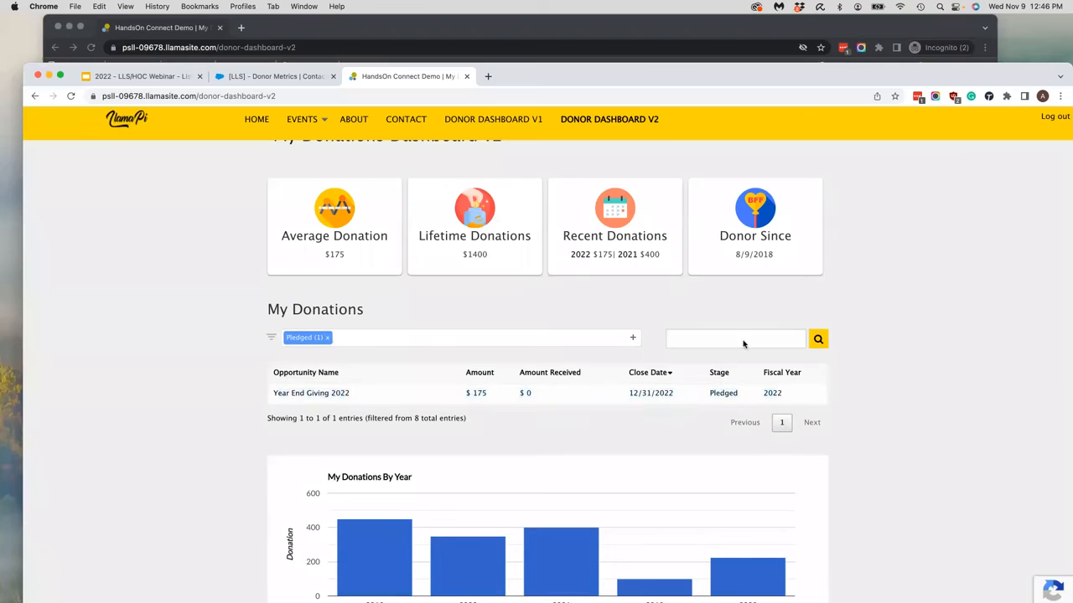
left_click(328, 338)
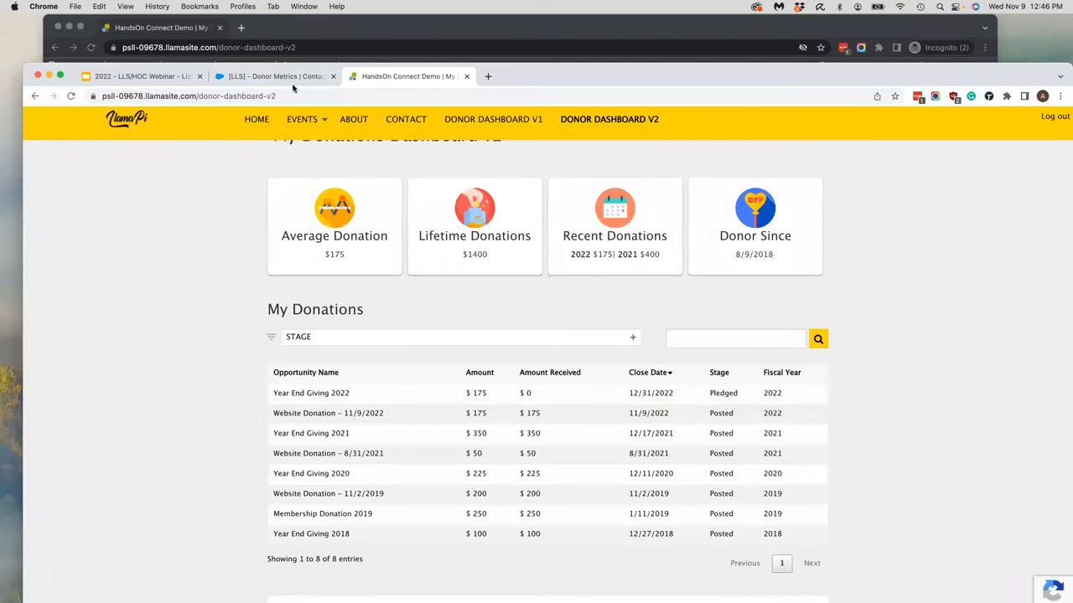
Check the advanced topics slide in the presentation and switch to the Salesforce Donor Metrics contacts list.
left_click(139, 76)
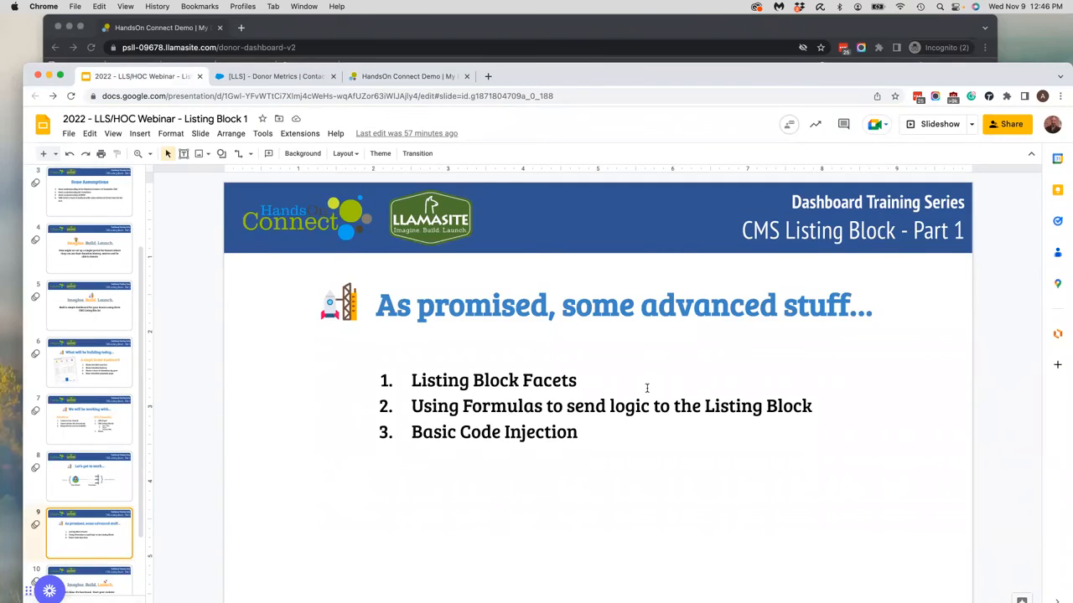
left_click(309, 8)
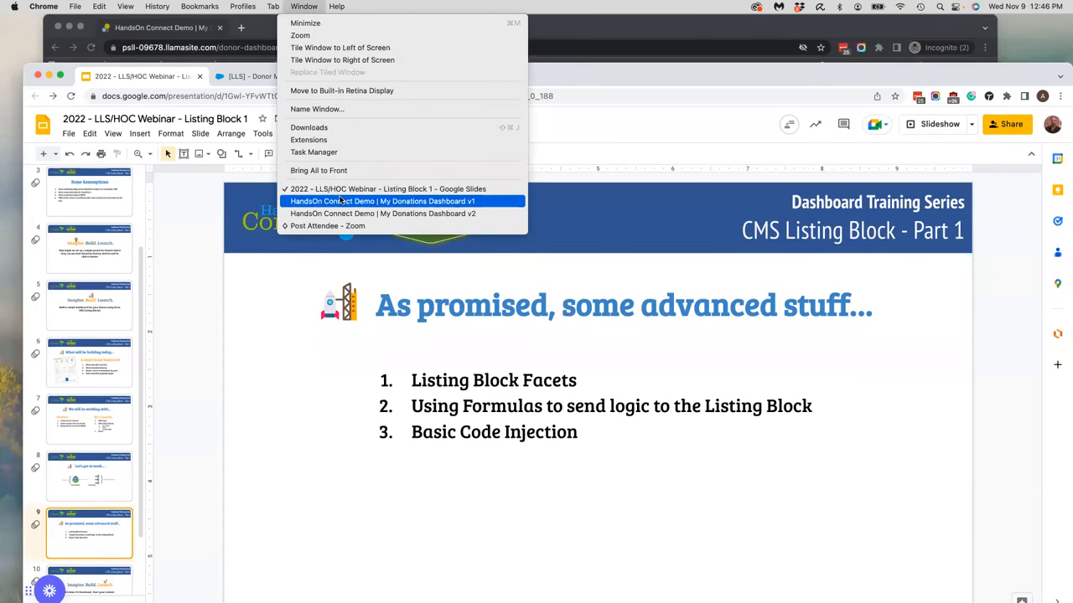
left_click(341, 201)
left_click(285, 77)
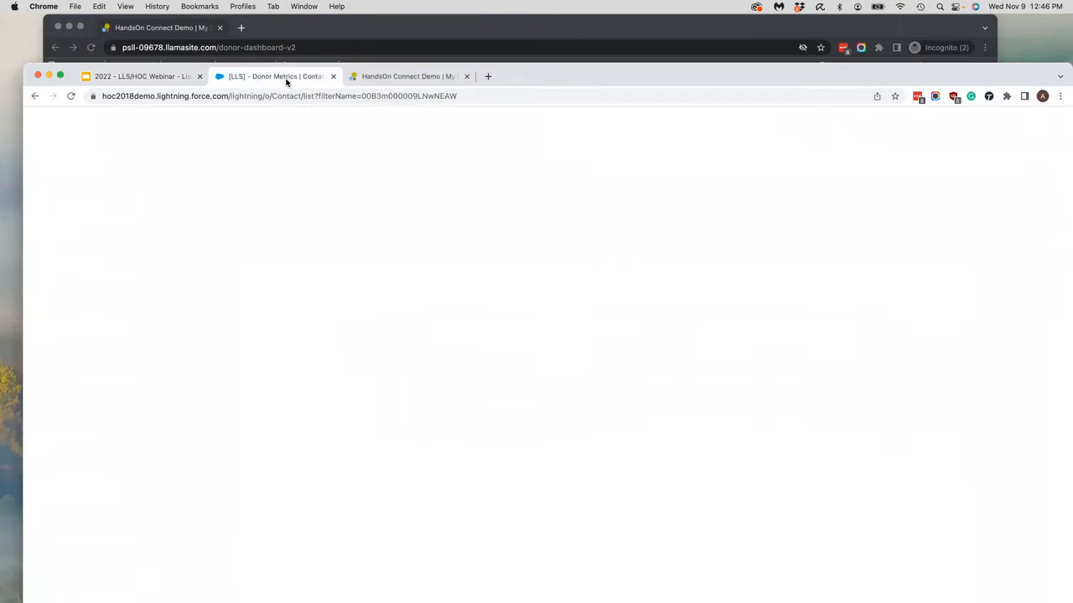
left_click_drag(538, 85, 538, 60)
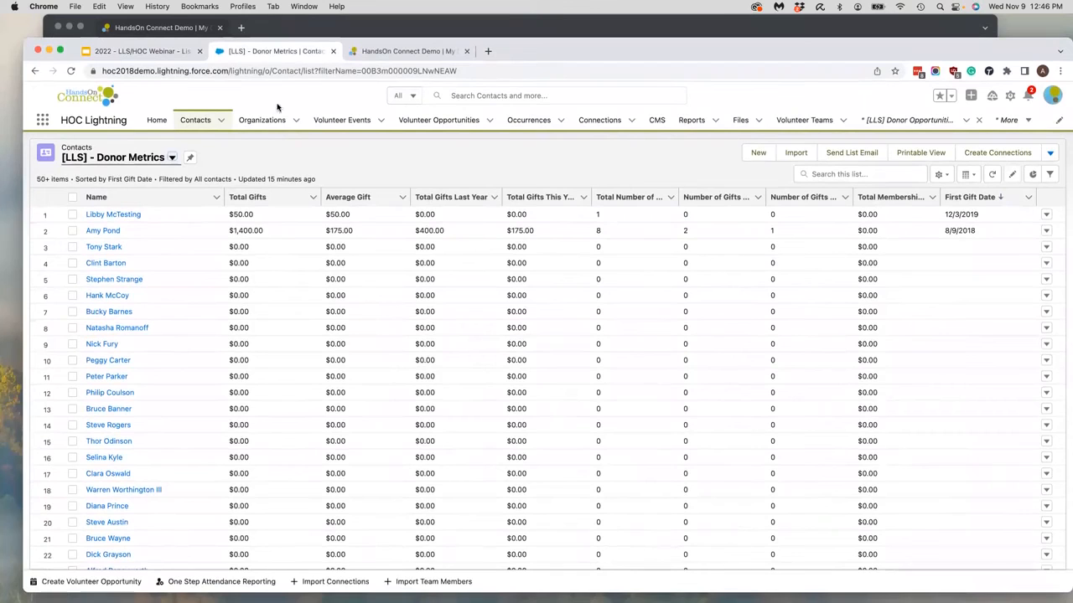
Find the Opportunities object by searching for "opp" and display its [LLS] Donor Opportunities list view.
left_click(42, 119)
type("opp")
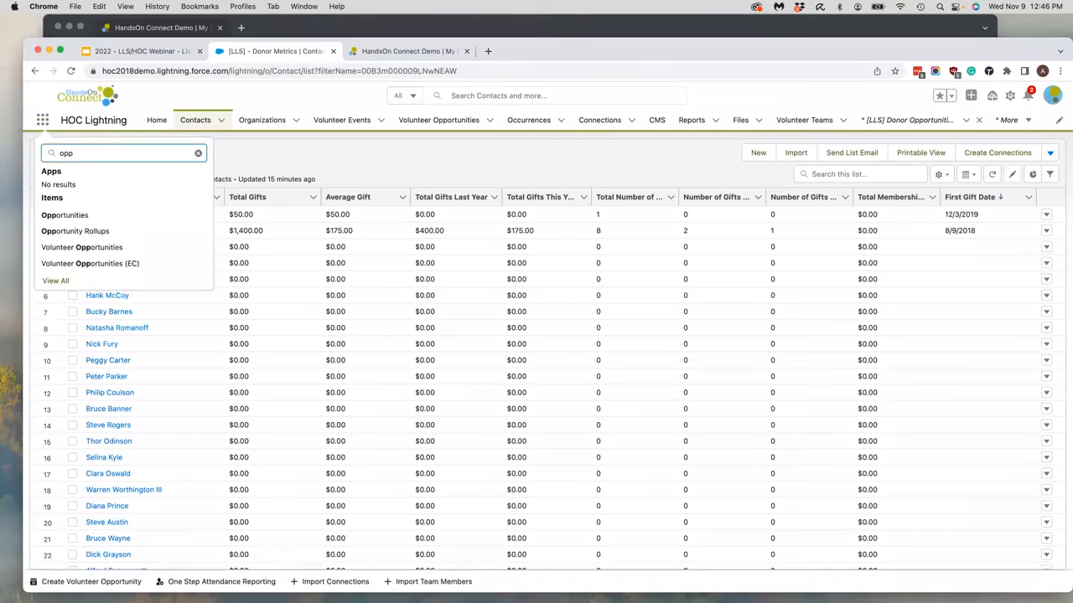
left_click(63, 216)
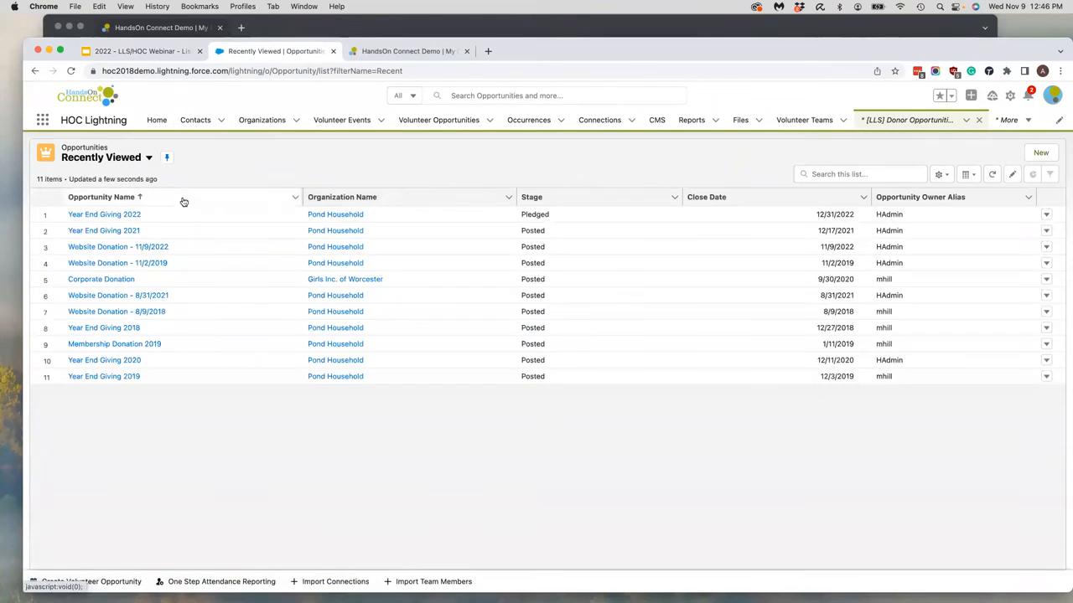
left_click(150, 159)
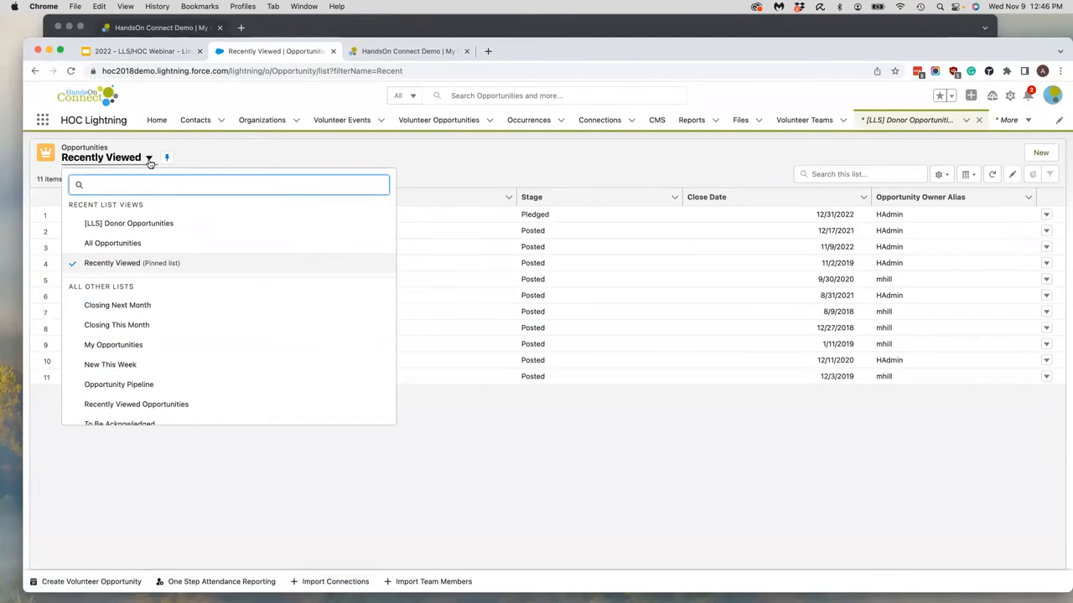
left_click(137, 223)
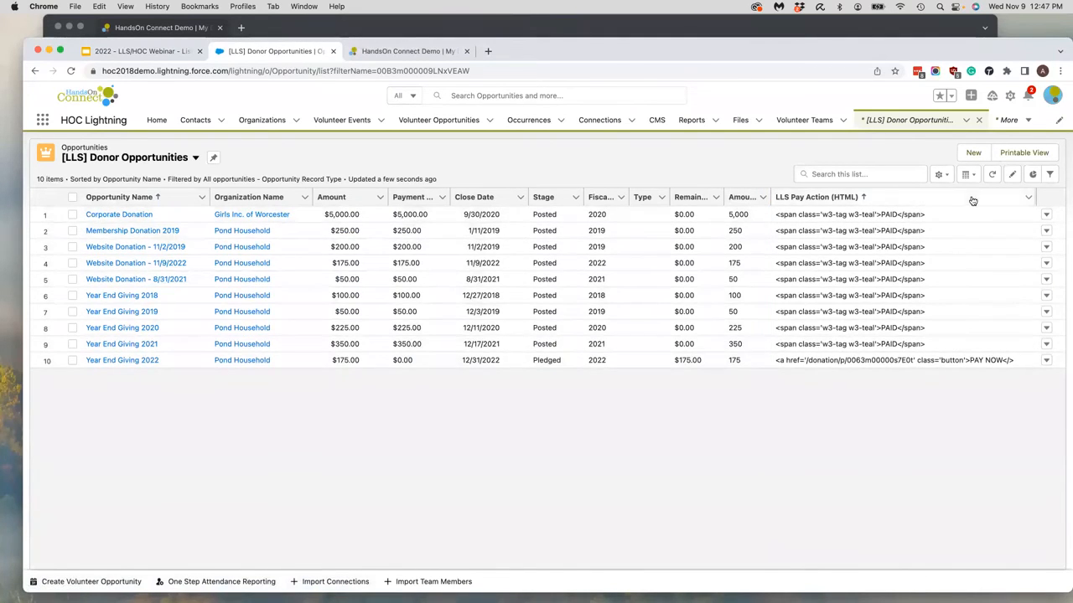
Open the Opportunity object's setup from the donor list view and search its fields and relationships for "html".
left_click(1008, 99)
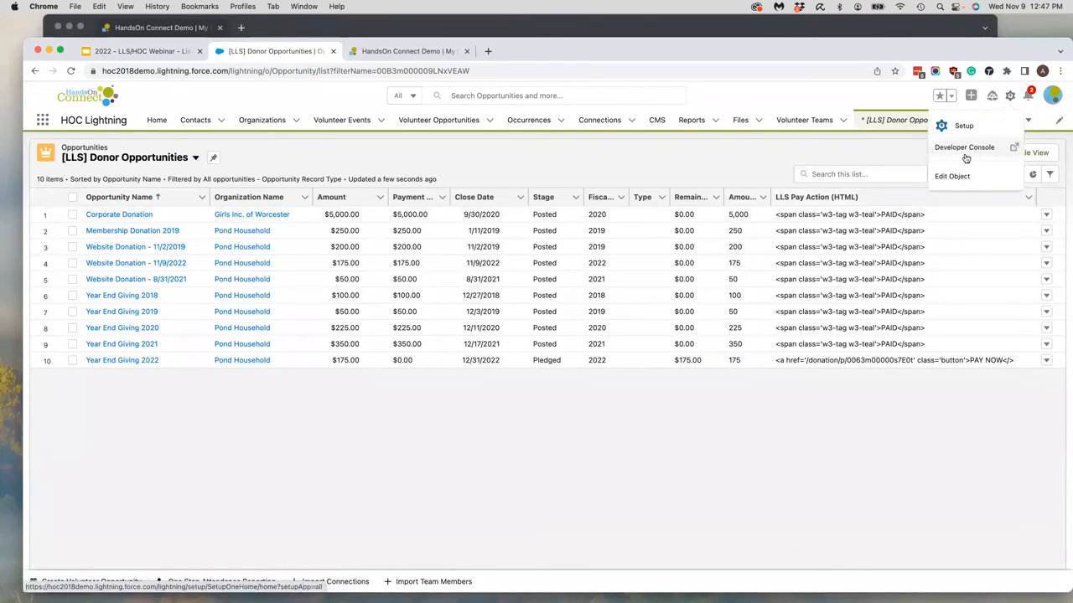
left_click(951, 178)
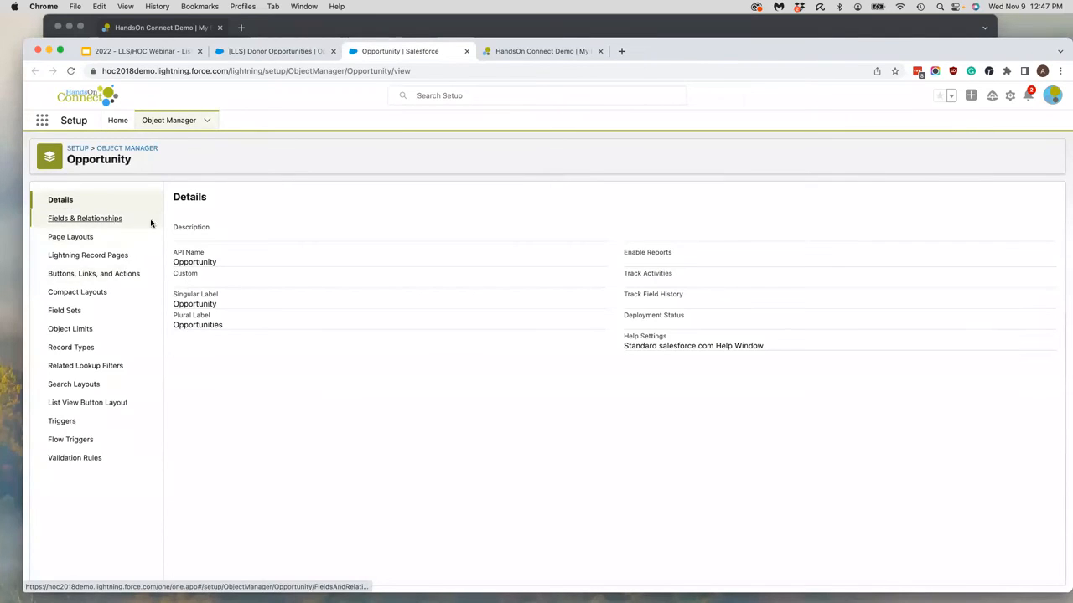
left_click(151, 220)
left_click(699, 196)
type("html")
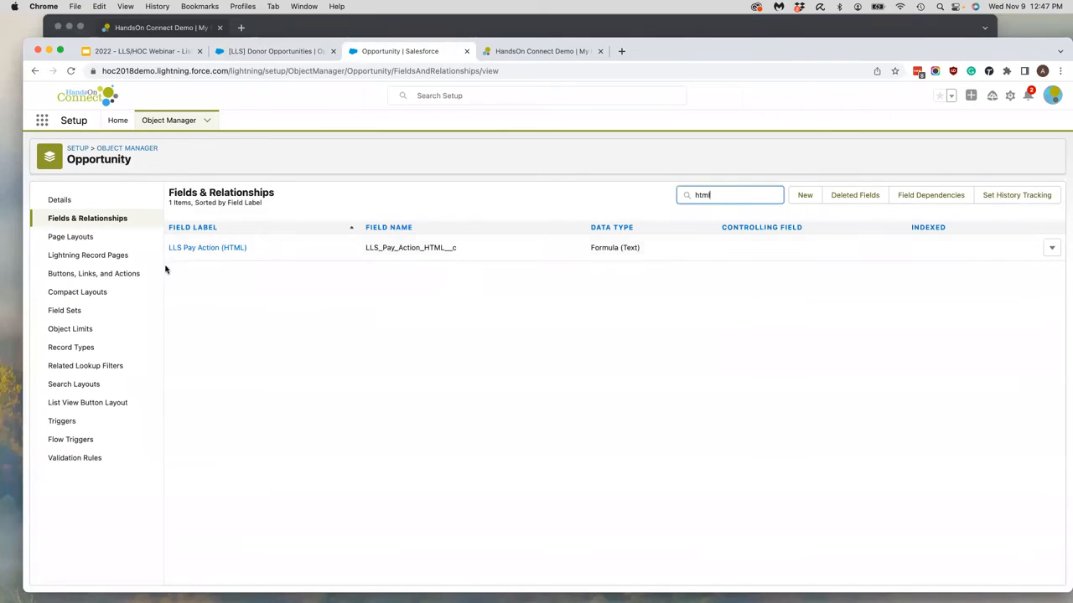
Examine the formula of the LLS Pay Action (HTML) field and return to the [LLS] Donor Opportunities list view.
left_click(219, 249)
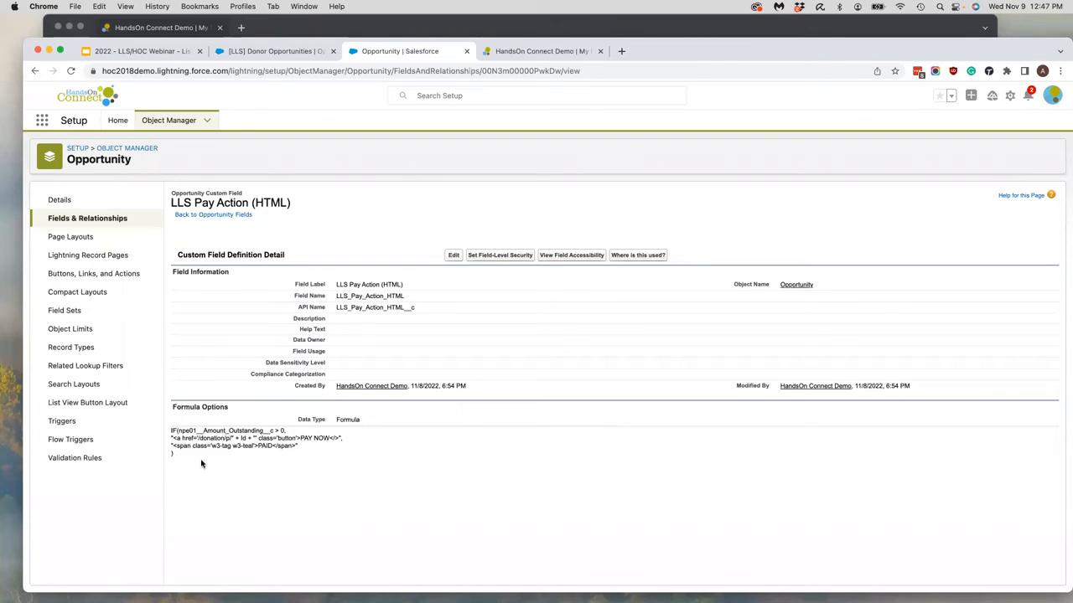
triple_click(177, 450)
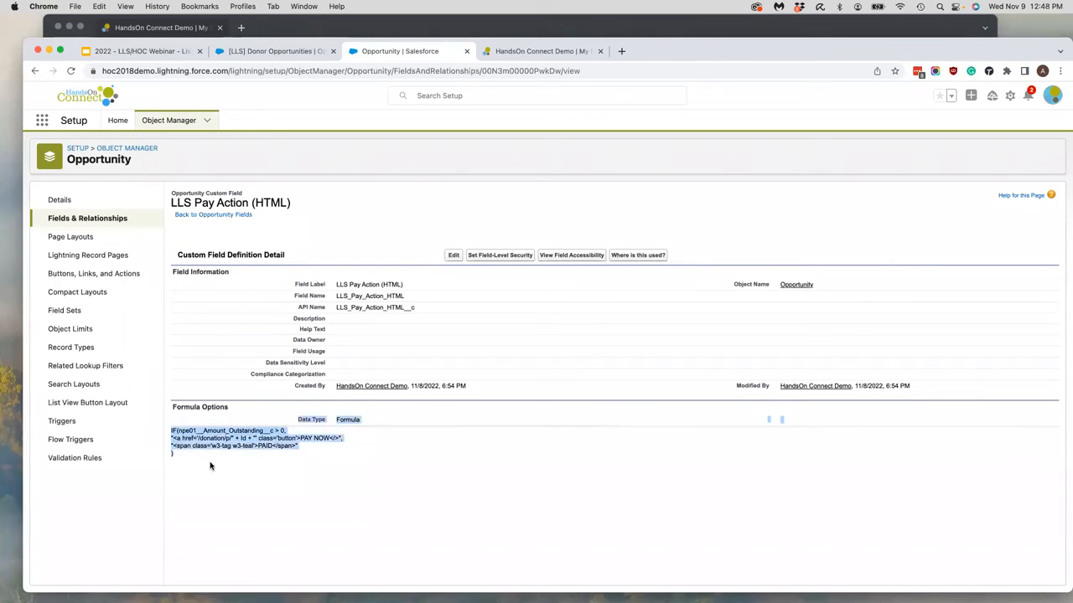
left_click(214, 465)
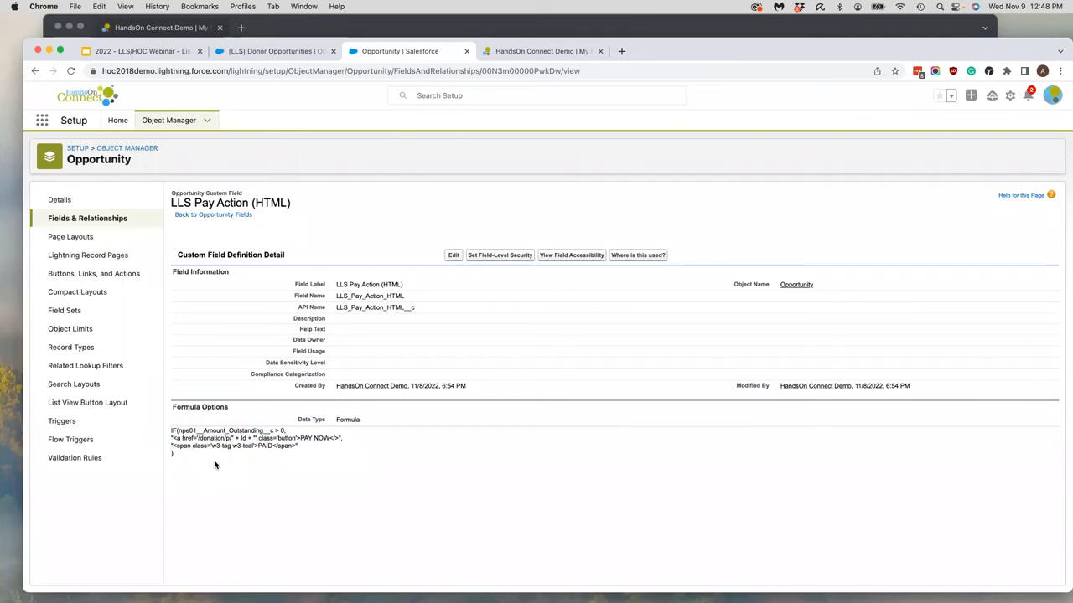
left_click(276, 52)
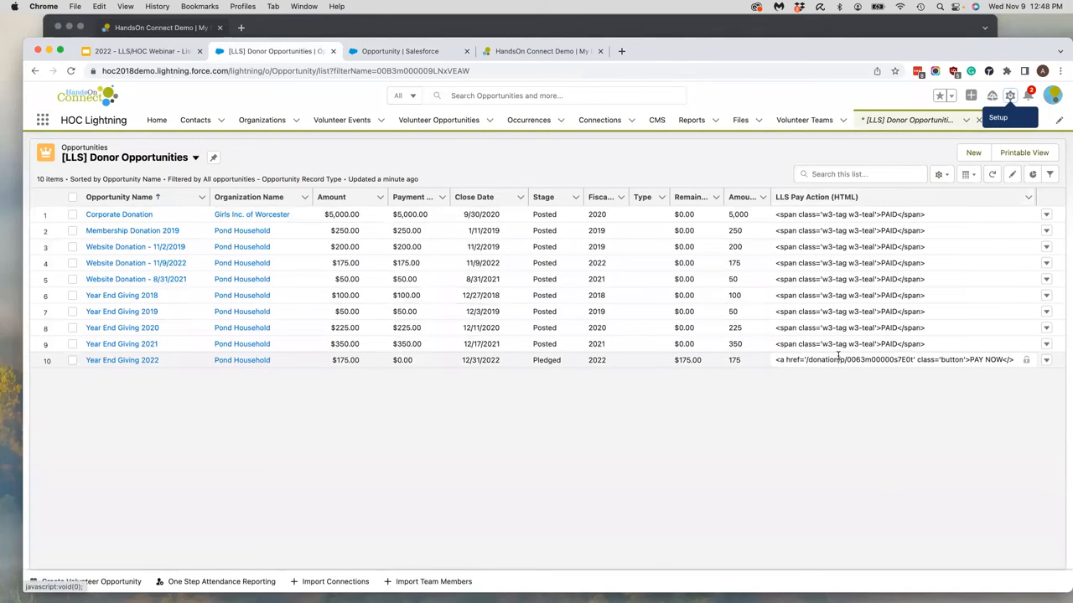
Switch to the CMS admin window and make the LLS Pay Action (HTML) column visible in the My Donations block settings.
left_click(398, 28)
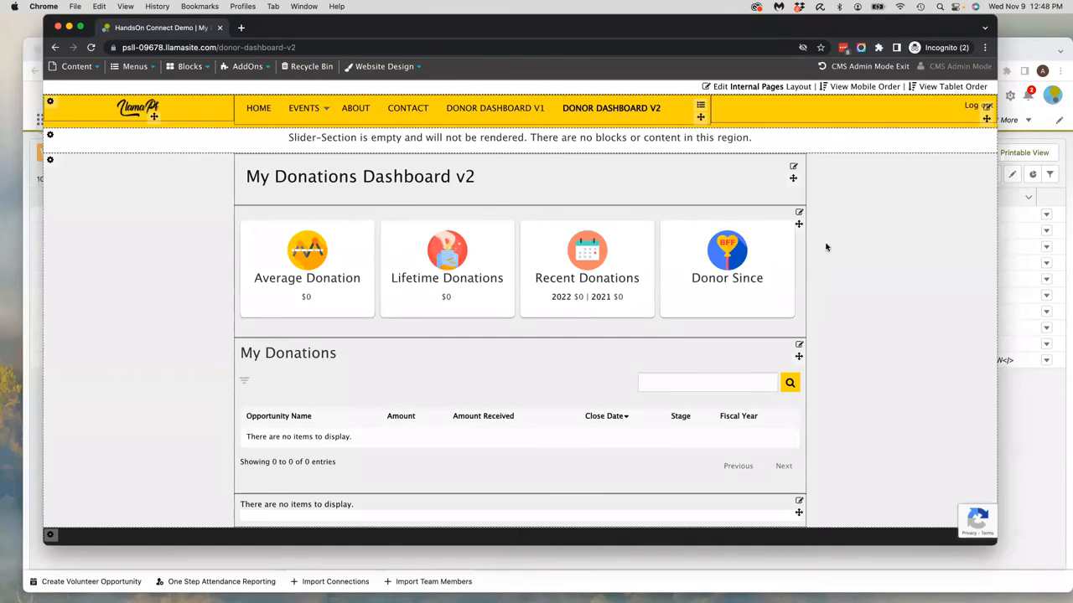
left_click(800, 345)
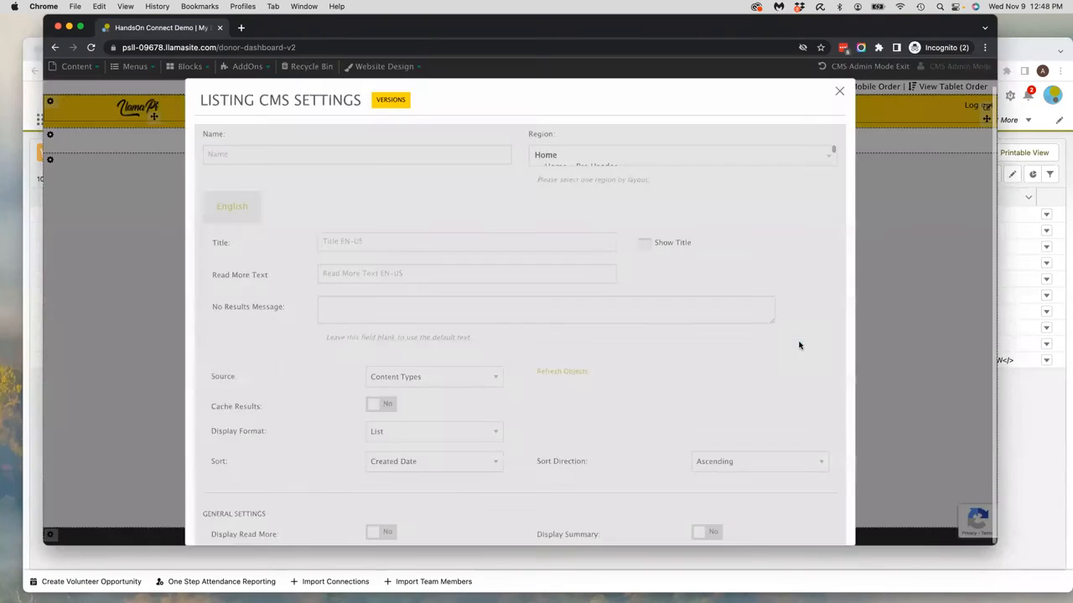
scroll(526, 452, "down", 10)
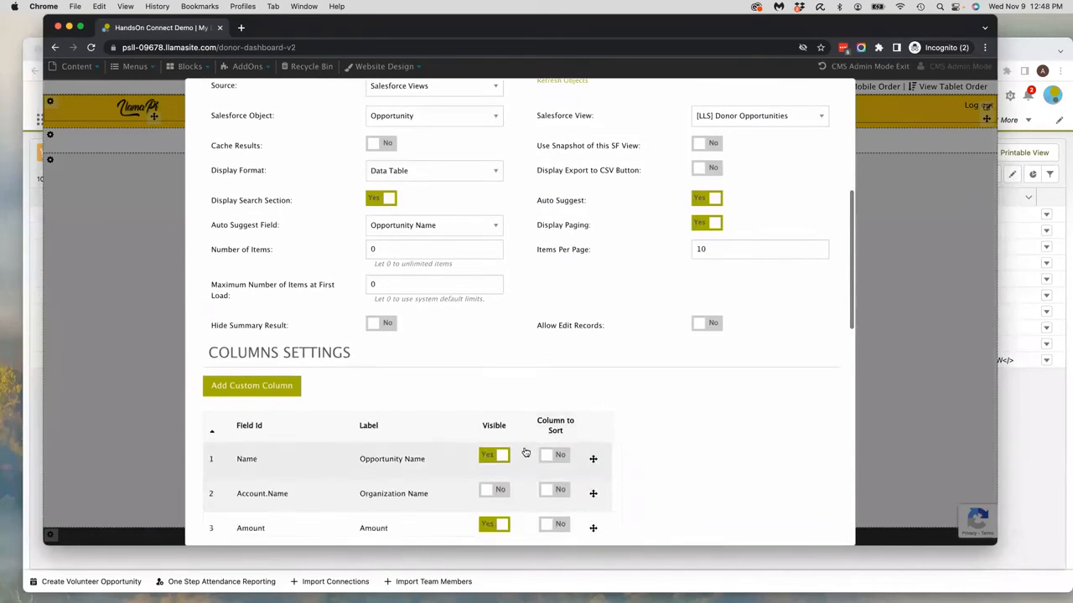
scroll(460, 393, "down", 5)
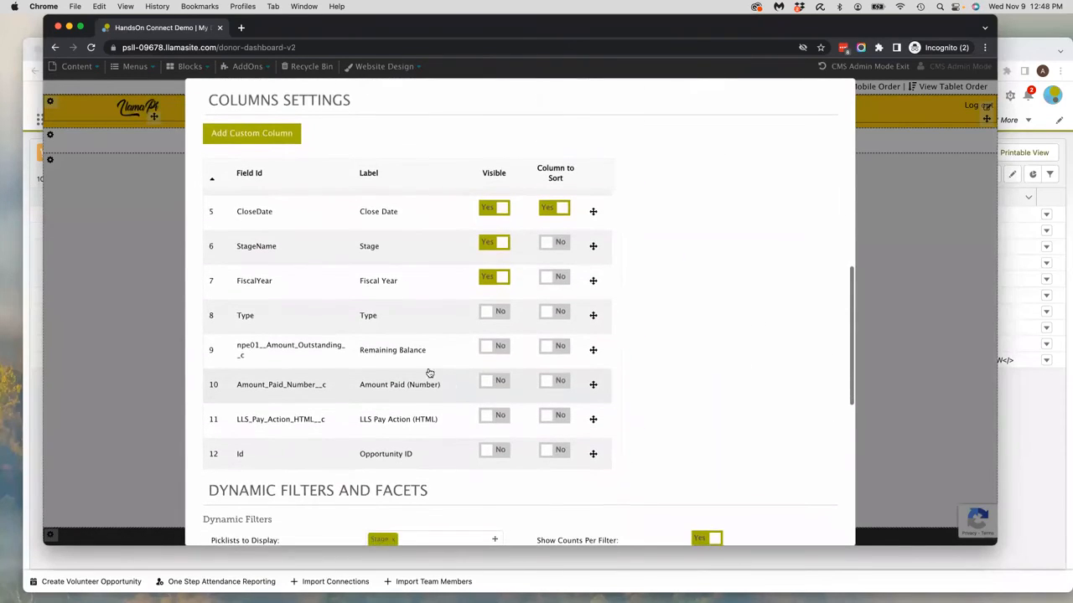
left_click(424, 345)
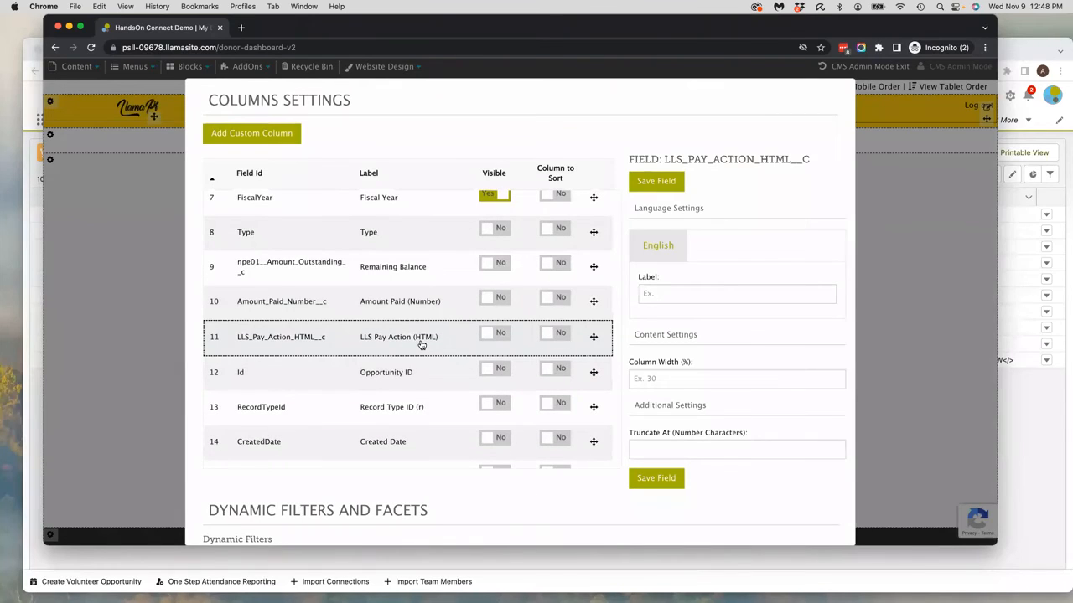
left_click(499, 334)
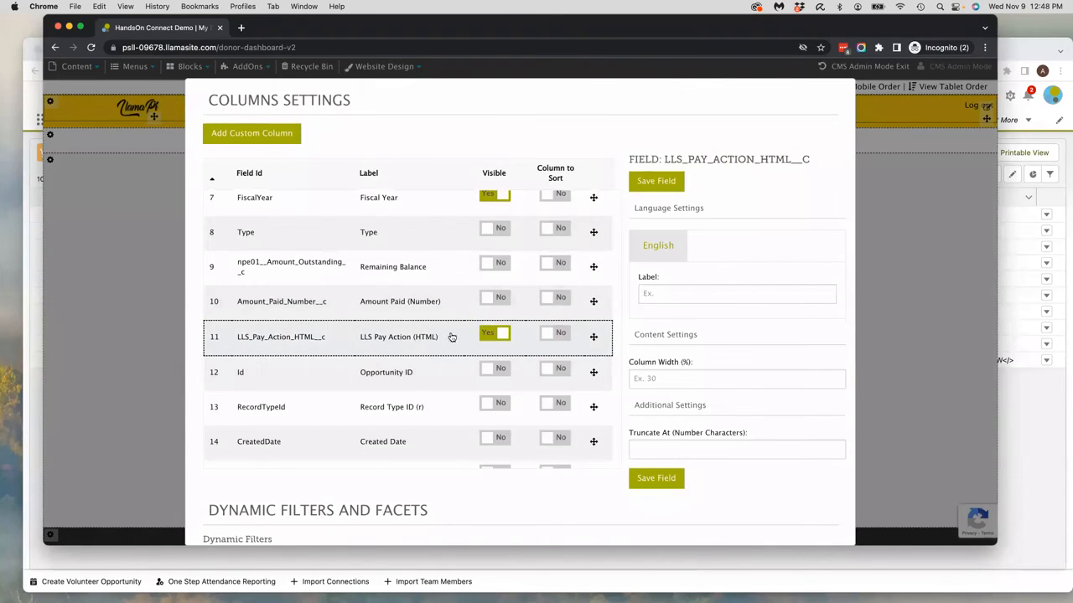
Label the LLS Pay Action (HTML) column "Action" and save the field.
left_click(685, 292)
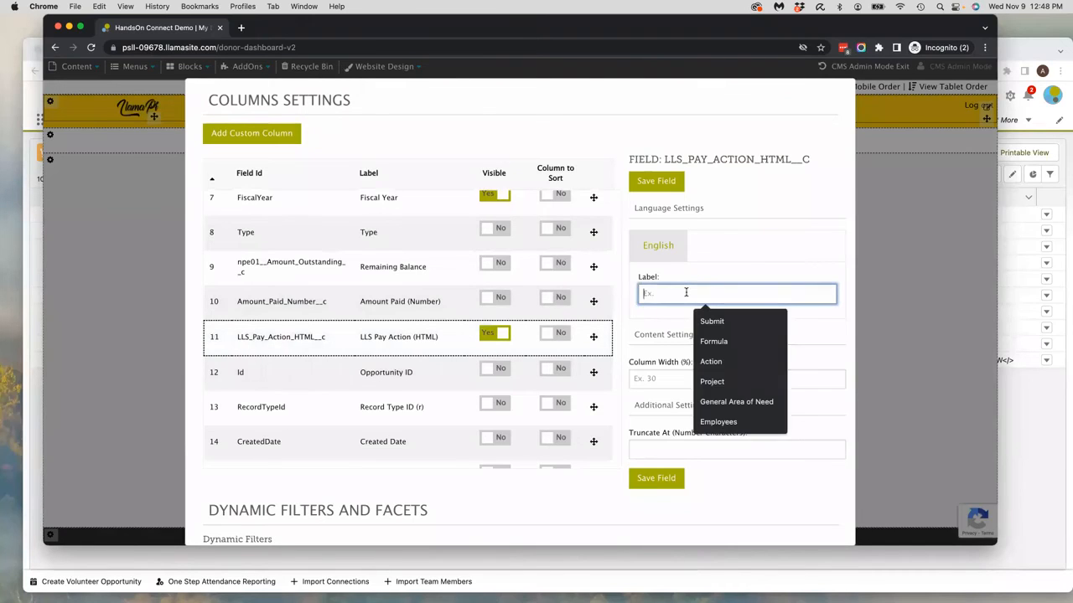
type("Statu")
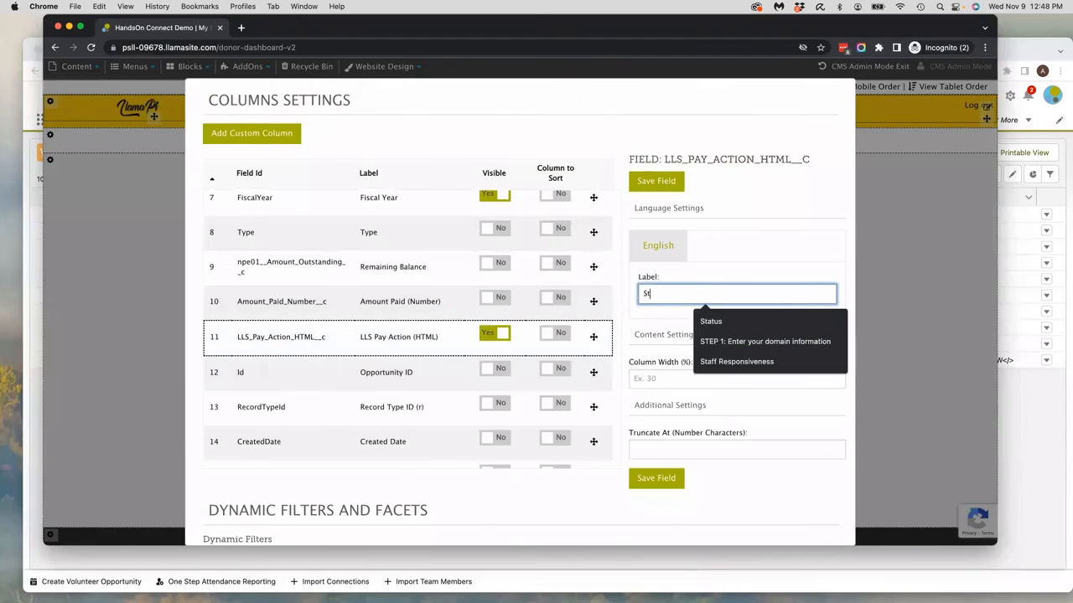
key("BackSpace")
key("BackSpace")
key("BackSpace")
key("BackSpace")
key("BackSpace")
type("Ac")
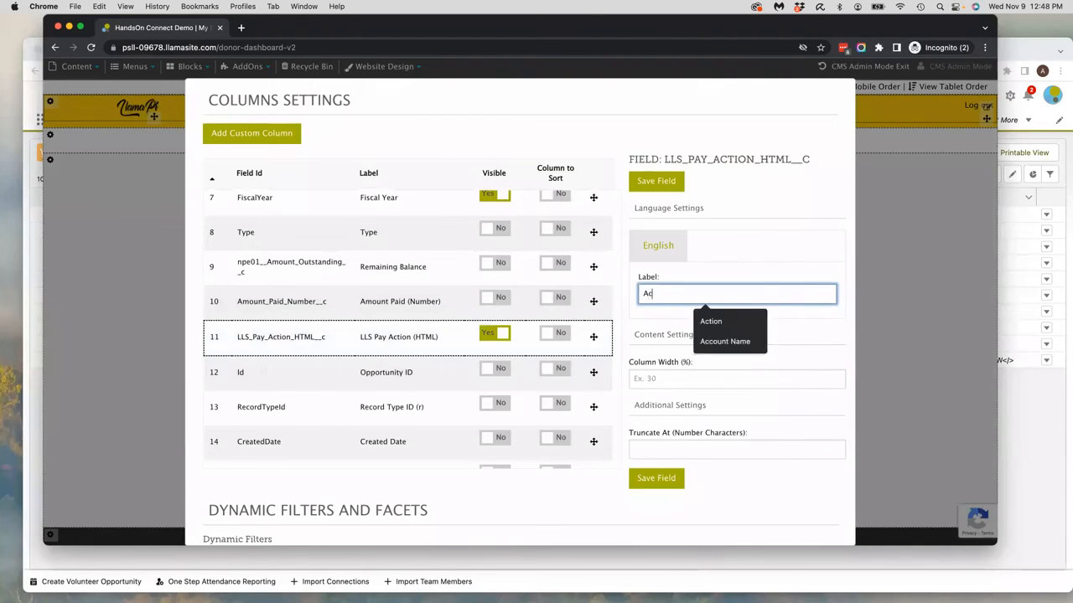
type("tion")
left_click(668, 181)
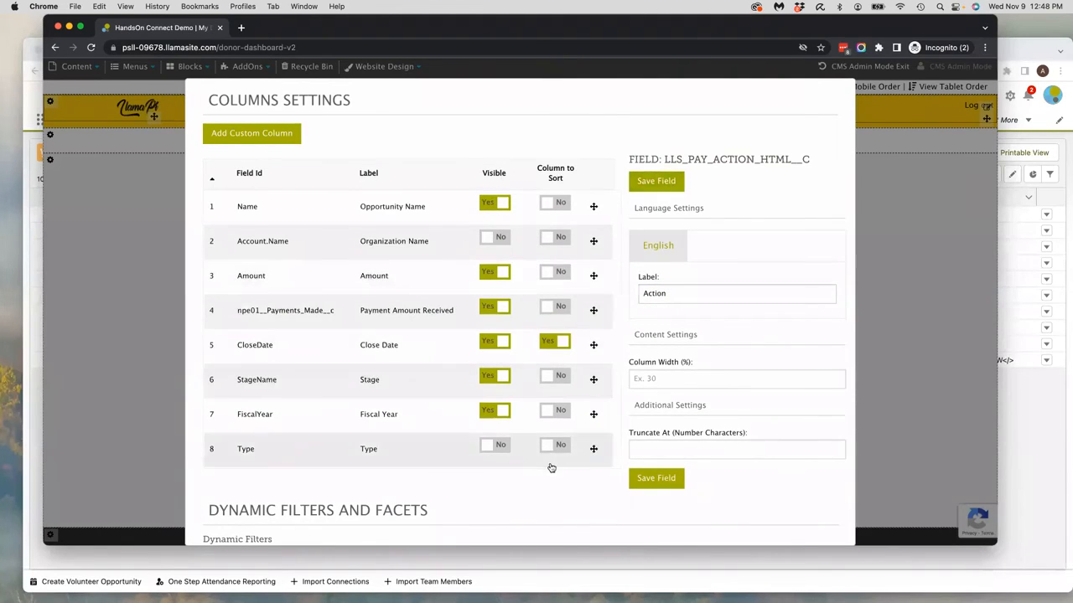
Move the LLS Pay Action (HTML) column above Amount Paid (Number) and save the My Donations block settings.
scroll(570, 460, "down", 2)
scroll(567, 459, "down", 2)
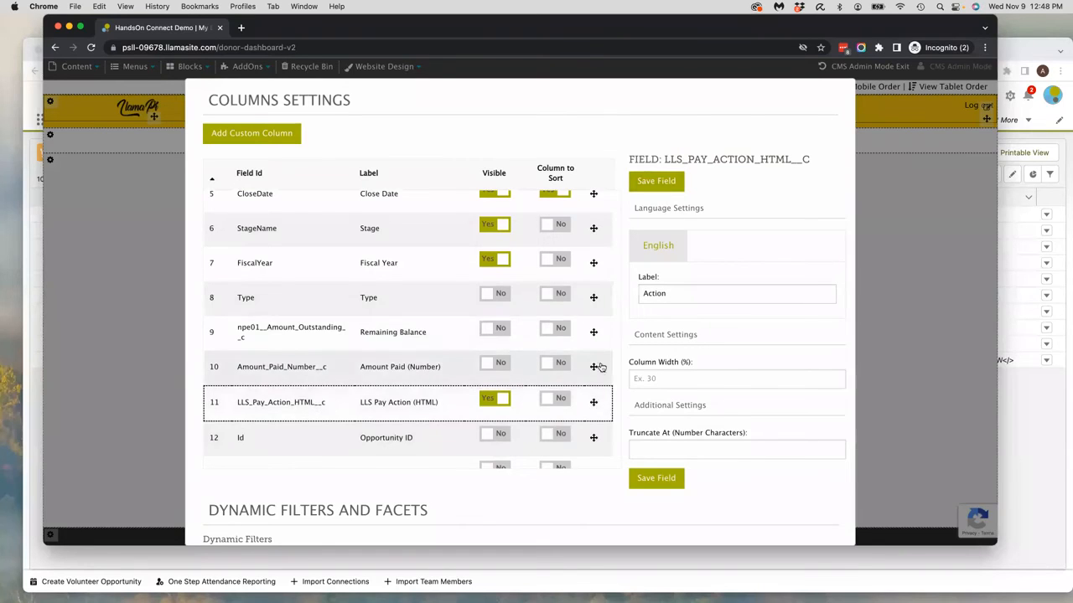
left_click_drag(594, 405, 595, 366)
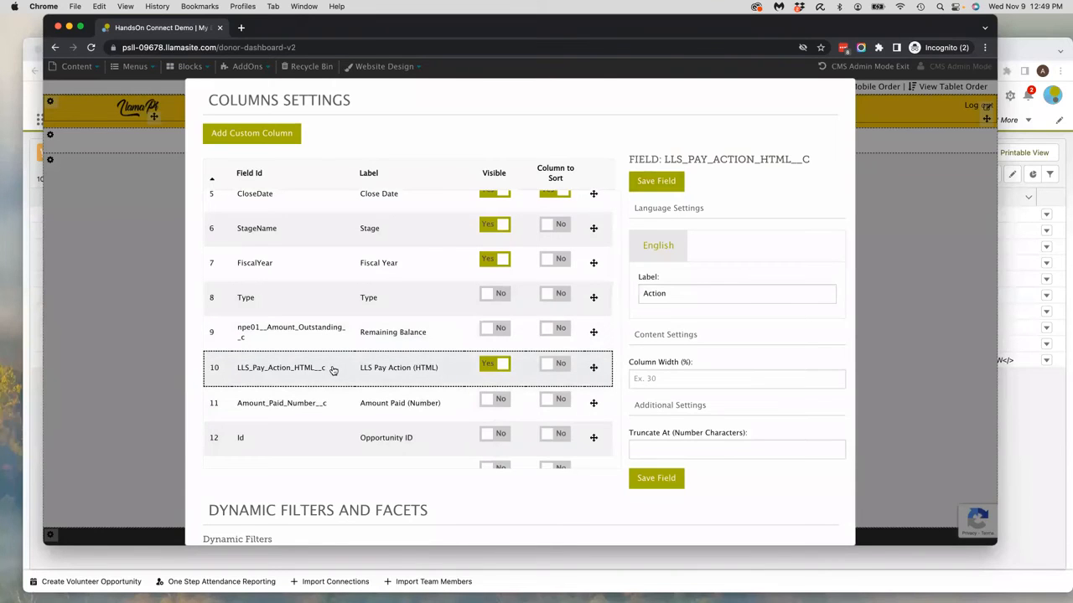
scroll(830, 450, "down", 10)
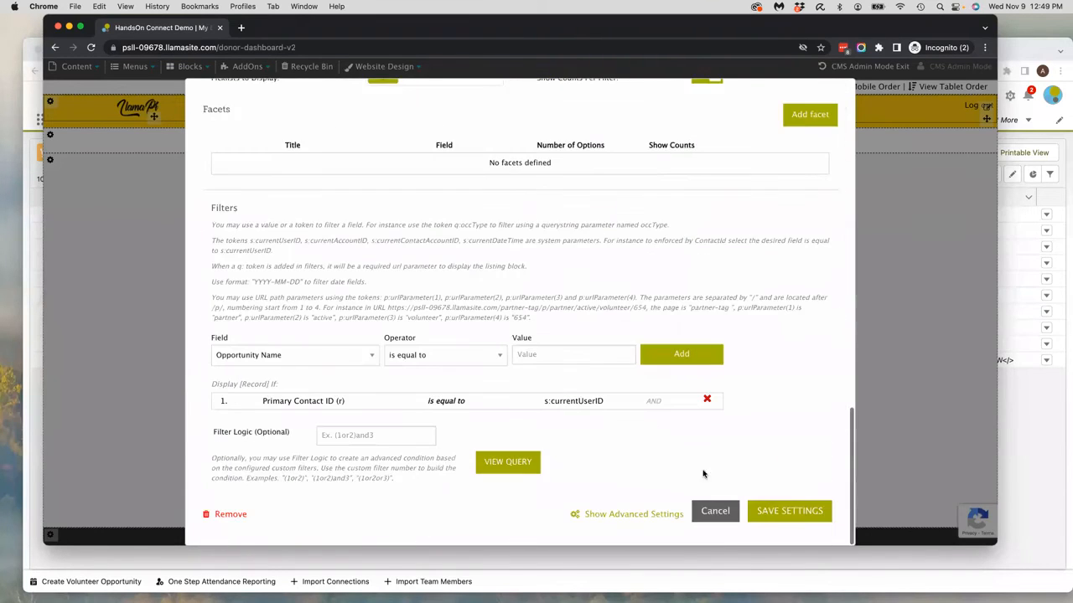
left_click(778, 514)
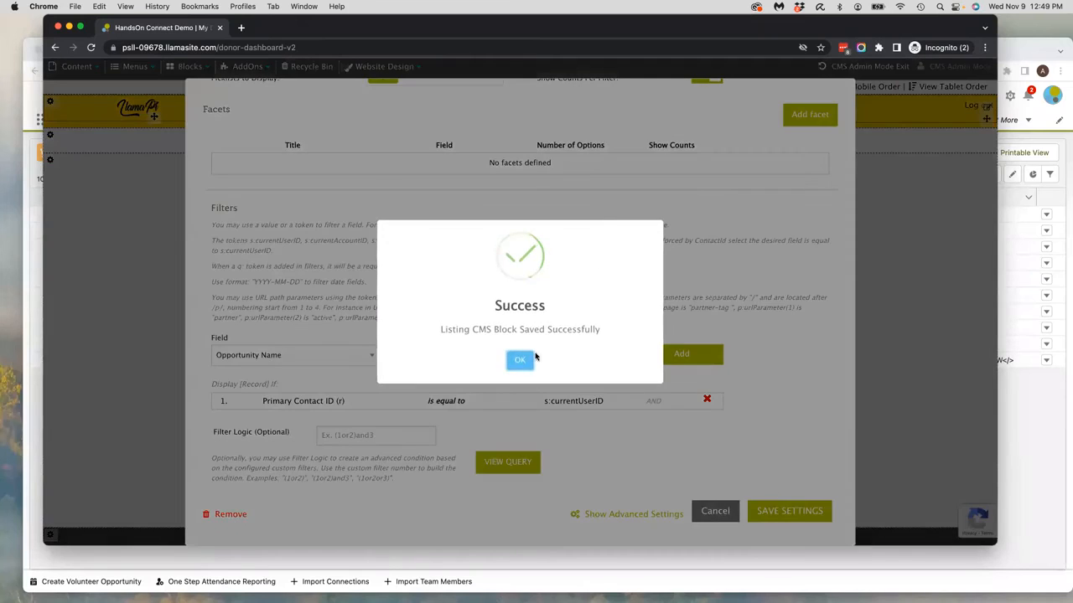
left_click(528, 362)
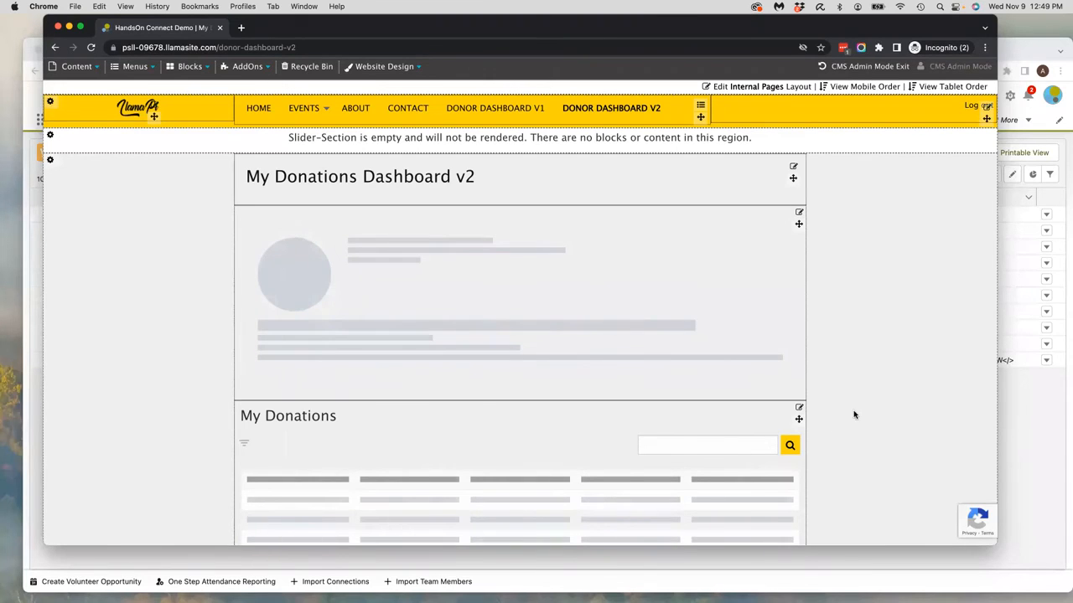
Switch to the donor's v2 dashboard, reload it, and check the Action column in My Donations.
left_click(1066, 126)
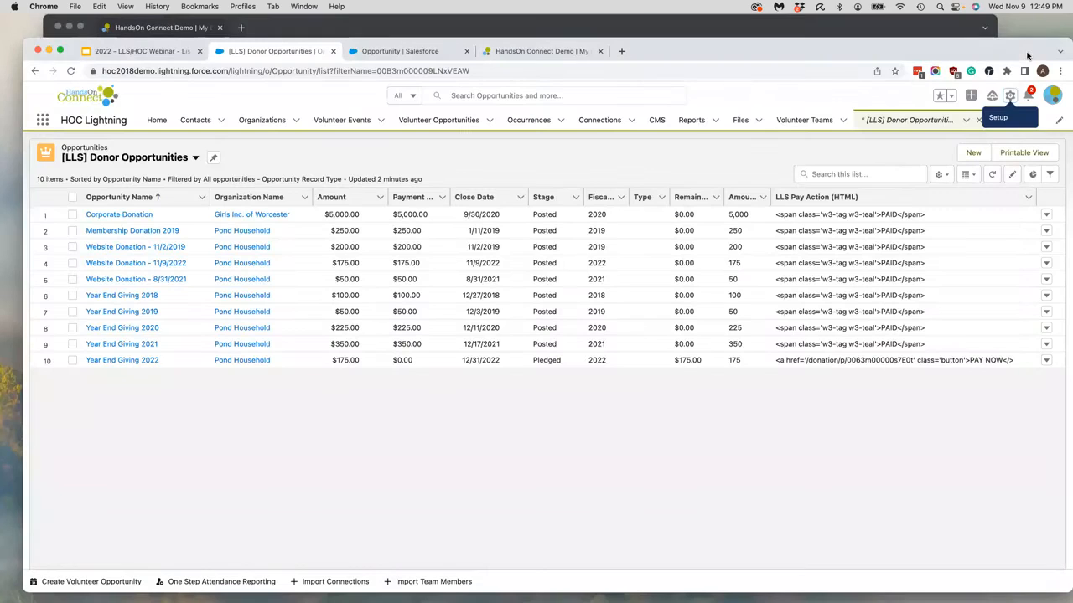
left_click(541, 51)
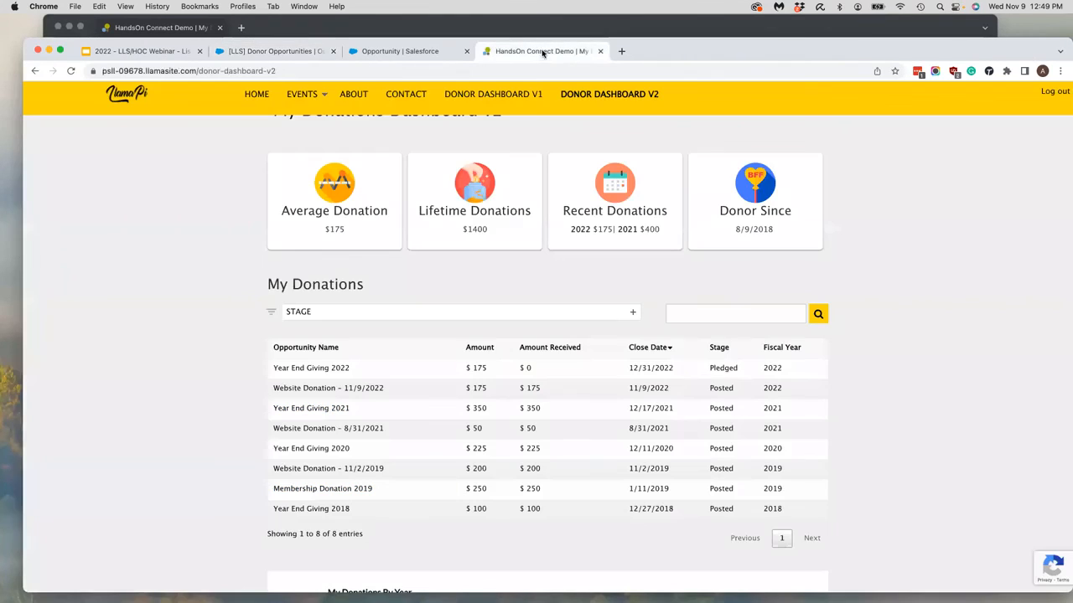
left_click(71, 71)
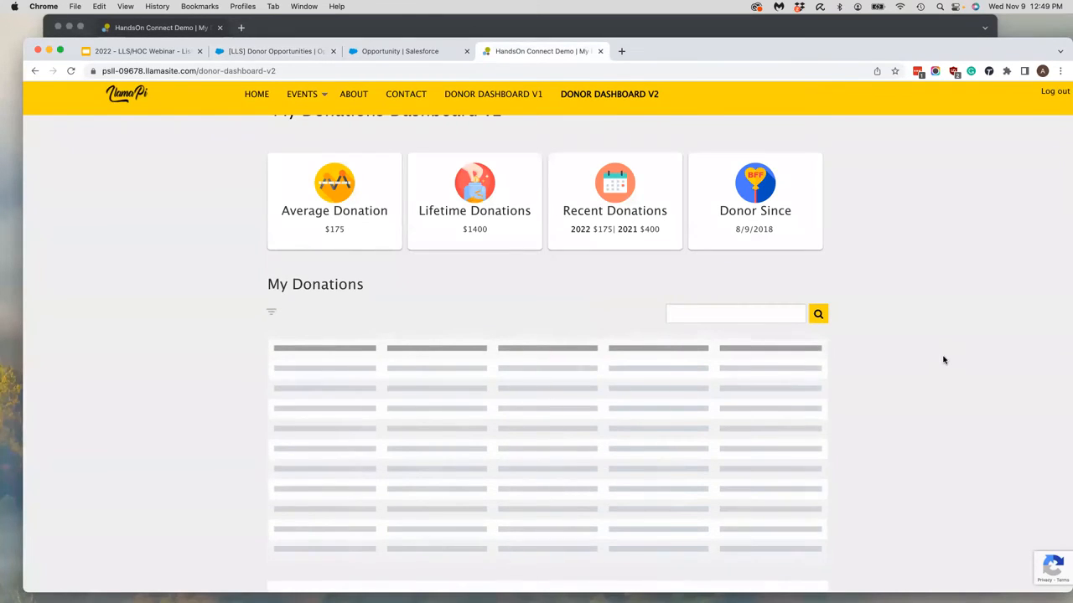
scroll(942, 360, "down", 2)
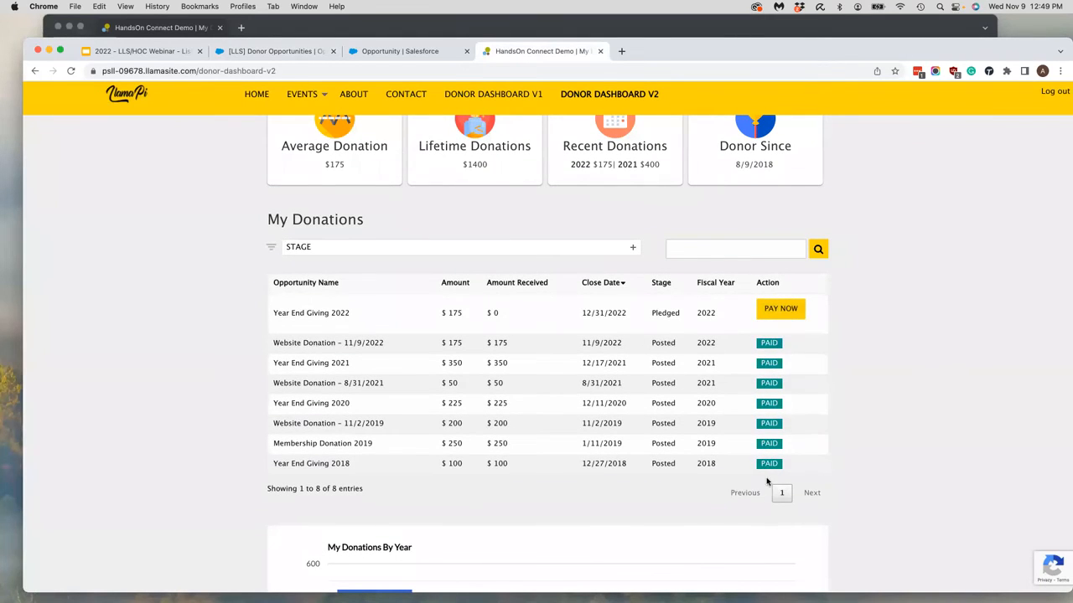
Test Pay Now for Year End Giving 2022: submit the donation, choose debit or credit card payment in PayPal, and review the form.
left_click(782, 310)
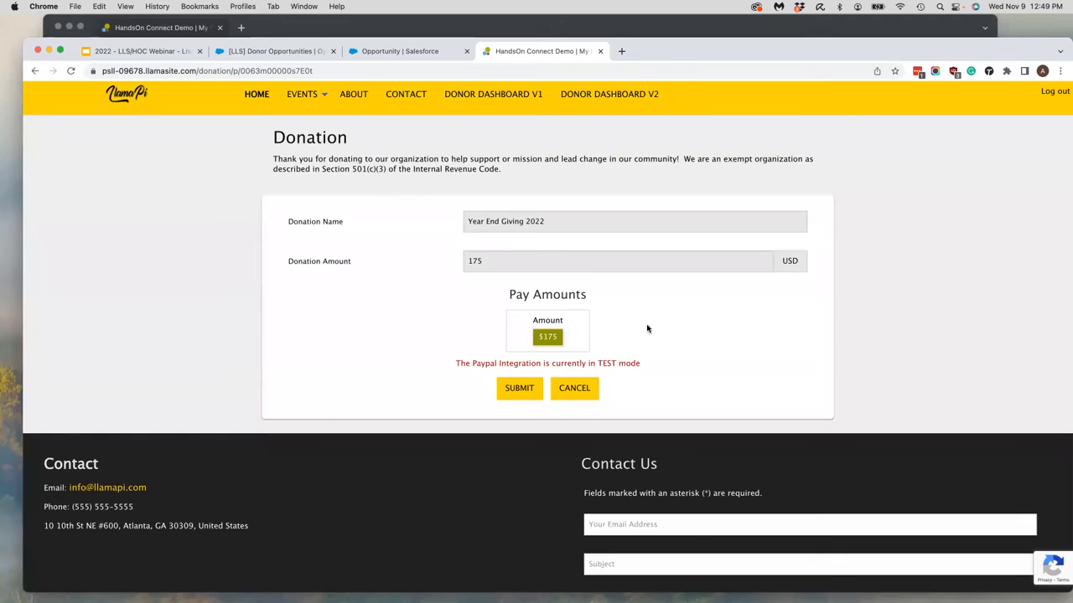
left_click(515, 392)
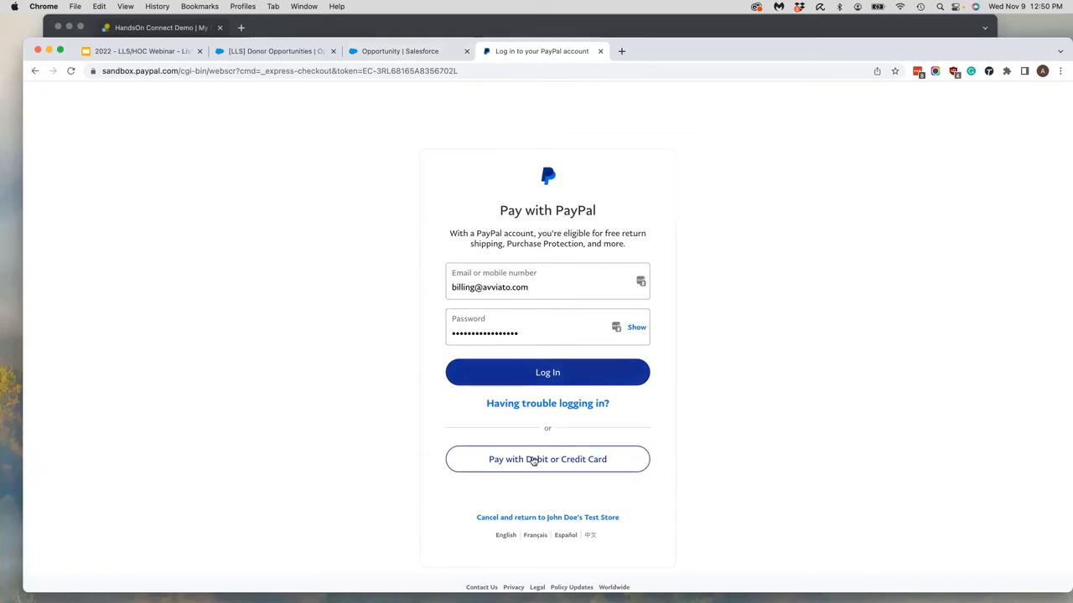
left_click(531, 460)
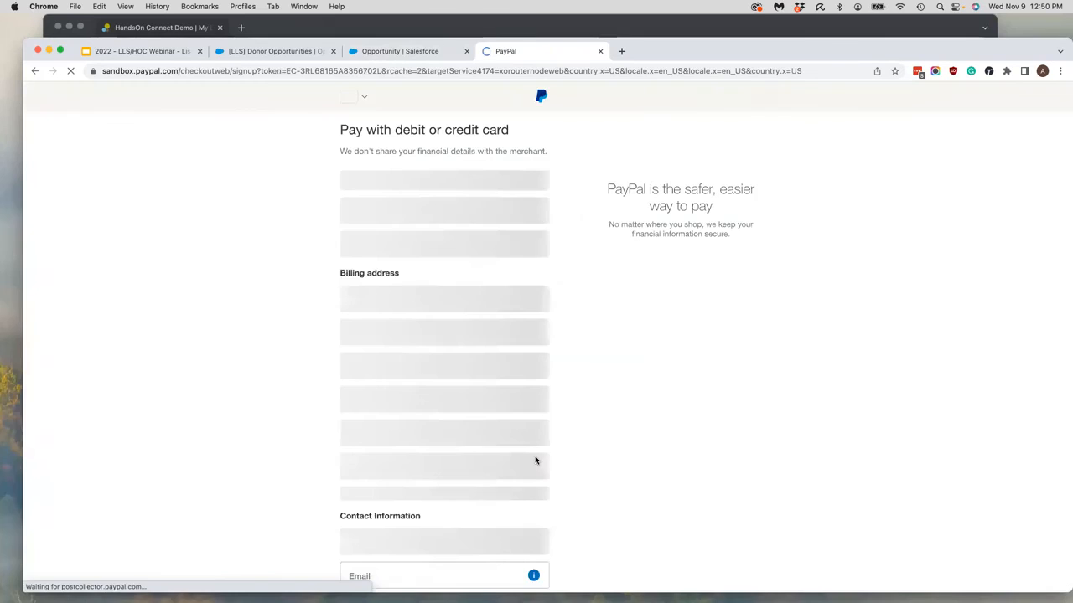
scroll(536, 303, "down", 2)
scroll(537, 303, "up", 2)
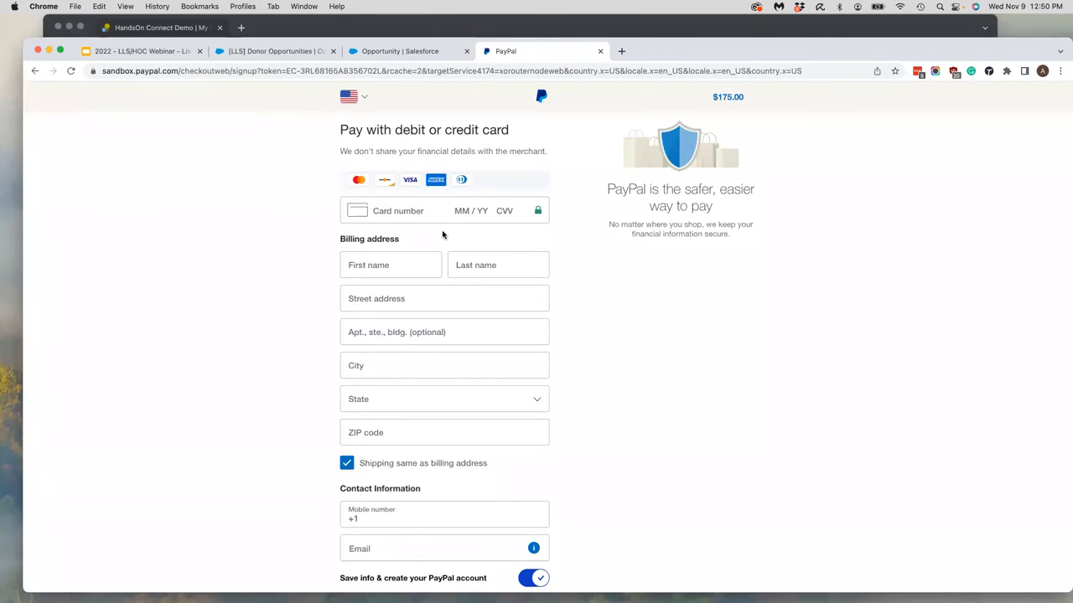
Leave the PayPal checkout by going back to My Donations Dashboard v1 and review its My Donations table.
left_click(171, 29)
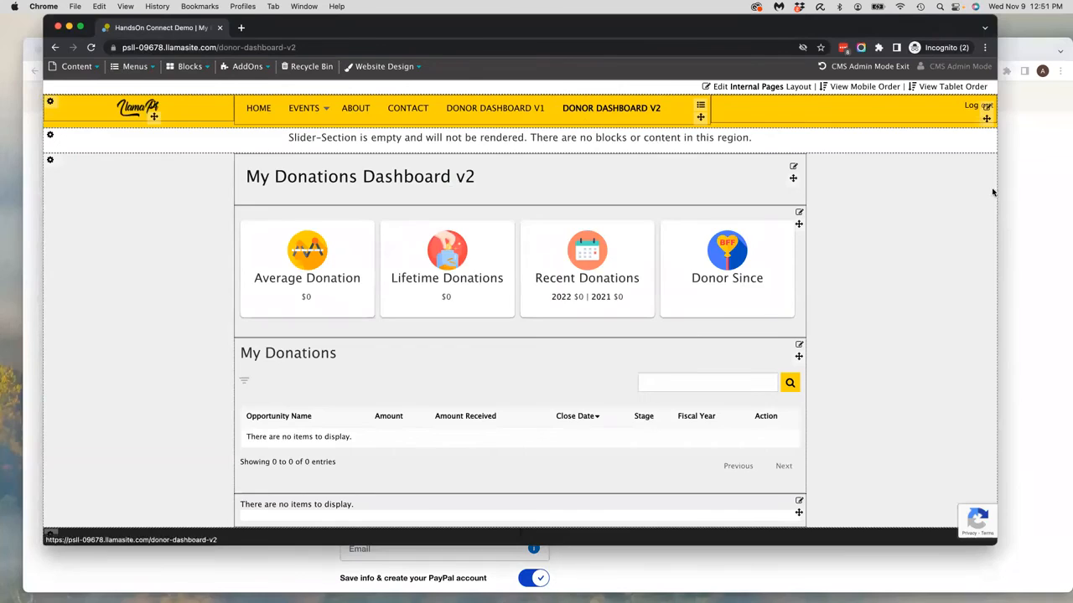
left_click(1046, 201)
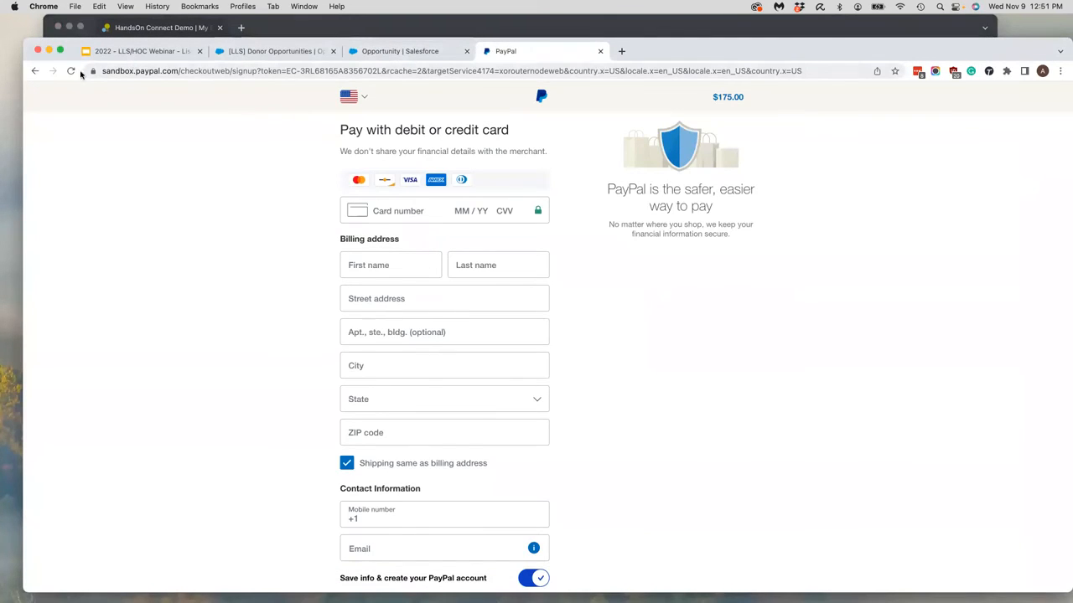
right_click(37, 72)
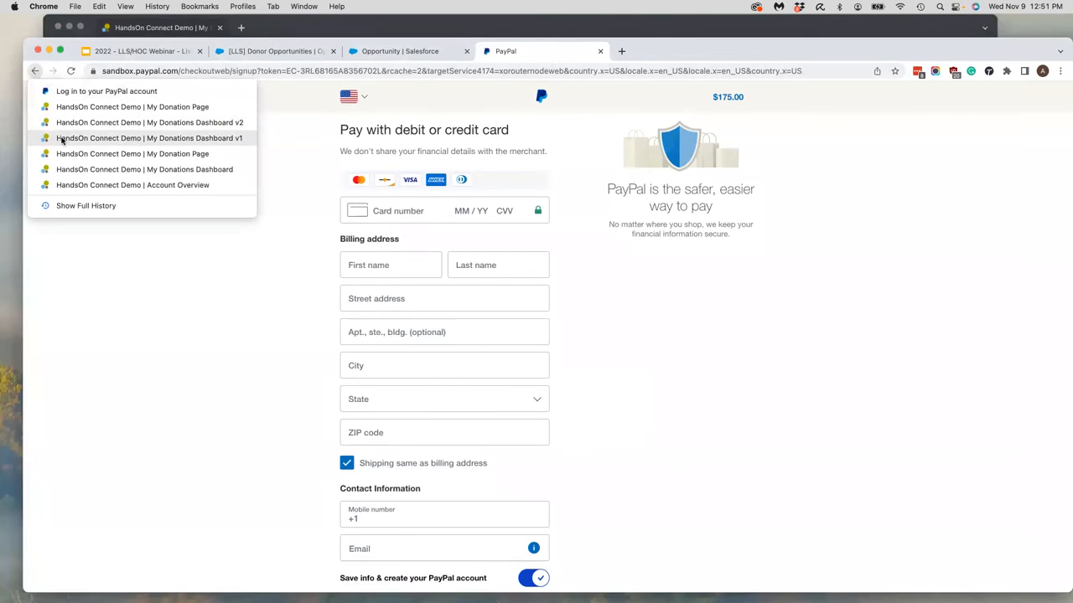
left_click(63, 138)
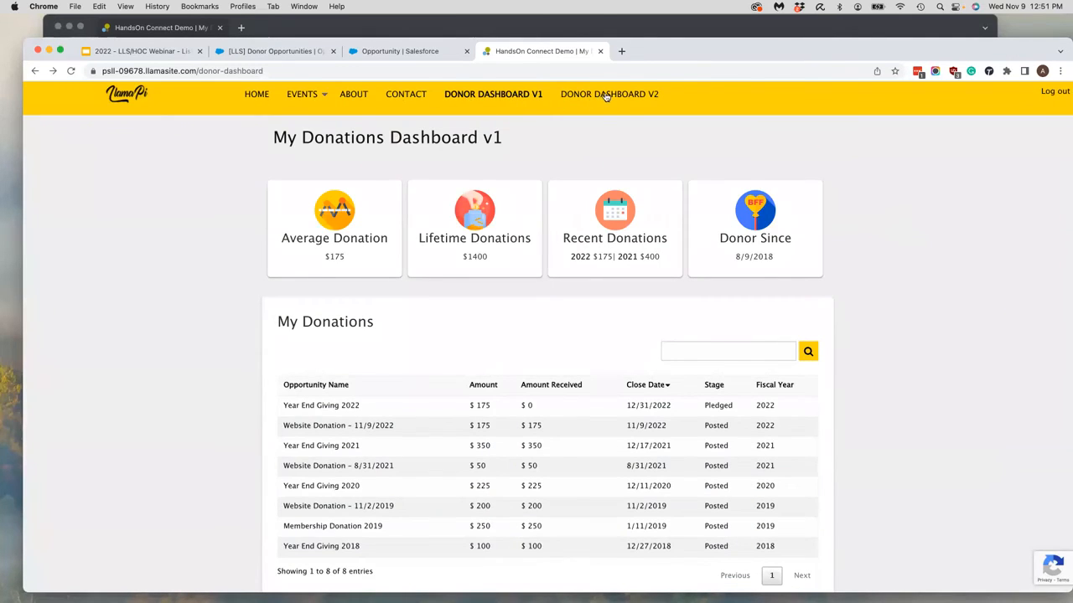
scroll(304, 268, "down", 5)
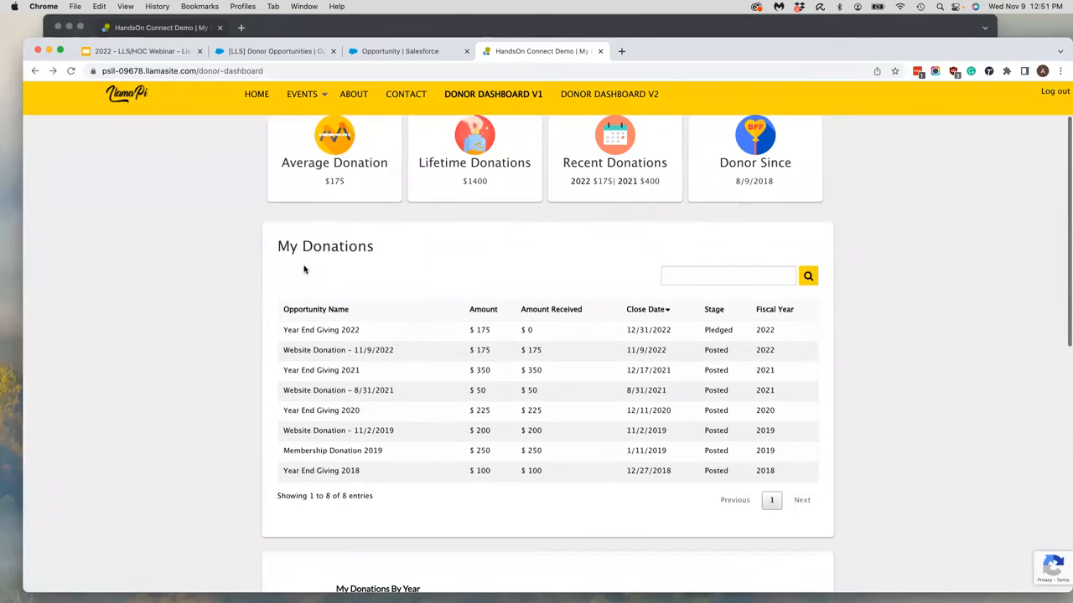
Review the v1 donor dashboard, then open Donor Dashboard v2 and compare its My Donations table and yearly chart.
scroll(431, 273, "up", 3)
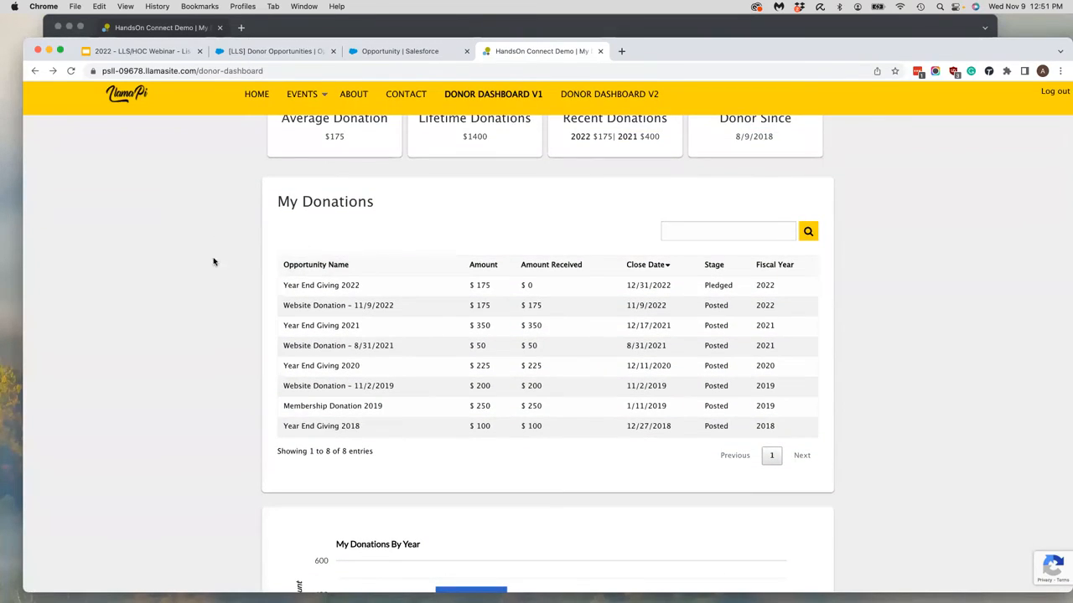
scroll(434, 211, "up", 3)
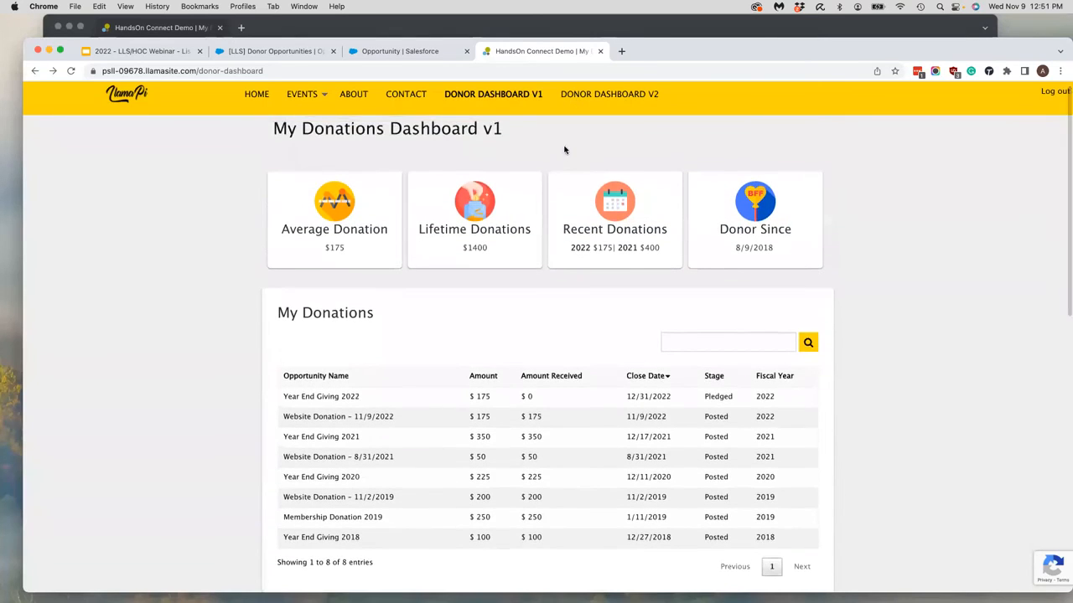
left_click(613, 94)
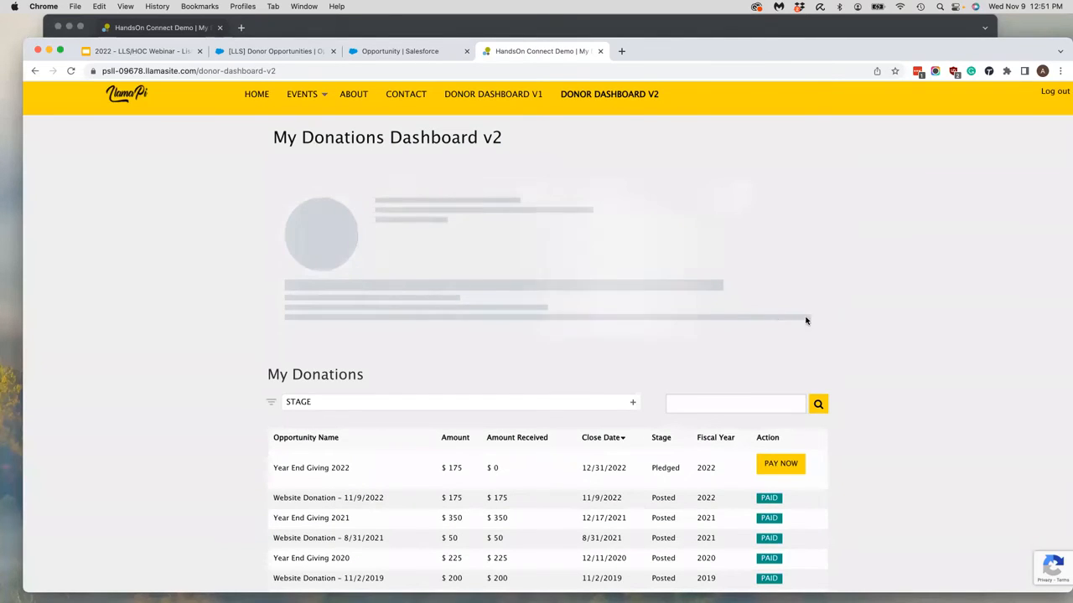
scroll(869, 321, "down", 5)
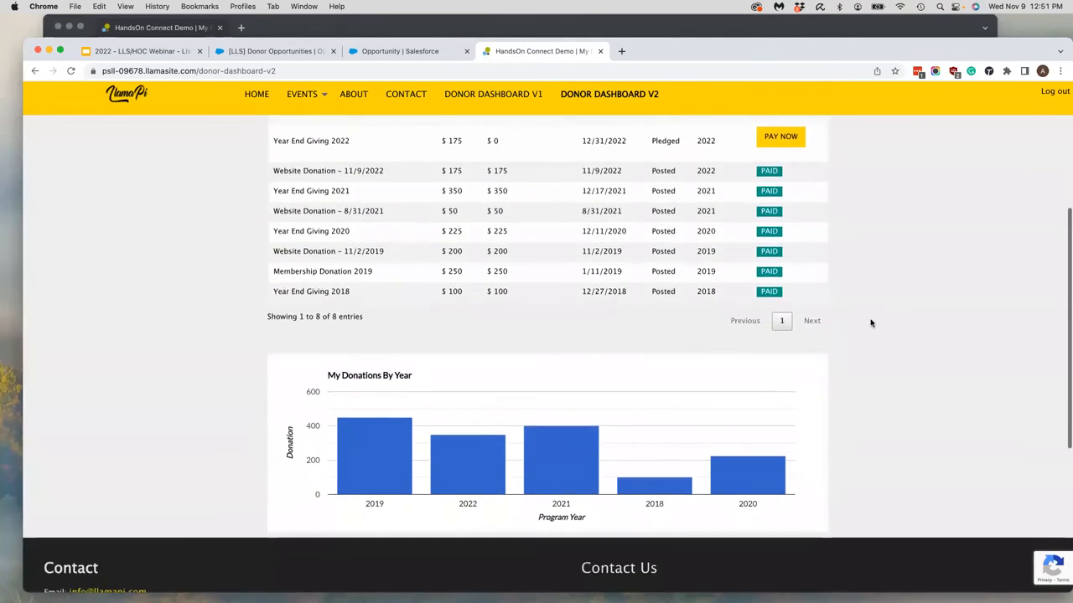
scroll(869, 323, "up", 5)
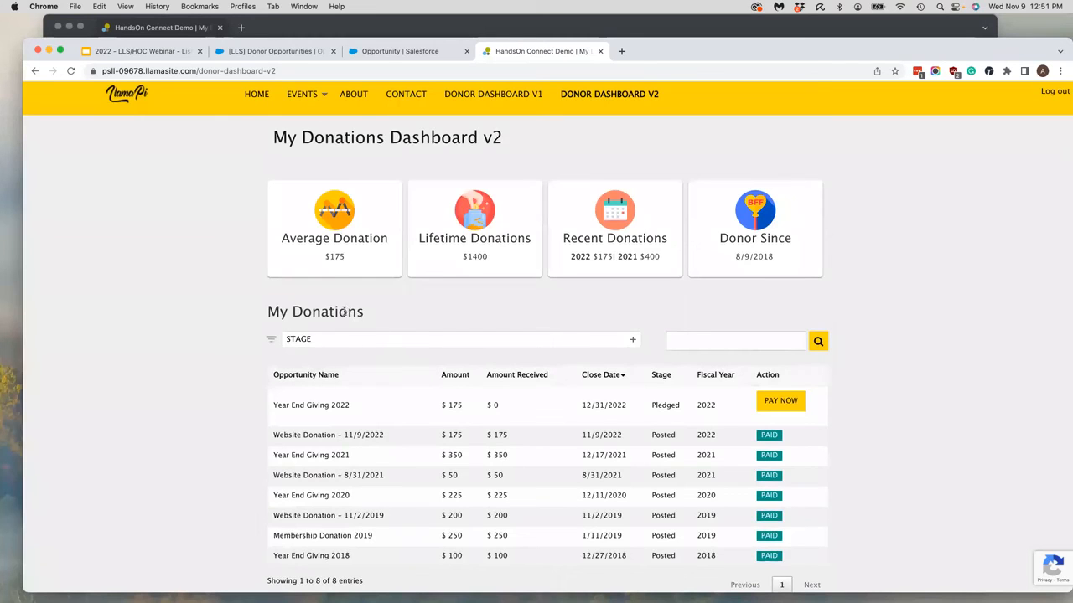
Inspect the My Donations block's page code and copy its container ID, container-block-57579.
right_click(206, 465)
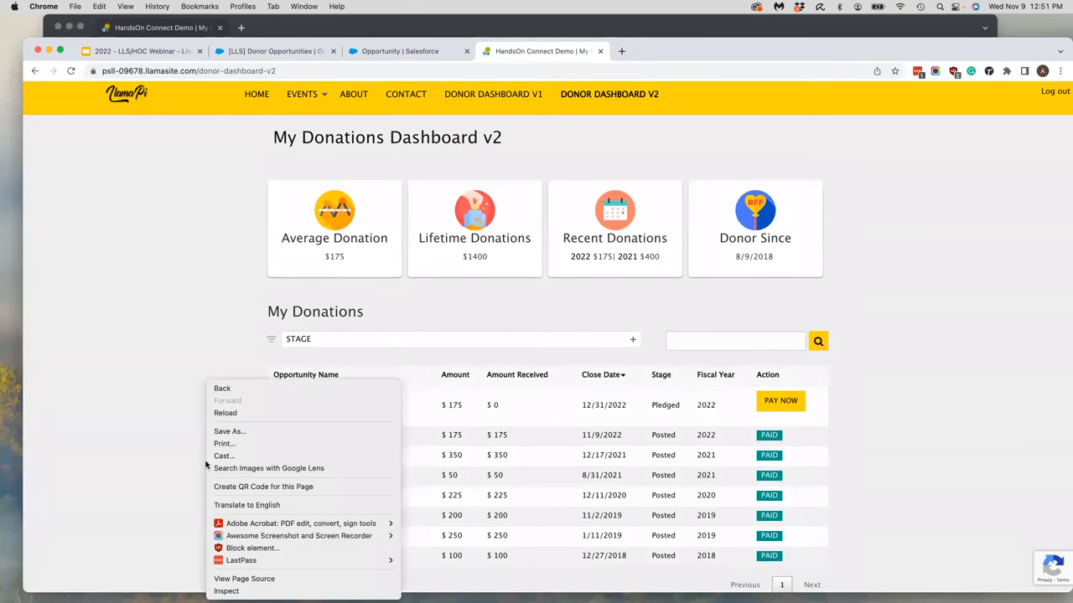
left_click(244, 586)
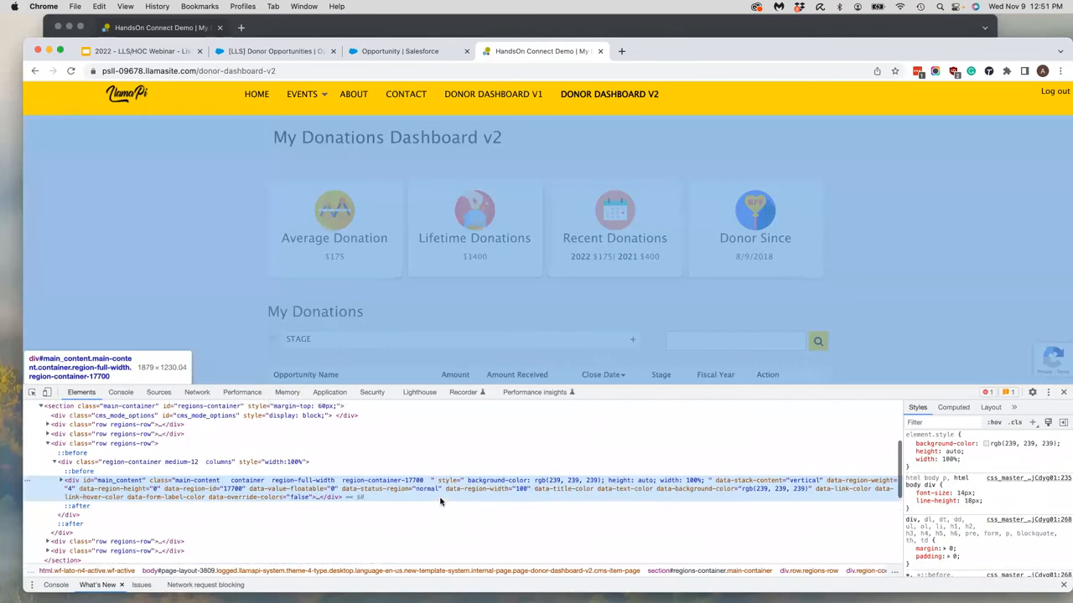
scroll(440, 501, "up", 3)
scroll(410, 300, "down", 1)
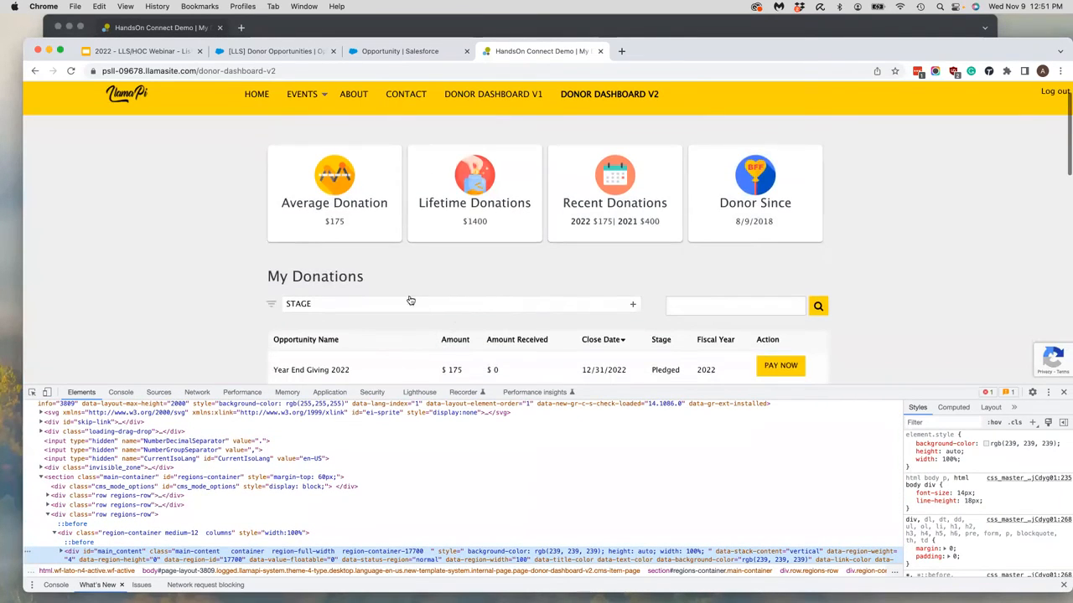
triple_click(298, 277)
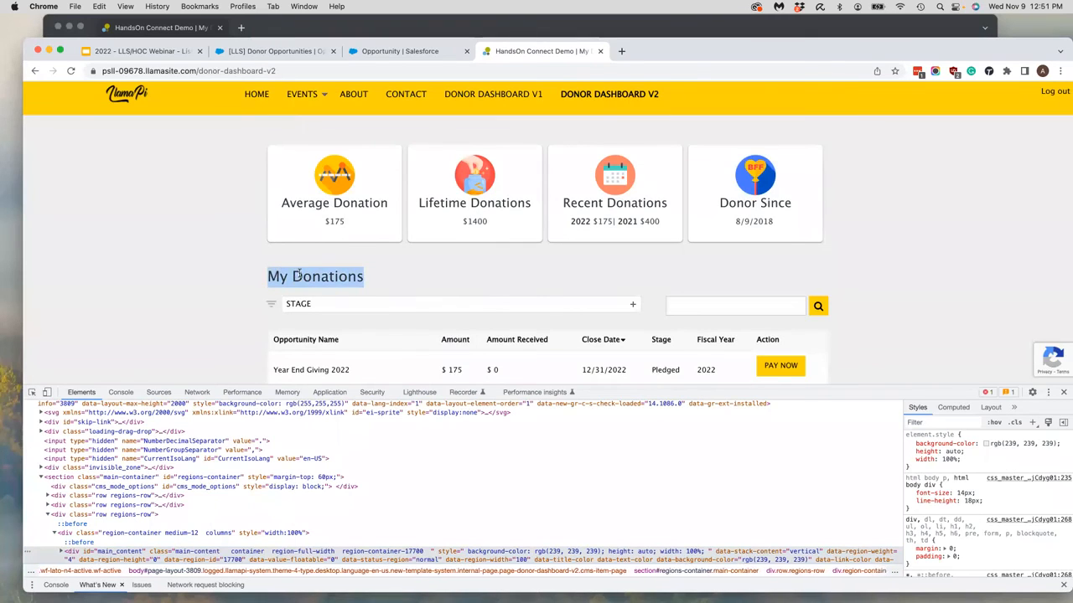
right_click(299, 276)
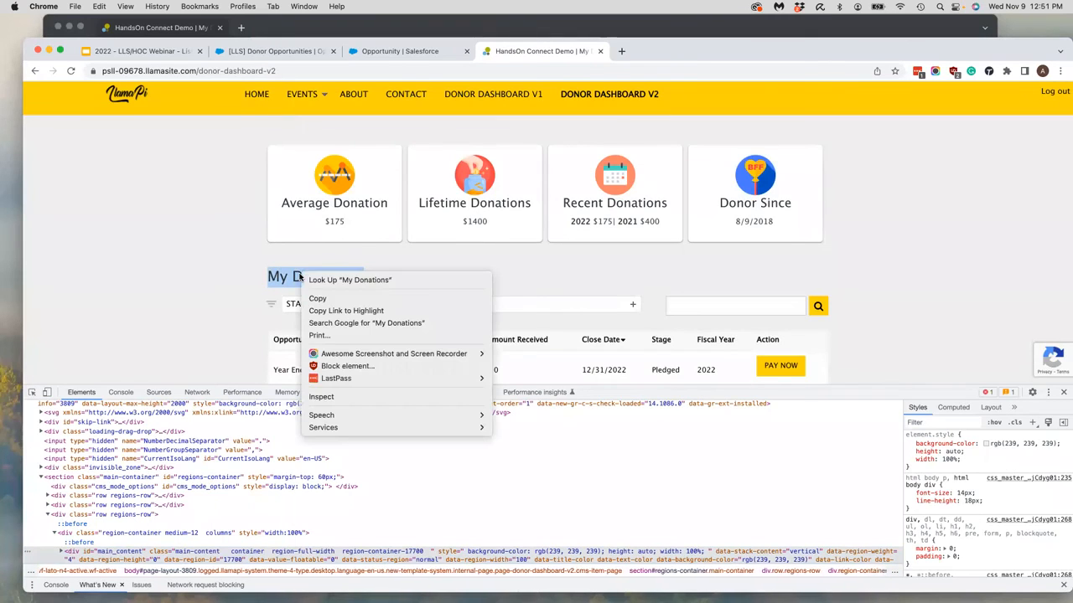
left_click(362, 397)
scroll(474, 519, "down", 5)
scroll(470, 521, "up", 8)
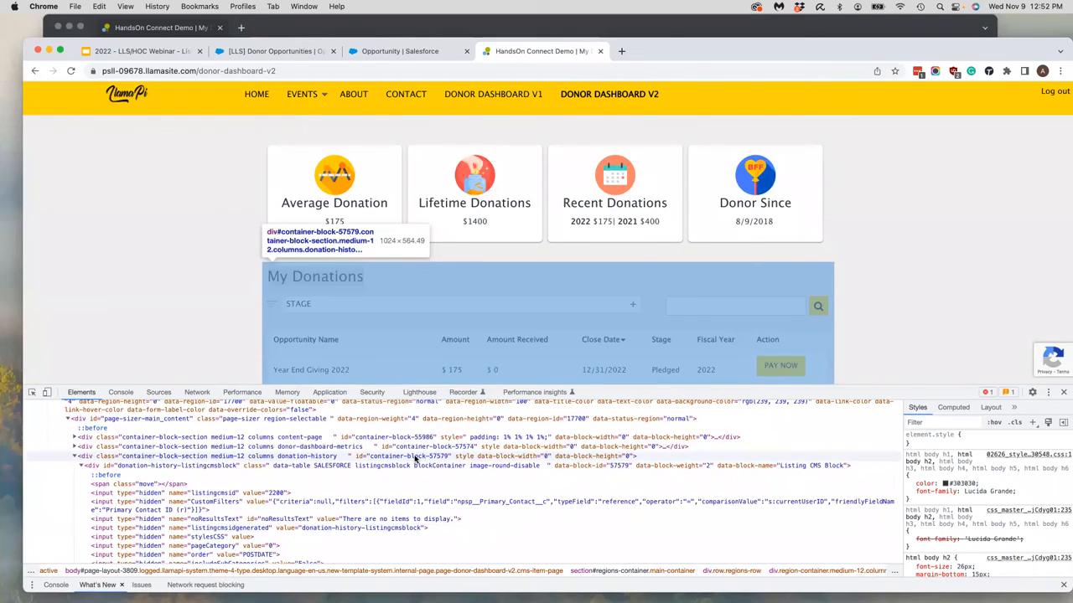
double_click(414, 457)
key("super+c")
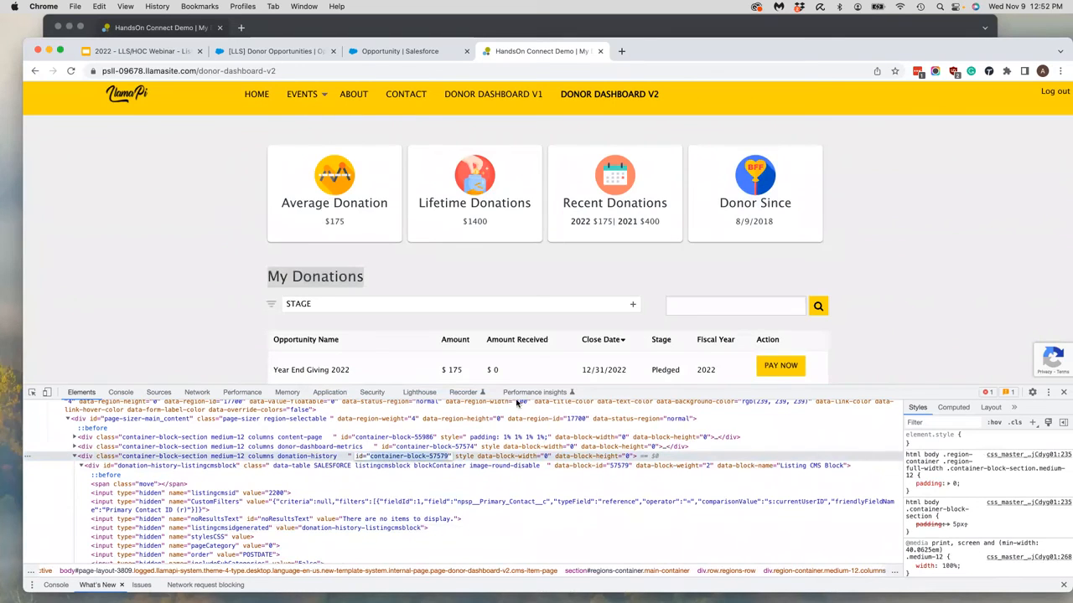
Switch to the CMS admin window and open the Code Injection (JS & CSS) settings.
left_click(788, 27)
left_click(247, 66)
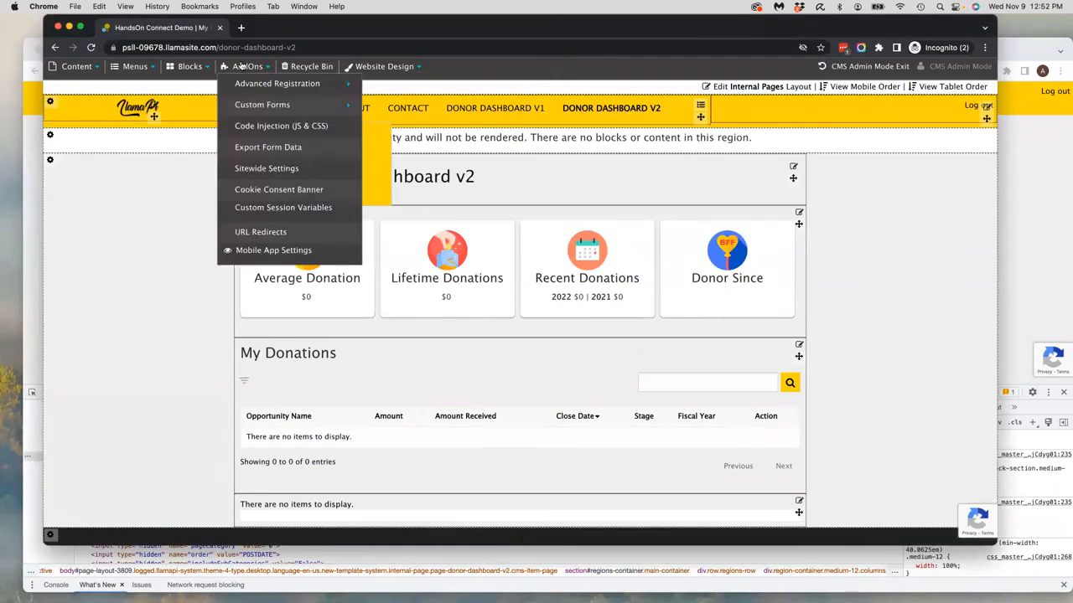
left_click(252, 128)
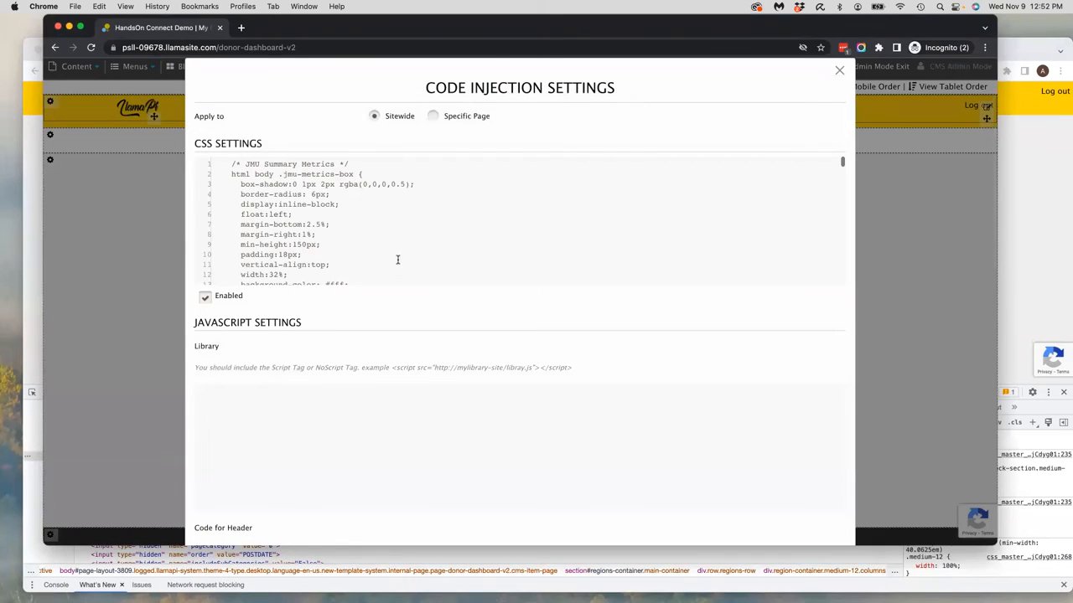
Add the selector html body #container-block-57579 to the sitewide CSS rule that starts with .jmu-metrics-box-100-left.
scroll(398, 260, "down", 10)
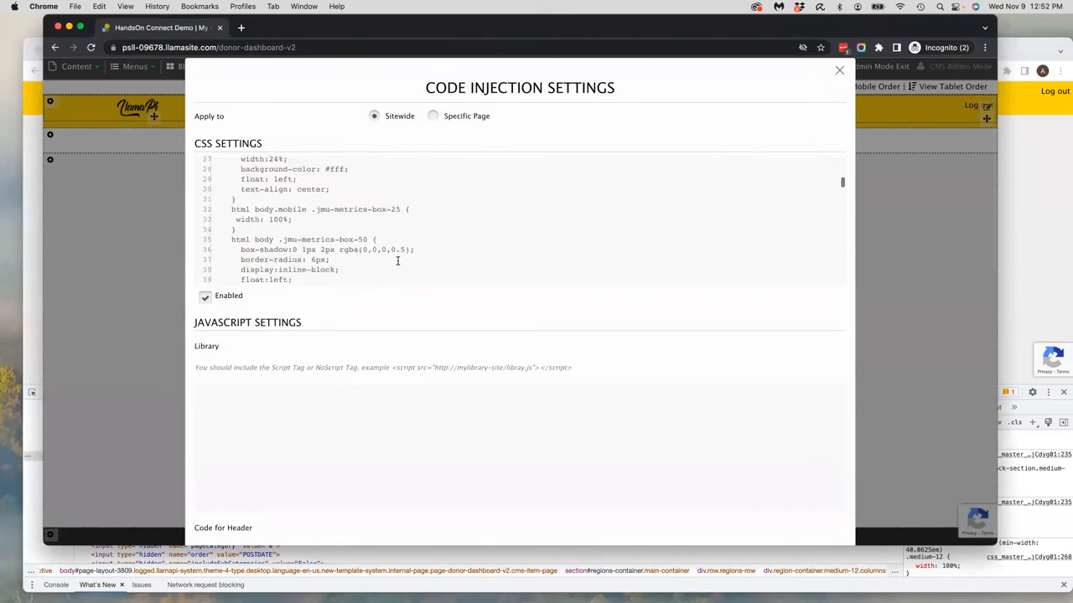
scroll(398, 261, "down", 9)
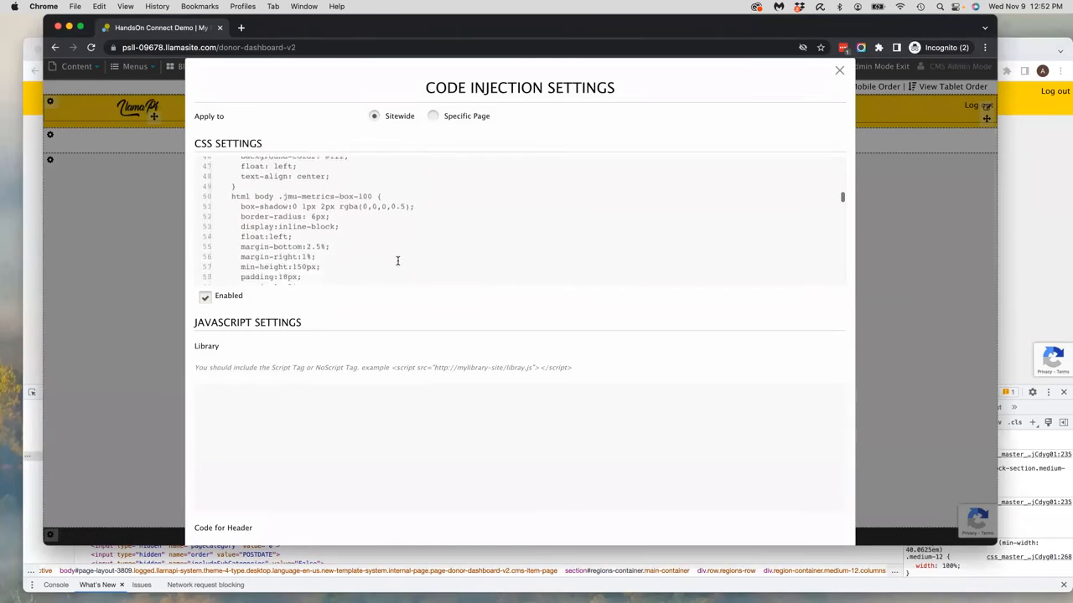
scroll(397, 261, "down", 1)
scroll(517, 221, "down", 2)
scroll(517, 222, "down", 1)
left_click(382, 226)
type(",")
key("Return")
key("super+v")
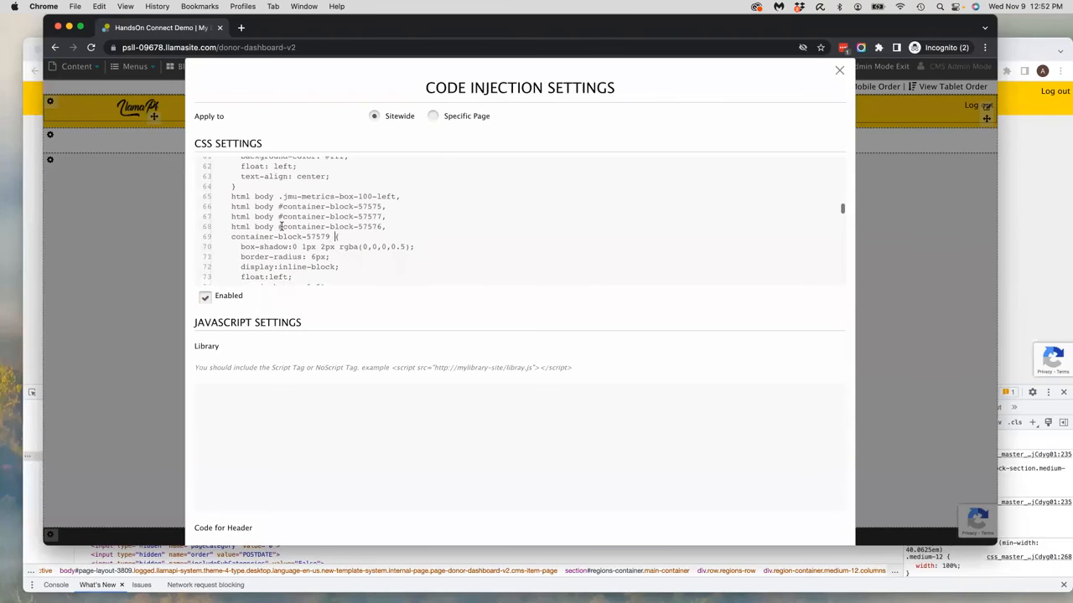
left_click_drag(280, 226, 232, 227)
key("super+c")
left_click(232, 236)
key("super+v")
Save the code injection settings and dismiss the confirmation.
scroll(630, 262, "down", 15)
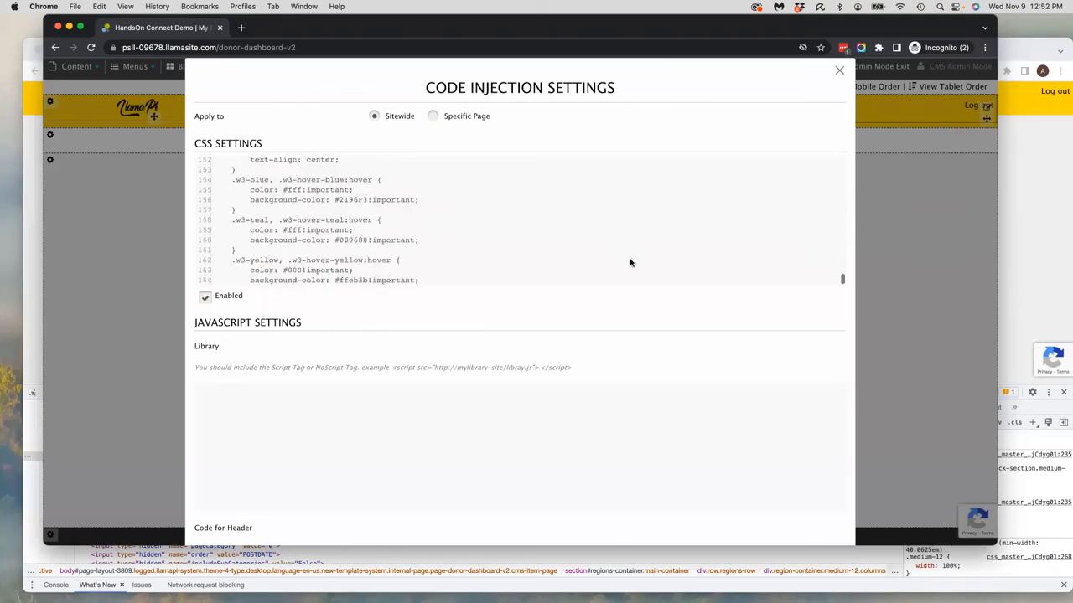
scroll(631, 262, "down", 5)
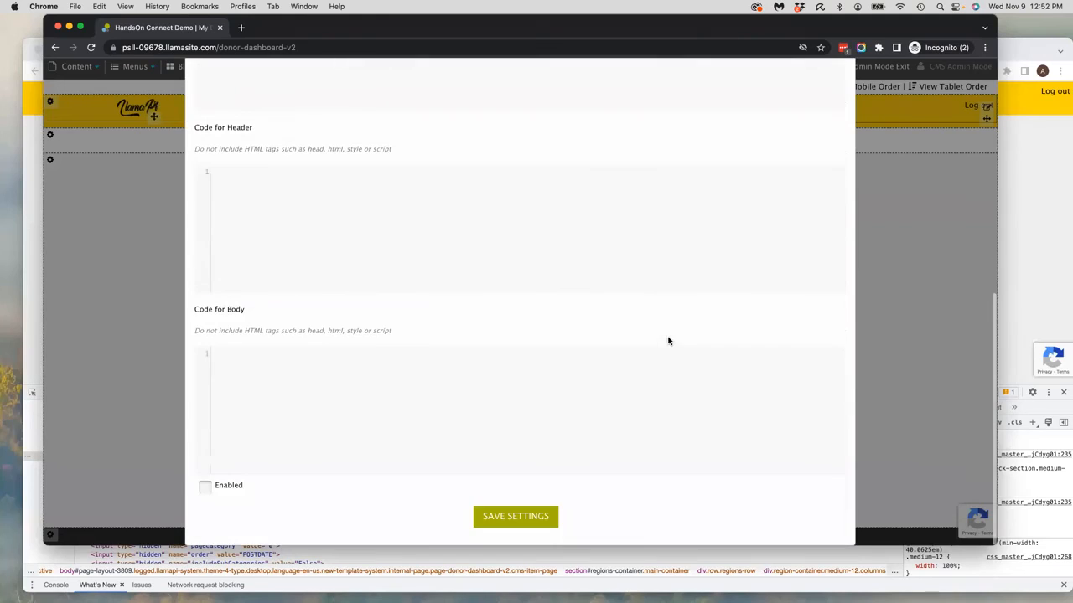
left_click(536, 519)
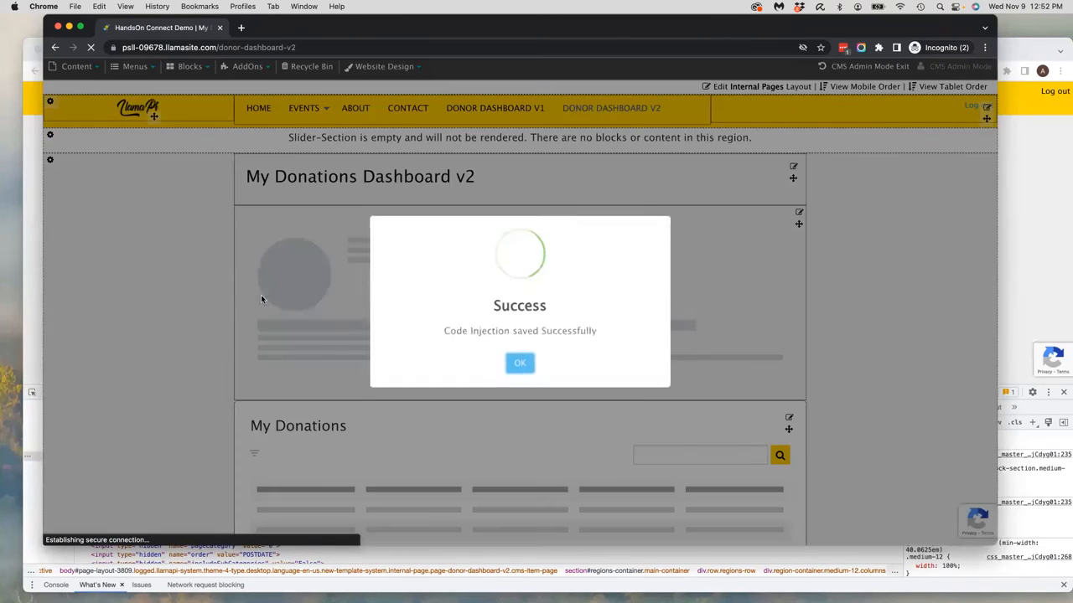
left_click(519, 363)
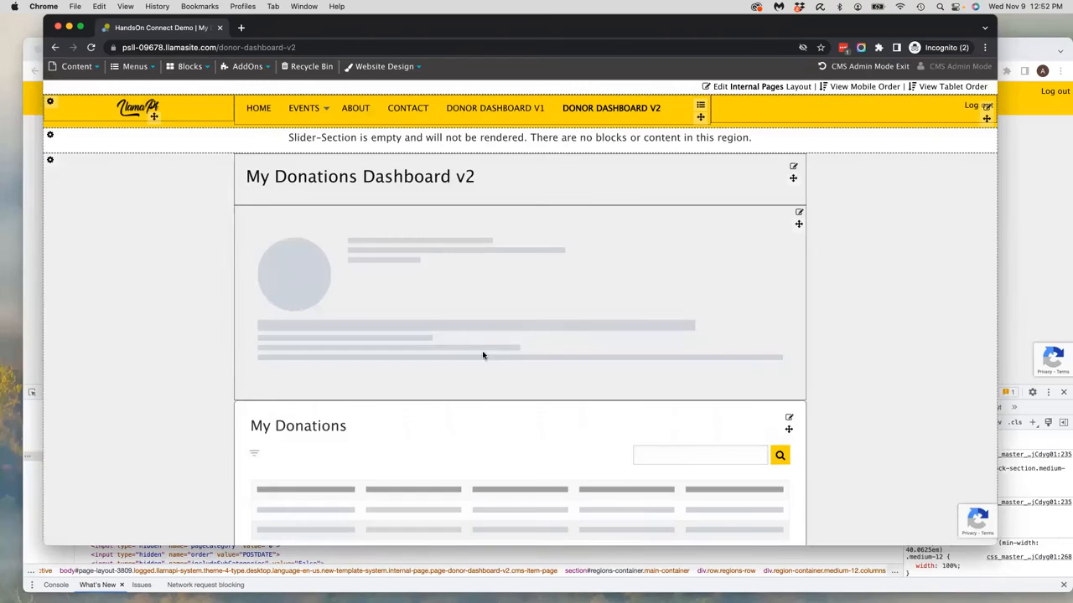
Return to the donor's v2 dashboard, close the code inspector, reload the page and check the My Donations block's styling.
left_click(34, 277)
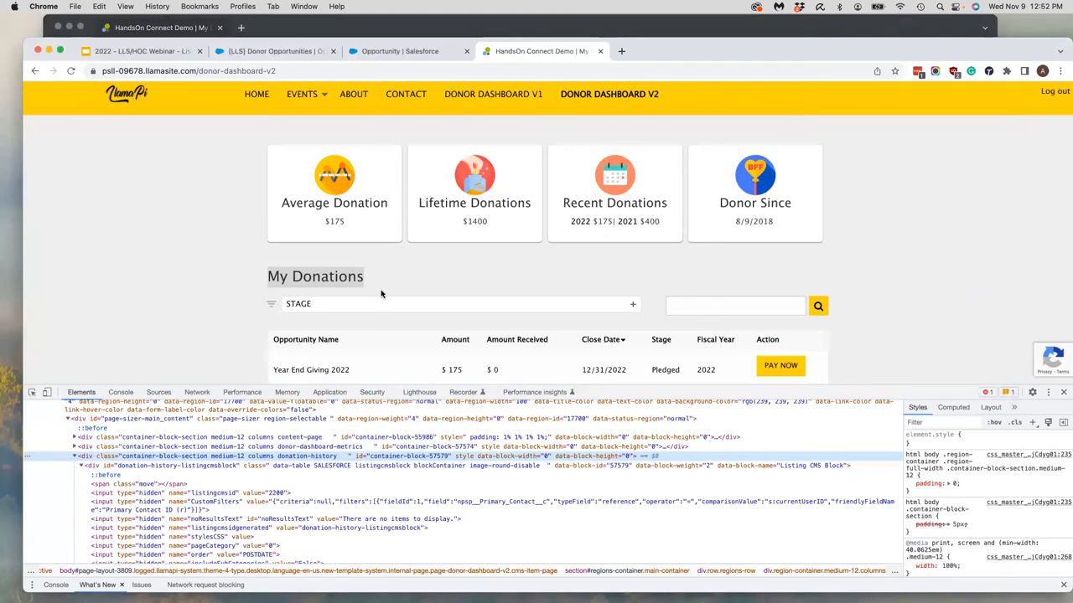
left_click(1063, 392)
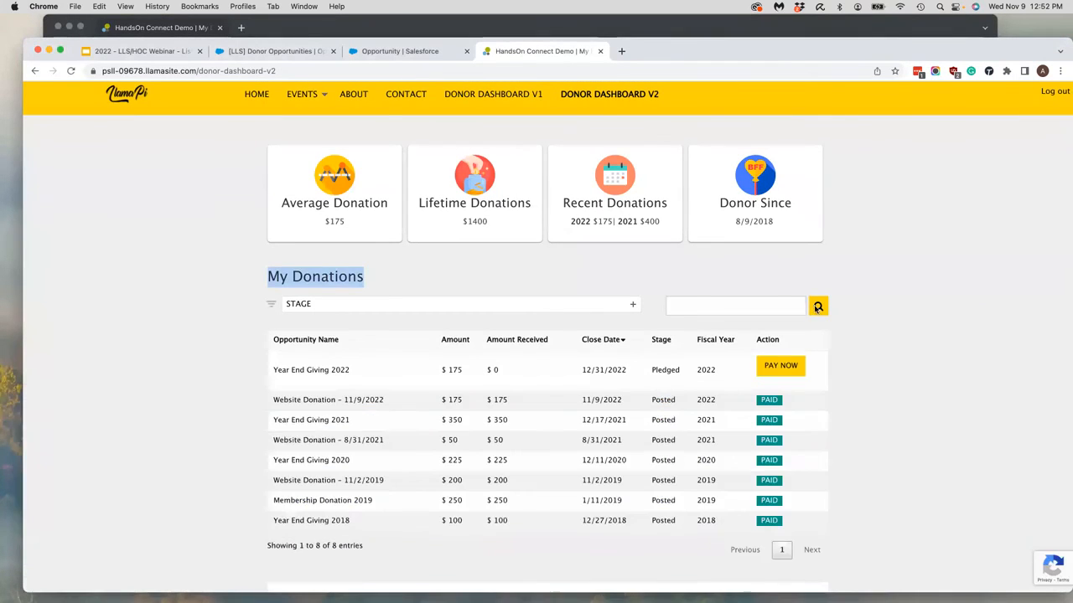
left_click(70, 70)
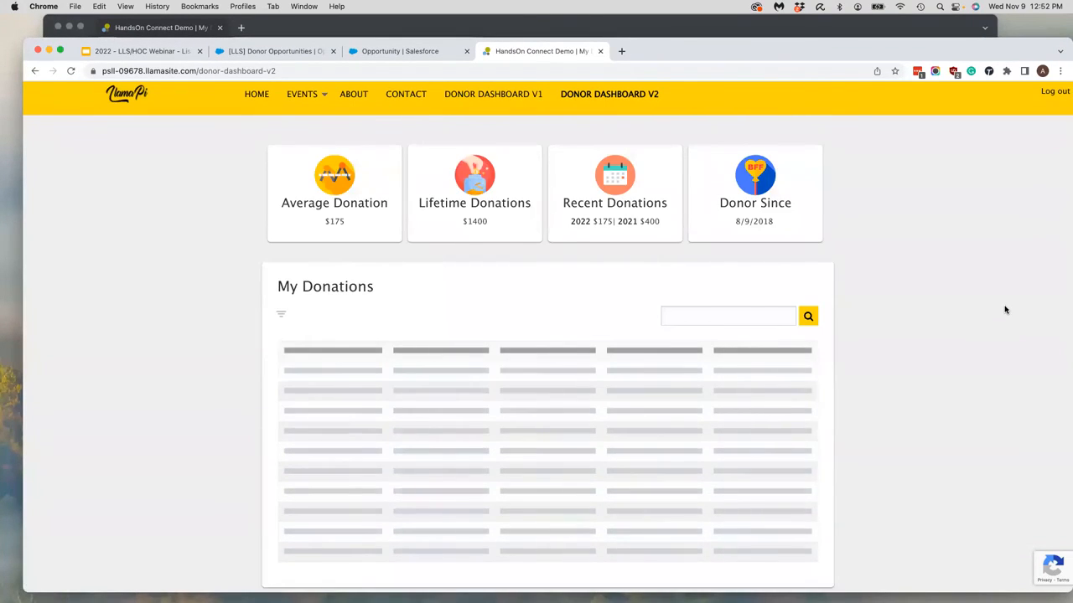
scroll(880, 220, "down", 2)
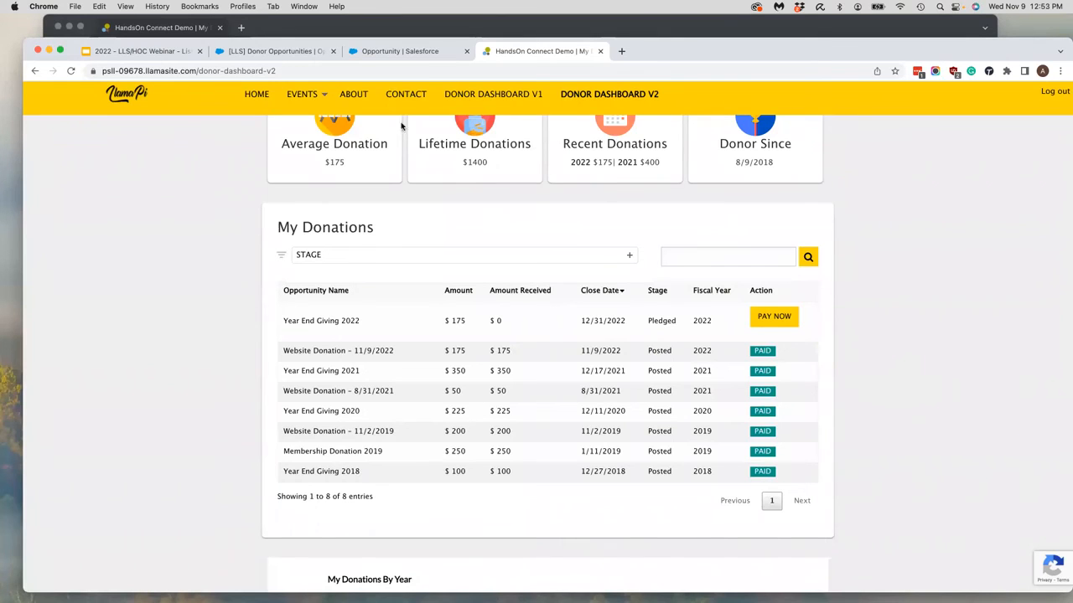
scroll(838, 383, "up", 2)
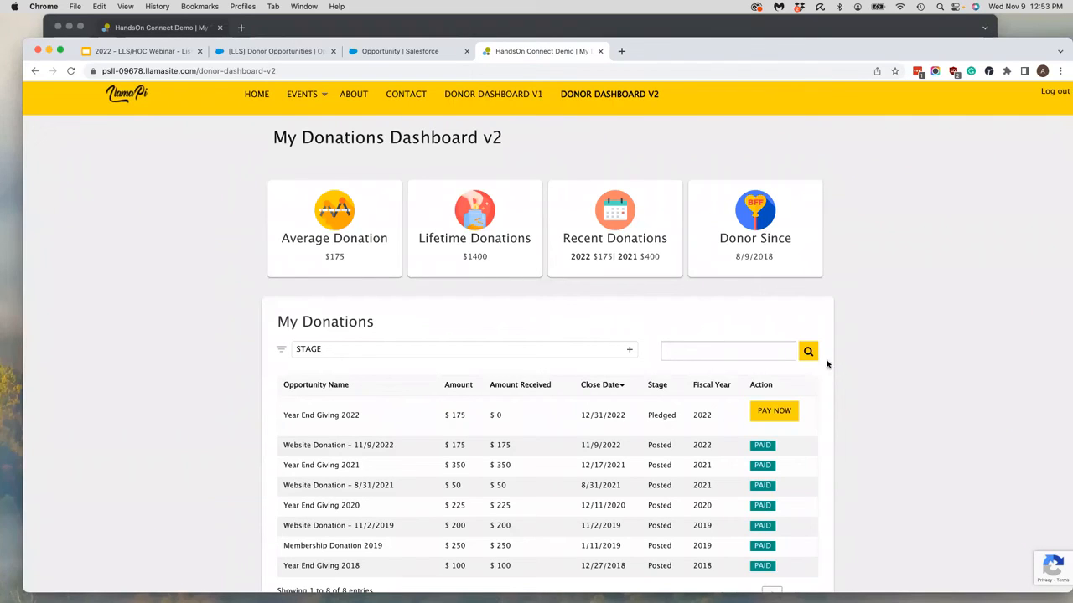
Switch to the webinar presentation in Google Slides and advance to the "Imagine. Build. Launch." slide 10.
left_click(144, 50)
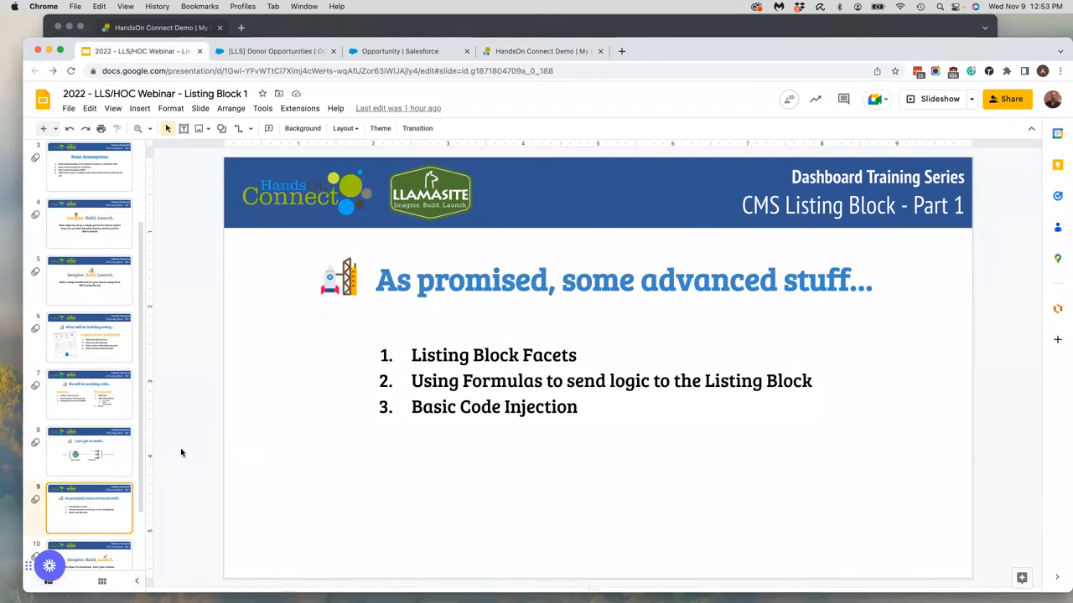
key("Down")
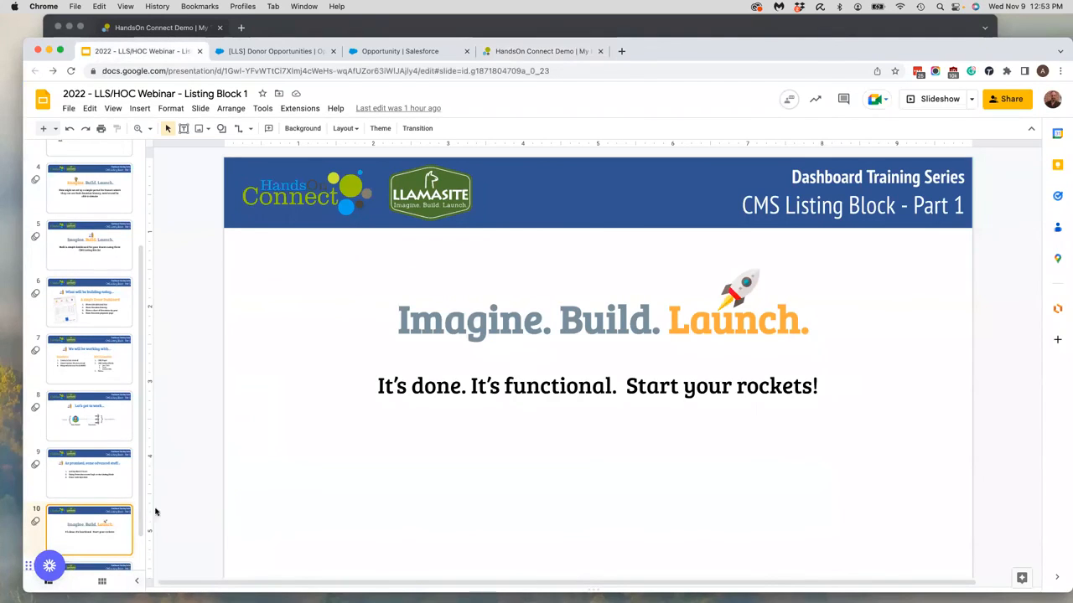